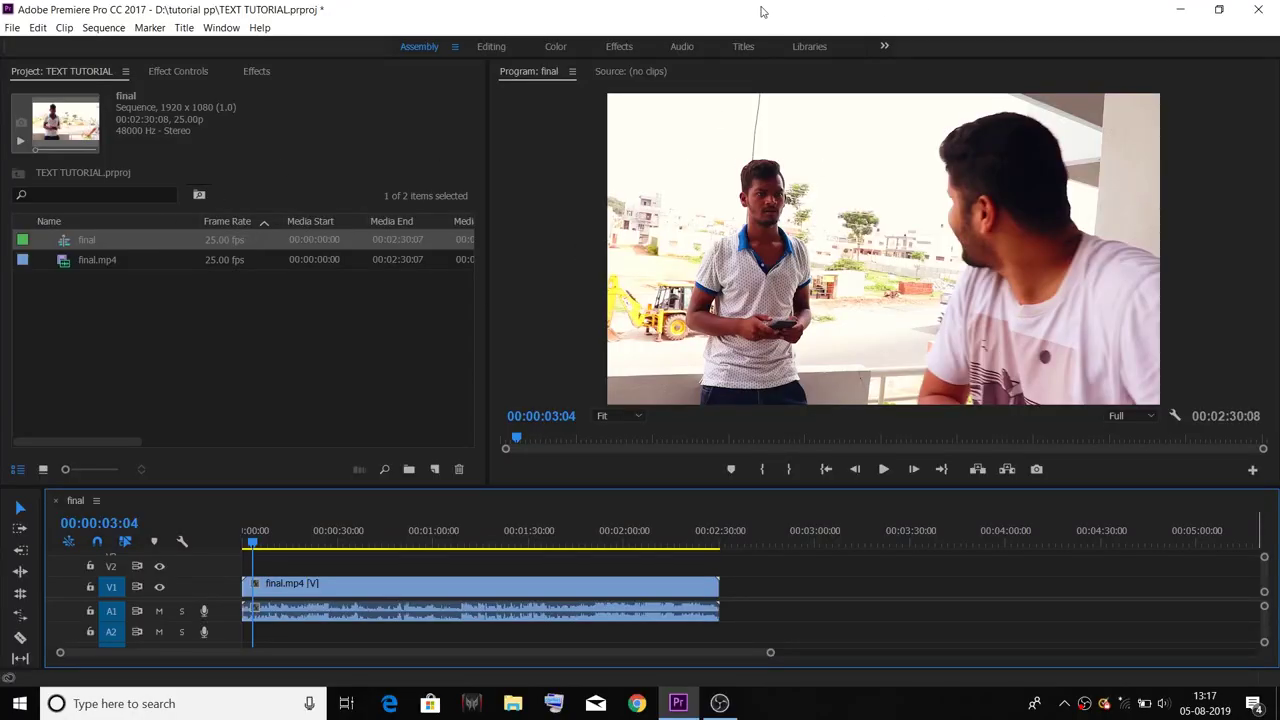
Open New Item > Title for a 1920×1080, 25 fps title and start naming it Title 01.
{"action": "left_click", "coordinate": [183, 28]}
{"action": "mouse_move", "coordinate": [360, 66]}
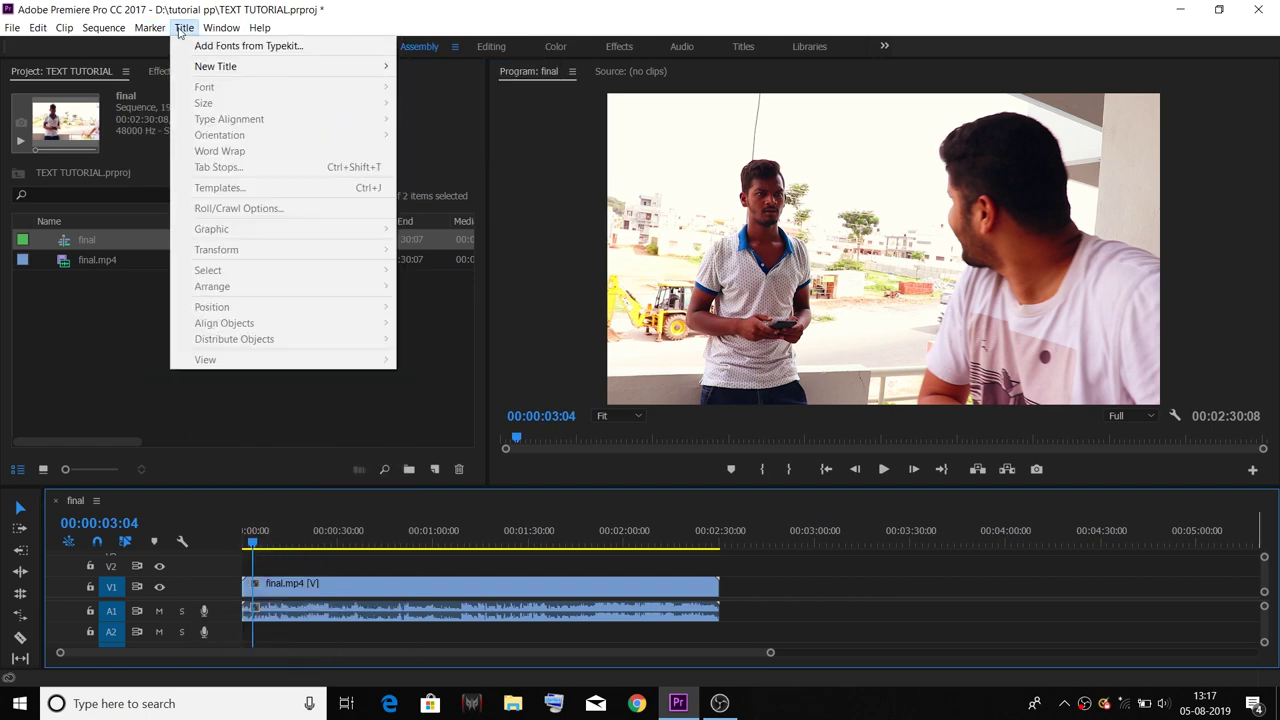
{"action": "left_click", "coordinate": [432, 469]}
{"action": "left_click", "coordinate": [435, 470]}
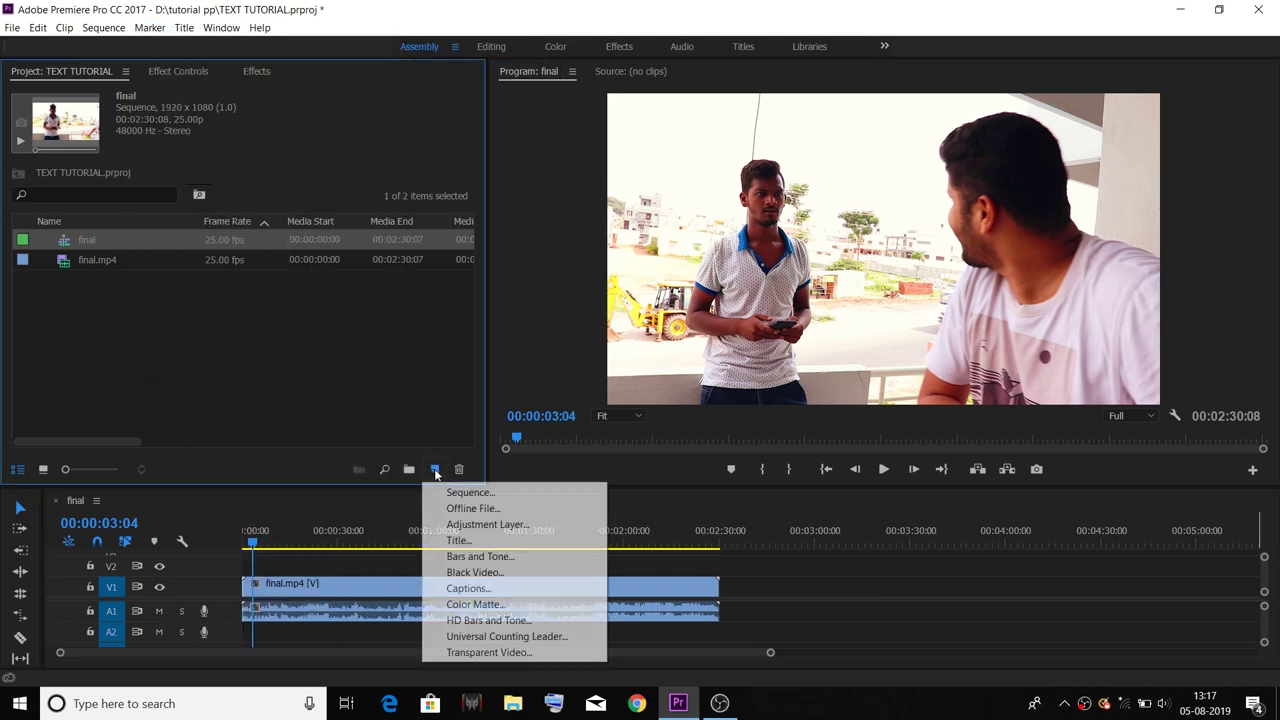
{"action": "left_click", "coordinate": [378, 376]}
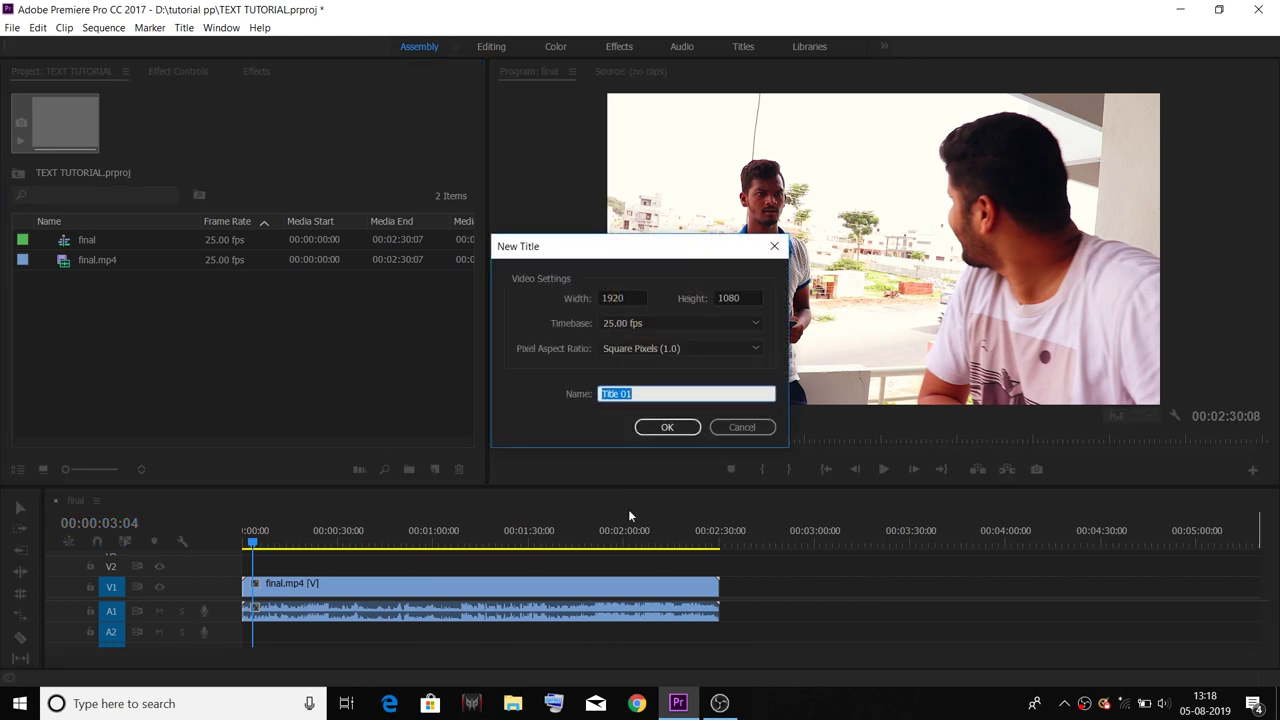
{"action": "left_click", "coordinate": [762, 430]}
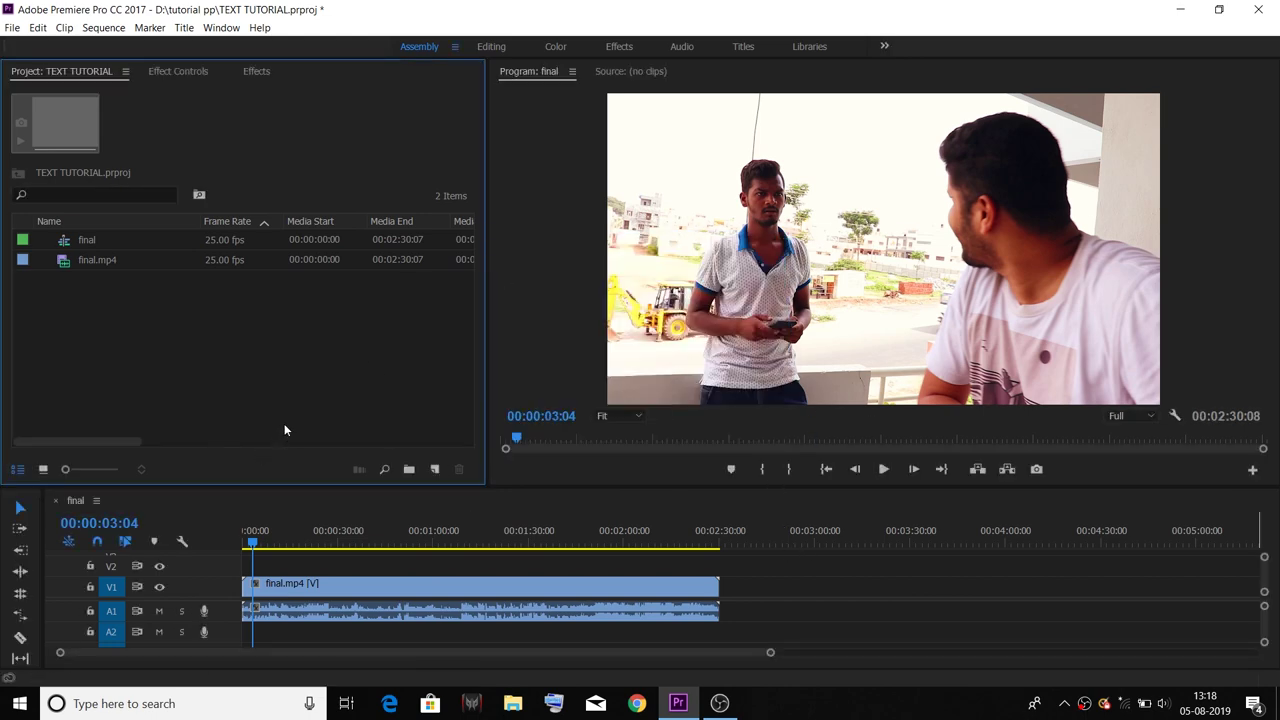
{"action": "left_click", "coordinate": [442, 469]}
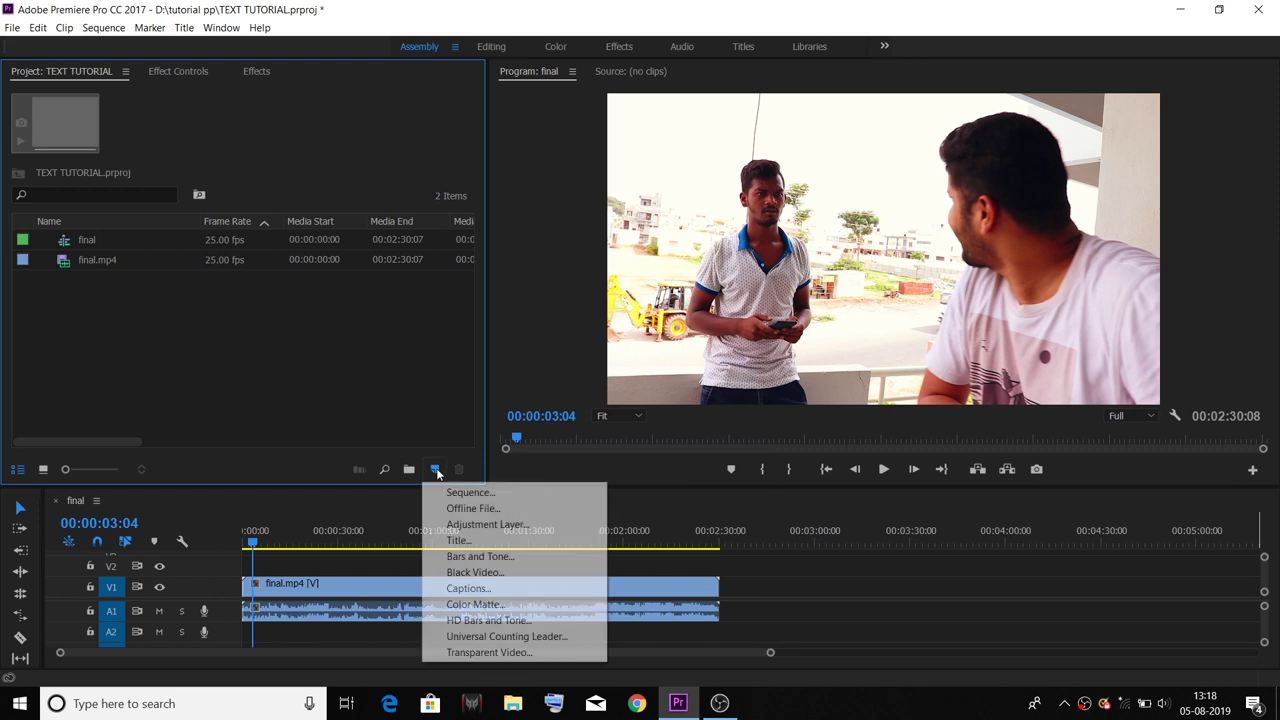
{"action": "left_click", "coordinate": [458, 541]}
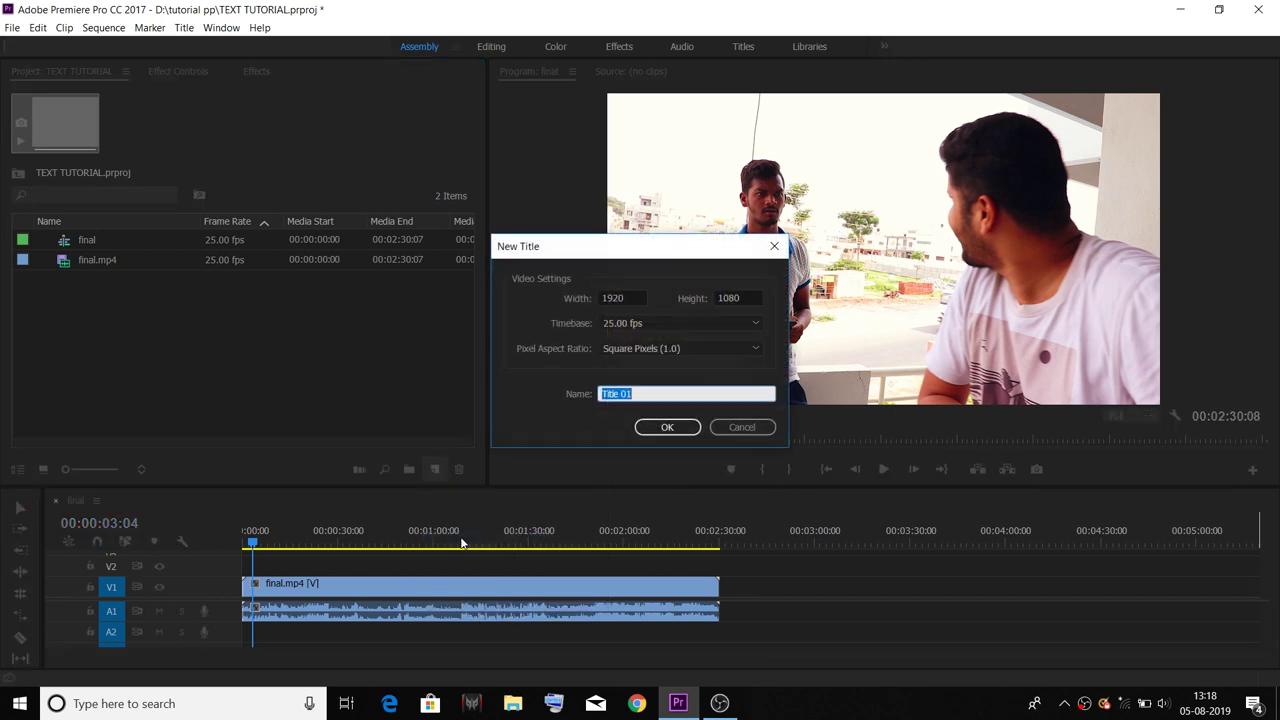
{"action": "left_click", "coordinate": [643, 395]}
Create Title 01, type CHETHAN on the frame with the Type Tool, and widen the designer window.
{"action": "left_click", "coordinate": [660, 430]}
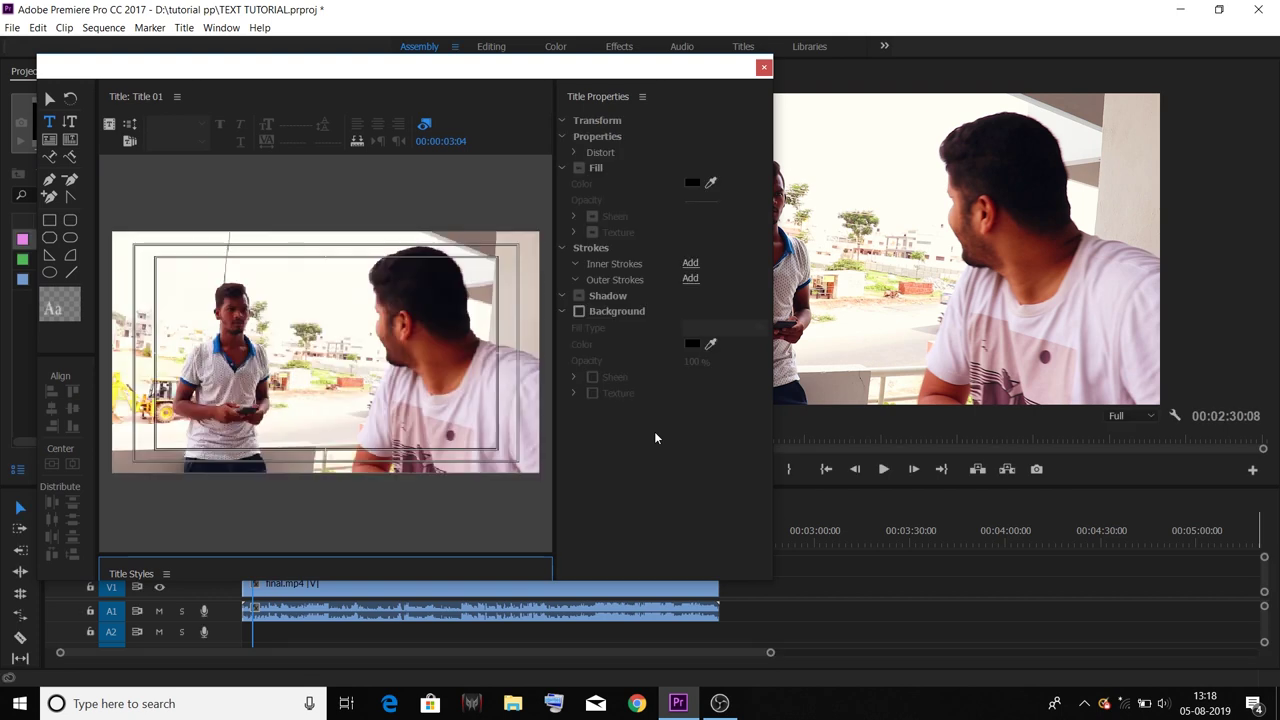
{"action": "left_click", "coordinate": [53, 126]}
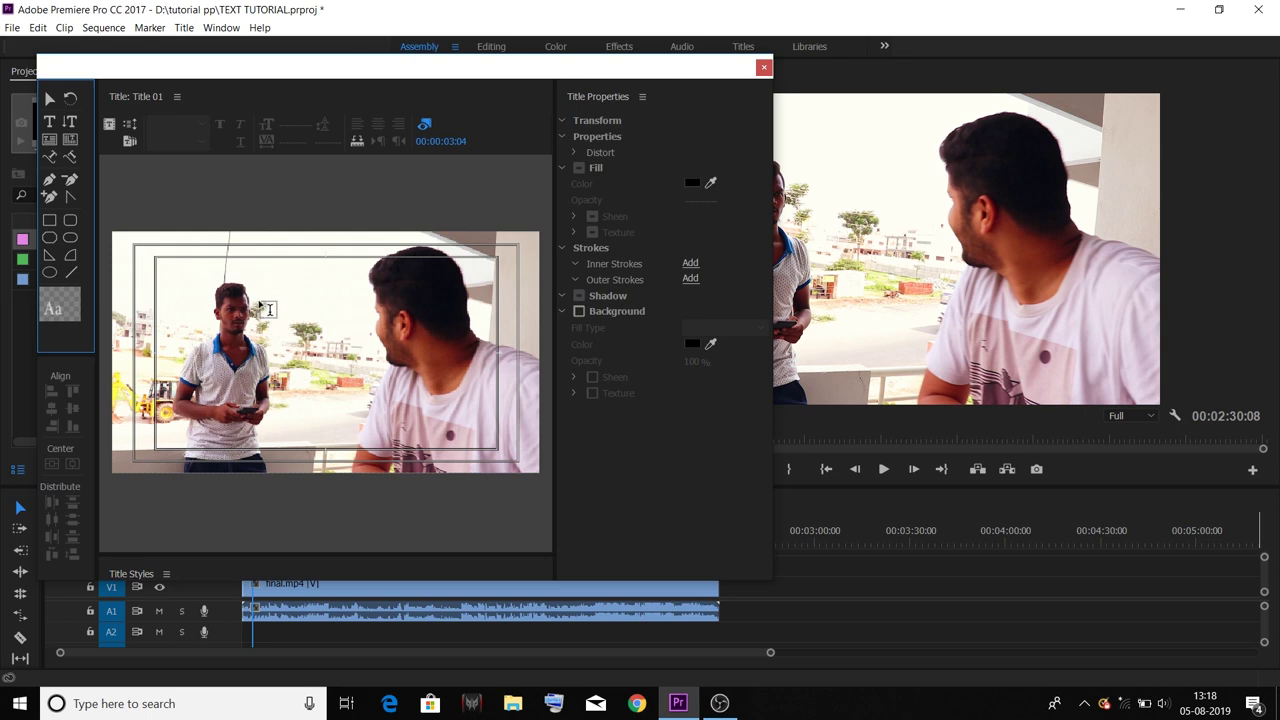
{"action": "left_click", "coordinate": [259, 301]}
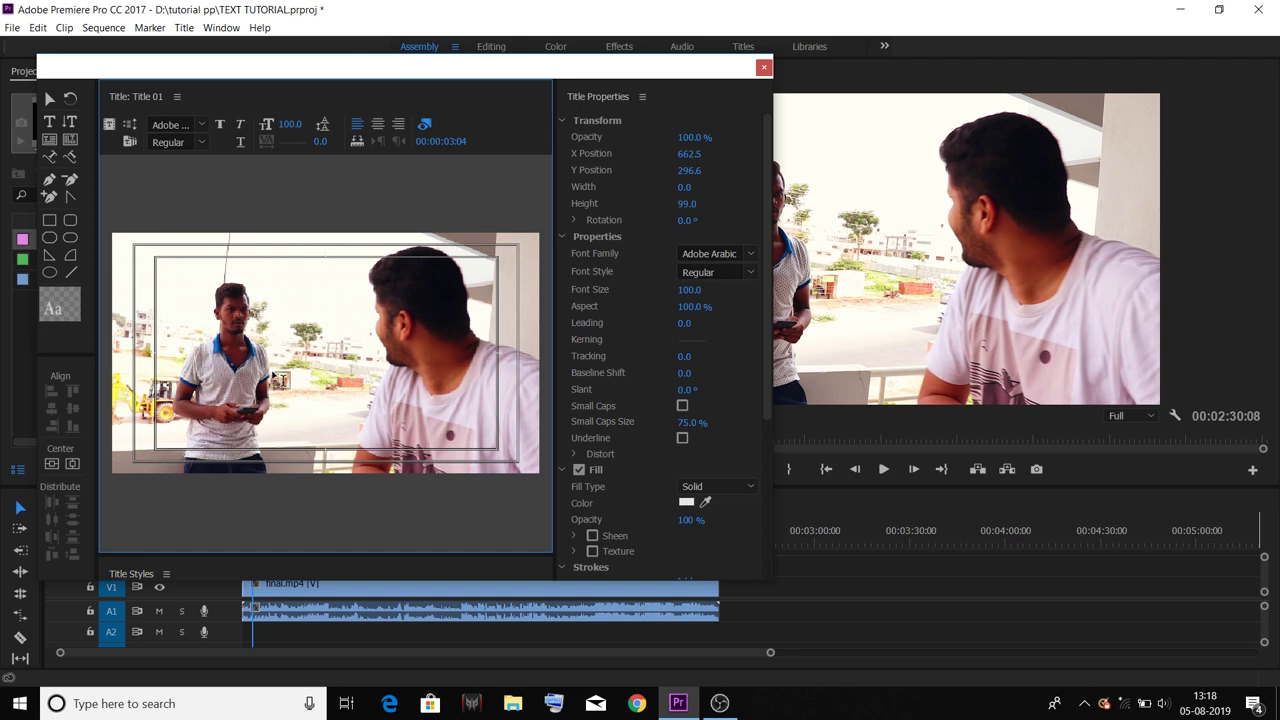
{"action": "type", "text": "CHEWTHAN"}
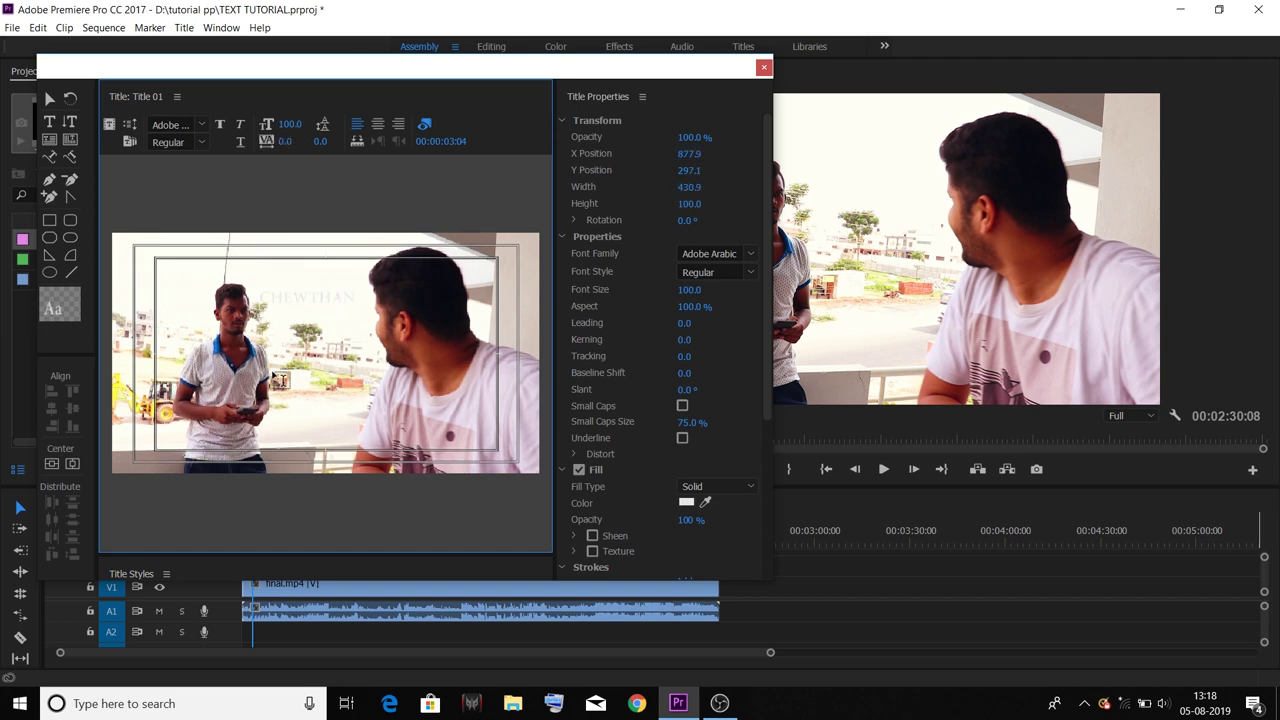
{"action": "key", "text": "BackSpace"}
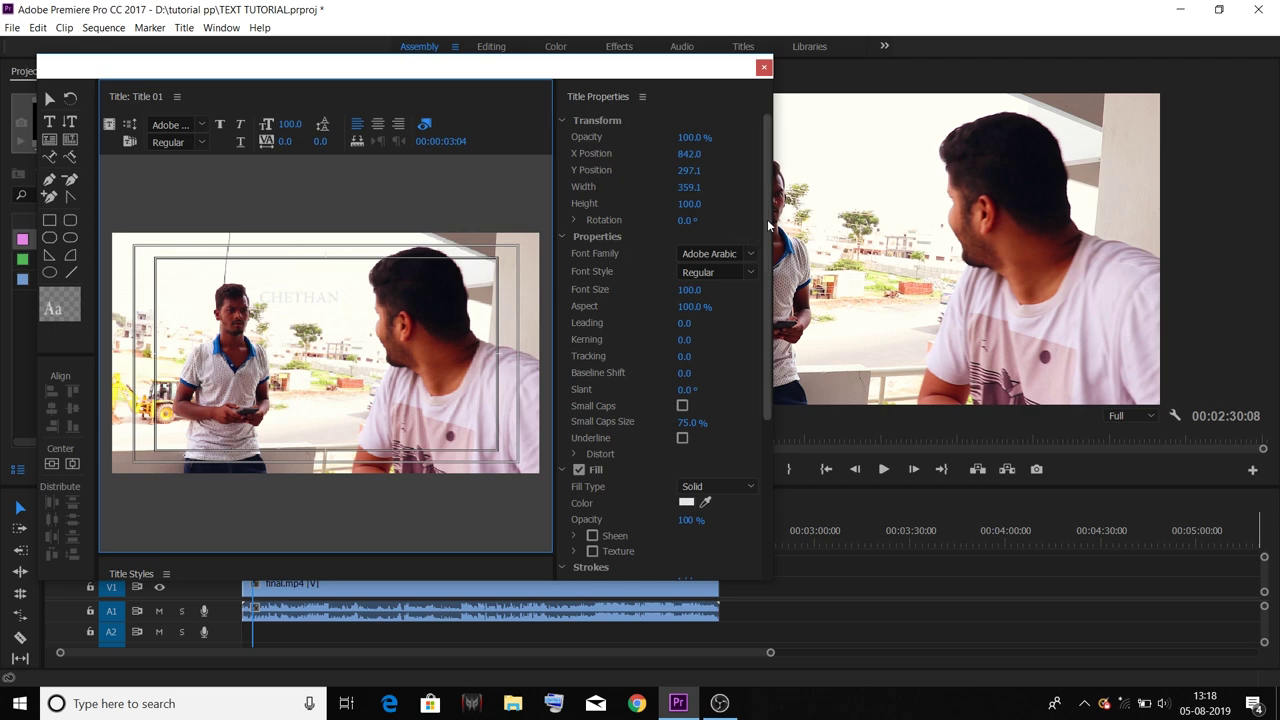
{"action": "left_click_drag", "start_coordinate": [770, 219], "coordinate": [1011, 215]}
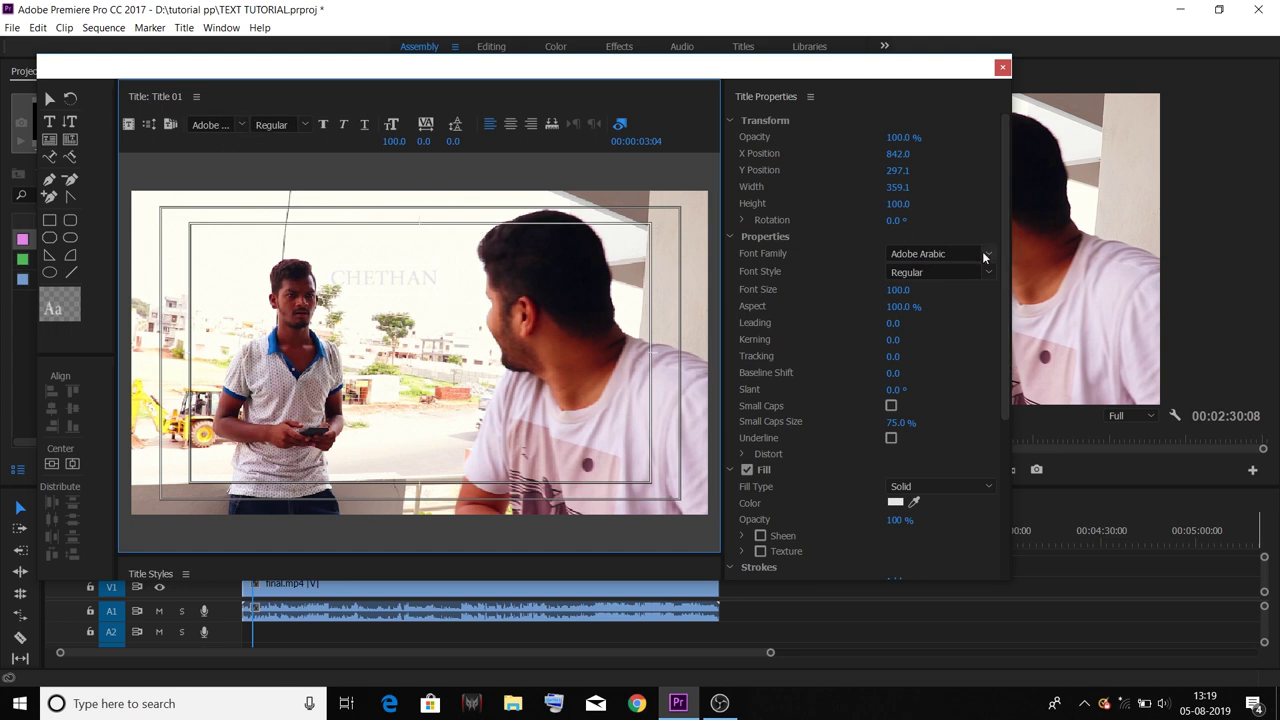
Set the title font to Prototype and its opacity to 100%.
{"action": "left_click", "coordinate": [972, 248]}
{"action": "left_click", "coordinate": [992, 257]}
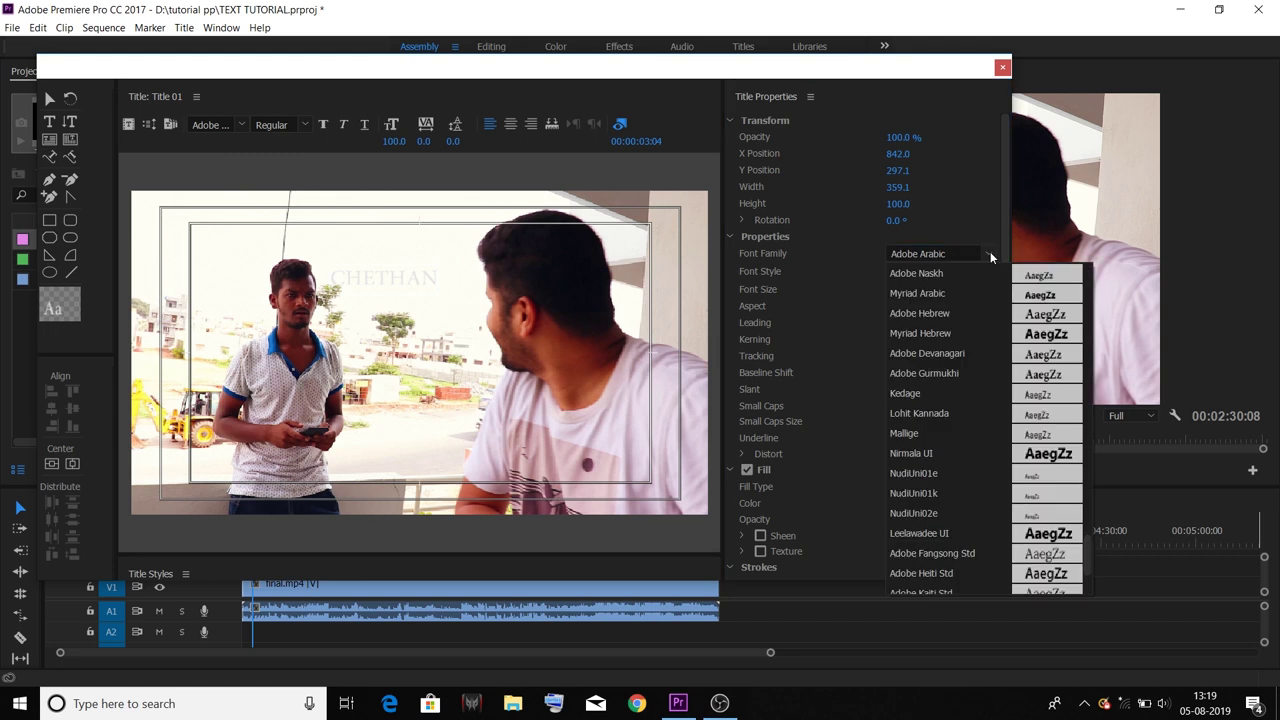
{"action": "type", "text": "P"}
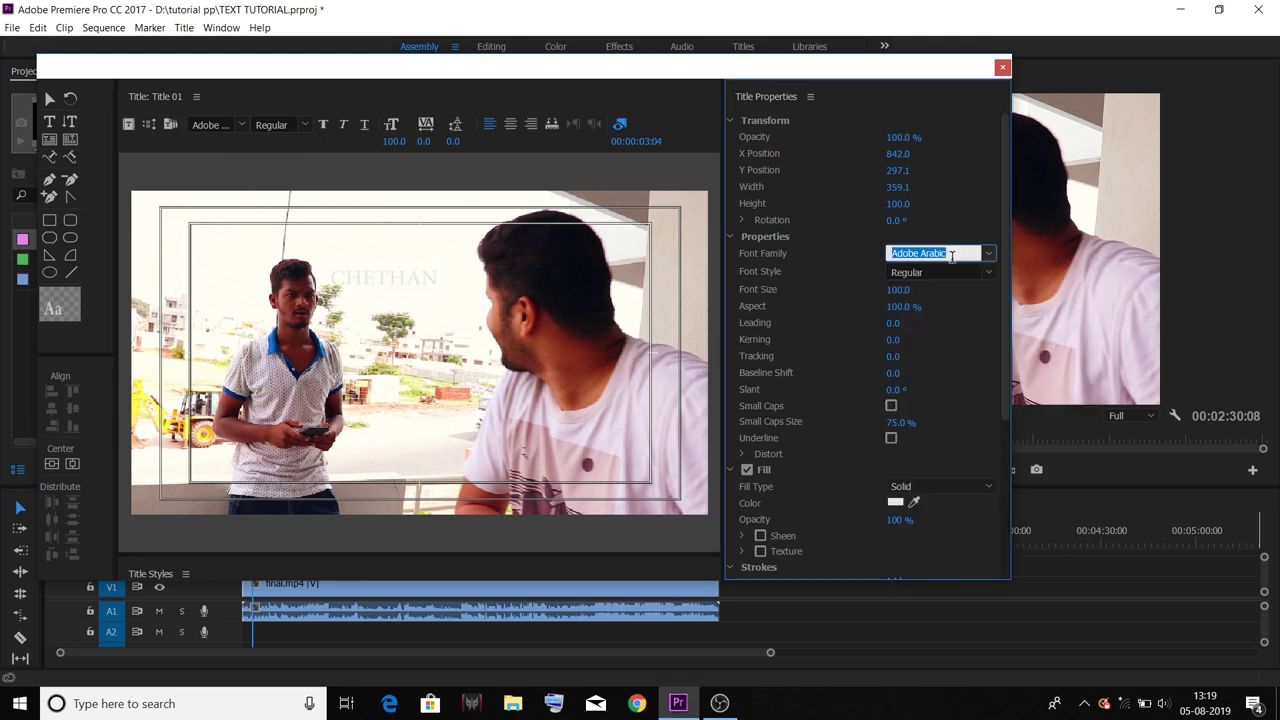
{"action": "left_click", "coordinate": [893, 253]}
{"action": "type", "text": "rototype"}
{"action": "key", "text": "Return"}
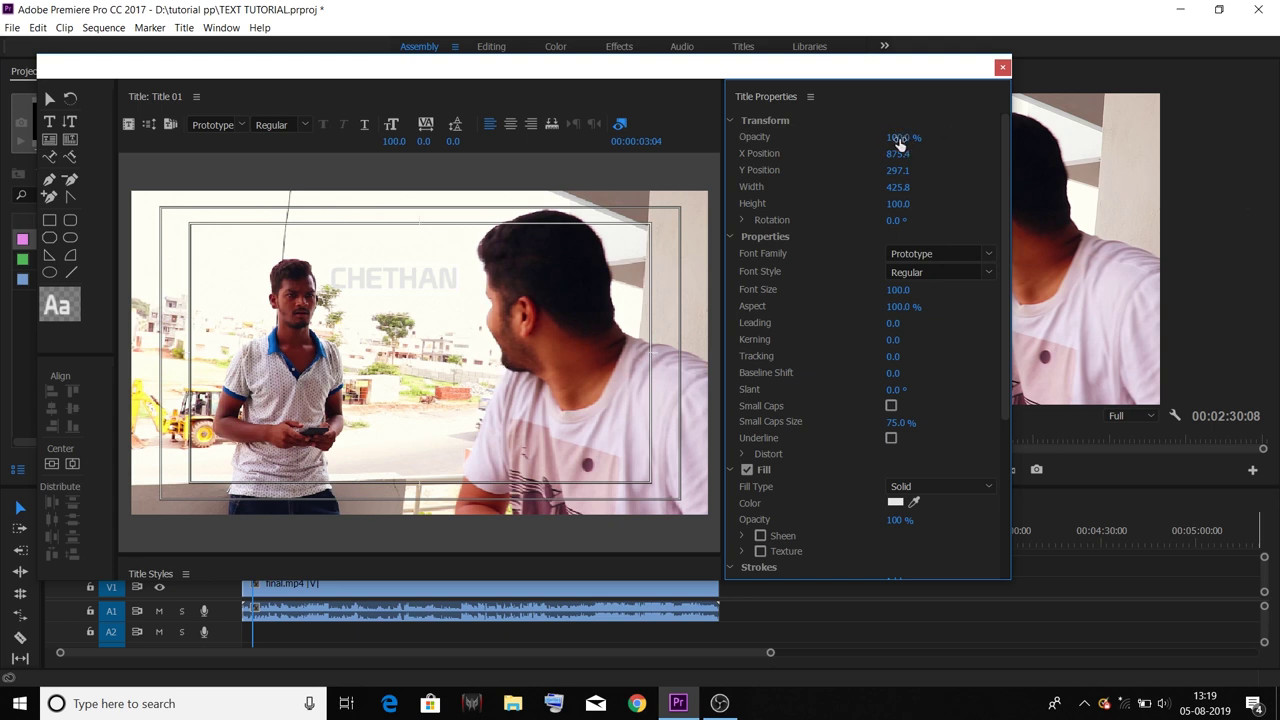
{"action": "left_click_drag", "start_coordinate": [900, 137], "coordinate": [950, 137]}
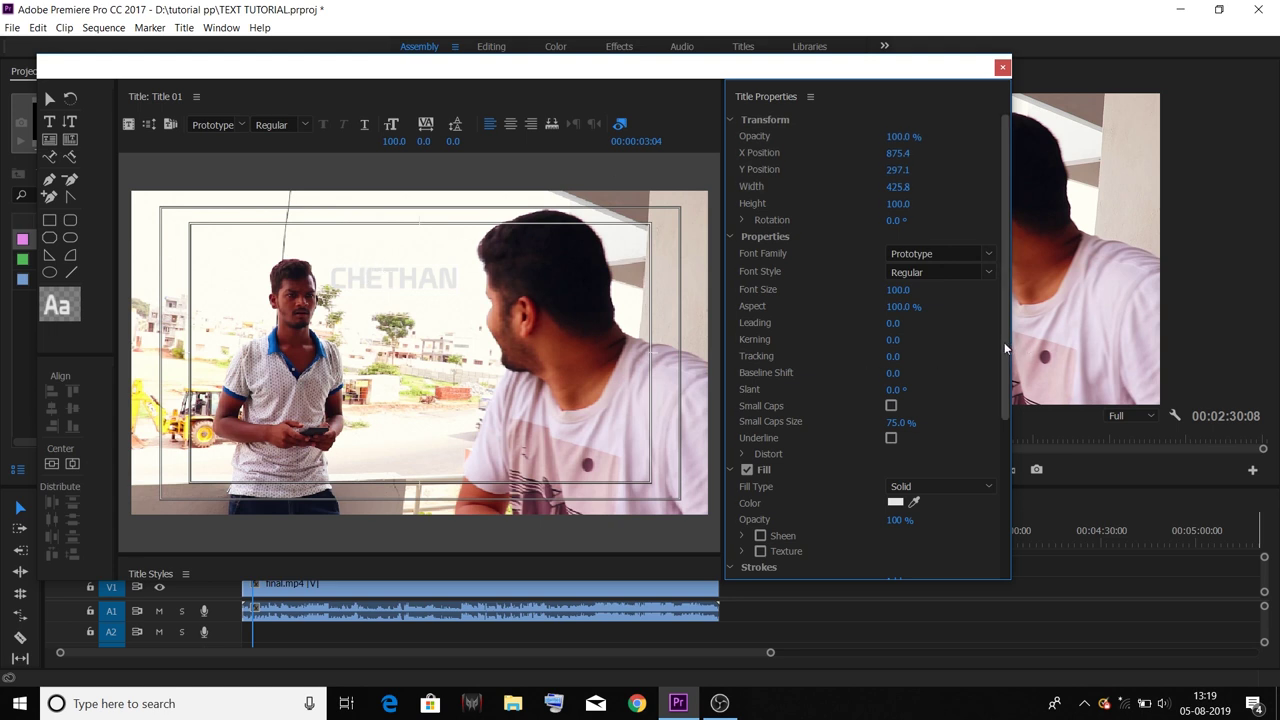
{"action": "left_click_drag", "start_coordinate": [1004, 342], "coordinate": [1004, 382]}
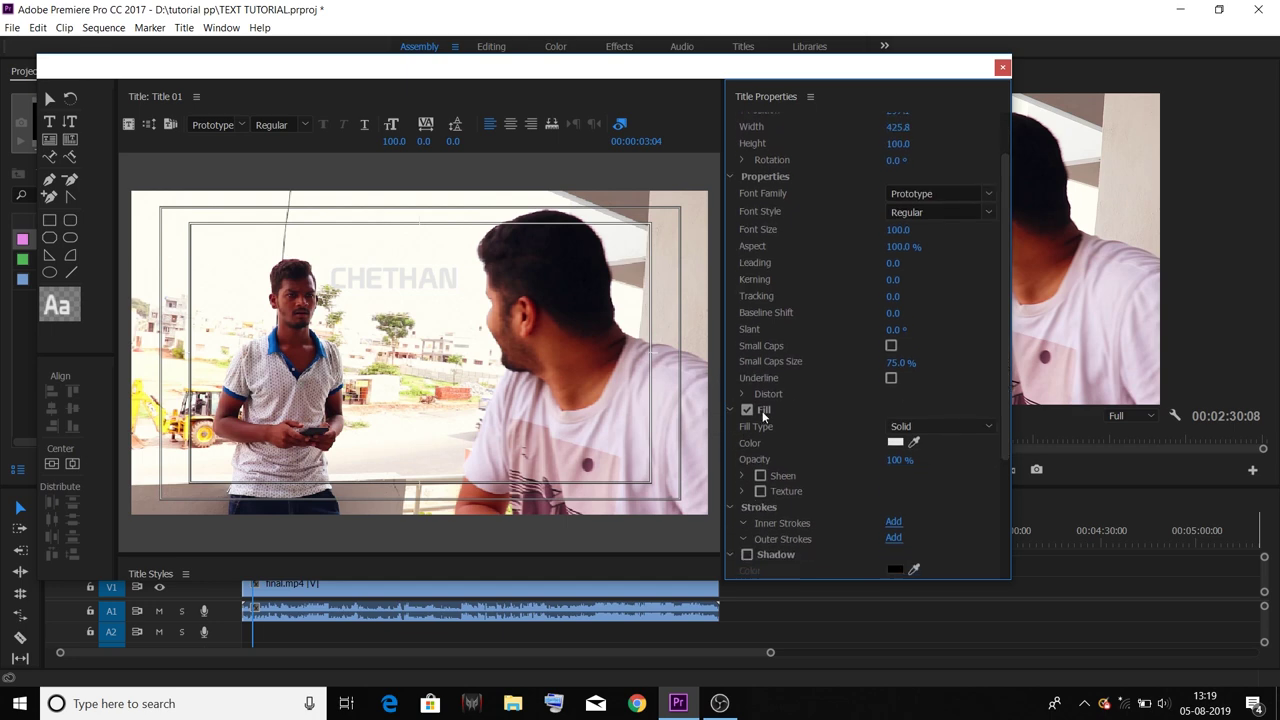
Change CHETHAN's fill colour from white to pure red FF0000.
{"action": "left_click", "coordinate": [896, 444]}
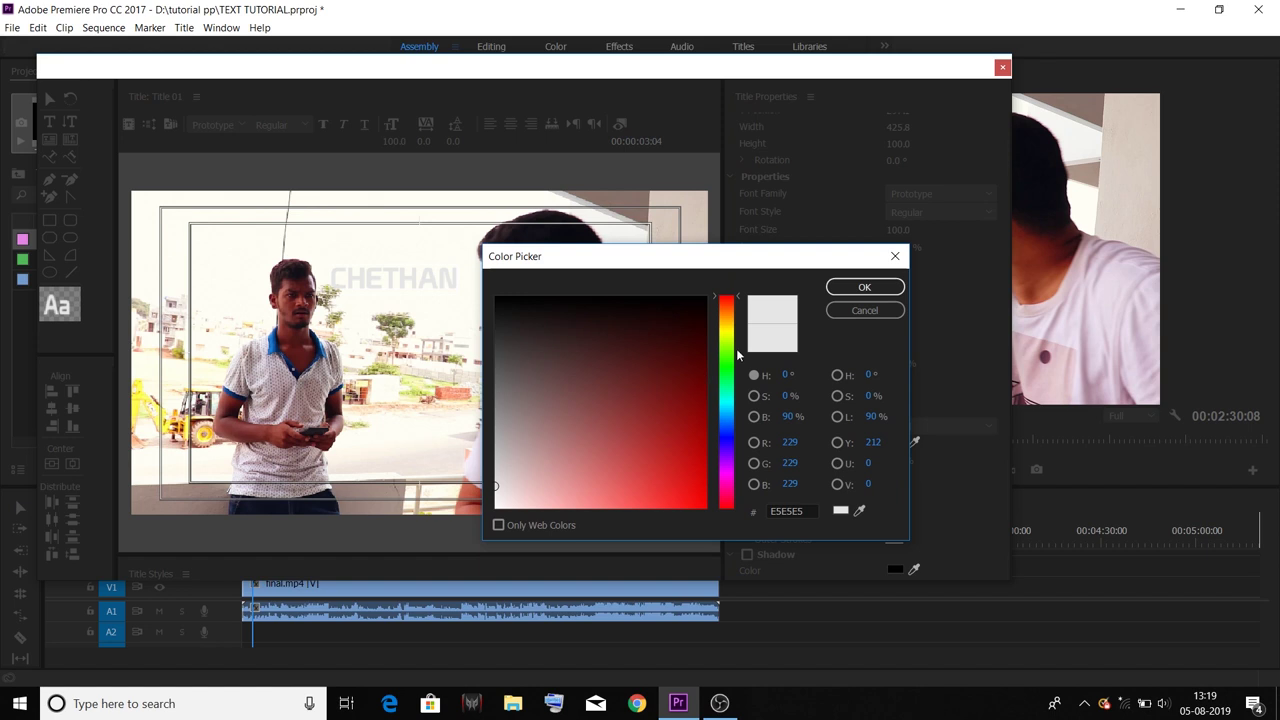
{"action": "left_click_drag", "start_coordinate": [736, 346], "coordinate": [727, 508]}
{"action": "left_click_drag", "start_coordinate": [684, 466], "coordinate": [706, 508]}
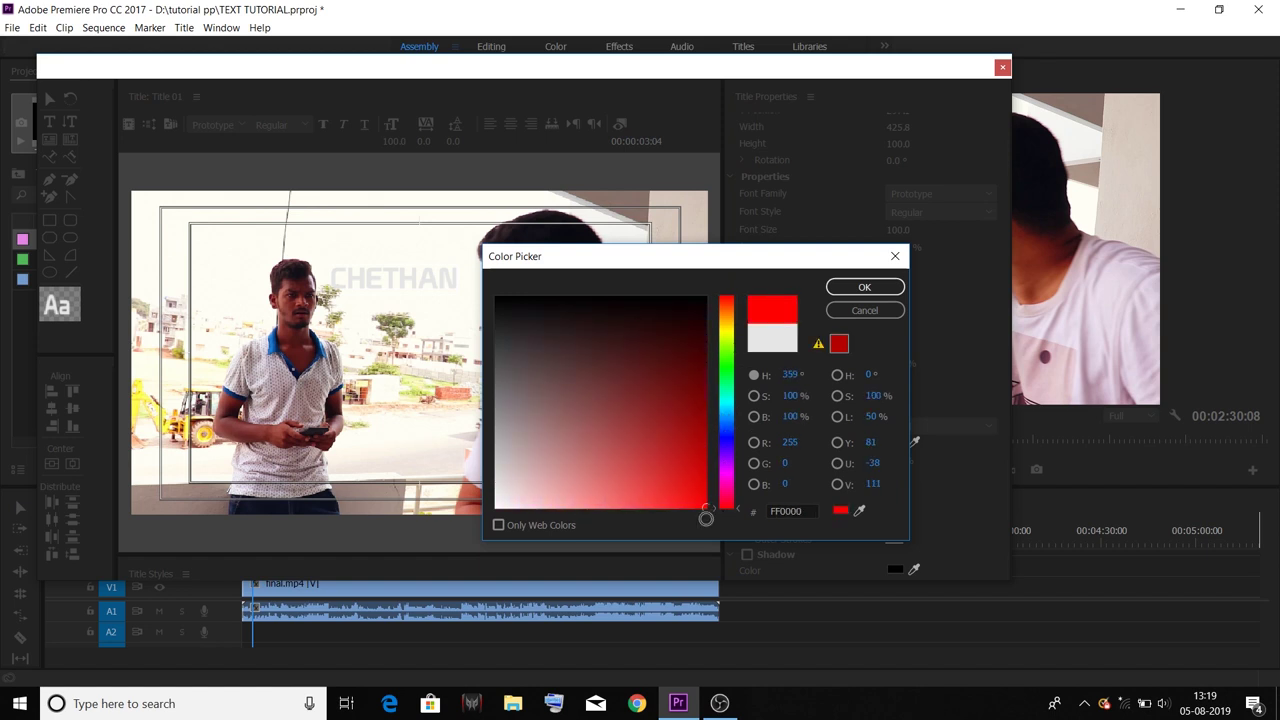
{"action": "left_click", "coordinate": [856, 289]}
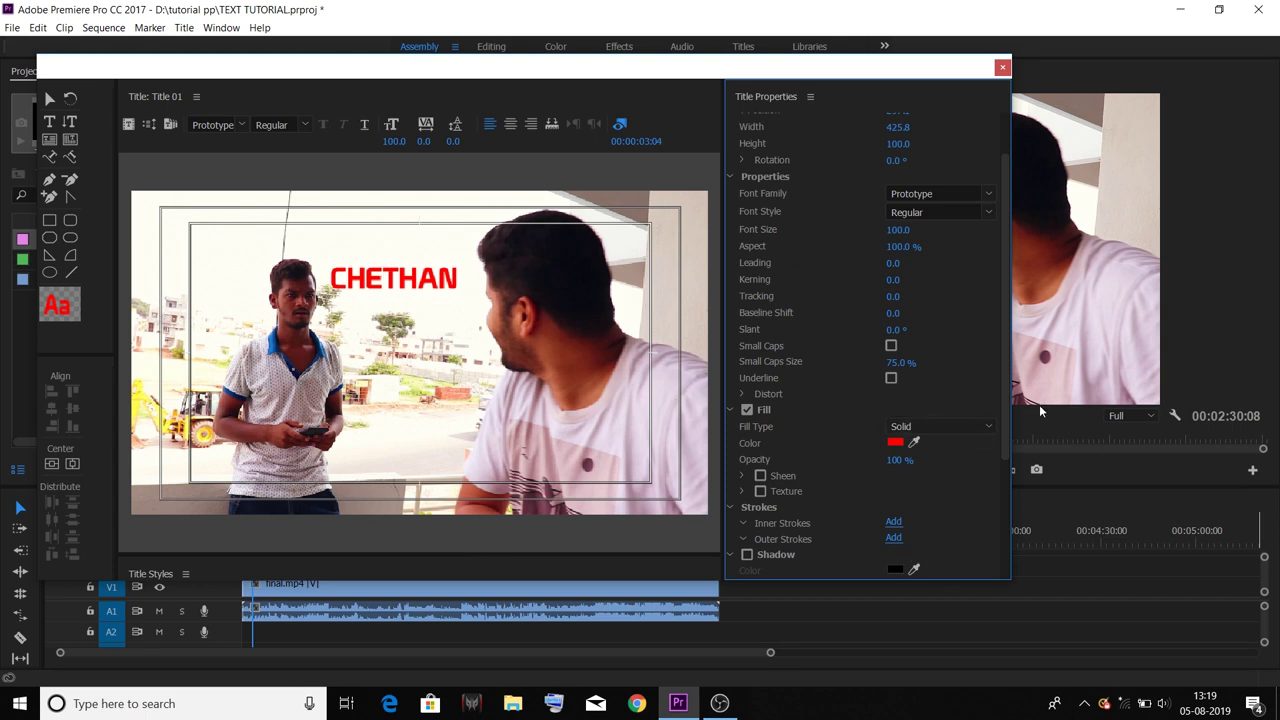
{"action": "left_click_drag", "start_coordinate": [1004, 352], "coordinate": [1005, 322]}
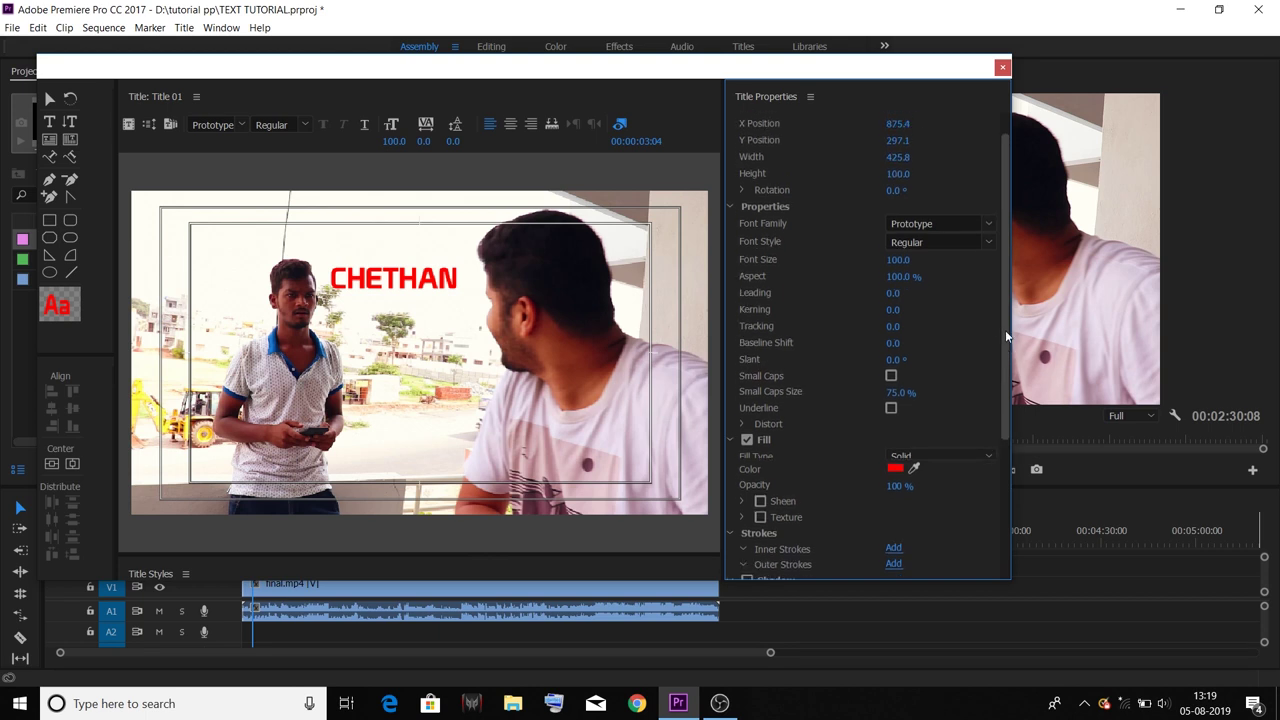
Move and resize the CHETHAN text box across the upper part of the frame.
{"action": "left_click", "coordinate": [50, 104]}
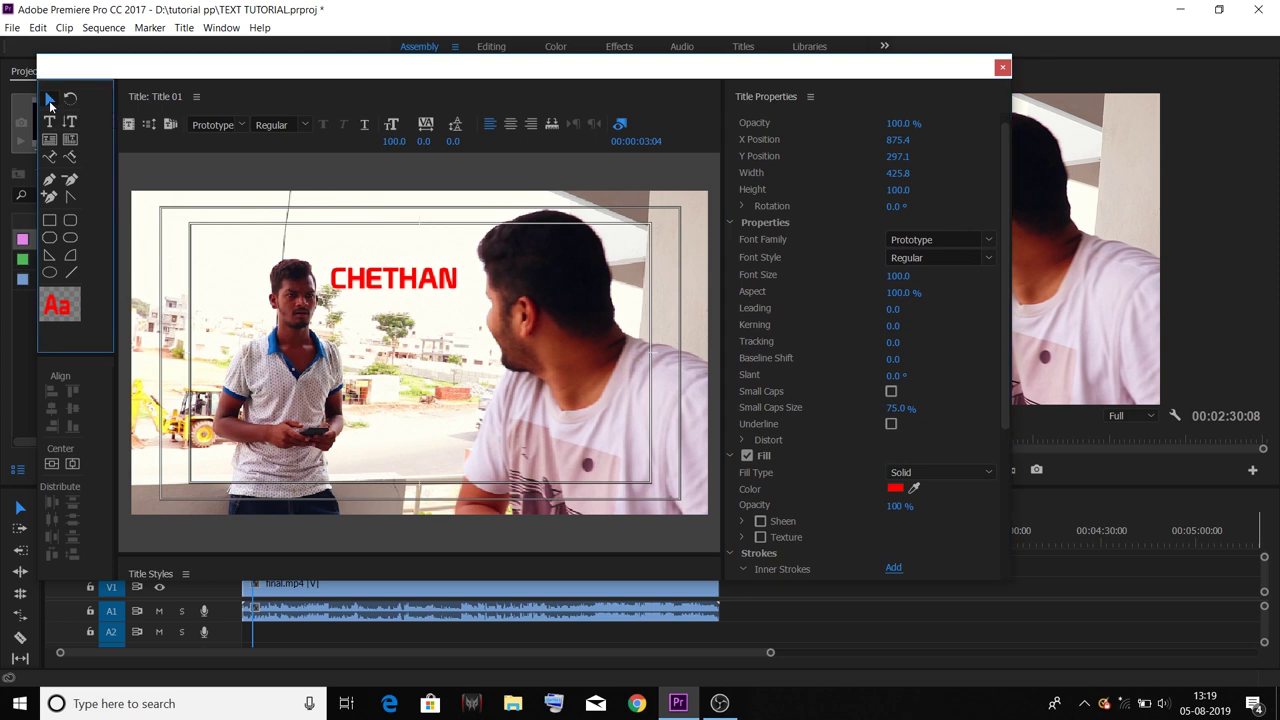
{"action": "mouse_move", "coordinate": [383, 286]}
{"action": "left_mouse_down"}
{"action": "mouse_move", "coordinate": [291, 398]}
{"action": "mouse_move", "coordinate": [352, 408]}
{"action": "mouse_move", "coordinate": [215, 255]}
{"action": "mouse_move", "coordinate": [340, 510]}
{"action": "left_mouse_up"}
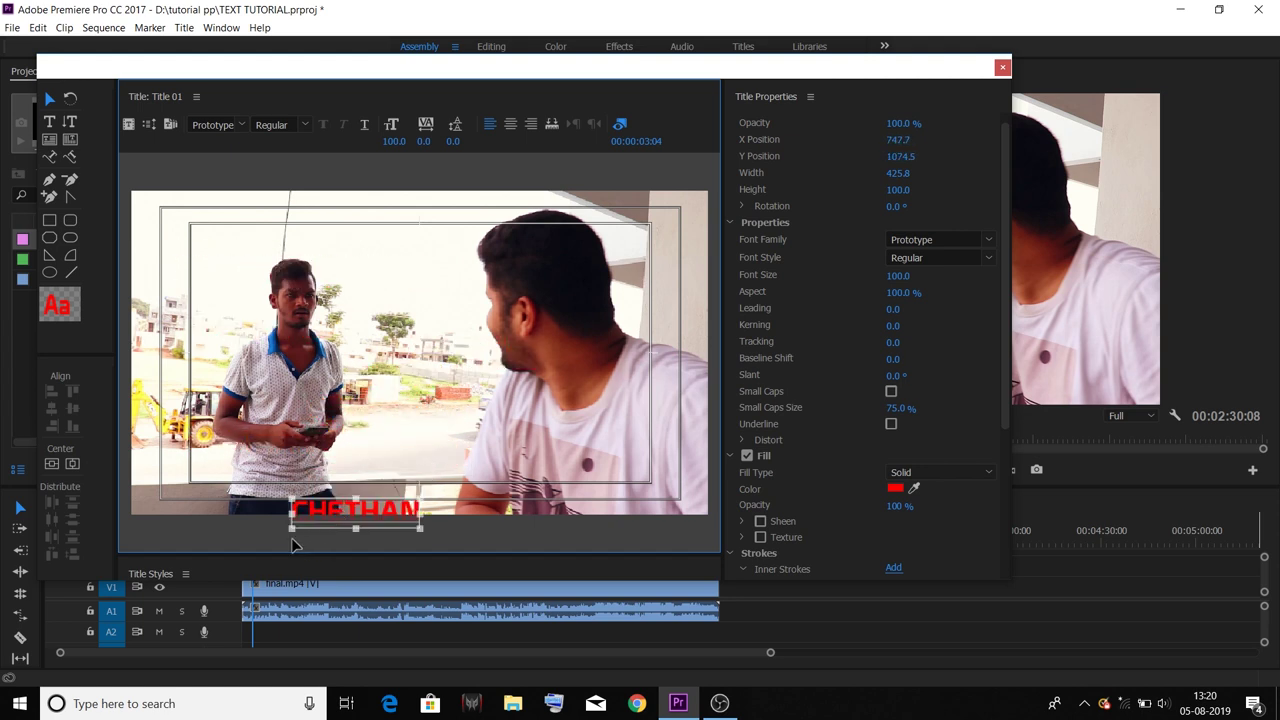
{"action": "left_click_drag", "start_coordinate": [389, 516], "coordinate": [380, 506]}
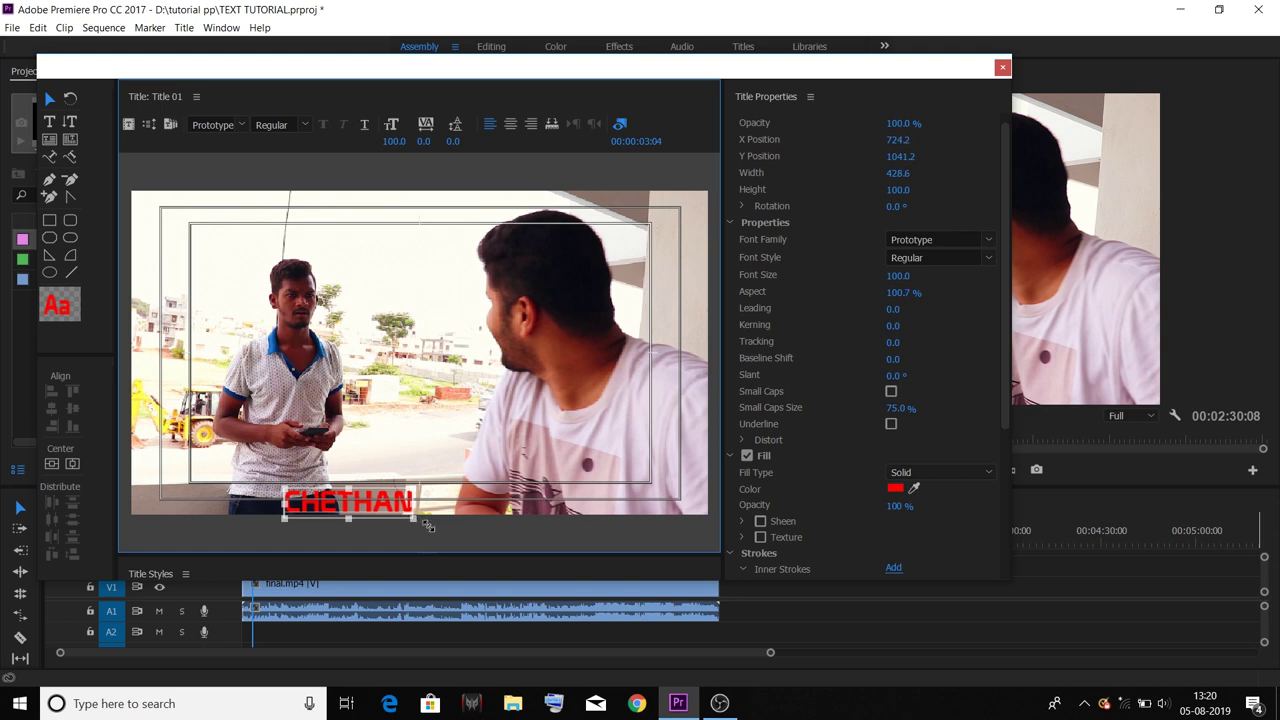
{"action": "left_click_drag", "start_coordinate": [411, 519], "coordinate": [505, 542]}
{"action": "mouse_move", "coordinate": [430, 500]}
{"action": "left_mouse_down"}
{"action": "mouse_move", "coordinate": [422, 424]}
{"action": "mouse_move", "coordinate": [432, 488]}
{"action": "left_mouse_up"}
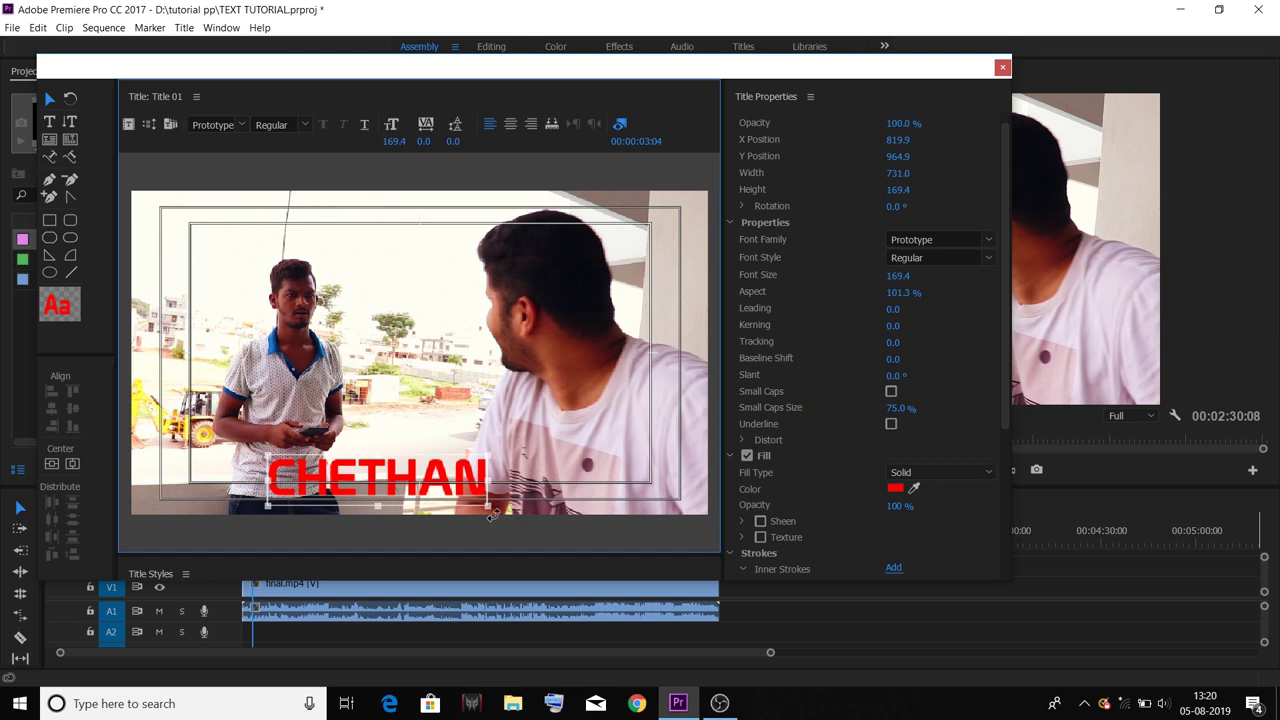
{"action": "left_click_drag", "start_coordinate": [493, 514], "coordinate": [533, 478]}
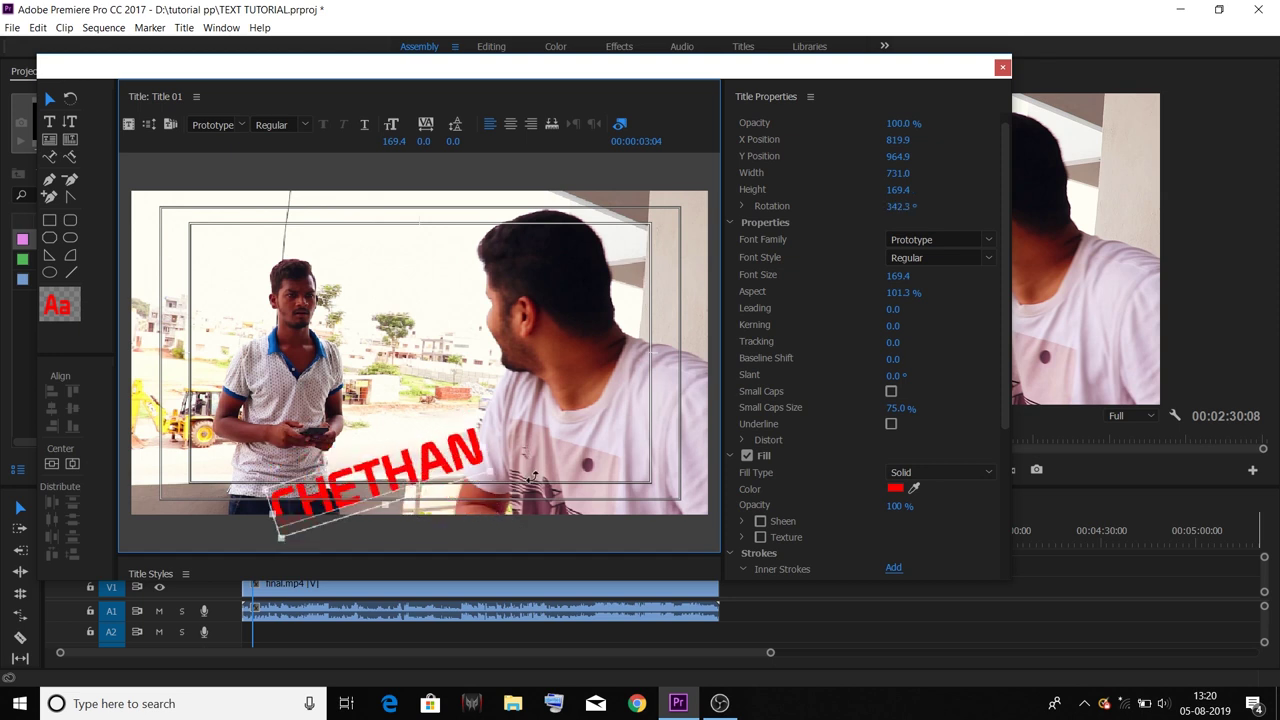
{"action": "key", "text": "ctrl+z"}
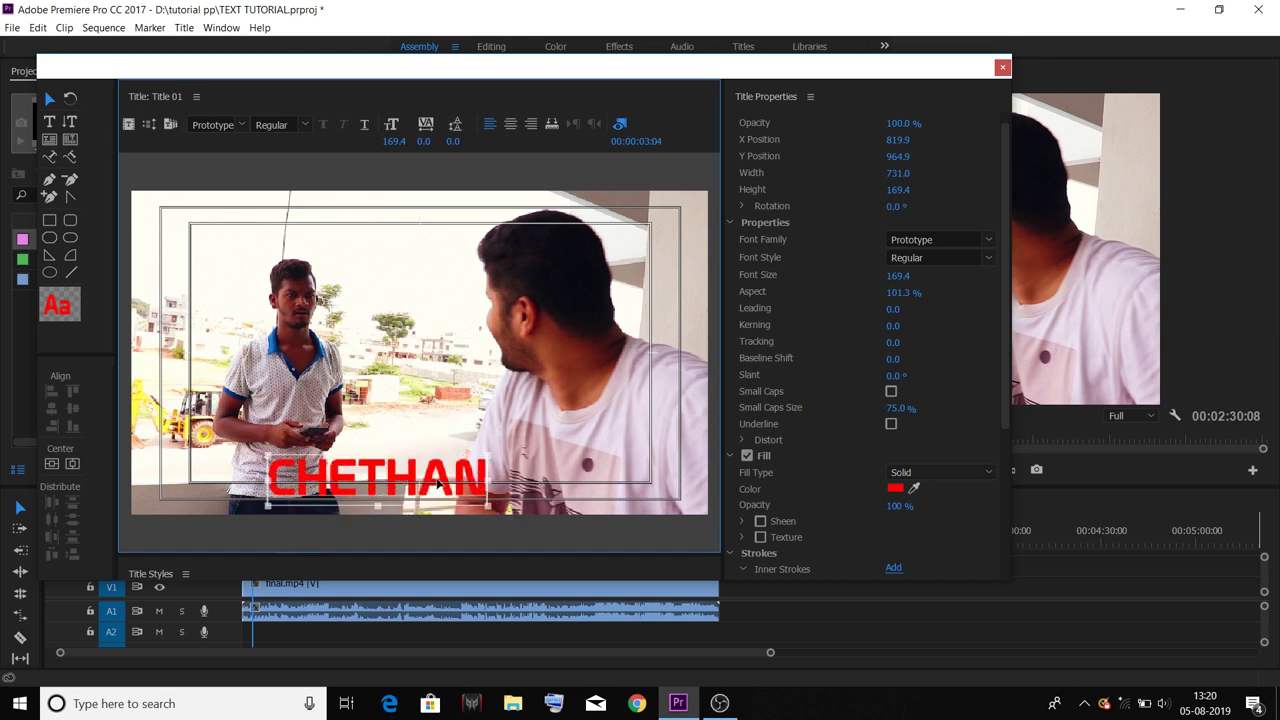
{"action": "left_click_drag", "start_coordinate": [437, 483], "coordinate": [393, 293]}
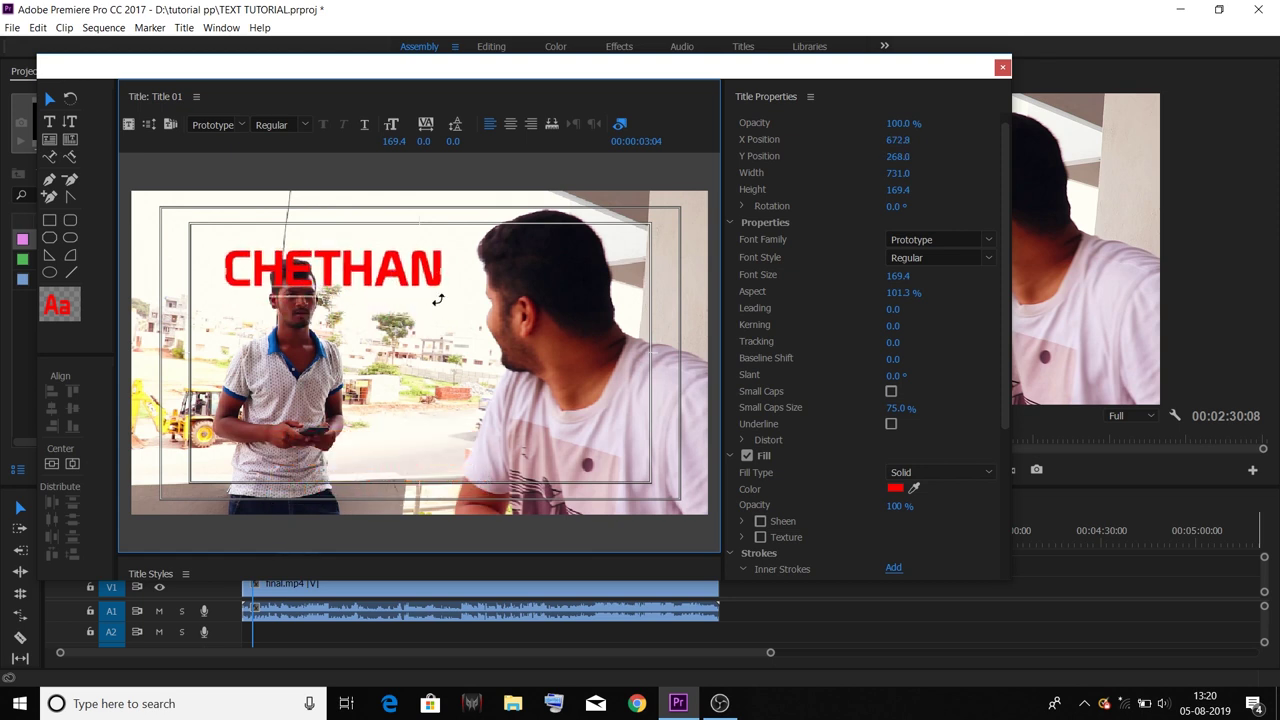
{"action": "mouse_move", "coordinate": [441, 297]}
{"action": "left_mouse_down"}
{"action": "mouse_move", "coordinate": [365, 254]}
{"action": "mouse_move", "coordinate": [498, 313]}
{"action": "left_mouse_up"}
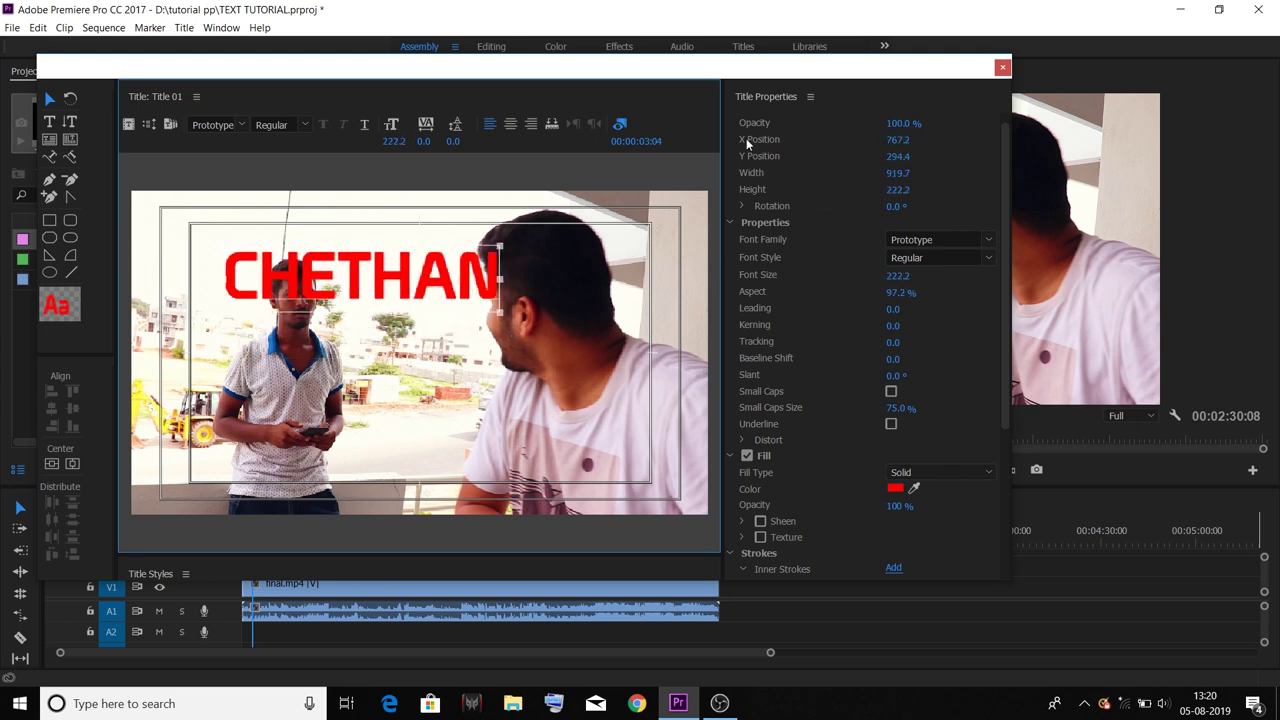
Centre CHETHAN, enlarge it to font size 542.8, and widen kerning to 43.0.
{"action": "mouse_move", "coordinate": [905, 140]}
{"action": "left_mouse_down"}
{"action": "mouse_move", "coordinate": [925, 140]}
{"action": "mouse_move", "coordinate": [905, 158]}
{"action": "mouse_move", "coordinate": [897, 199]}
{"action": "mouse_move", "coordinate": [940, 190]}
{"action": "left_mouse_up"}
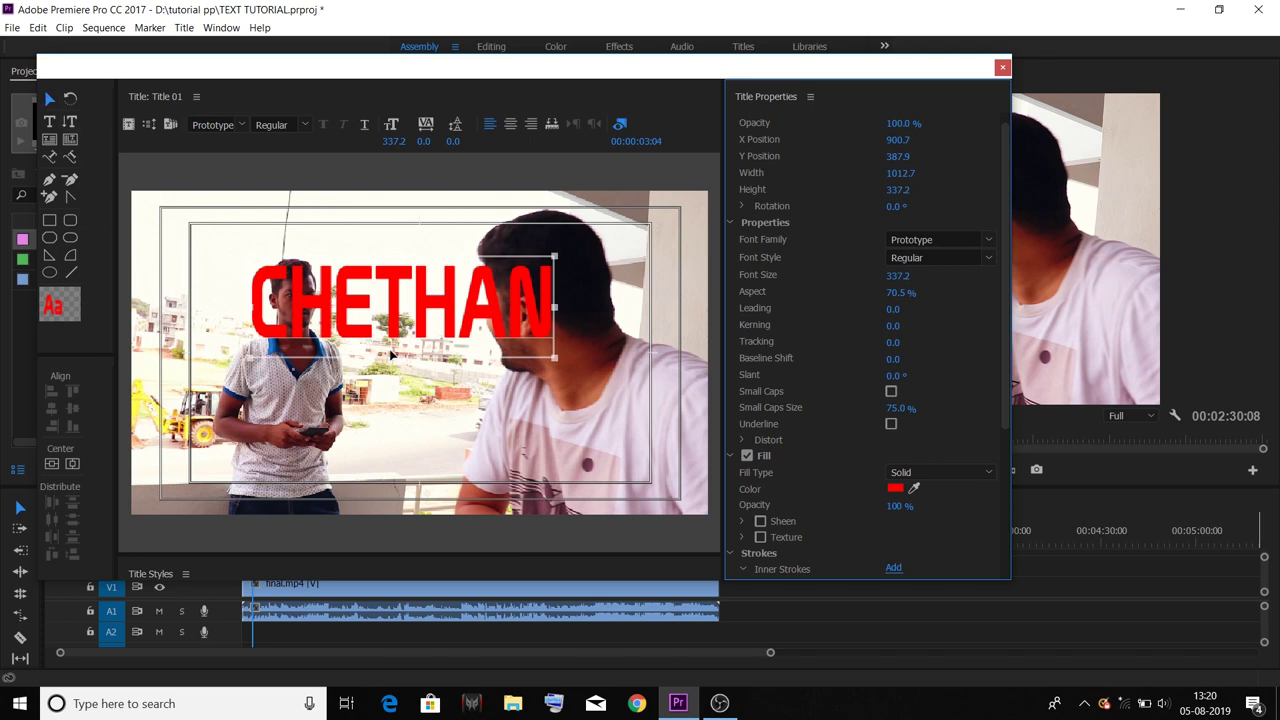
{"action": "left_click_drag", "start_coordinate": [397, 358], "coordinate": [503, 476]}
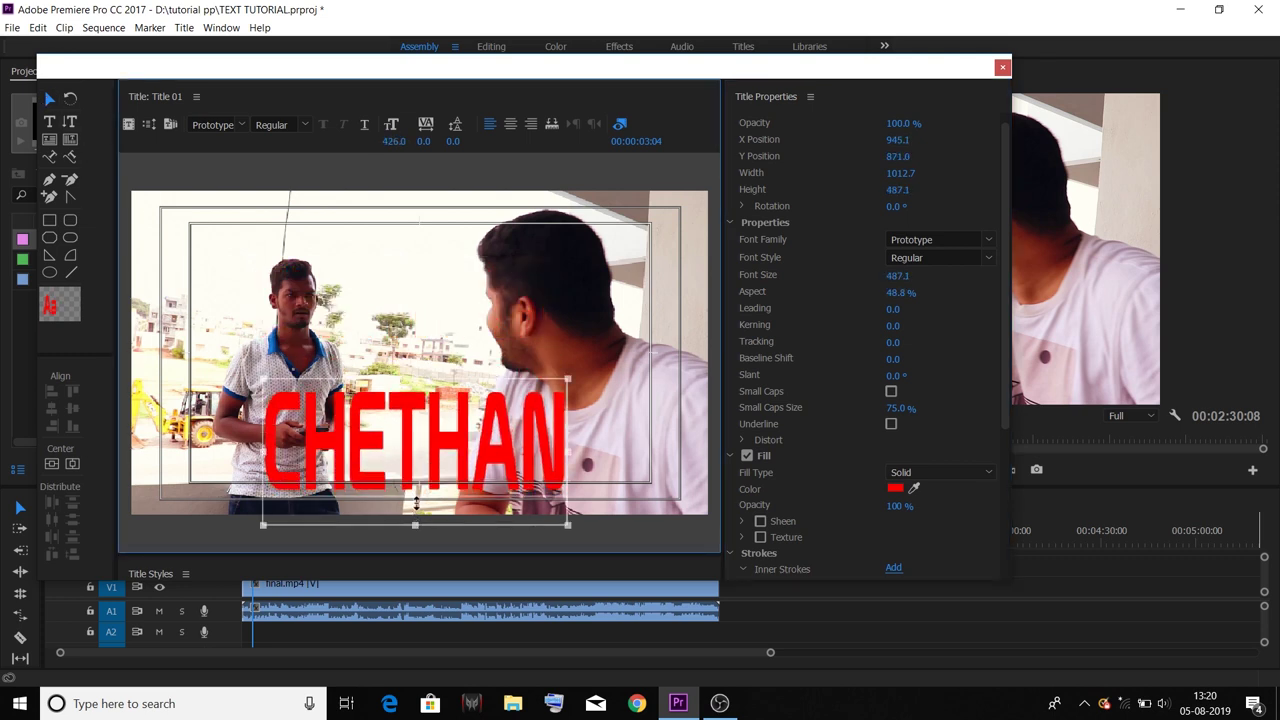
{"action": "left_click_drag", "start_coordinate": [620, 440], "coordinate": [607, 421]}
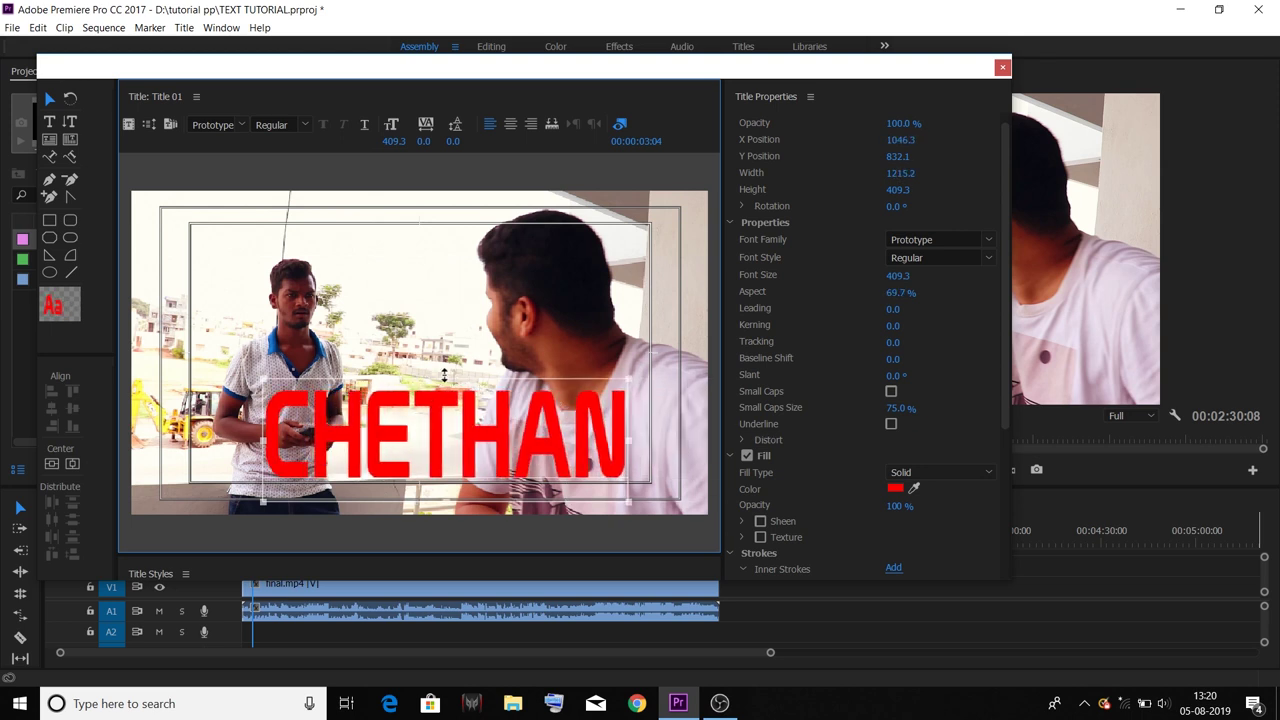
{"action": "left_click_drag", "start_coordinate": [444, 375], "coordinate": [452, 307]}
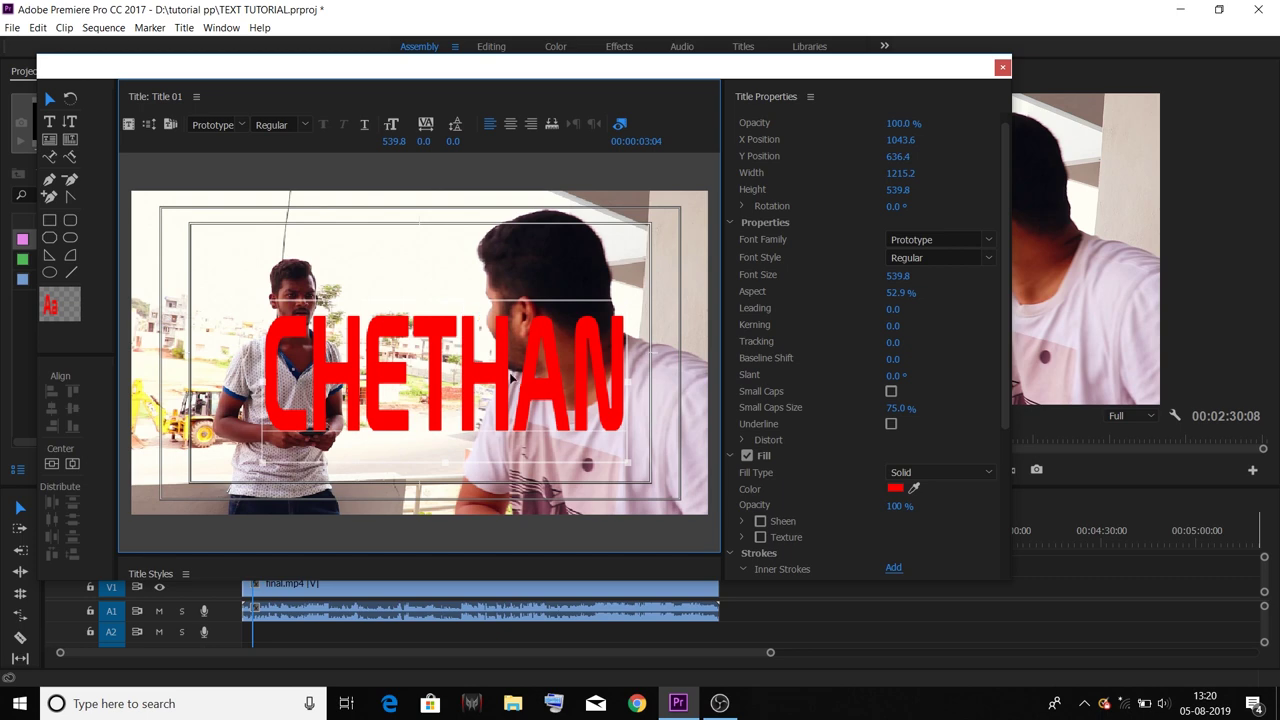
{"action": "left_click_drag", "start_coordinate": [447, 367], "coordinate": [435, 331]}
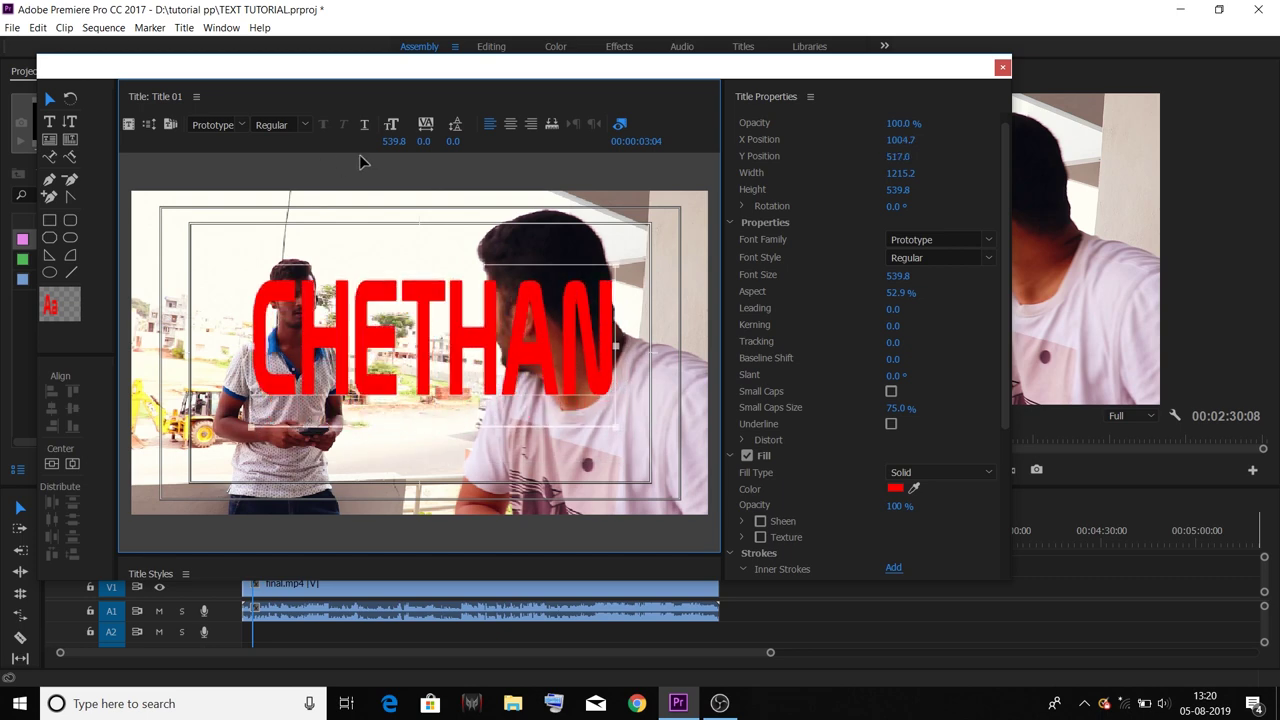
{"action": "left_click_drag", "start_coordinate": [400, 145], "coordinate": [431, 133]}
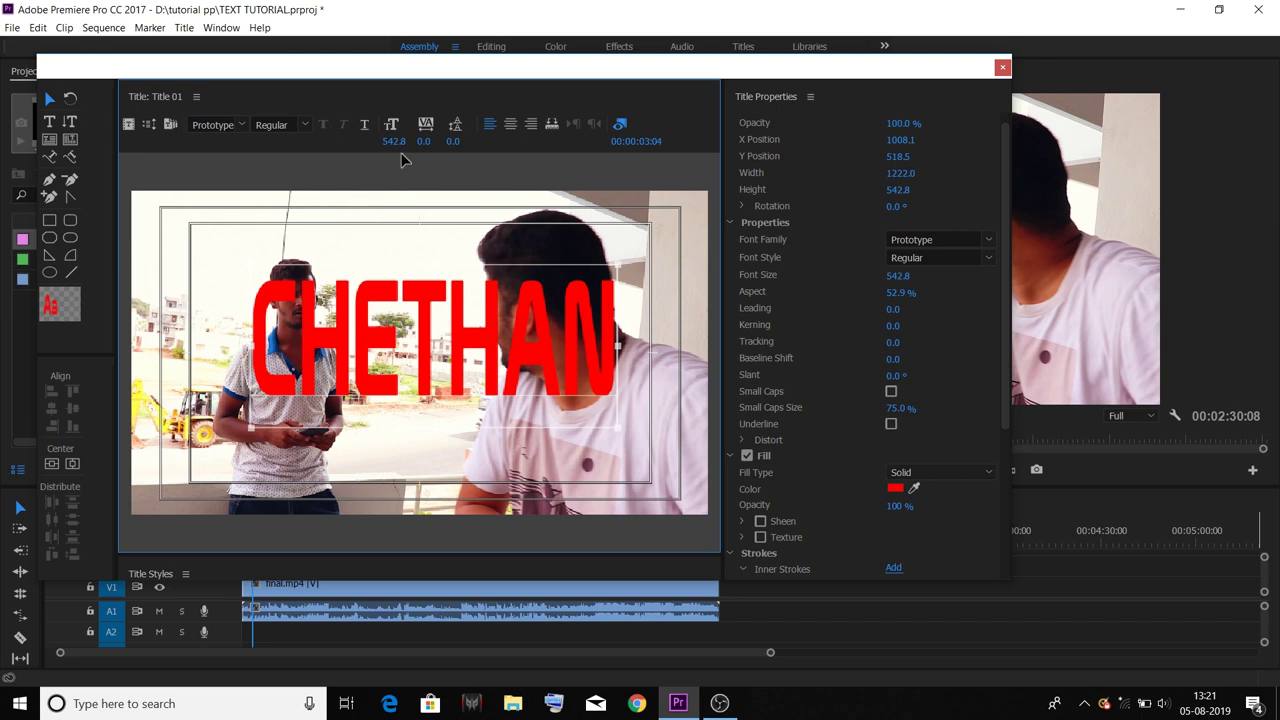
{"action": "left_click_drag", "start_coordinate": [424, 141], "coordinate": [430, 145]}
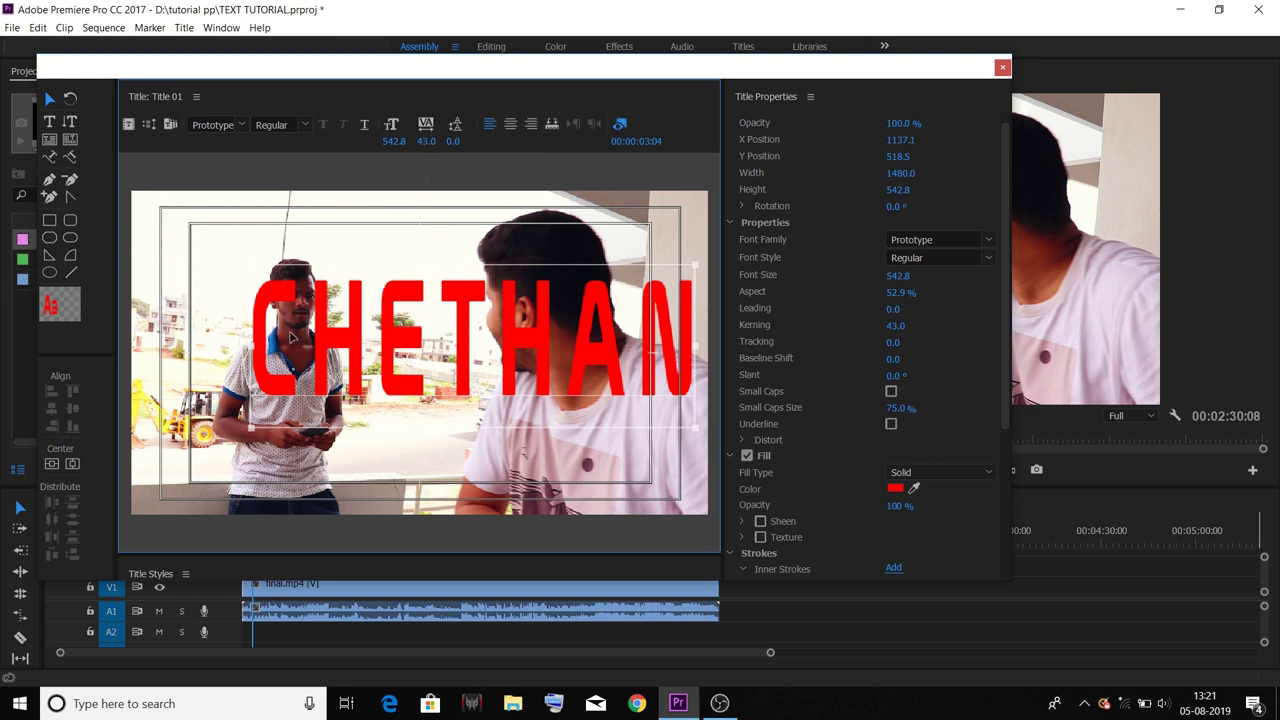
Reposition the title while trying kerning values such as 21 and -9.
{"action": "mouse_move", "coordinate": [427, 141]}
{"action": "left_mouse_down"}
{"action": "mouse_move", "coordinate": [470, 344]}
{"action": "mouse_move", "coordinate": [402, 339]}
{"action": "left_mouse_up"}
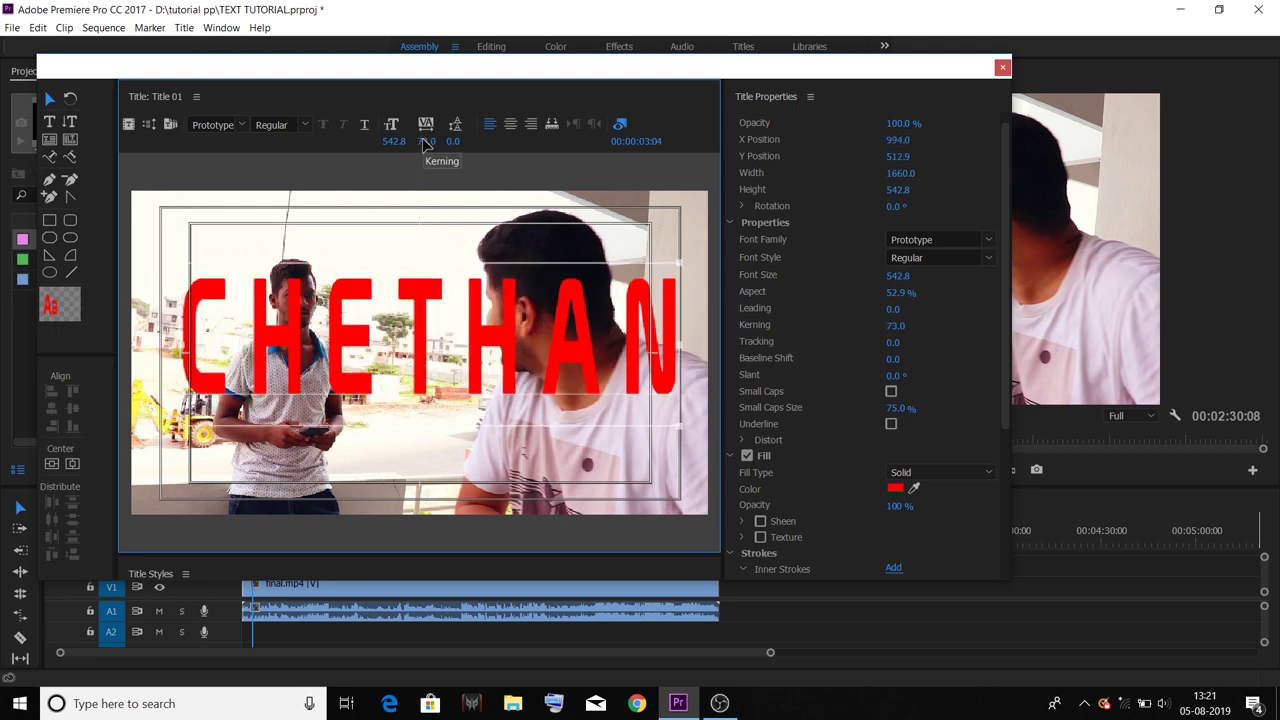
{"action": "key", "text": "ctrl+z"}
{"action": "key", "text": "ctrl+z"}
{"action": "key", "text": "ctrl+z"}
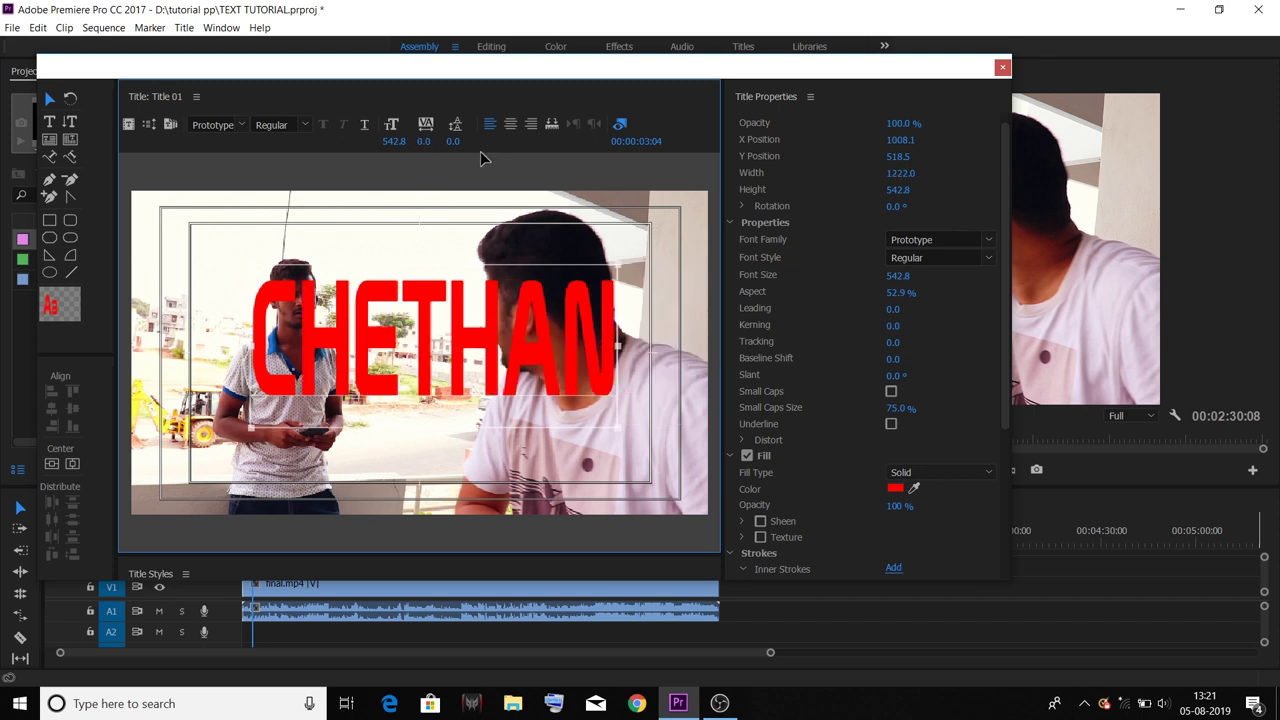
{"action": "left_click_drag", "start_coordinate": [416, 322], "coordinate": [497, 389]}
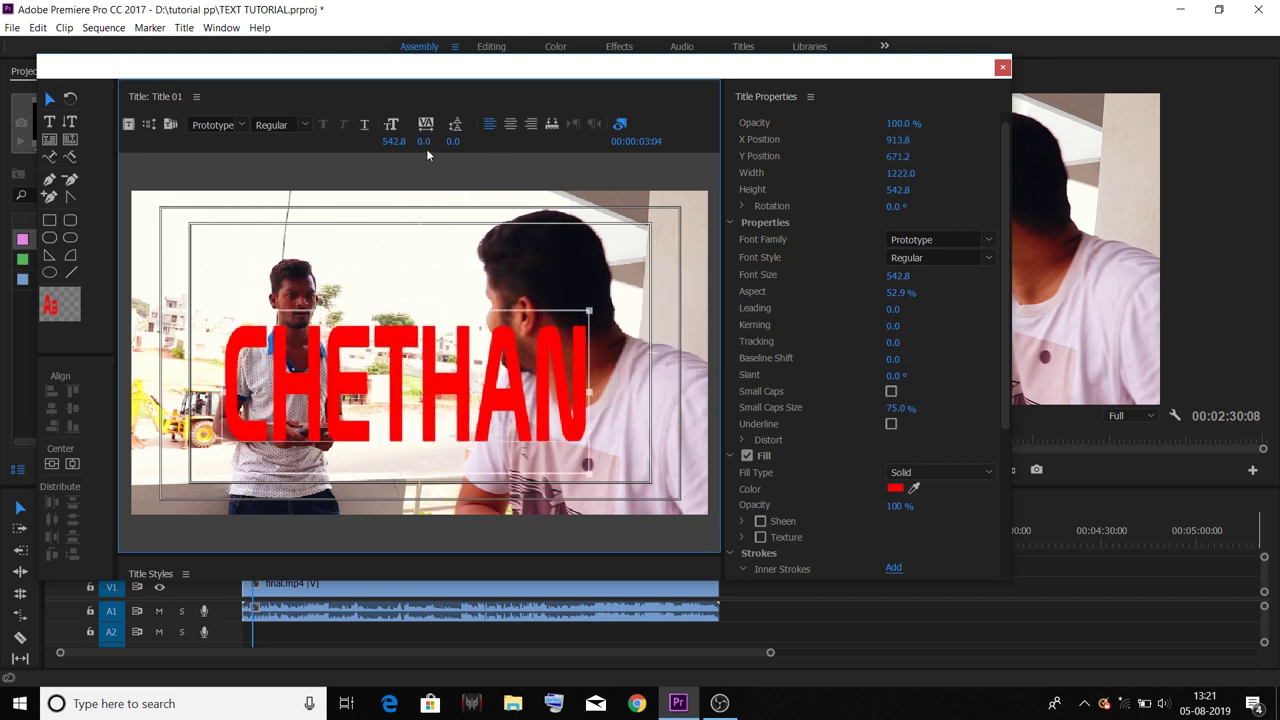
{"action": "left_click_drag", "start_coordinate": [426, 148], "coordinate": [447, 148]}
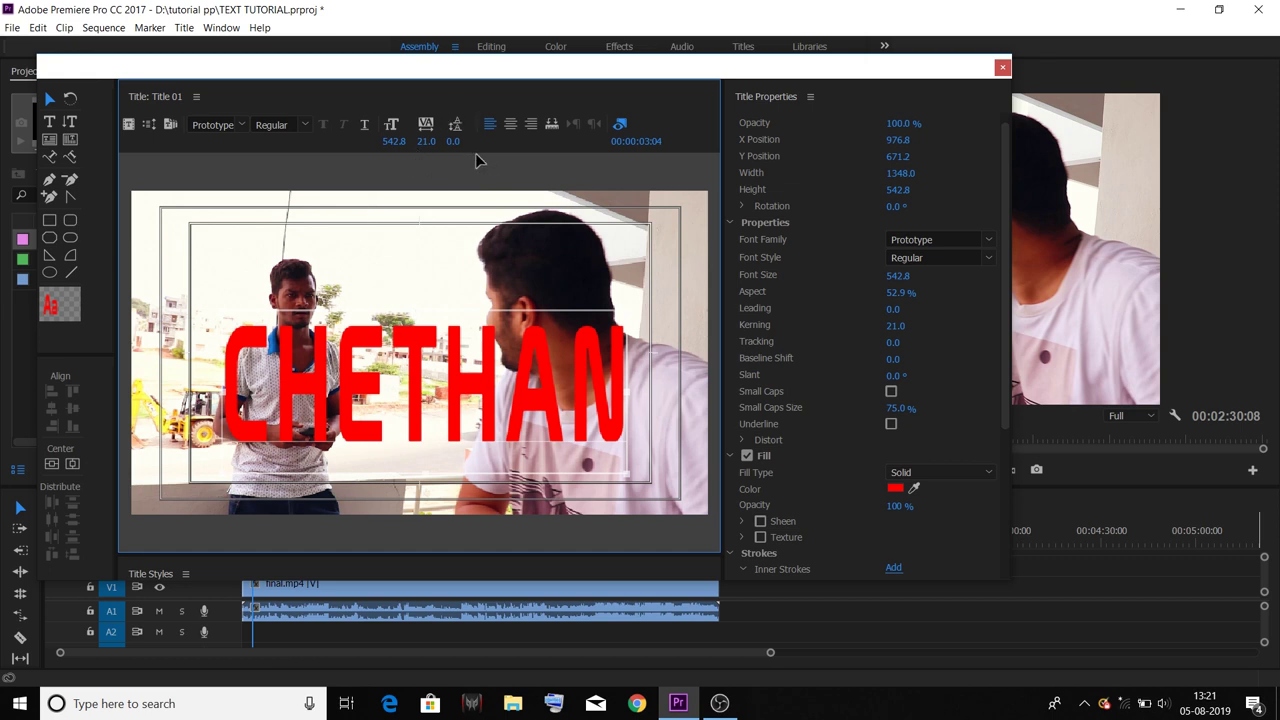
{"action": "left_click_drag", "start_coordinate": [445, 374], "coordinate": [435, 346]}
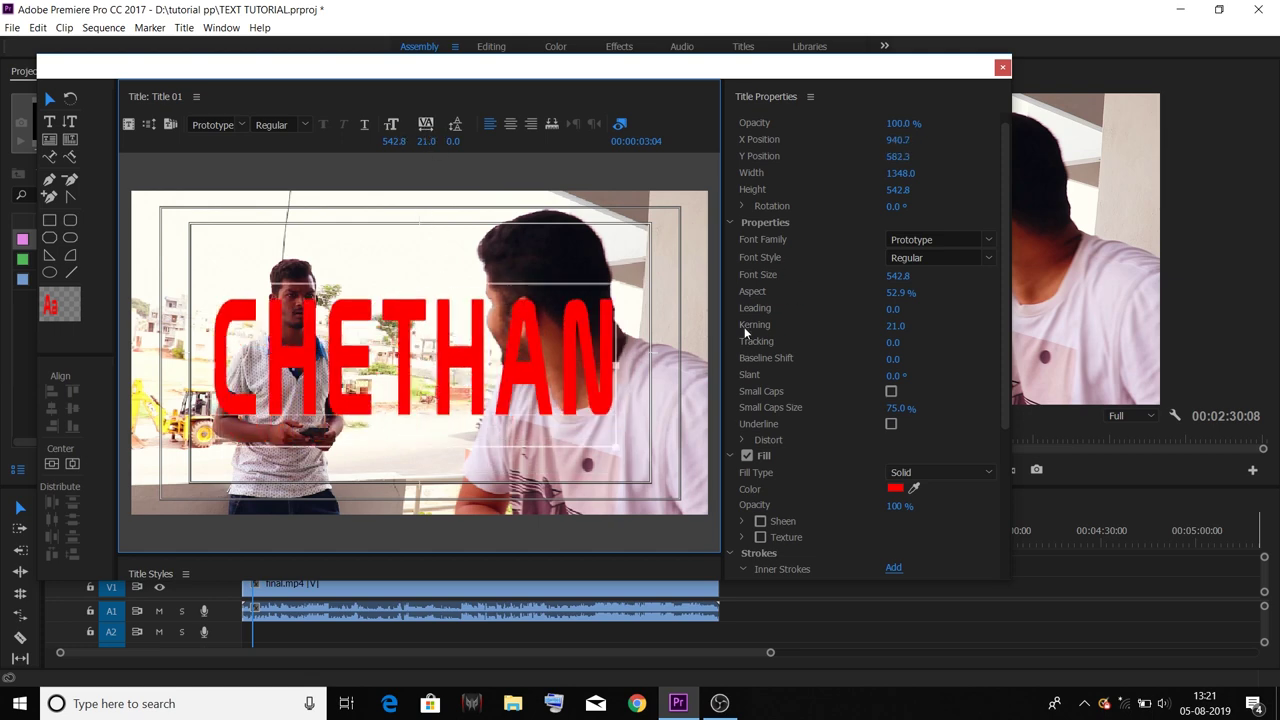
{"action": "mouse_move", "coordinate": [895, 326]}
{"action": "left_mouse_down"}
{"action": "mouse_move", "coordinate": [865, 326]}
{"action": "mouse_move", "coordinate": [885, 326]}
{"action": "left_mouse_up"}
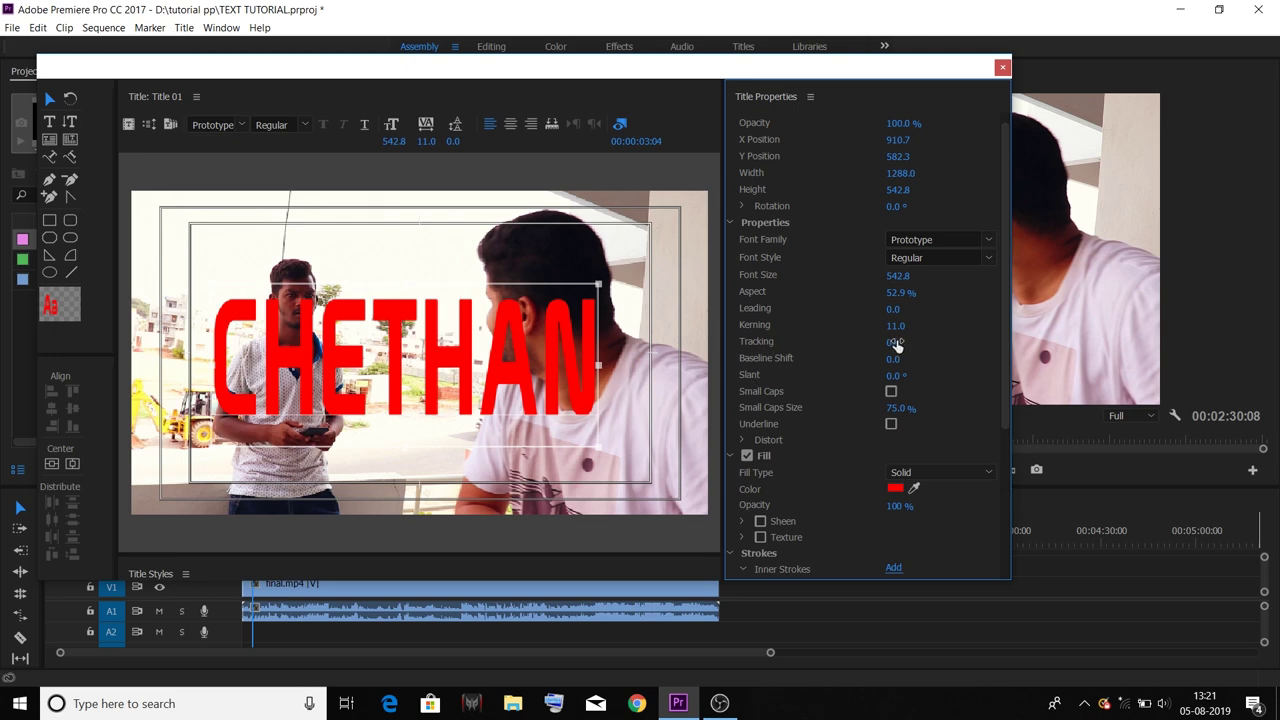
Increase tracking and shift the widened CHETHAN title left on the canvas.
{"action": "left_click_drag", "start_coordinate": [892, 341], "coordinate": [912, 341]}
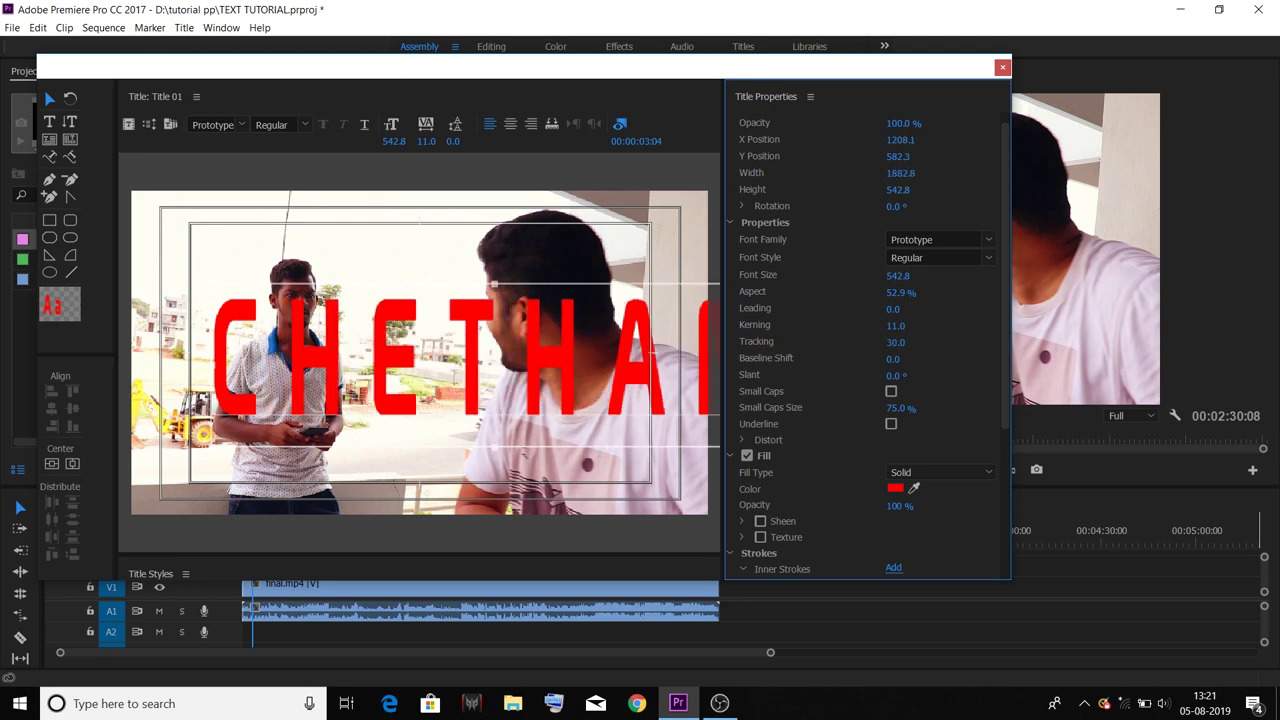
{"action": "left_click", "coordinate": [538, 398]}
{"action": "left_click_drag", "start_coordinate": [538, 398], "coordinate": [445, 412]}
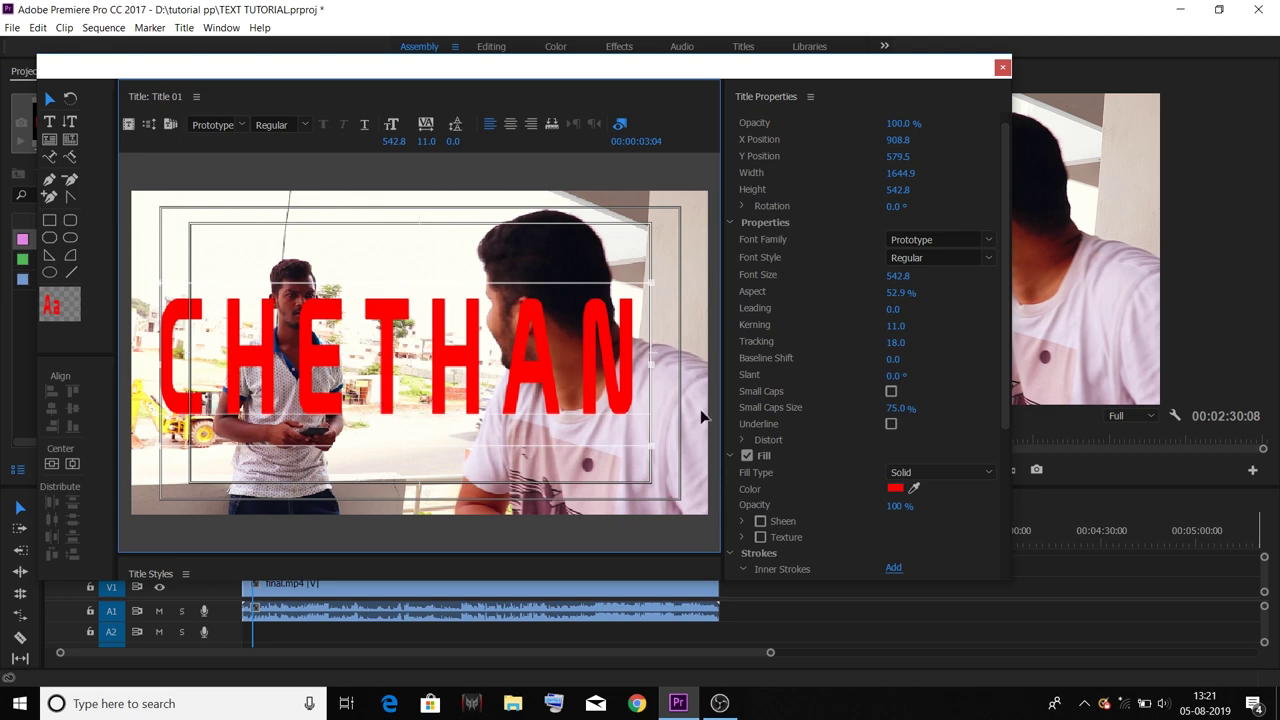
{"action": "mouse_move", "coordinate": [897, 347]}
{"action": "left_mouse_down"}
{"action": "mouse_move", "coordinate": [912, 347]}
{"action": "mouse_move", "coordinate": [744, 331]}
{"action": "left_mouse_up"}
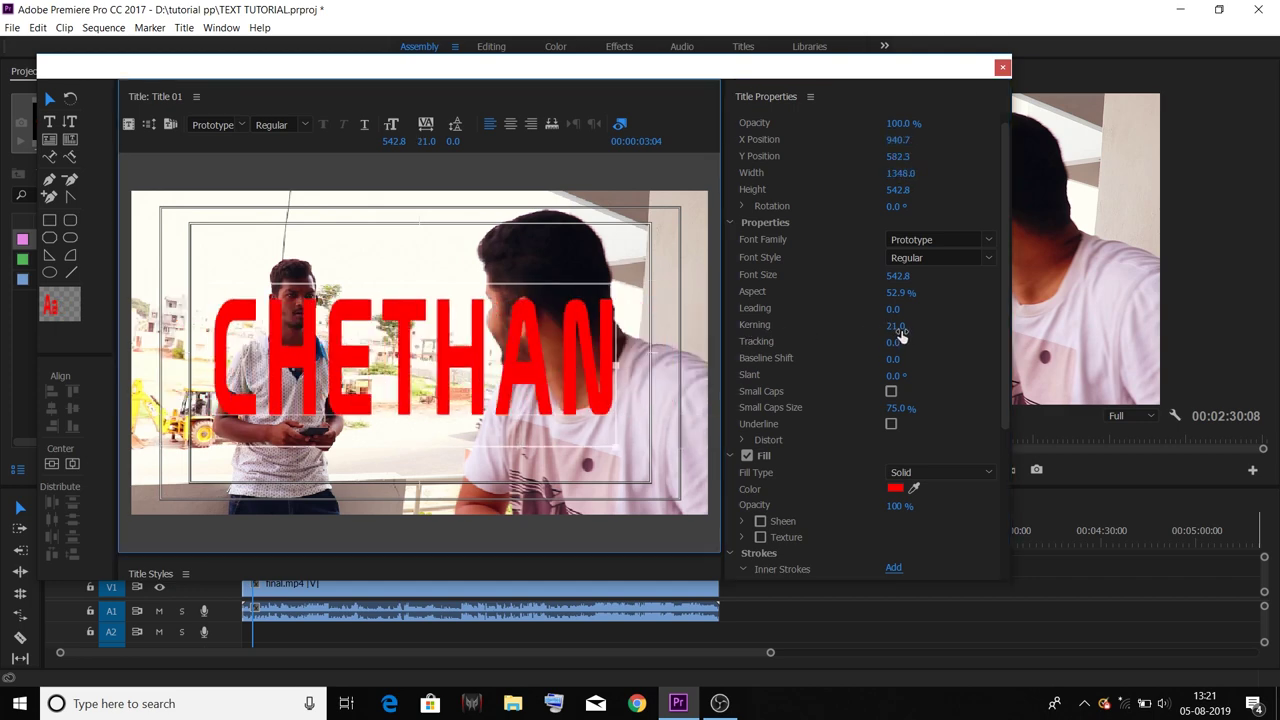
{"action": "mouse_move", "coordinate": [897, 327]}
{"action": "left_mouse_down"}
{"action": "mouse_move", "coordinate": [850, 327]}
{"action": "mouse_move", "coordinate": [907, 340]}
{"action": "left_mouse_up"}
{"action": "mouse_move", "coordinate": [901, 330]}
{"action": "left_mouse_down"}
{"action": "mouse_move", "coordinate": [860, 330]}
{"action": "mouse_move", "coordinate": [915, 325]}
{"action": "mouse_move", "coordinate": [896, 344]}
{"action": "mouse_move", "coordinate": [915, 341]}
{"action": "left_mouse_up"}
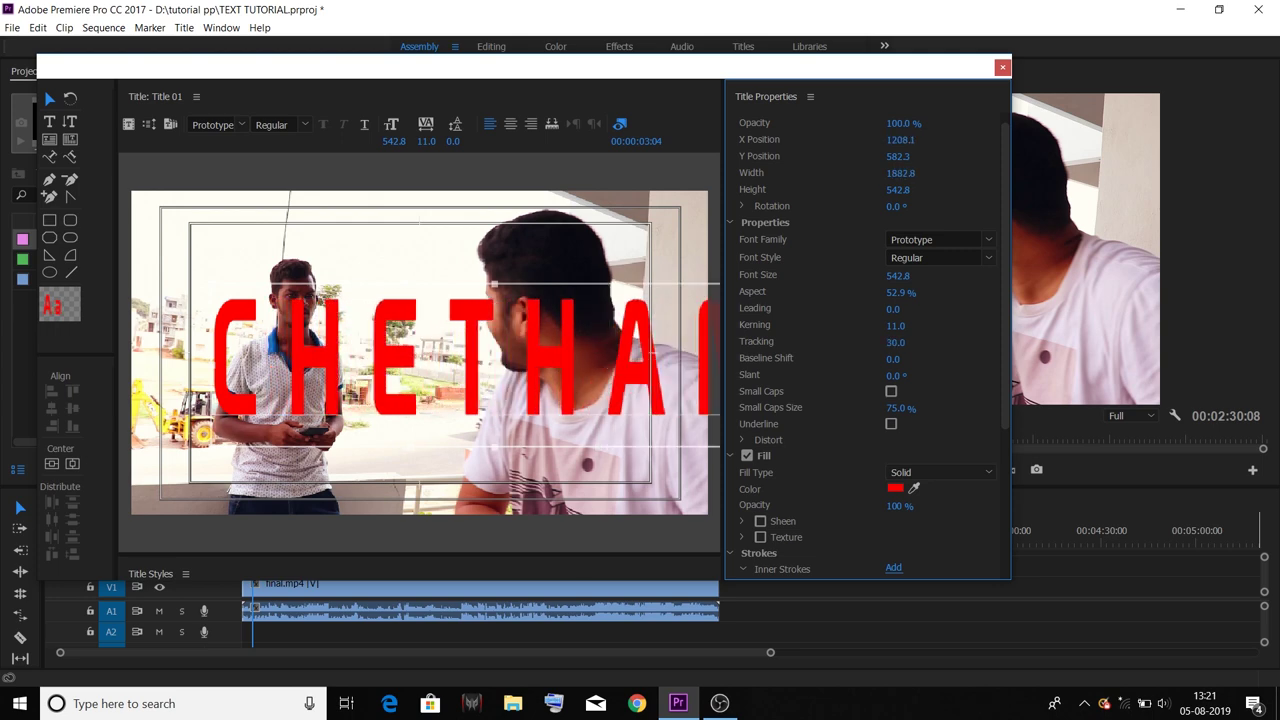
{"action": "left_click", "coordinate": [577, 398]}
{"action": "left_click_drag", "start_coordinate": [577, 398], "coordinate": [527, 398]}
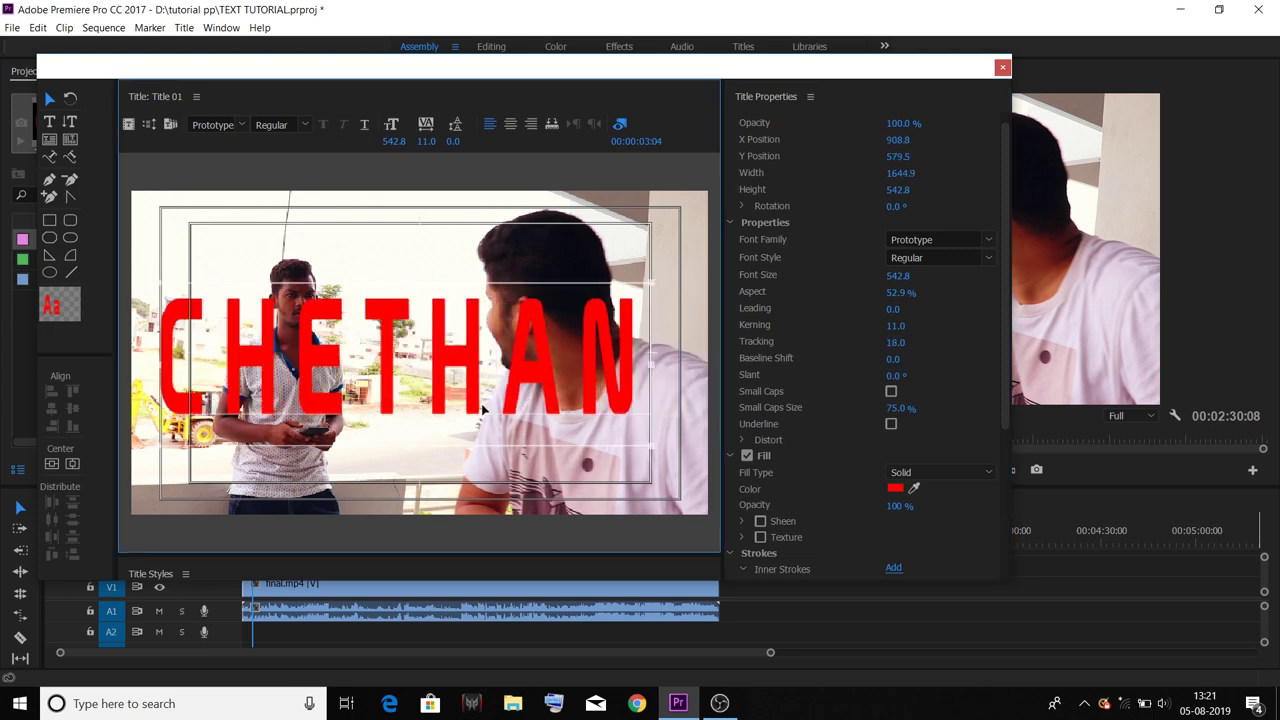
{"action": "mouse_move", "coordinate": [893, 342]}
{"action": "left_mouse_down"}
{"action": "mouse_move", "coordinate": [880, 342]}
{"action": "mouse_move", "coordinate": [906, 329]}
{"action": "mouse_move", "coordinate": [895, 329]}
{"action": "mouse_move", "coordinate": [905, 342]}
{"action": "left_mouse_up"}
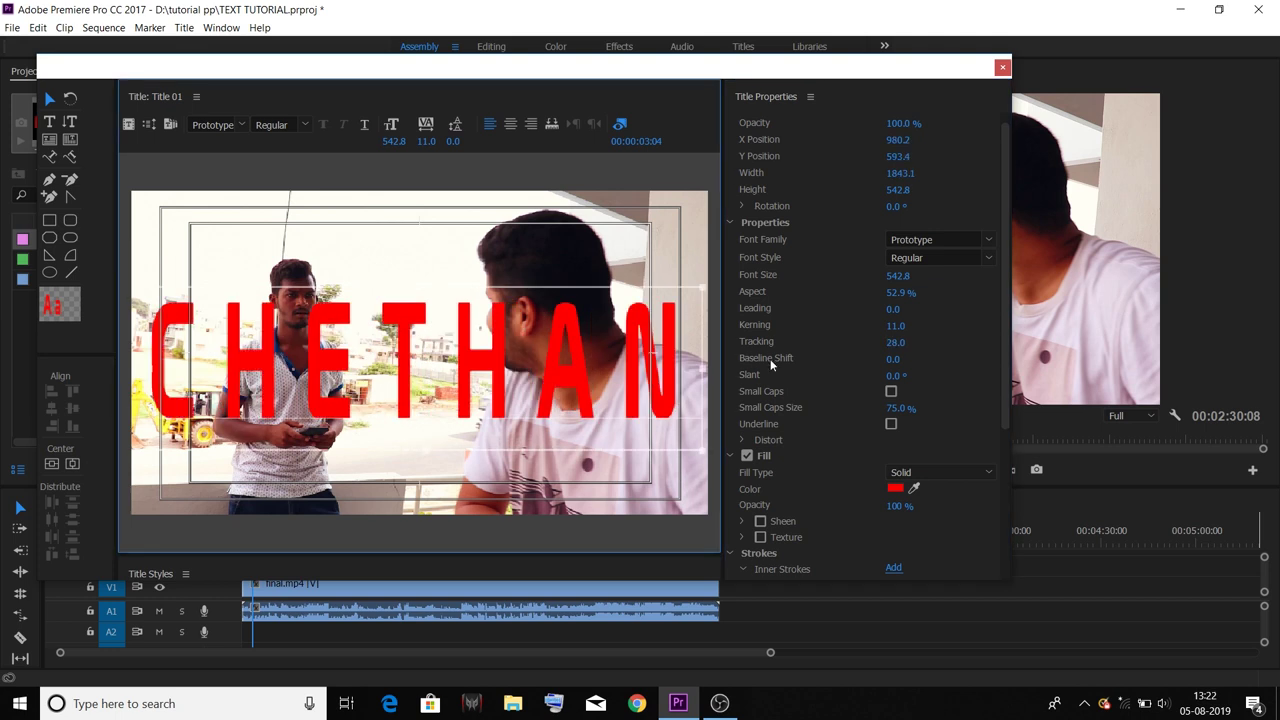
Reset kerning to 0 and raise tracking to 31 so the letters span the frame.
{"action": "scroll", "coordinate": [877, 321], "scroll_direction": "down", "scroll_amount": 1}
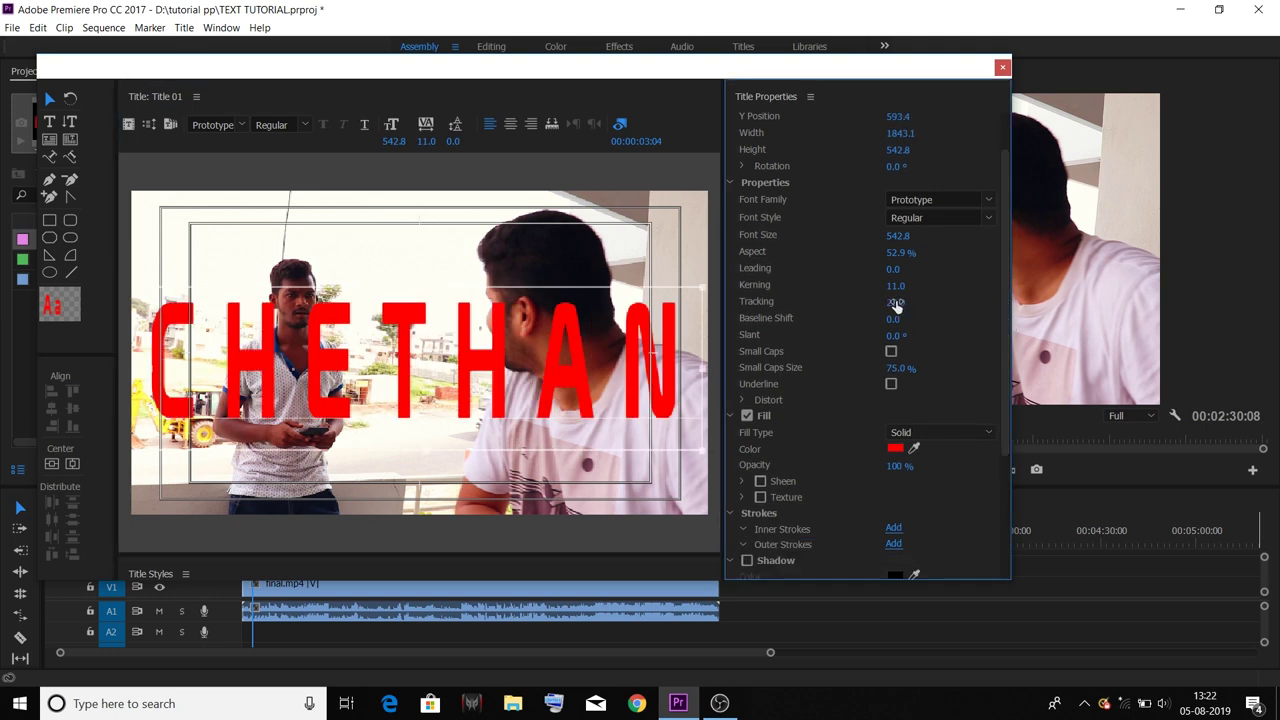
{"action": "left_click", "coordinate": [894, 287]}
{"action": "type", "text": "0"}
{"action": "left_click", "coordinate": [897, 301]}
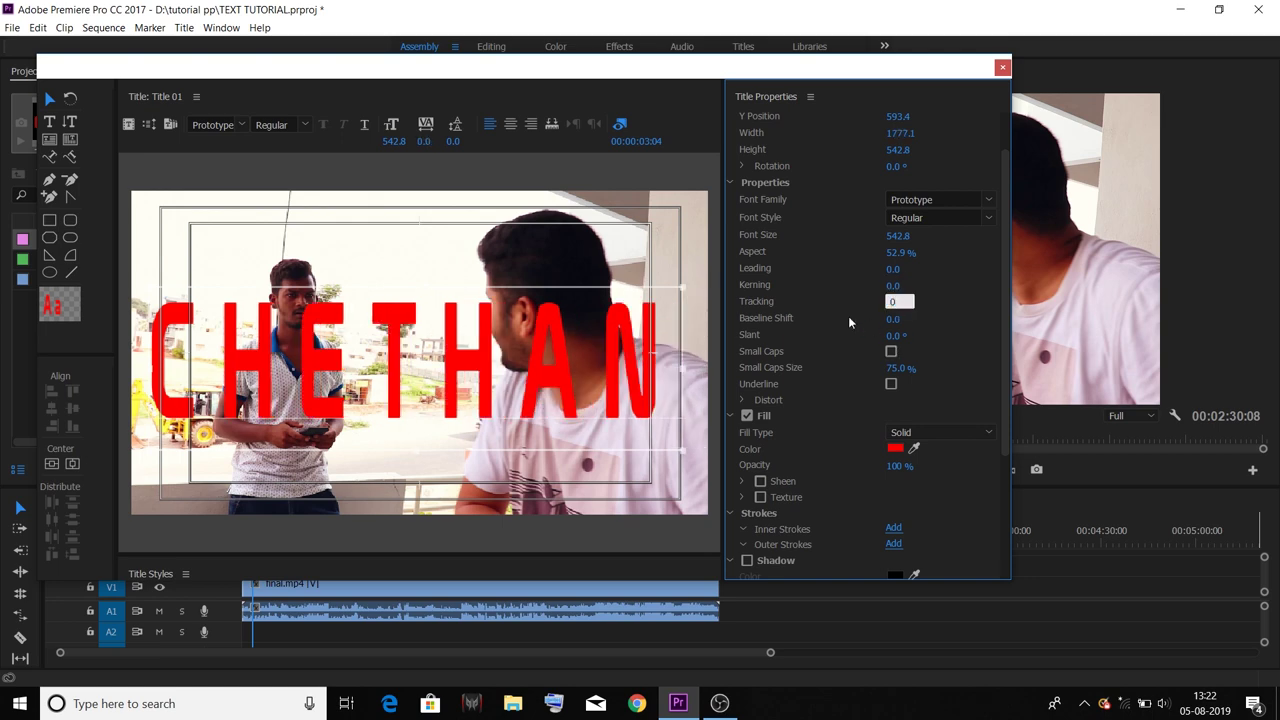
{"action": "key", "text": "Return"}
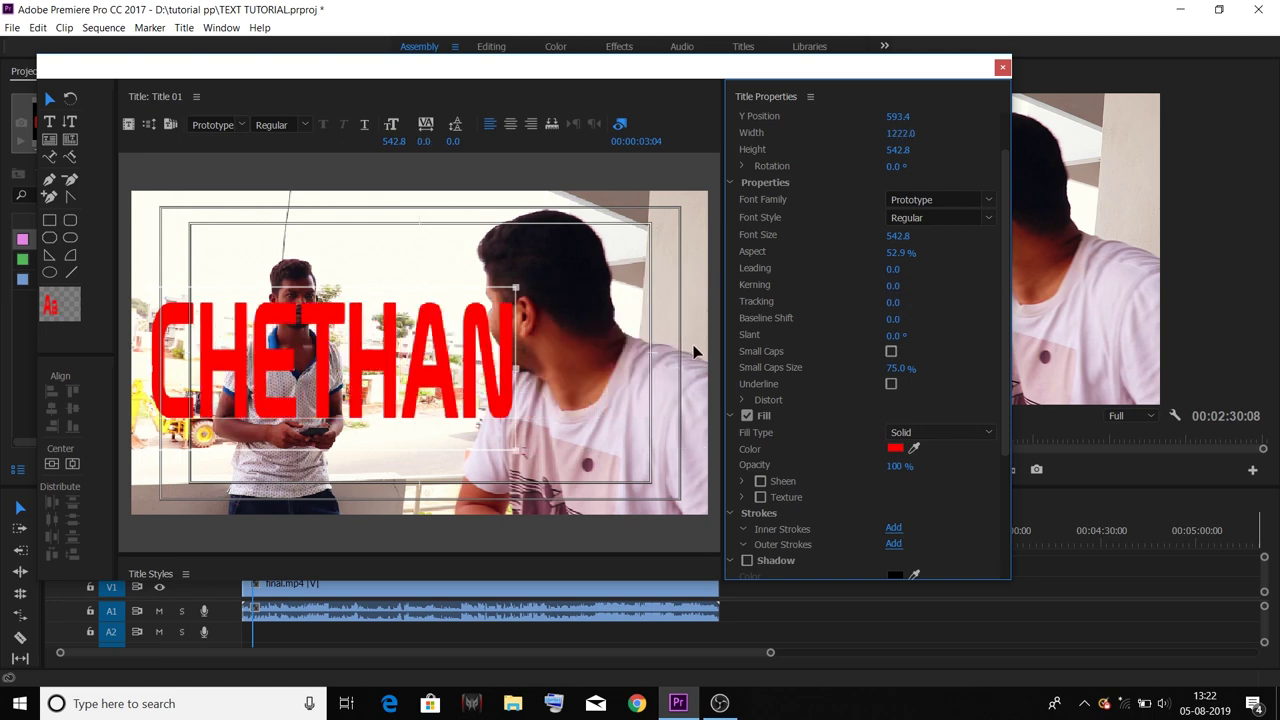
{"action": "left_click_drag", "start_coordinate": [890, 308], "coordinate": [921, 302]}
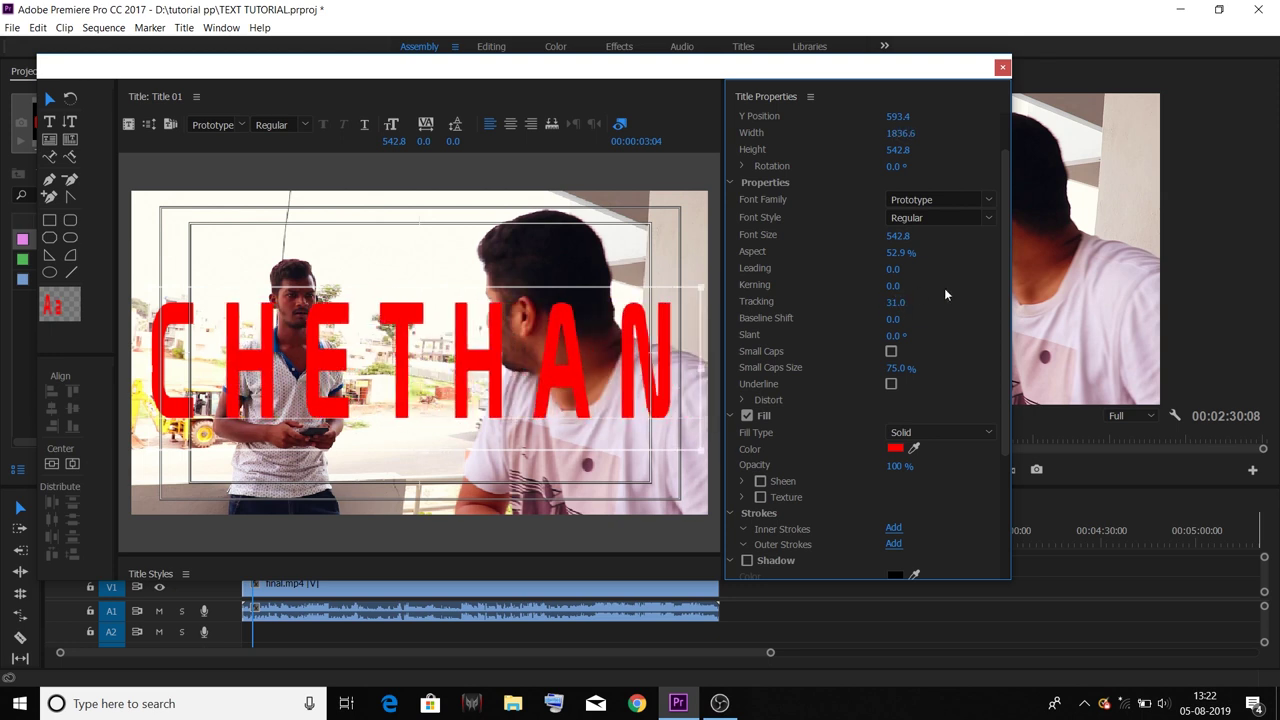
{"action": "left_click_drag", "start_coordinate": [1003, 301], "coordinate": [1006, 349]}
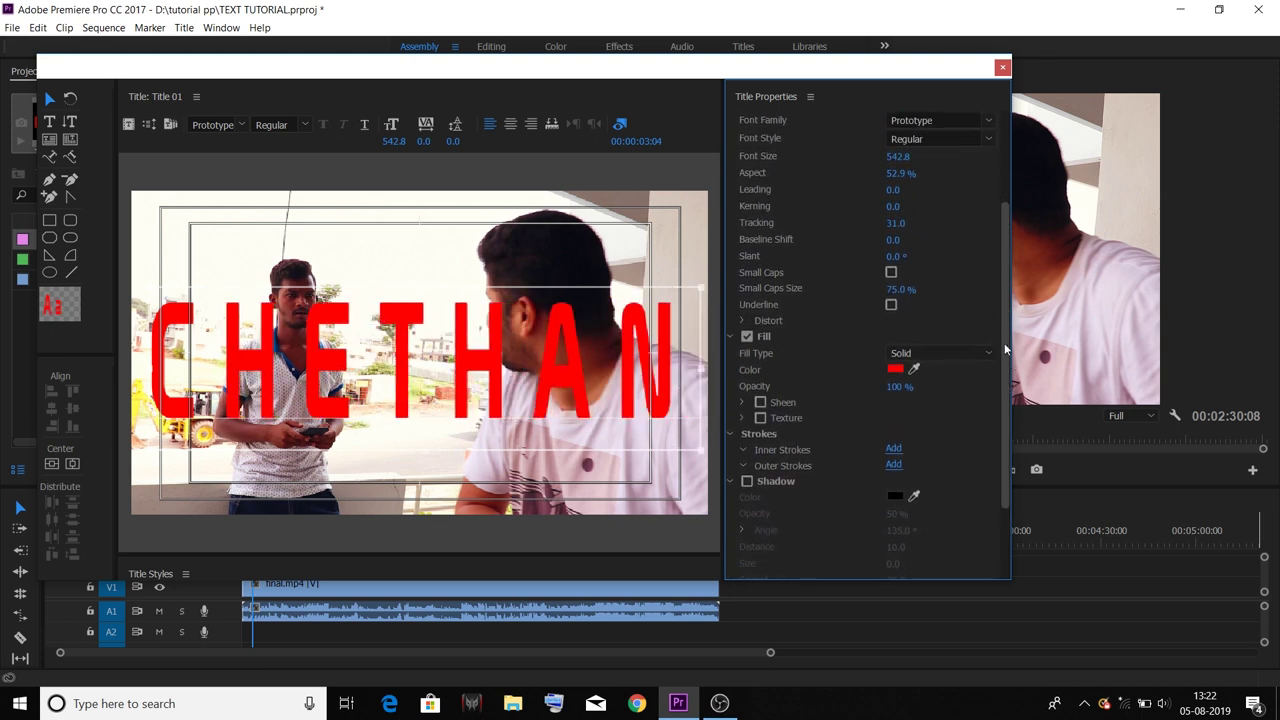
{"action": "left_click_drag", "start_coordinate": [1006, 349], "coordinate": [1002, 361]}
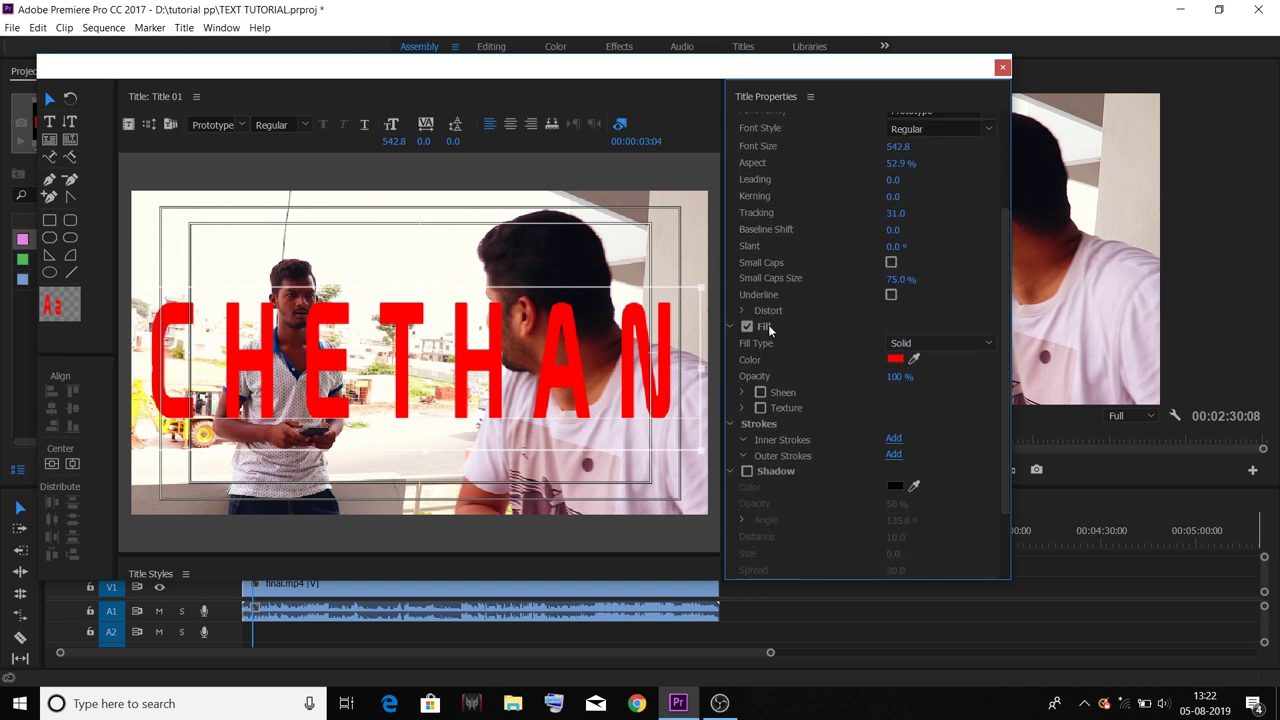
Try a linear gradient text fill with a black left colour stop.
{"action": "left_click", "coordinate": [746, 326]}
{"action": "left_click", "coordinate": [746, 326]}
{"action": "left_click", "coordinate": [934, 343]}
{"action": "left_click", "coordinate": [934, 343]}
{"action": "left_click", "coordinate": [934, 343]}
{"action": "left_click", "coordinate": [931, 379]}
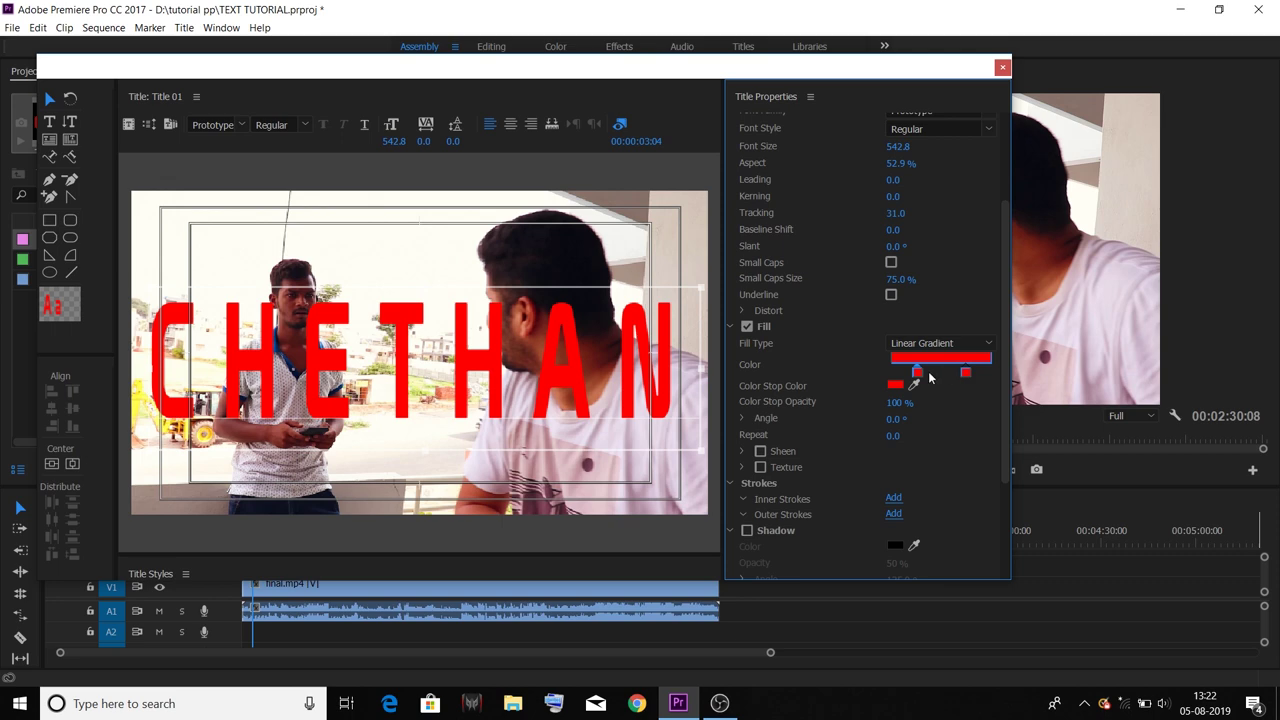
{"action": "double_click", "coordinate": [917, 377]}
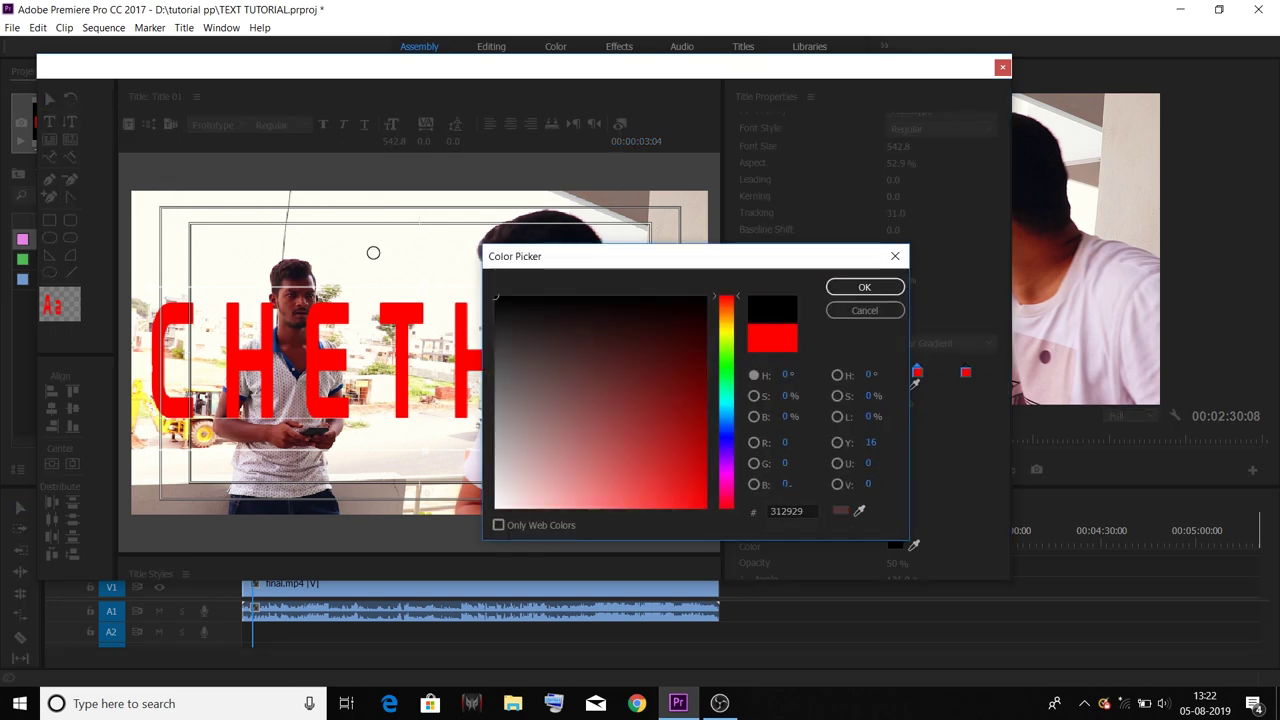
{"action": "left_click", "coordinate": [862, 287]}
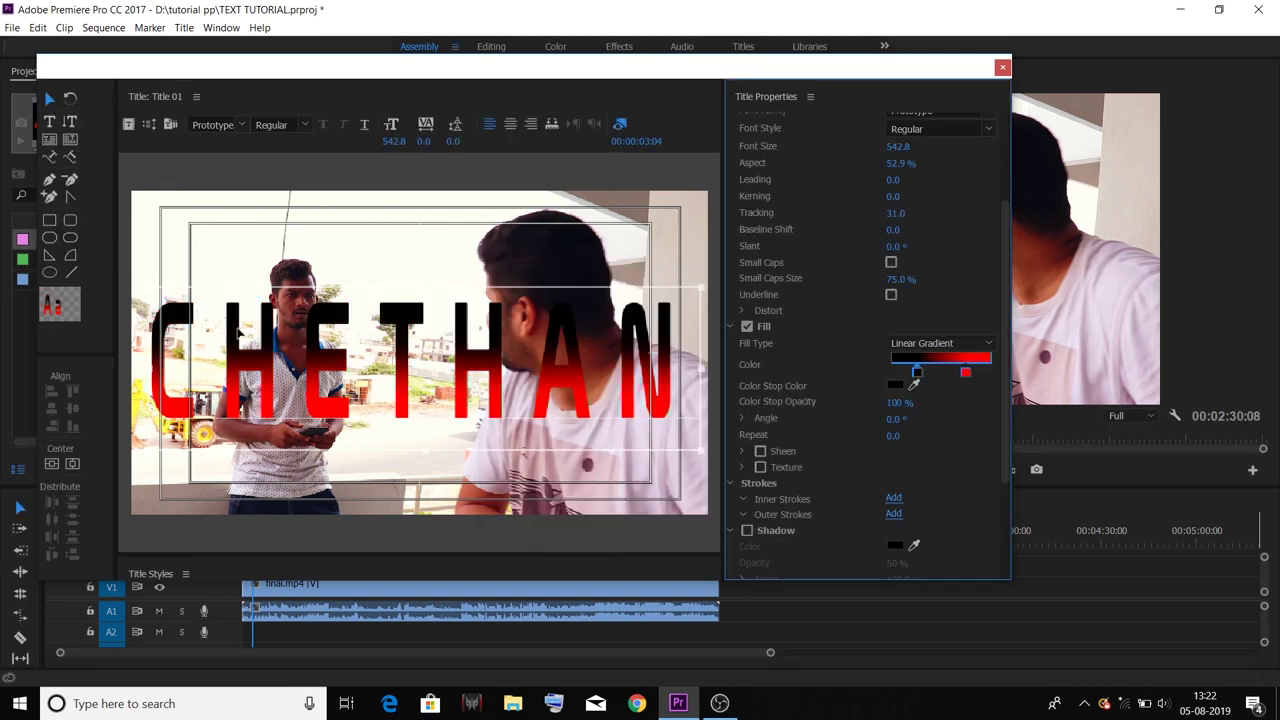
Switch the fill type back to Solid with red FF0000.
{"action": "left_click", "coordinate": [930, 344]}
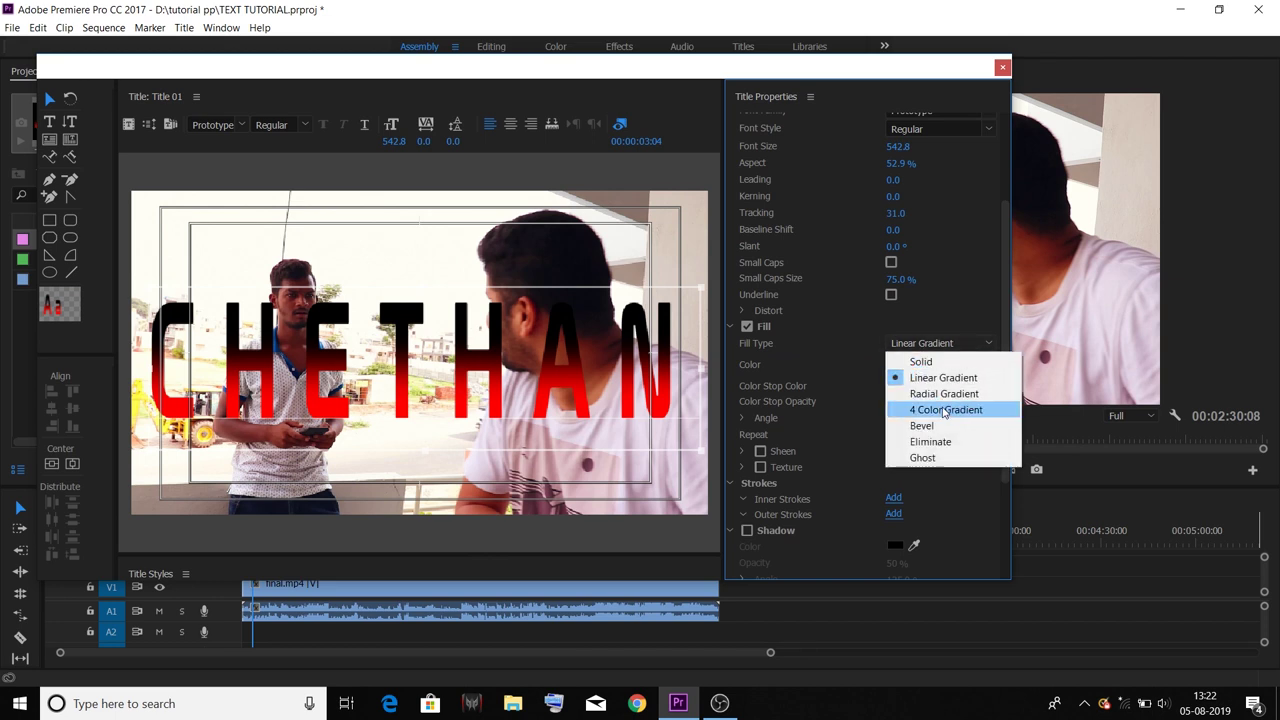
{"action": "left_click", "coordinate": [933, 346]}
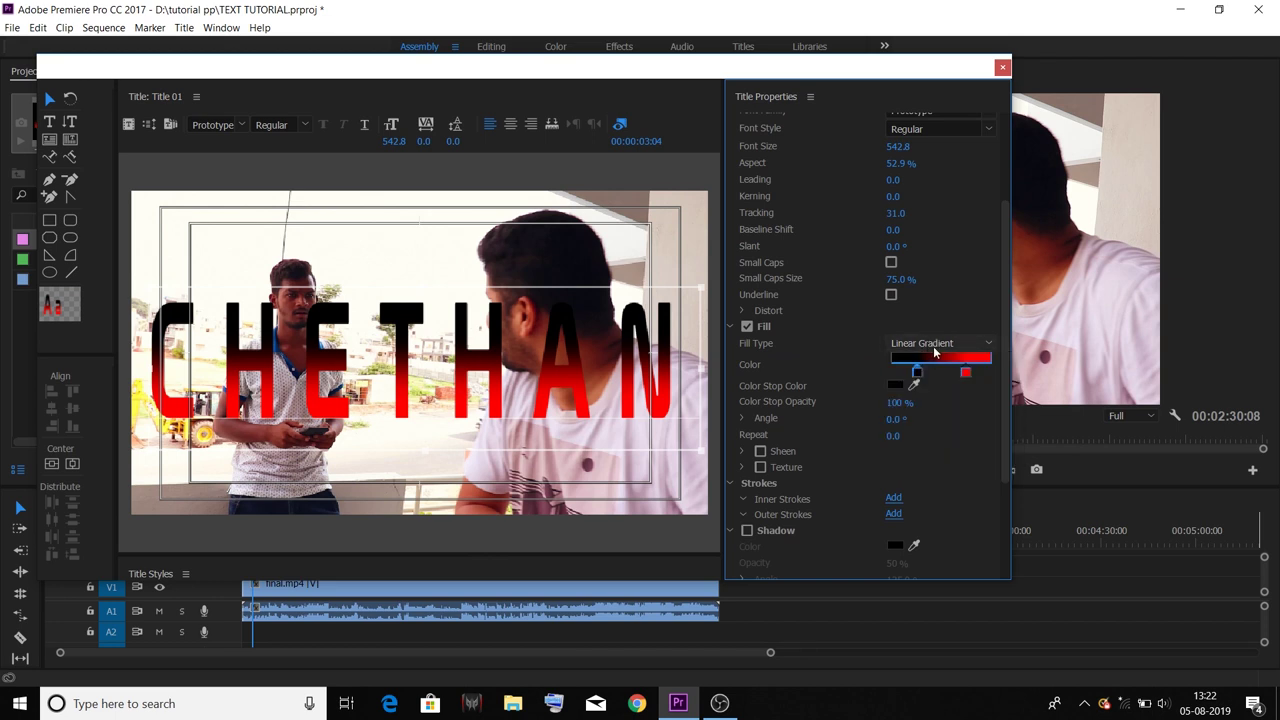
{"action": "left_click", "coordinate": [936, 348]}
{"action": "left_click", "coordinate": [926, 361]}
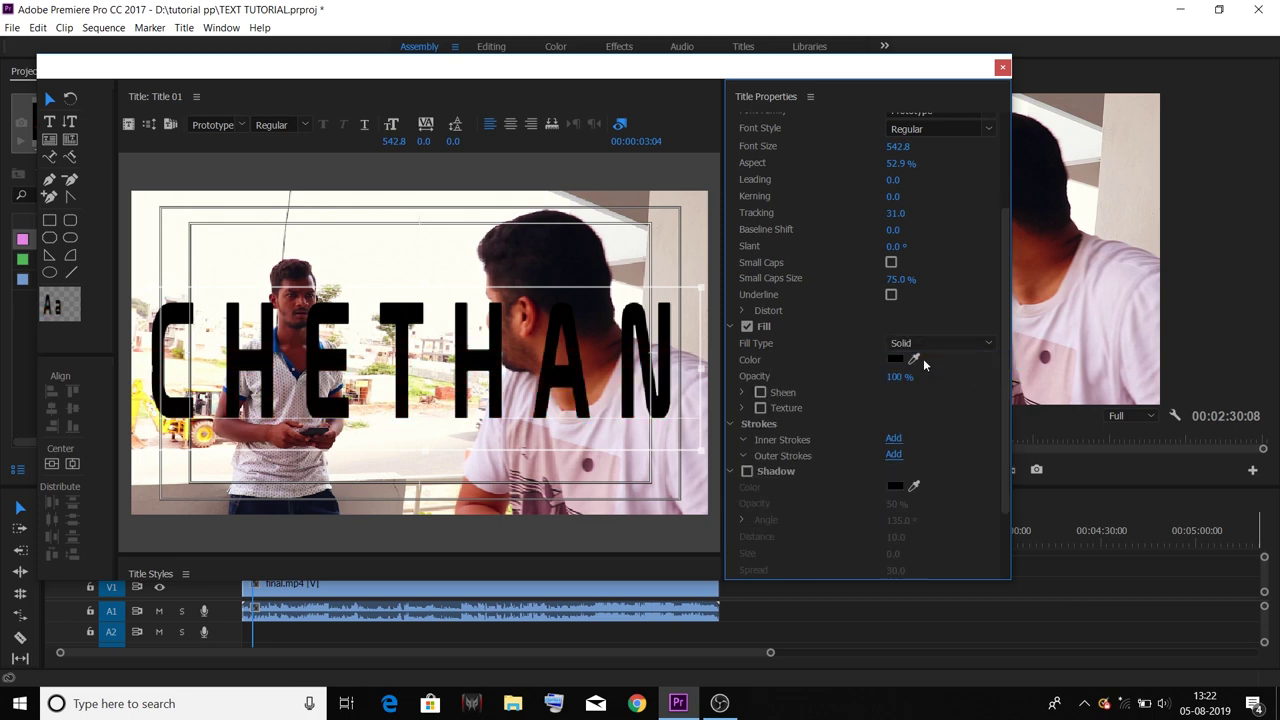
{"action": "left_click", "coordinate": [893, 360]}
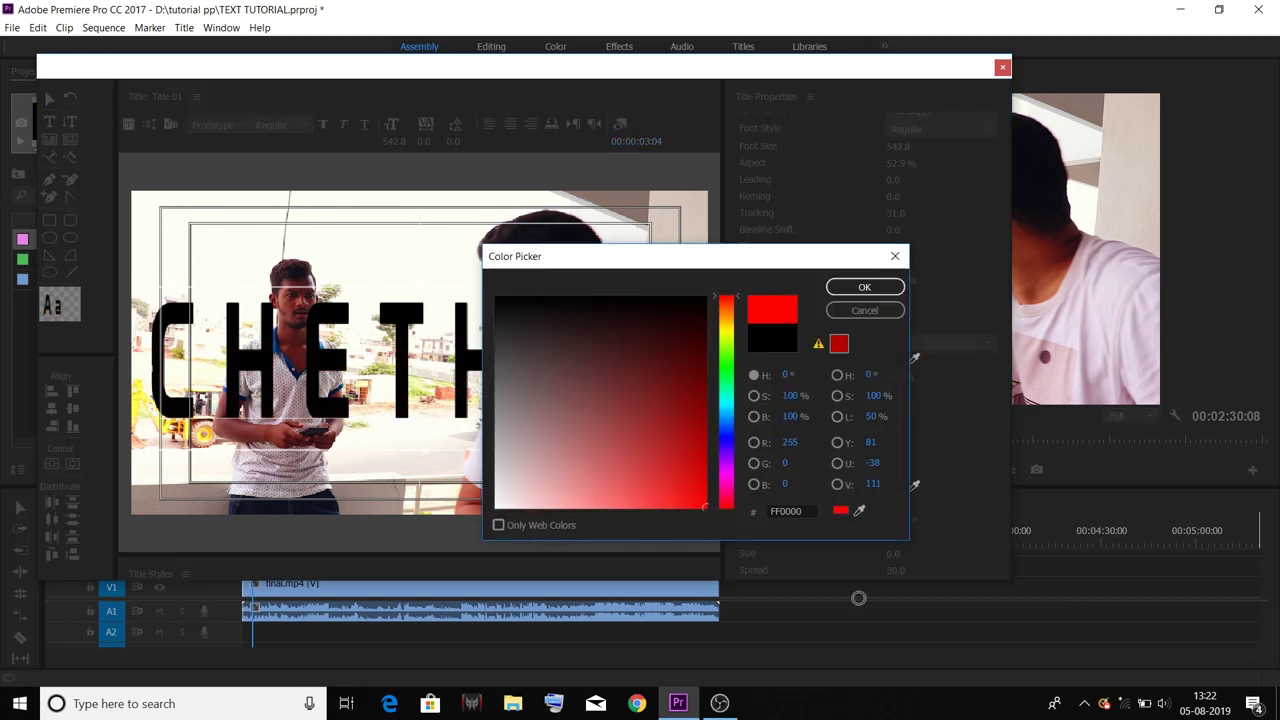
{"action": "left_click", "coordinate": [862, 288]}
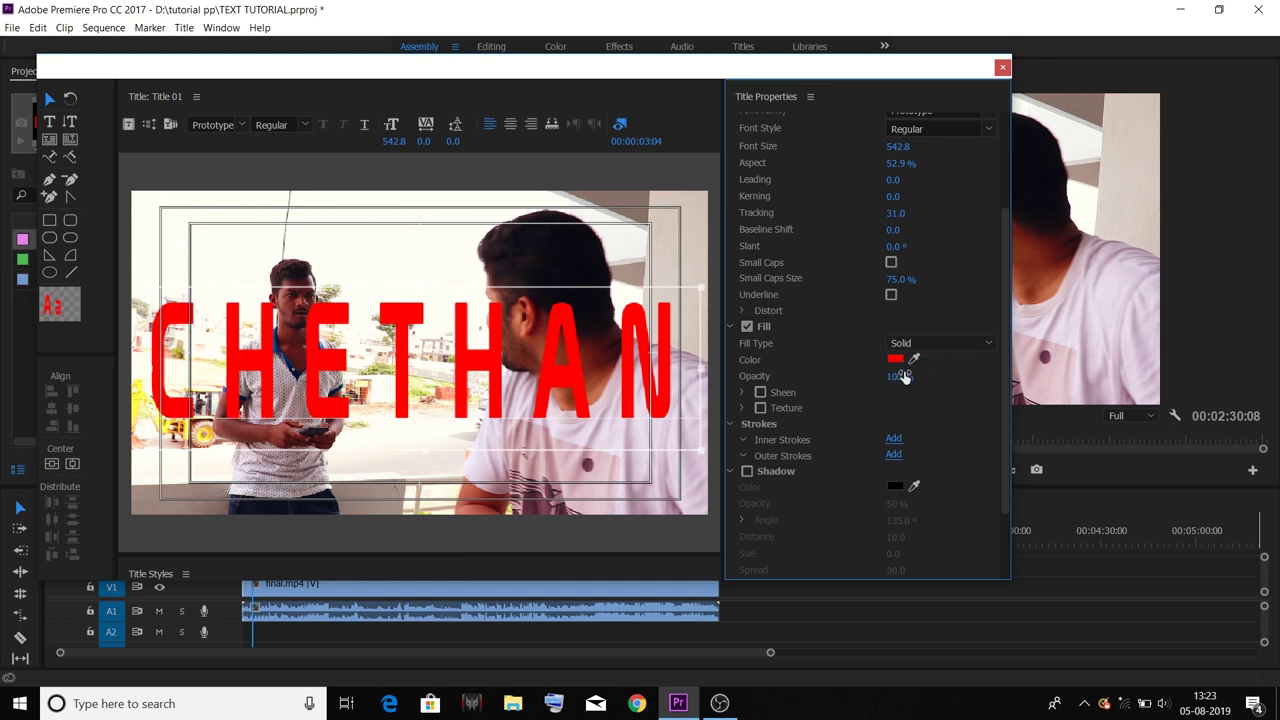
Add an outer stroke to CHETHAN, colour it blue, and thicken it.
{"action": "scroll", "coordinate": [1006, 364], "scroll_direction": "down", "scroll_amount": 1}
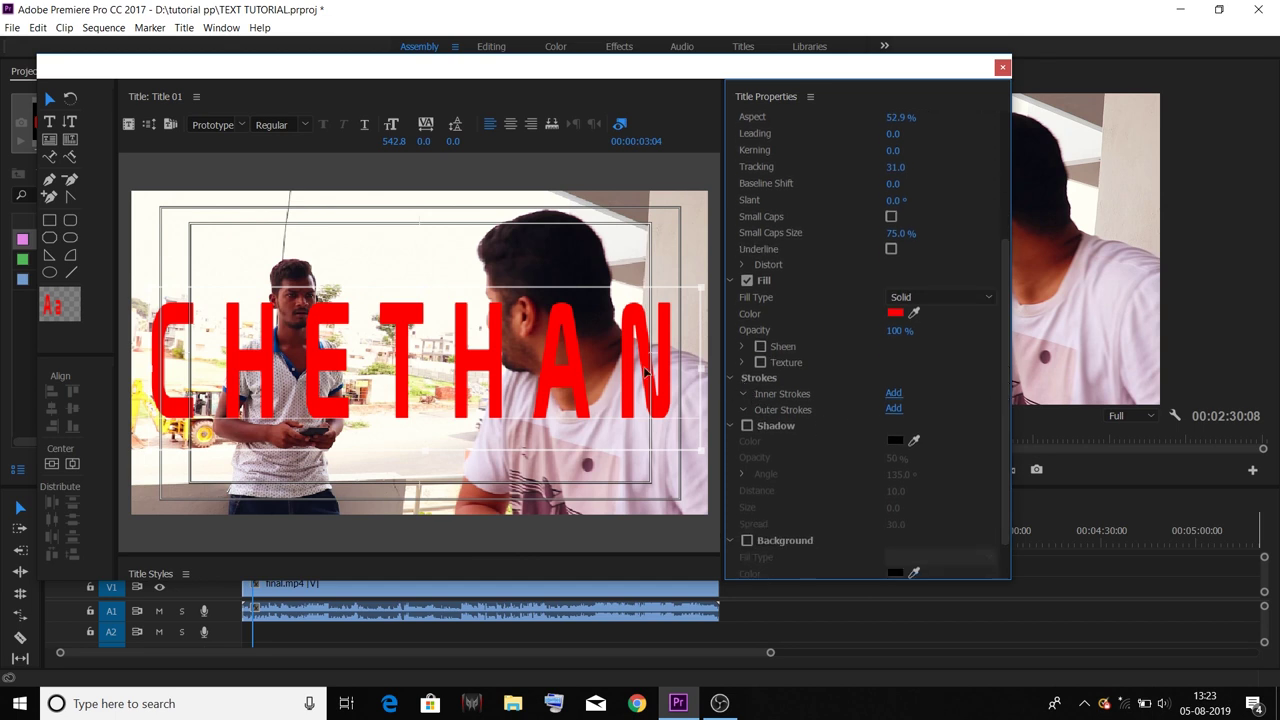
{"action": "left_click", "coordinate": [893, 409]}
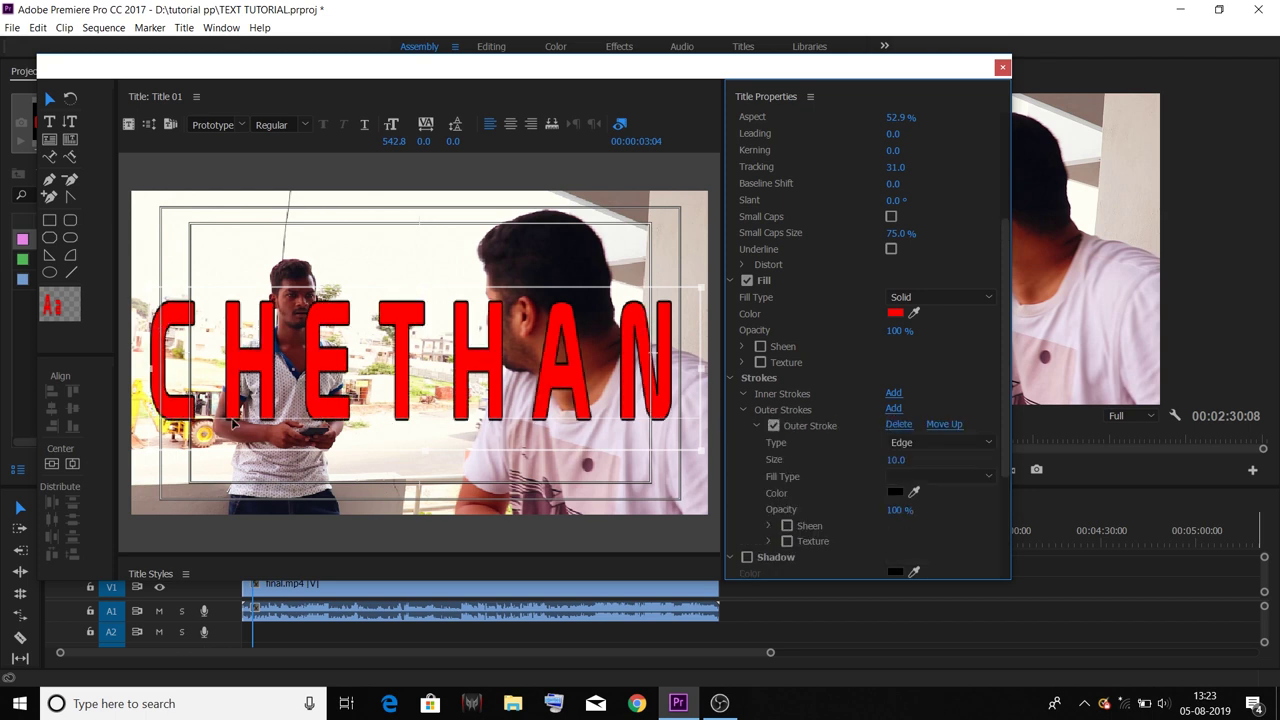
{"action": "left_click", "coordinate": [896, 494]}
{"action": "left_click", "coordinate": [726, 435]}
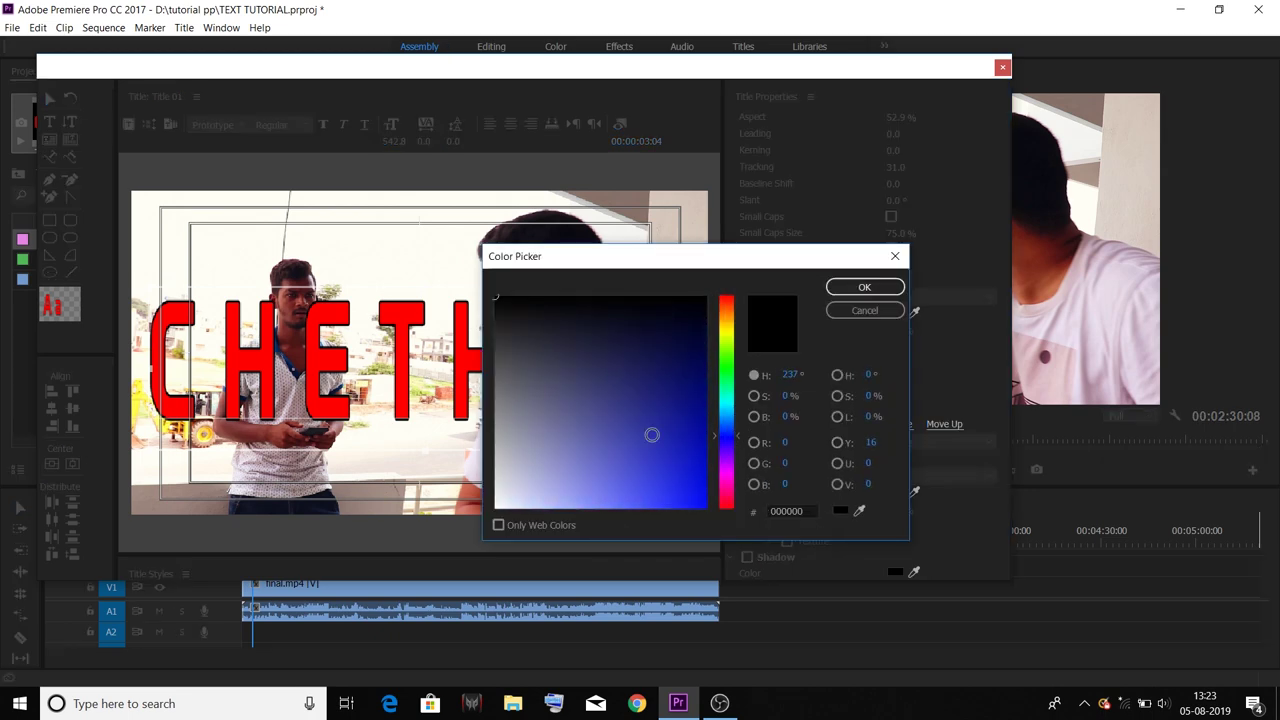
{"action": "left_click", "coordinate": [700, 507]}
{"action": "left_click", "coordinate": [864, 287]}
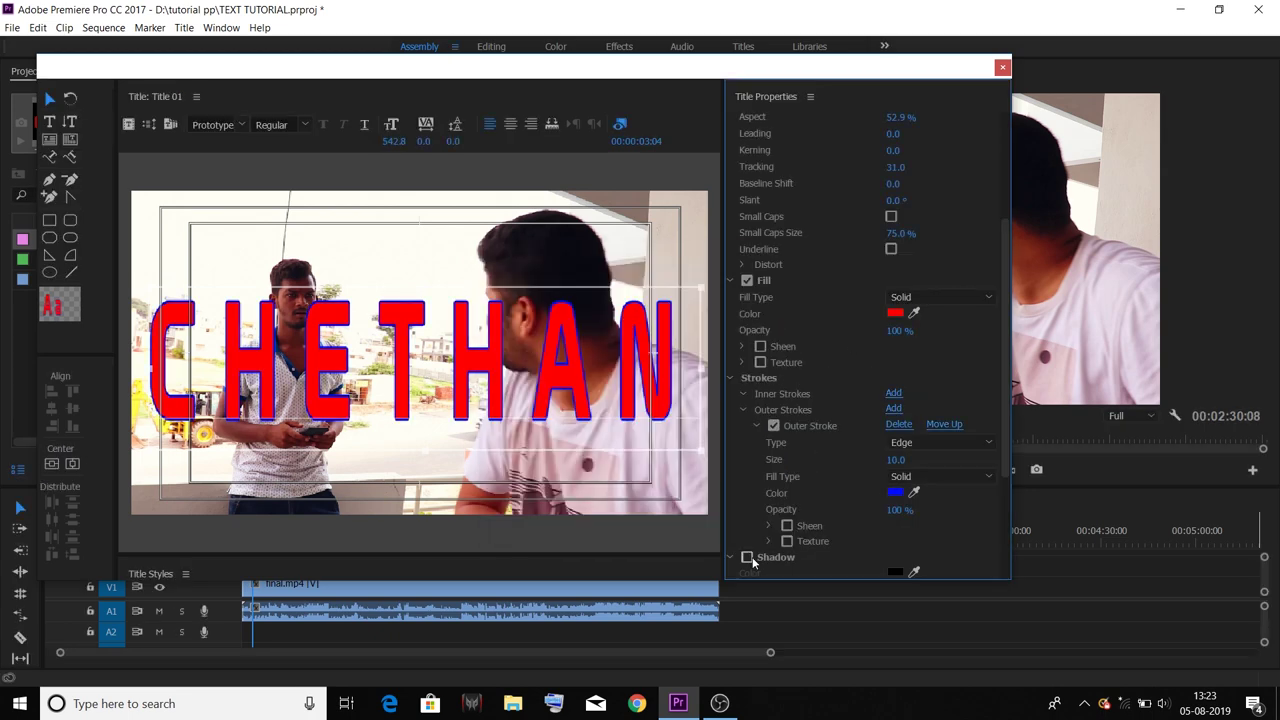
{"action": "mouse_move", "coordinate": [895, 460]}
{"action": "left_mouse_down"}
{"action": "mouse_move", "coordinate": [1000, 460]}
{"action": "mouse_move", "coordinate": [900, 460]}
{"action": "left_mouse_up"}
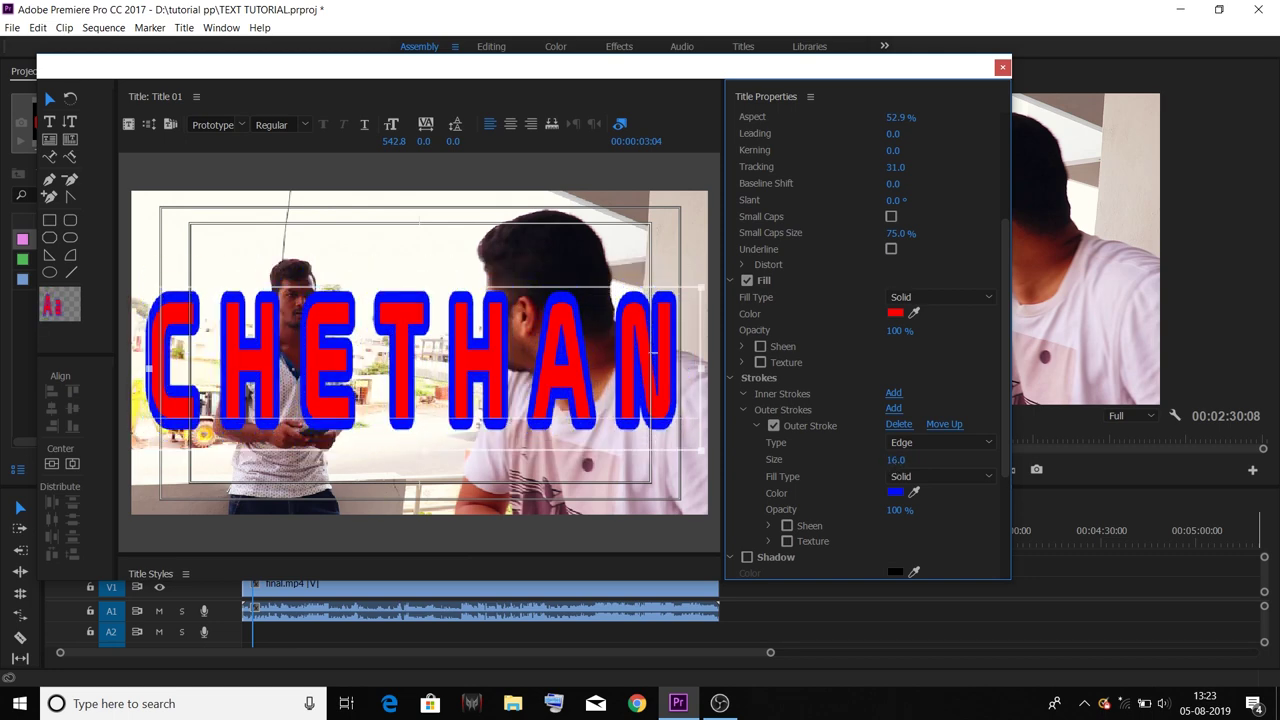
Try a linear gradient on the outline with a black stop, then return to solid black.
{"action": "left_click", "coordinate": [898, 476]}
{"action": "left_click", "coordinate": [908, 510]}
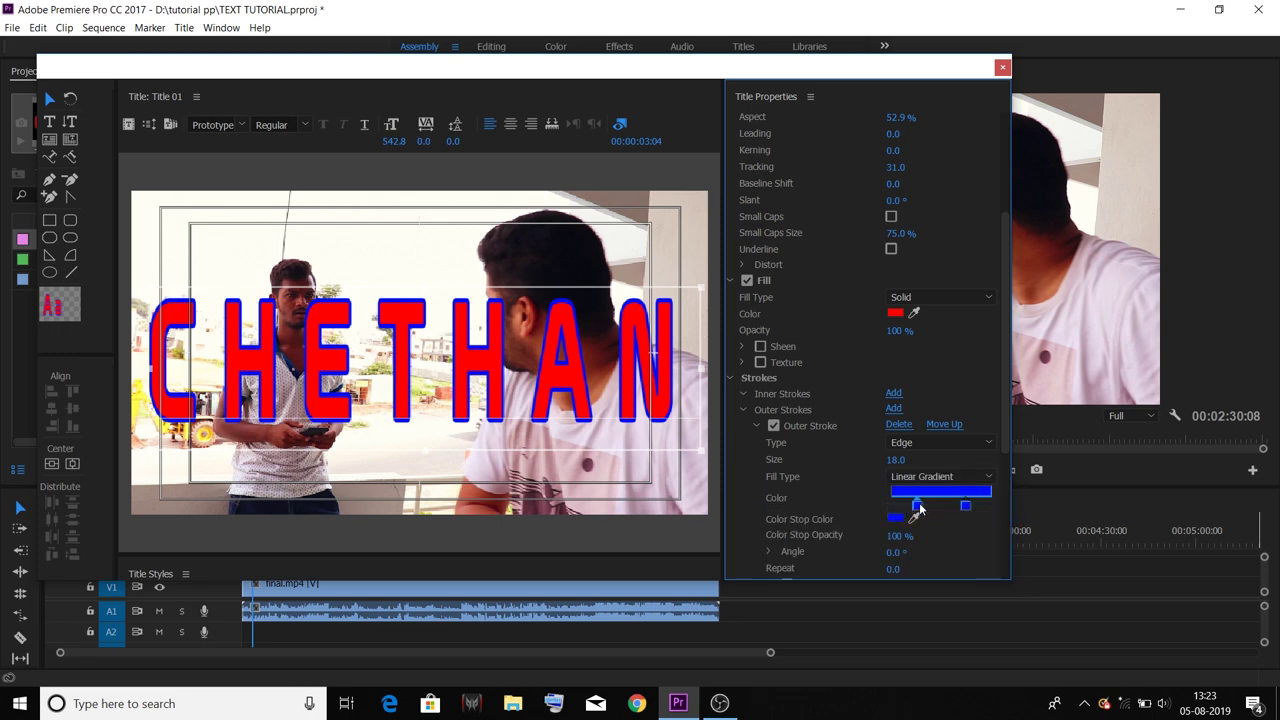
{"action": "left_click", "coordinate": [895, 517]}
{"action": "left_click_drag", "start_coordinate": [554, 371], "coordinate": [707, 272]}
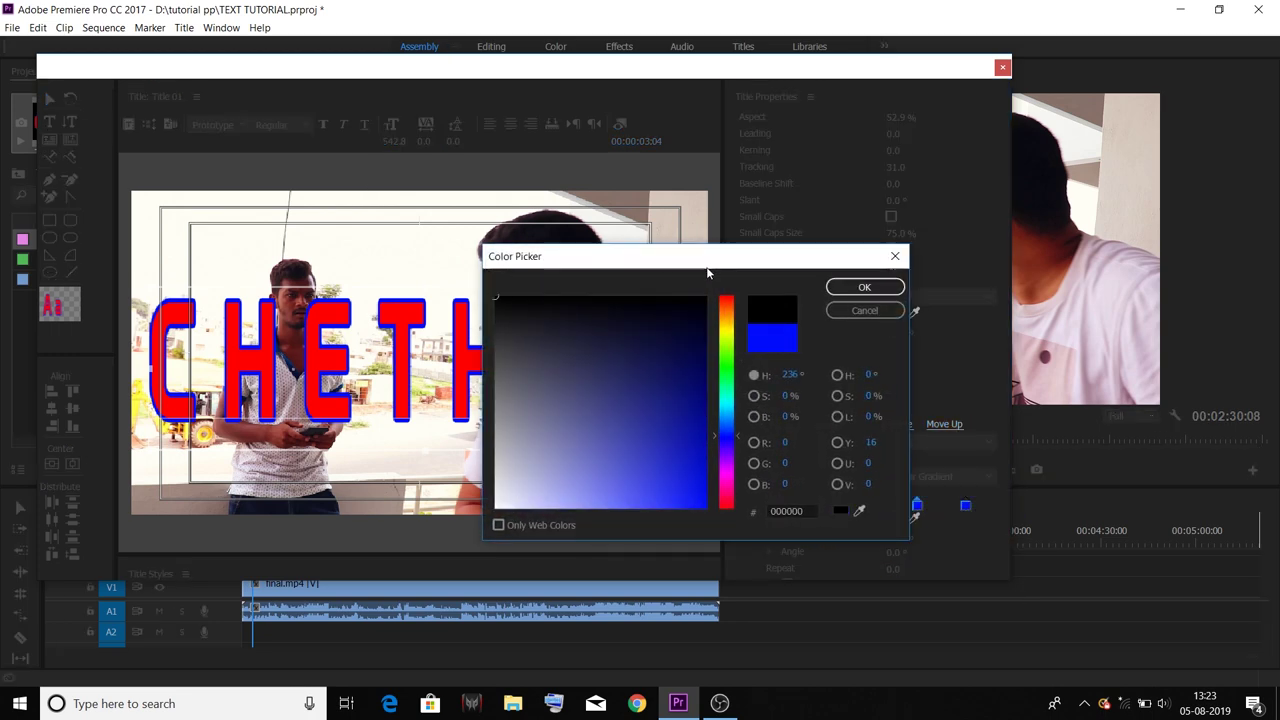
{"action": "left_click", "coordinate": [864, 287]}
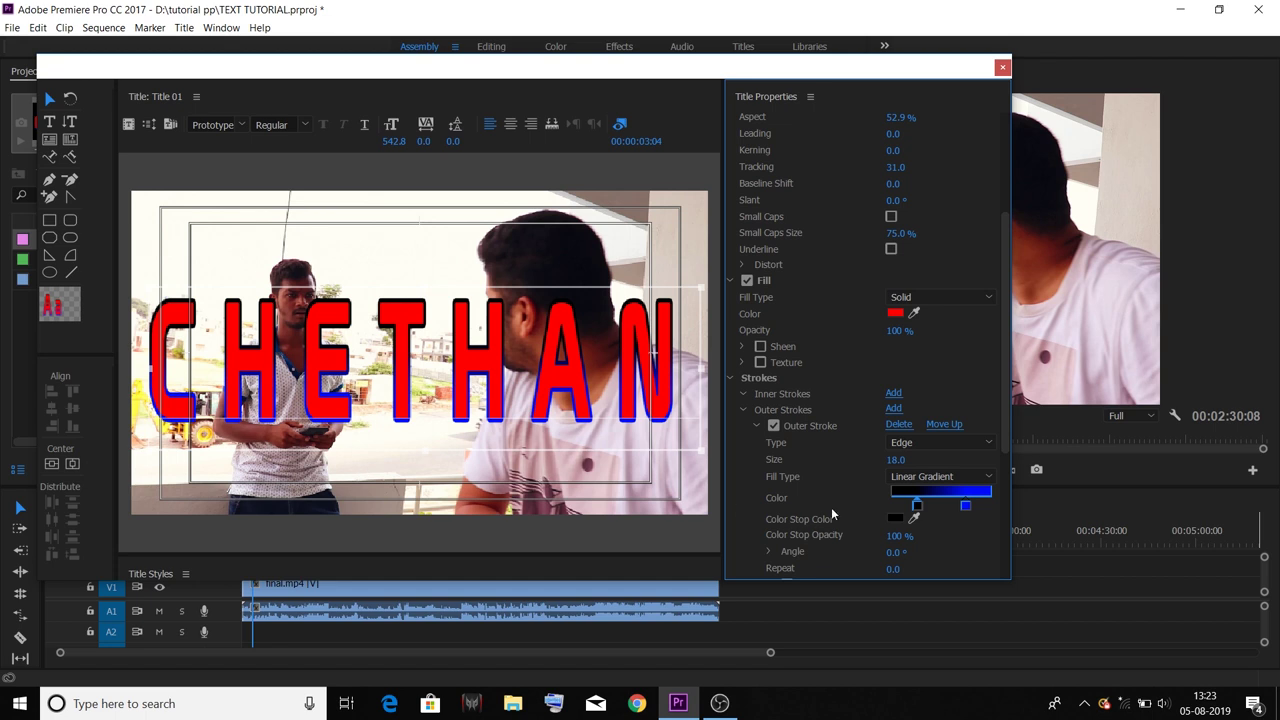
{"action": "left_click", "coordinate": [905, 477]}
{"action": "left_click", "coordinate": [912, 493]}
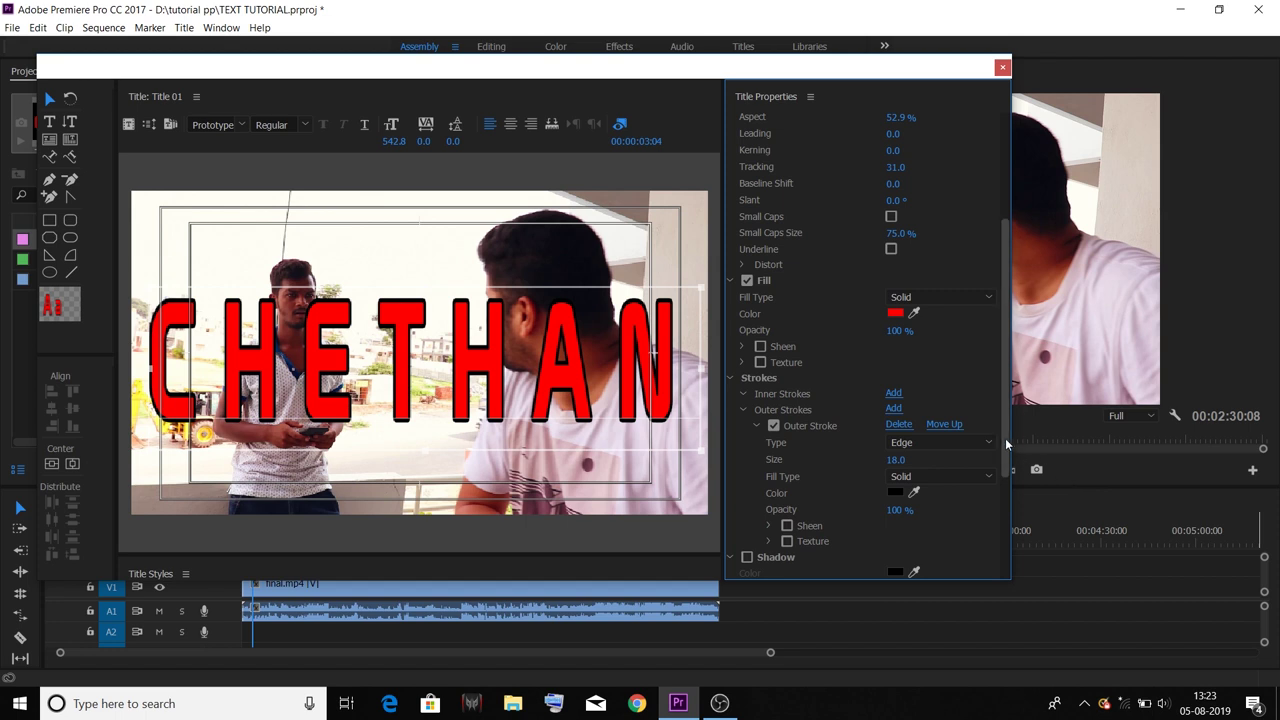
{"action": "left_click_drag", "start_coordinate": [1005, 438], "coordinate": [1008, 451]}
Try the Depth and Drop Face stroke types, settling on Edge at size 10.
{"action": "left_click", "coordinate": [938, 421]}
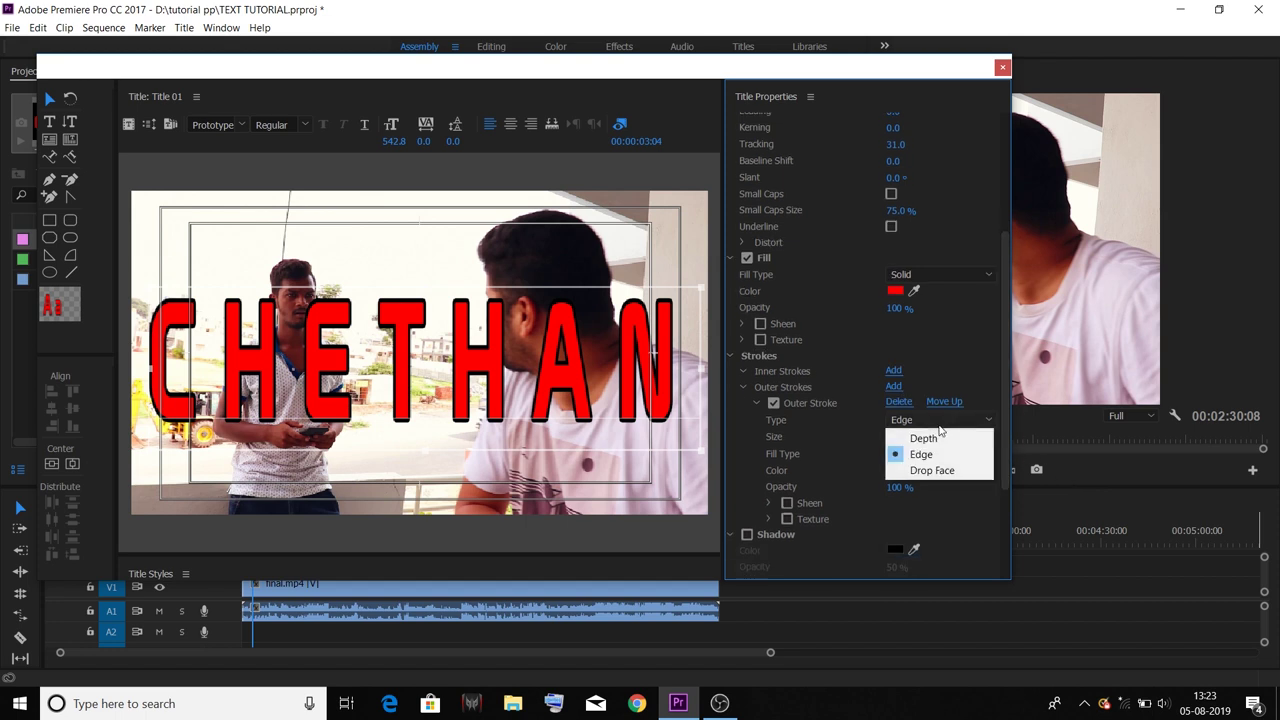
{"action": "left_click", "coordinate": [942, 439]}
{"action": "left_click", "coordinate": [923, 418]}
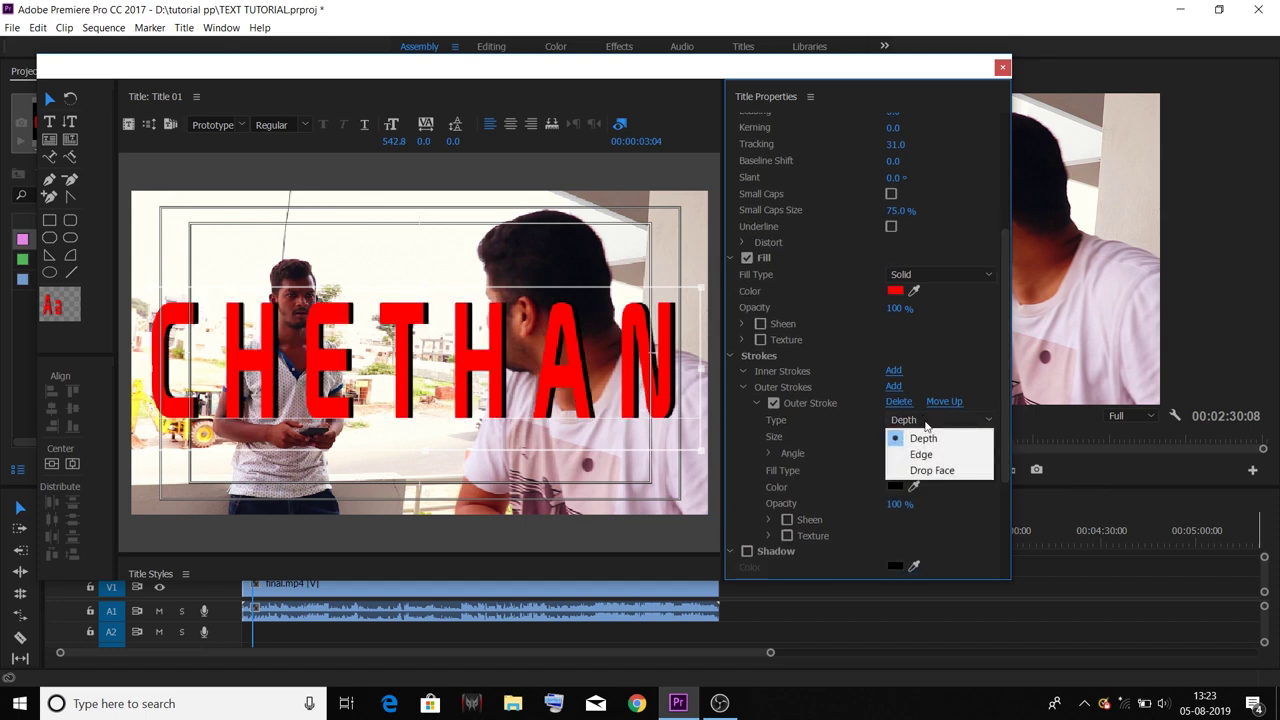
{"action": "left_click", "coordinate": [930, 470]}
{"action": "left_click", "coordinate": [926, 425]}
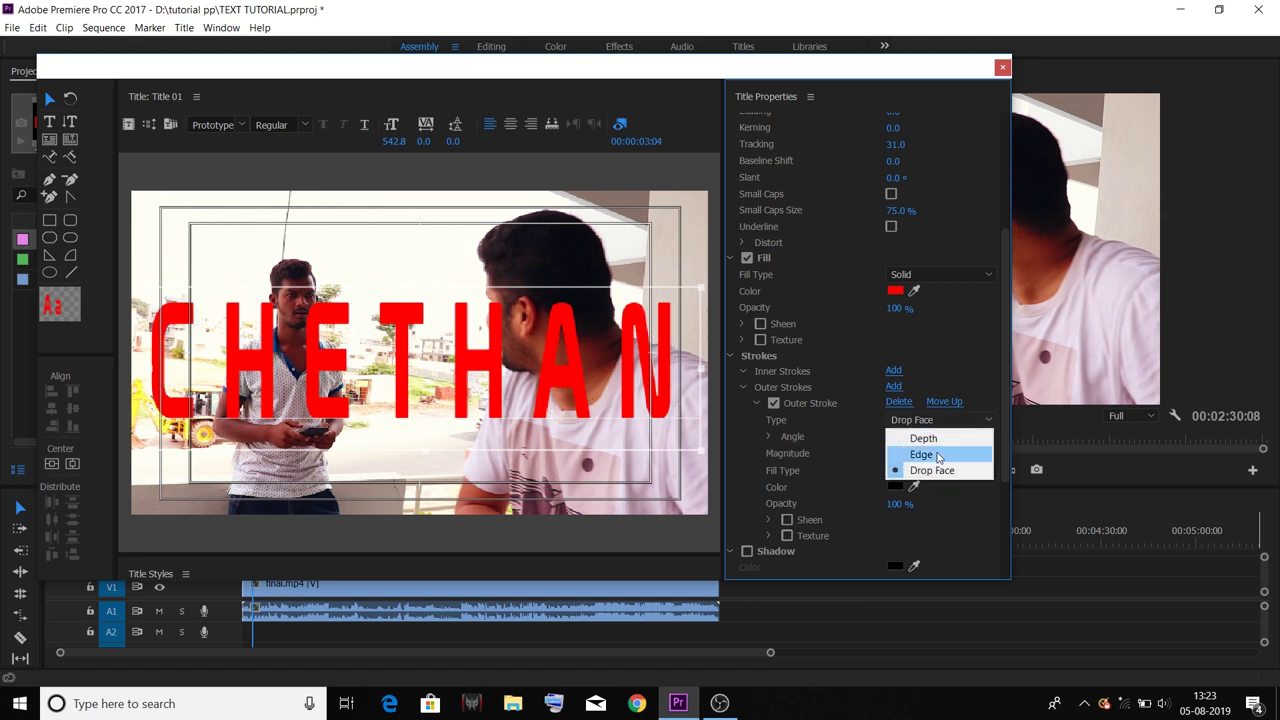
{"action": "left_click", "coordinate": [938, 454]}
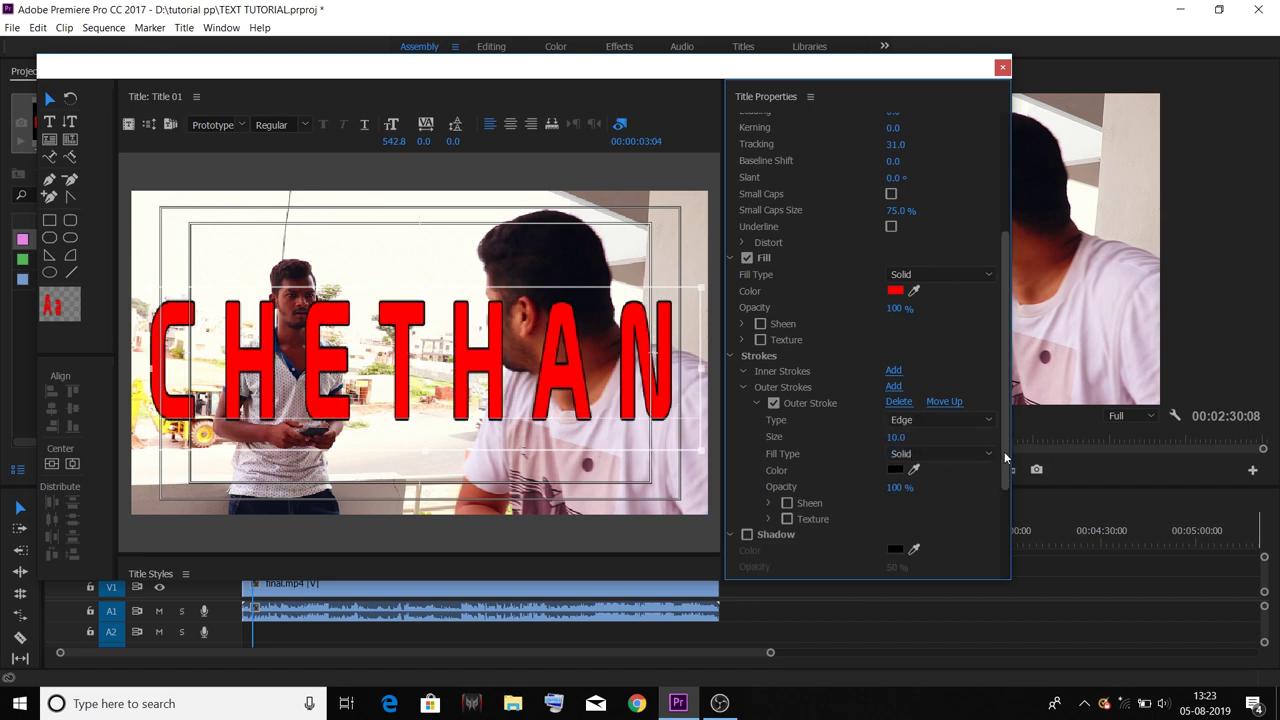
{"action": "left_click_drag", "start_coordinate": [1004, 448], "coordinate": [991, 428]}
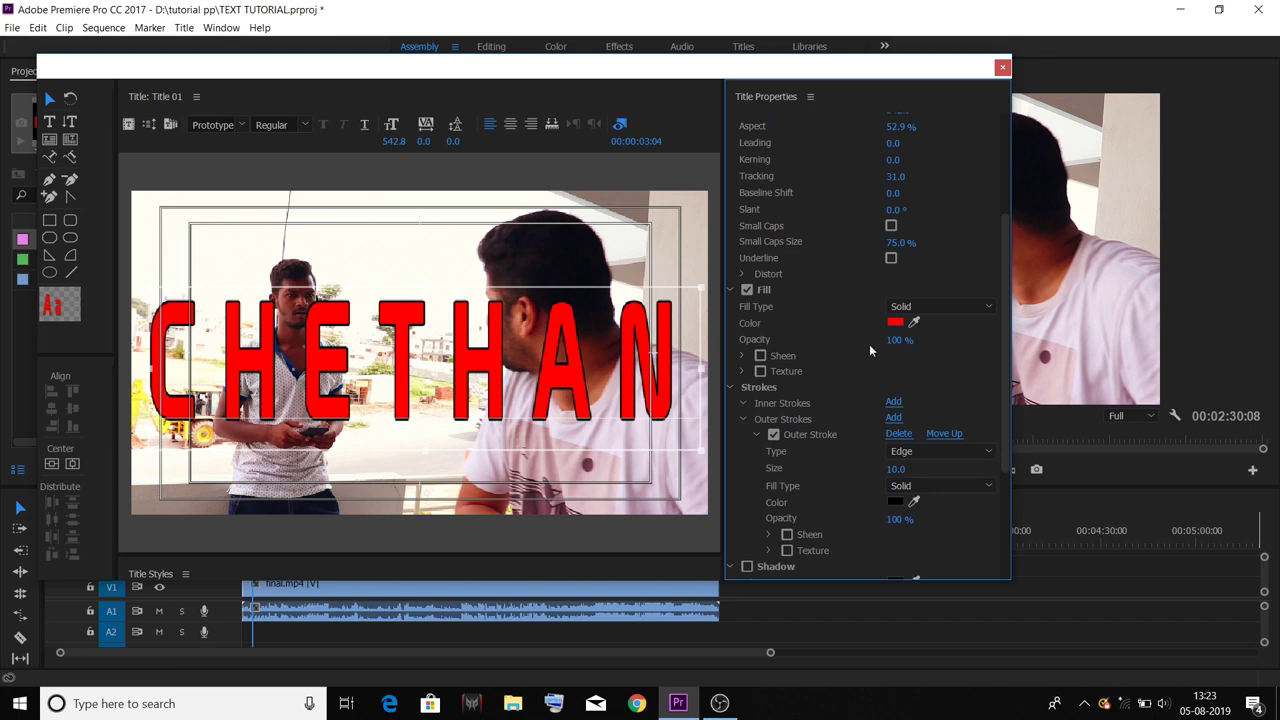
Lower the red fill opacity to 72% and thicken the black outer stroke to 19.0.
{"action": "mouse_move", "coordinate": [897, 343]}
{"action": "left_mouse_down"}
{"action": "mouse_move", "coordinate": [797, 343]}
{"action": "mouse_move", "coordinate": [840, 343]}
{"action": "left_mouse_up"}
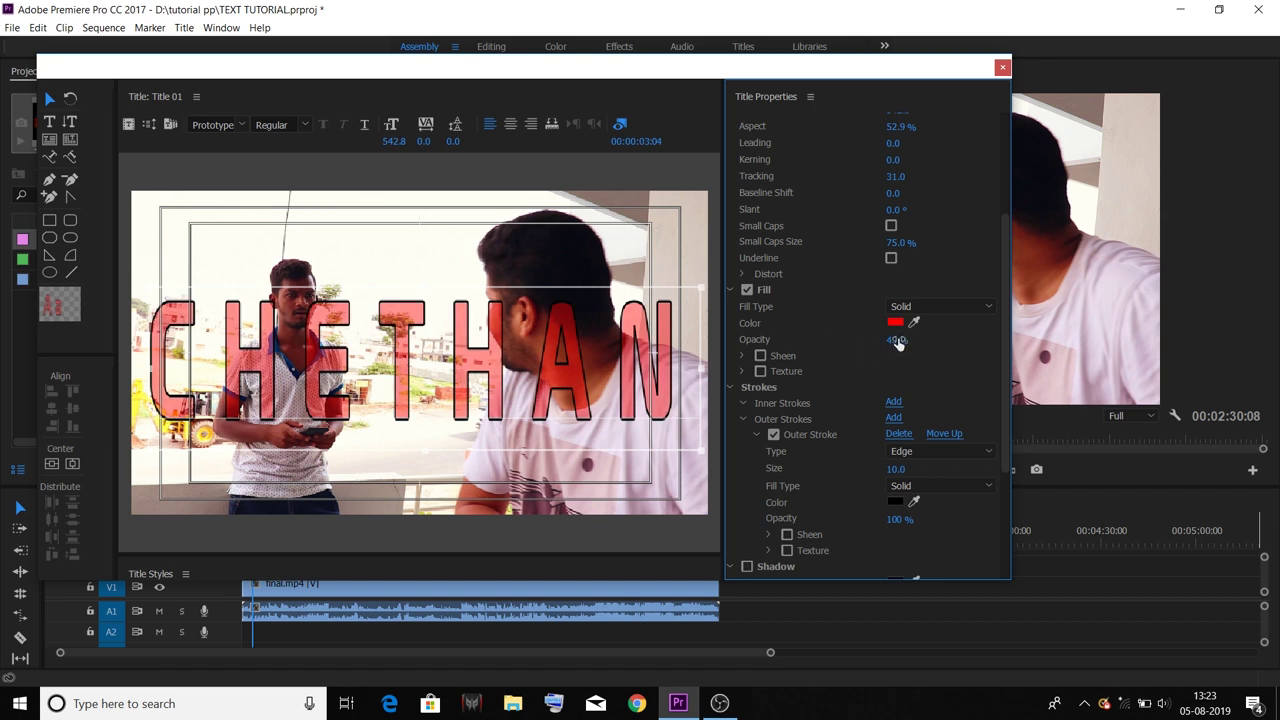
{"action": "left_click_drag", "start_coordinate": [904, 337], "coordinate": [884, 337]}
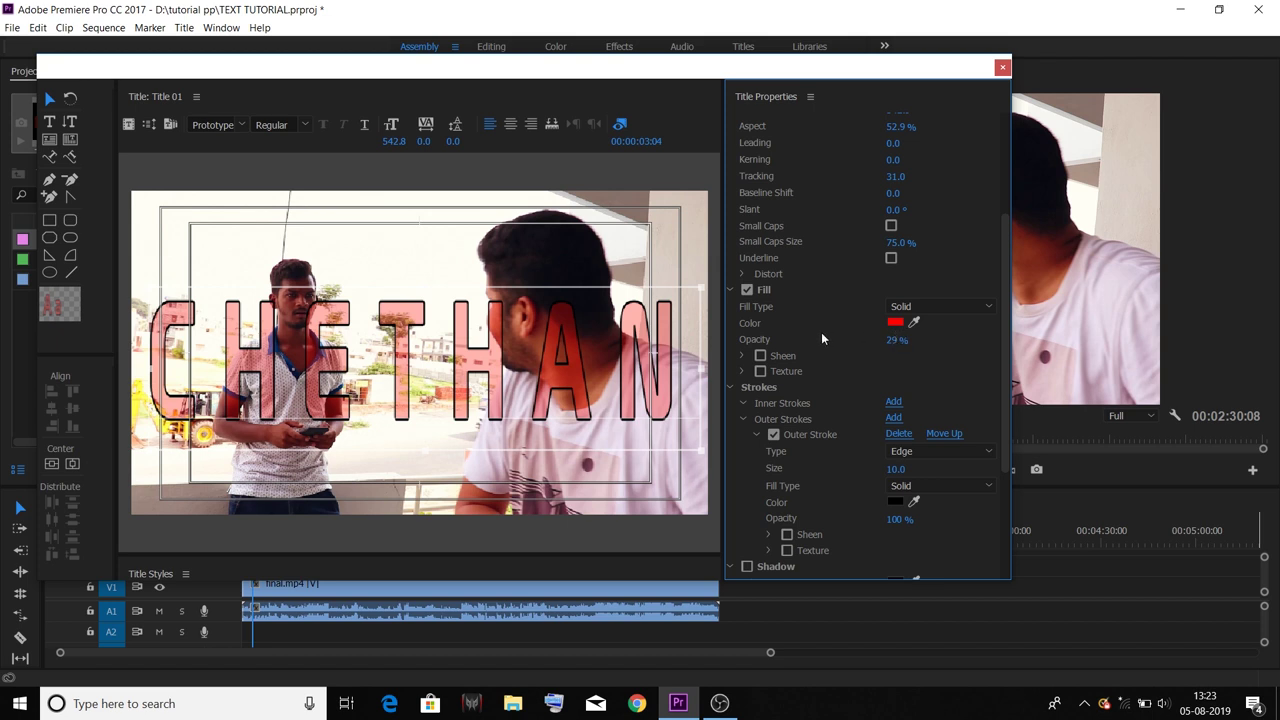
{"action": "mouse_move", "coordinate": [895, 340]}
{"action": "left_mouse_down"}
{"action": "mouse_move", "coordinate": [937, 340]}
{"action": "mouse_move", "coordinate": [903, 340]}
{"action": "left_mouse_up"}
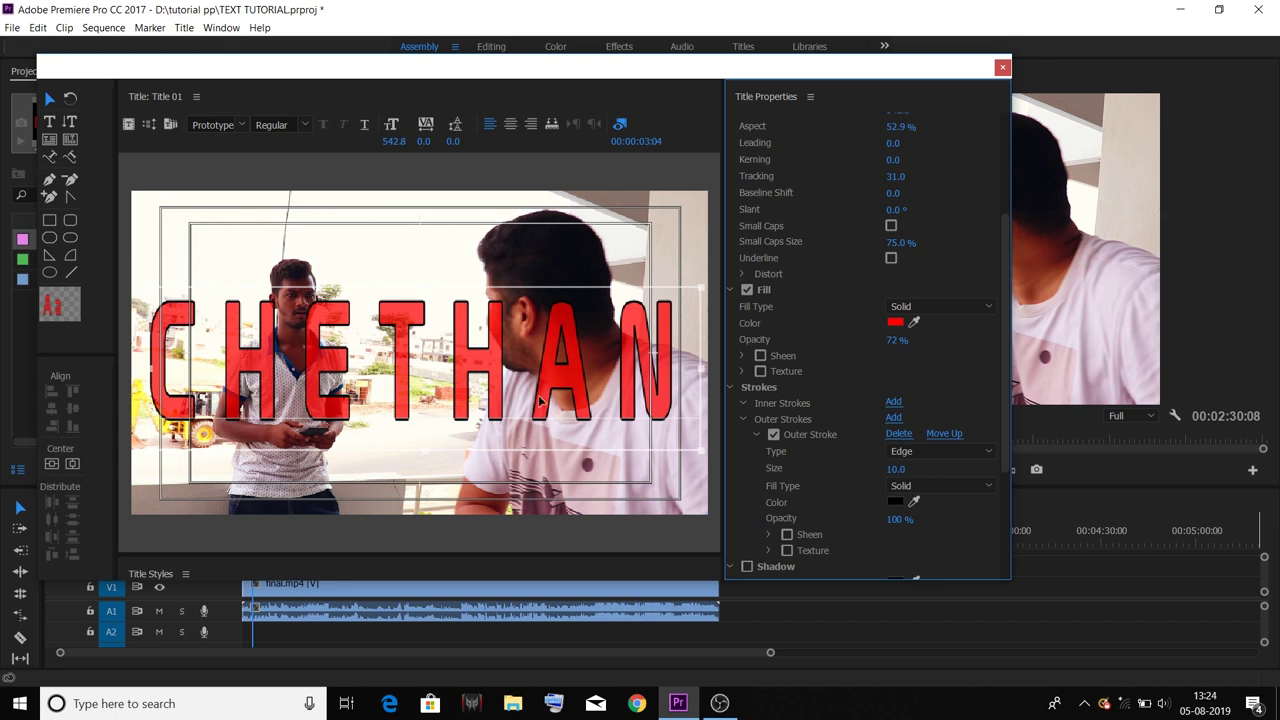
{"action": "left_click", "coordinate": [748, 291]}
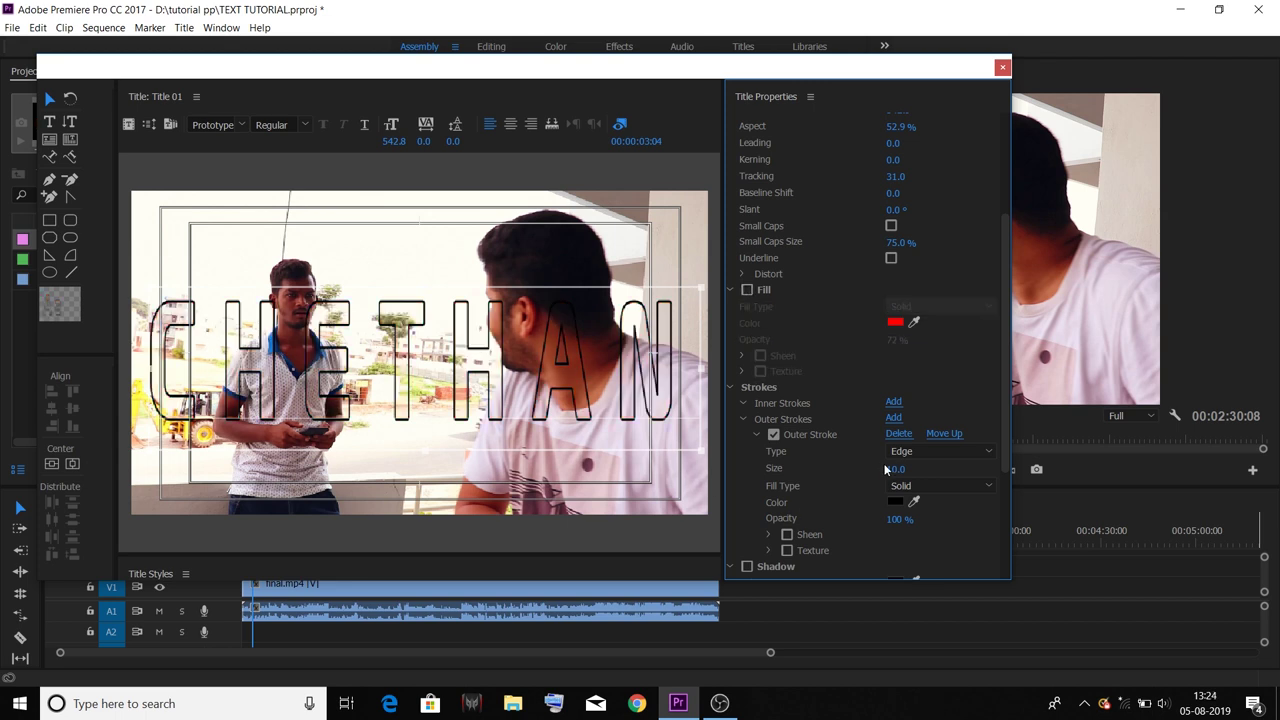
{"action": "mouse_move", "coordinate": [889, 469]}
{"action": "left_mouse_down"}
{"action": "mouse_move", "coordinate": [934, 469]}
{"action": "mouse_move", "coordinate": [885, 443]}
{"action": "left_mouse_up"}
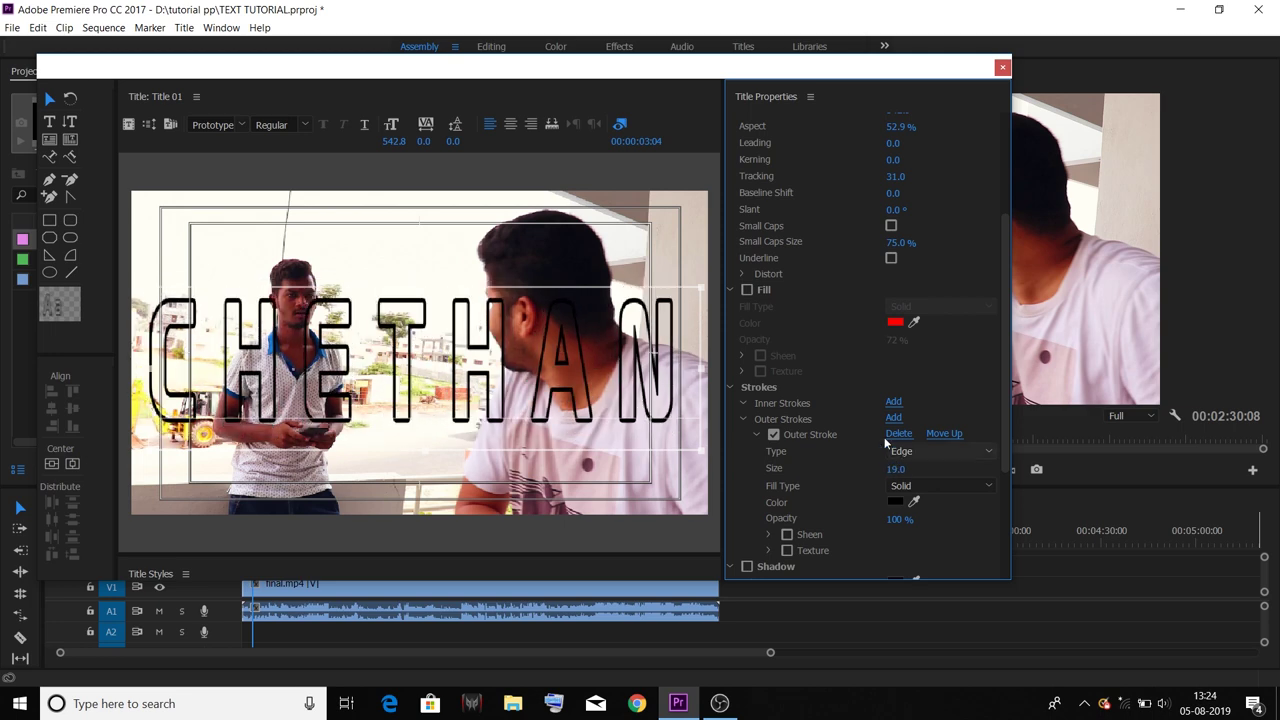
{"action": "left_click", "coordinate": [747, 290]}
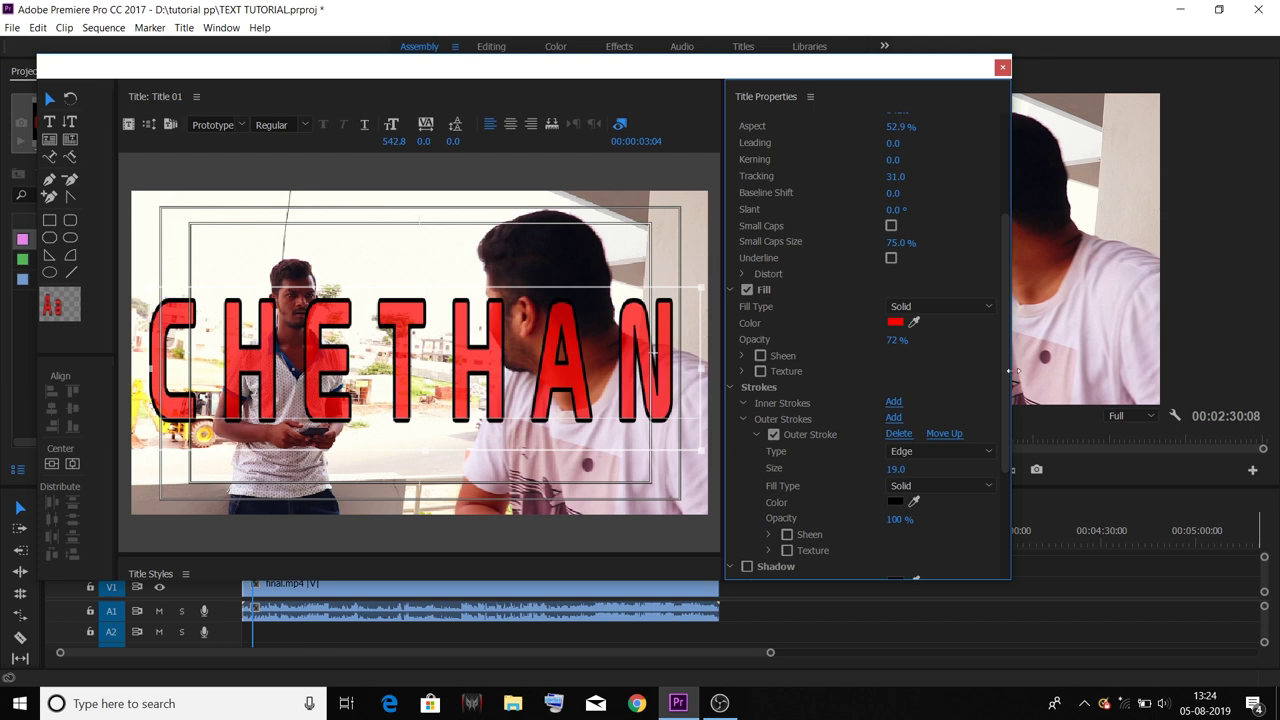
{"action": "left_click_drag", "start_coordinate": [1009, 368], "coordinate": [1016, 470]}
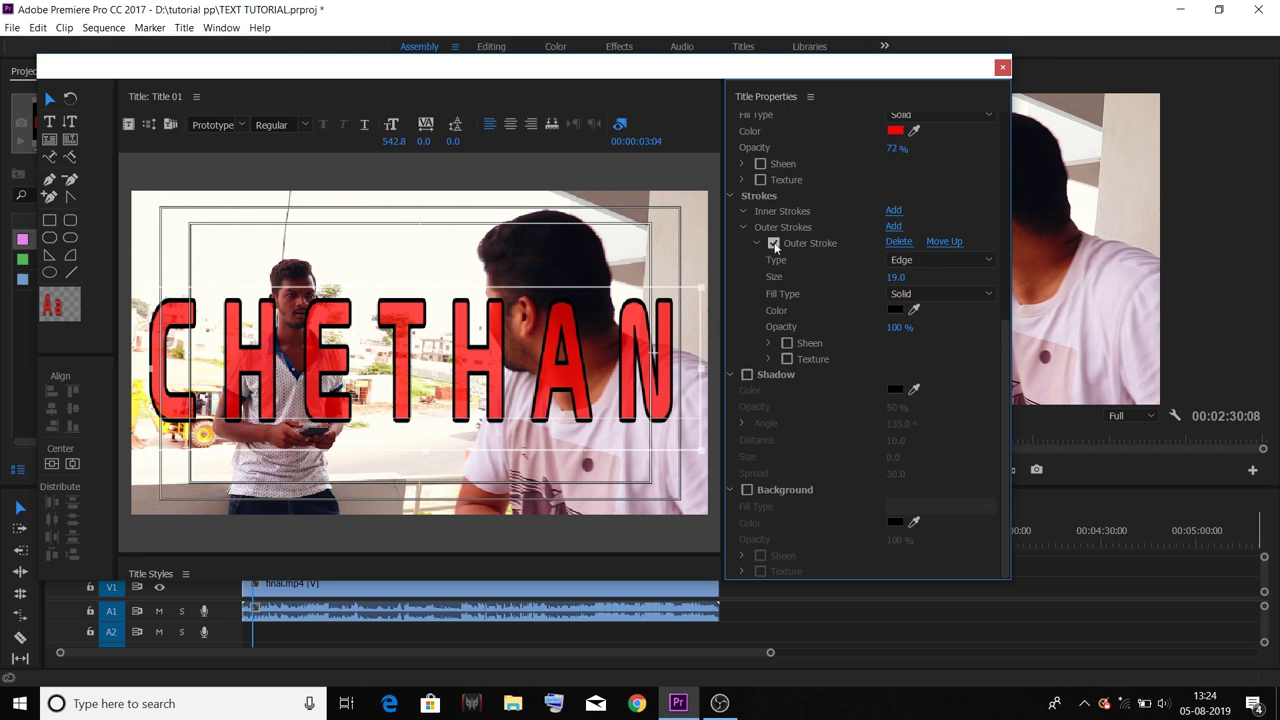
Remove the outer stroke from the CHETHAN text.
{"action": "left_click", "coordinate": [897, 244]}
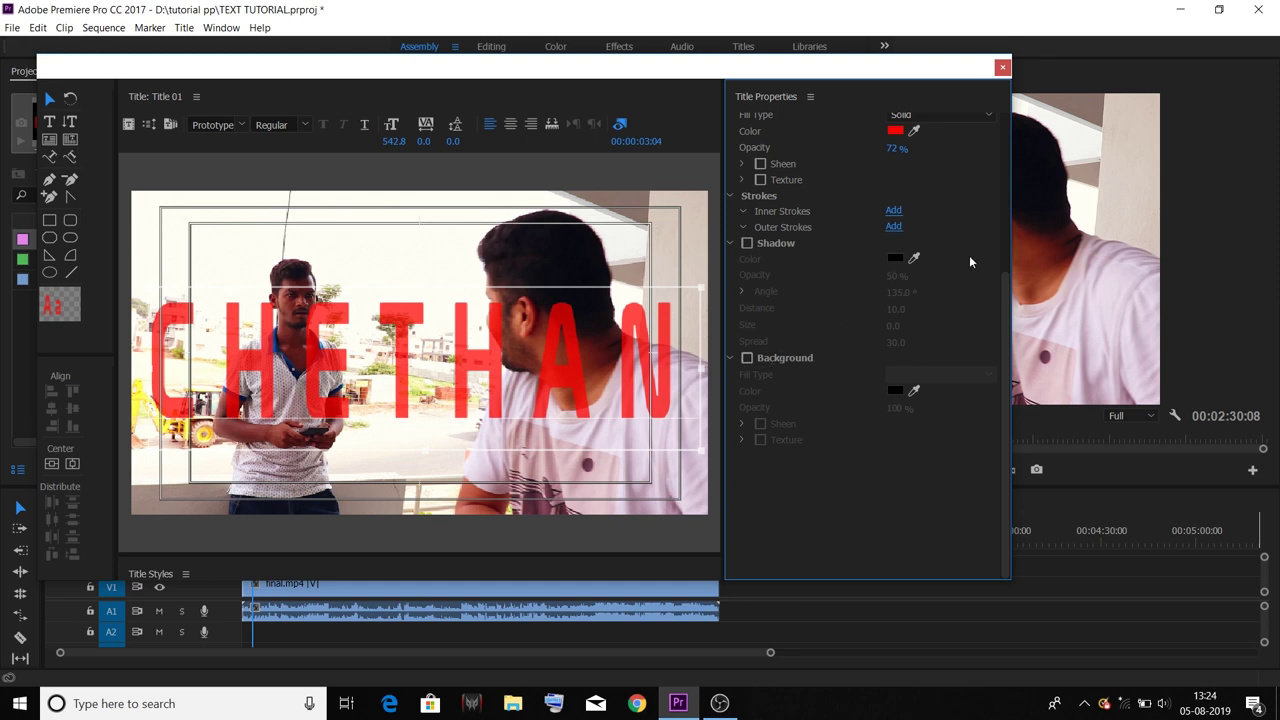
{"action": "mouse_move", "coordinate": [897, 148]}
{"action": "left_mouse_down"}
{"action": "mouse_move", "coordinate": [964, 362]}
{"action": "mouse_move", "coordinate": [983, 314]}
{"action": "left_mouse_up"}
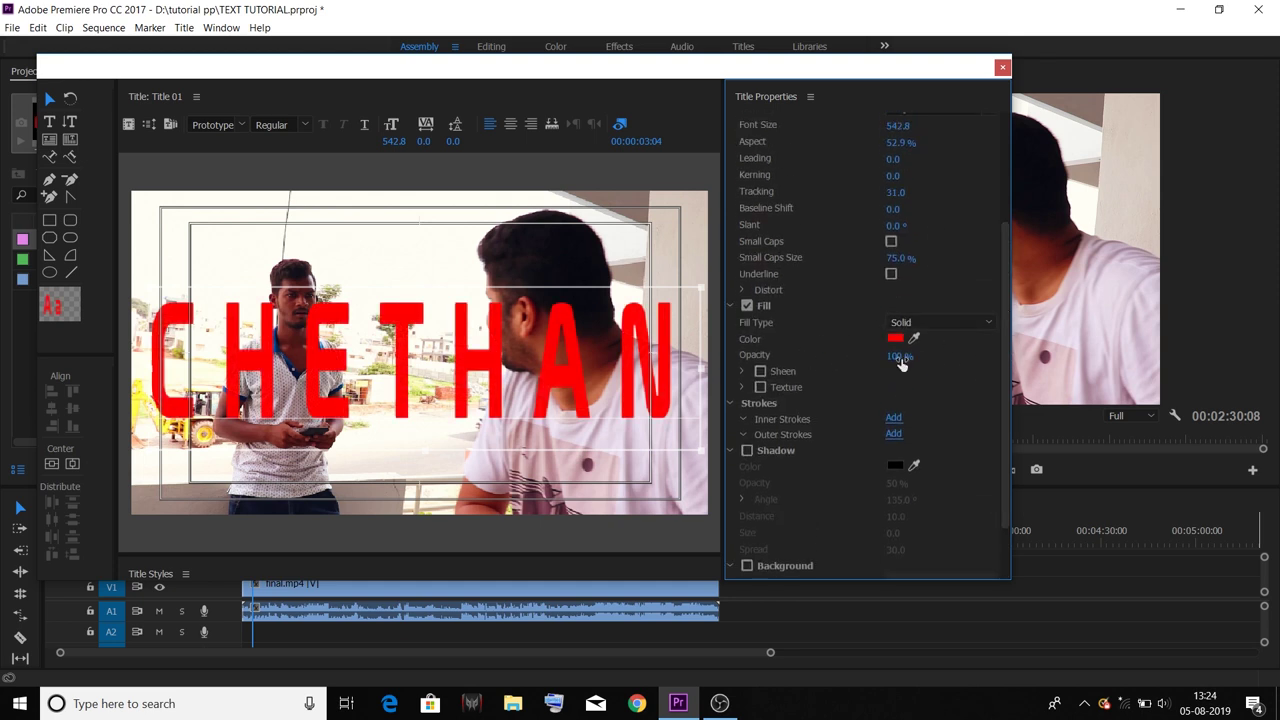
{"action": "left_click_drag", "start_coordinate": [1008, 376], "coordinate": [1006, 424]}
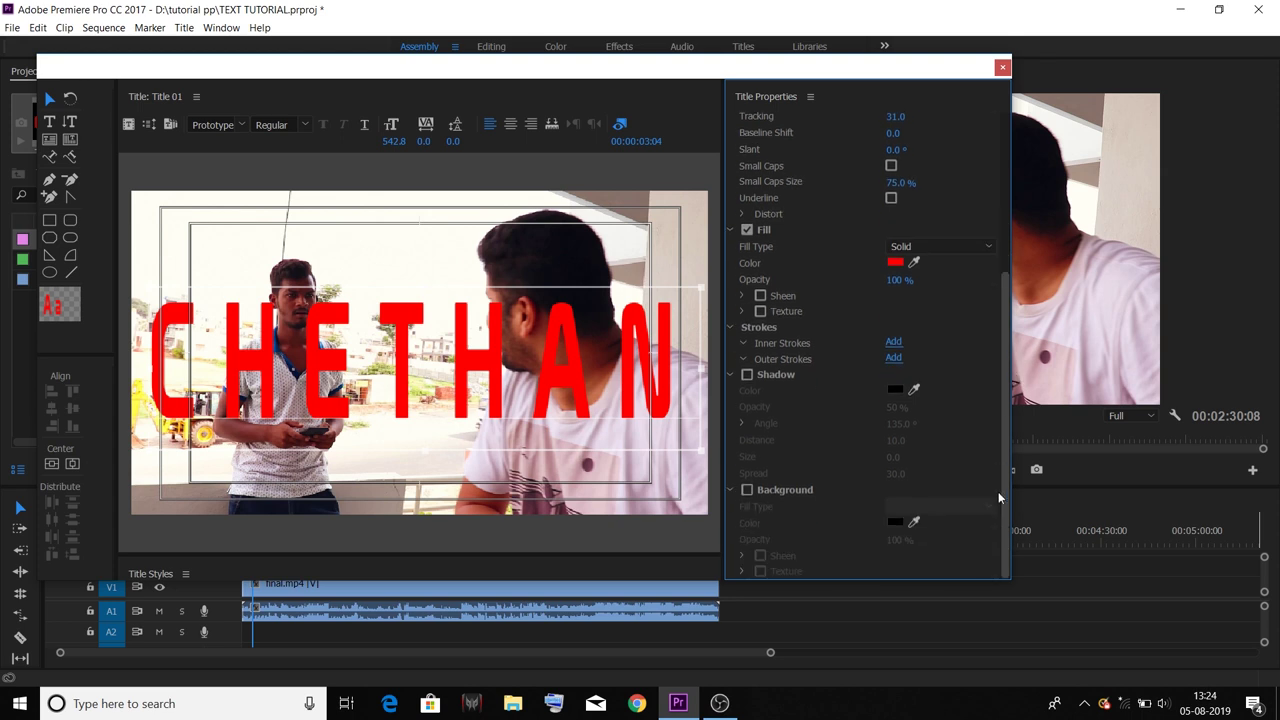
Add a black drop shadow: 87% opacity, angle -235°, distance 24, spread 49.
{"action": "left_click", "coordinate": [748, 374]}
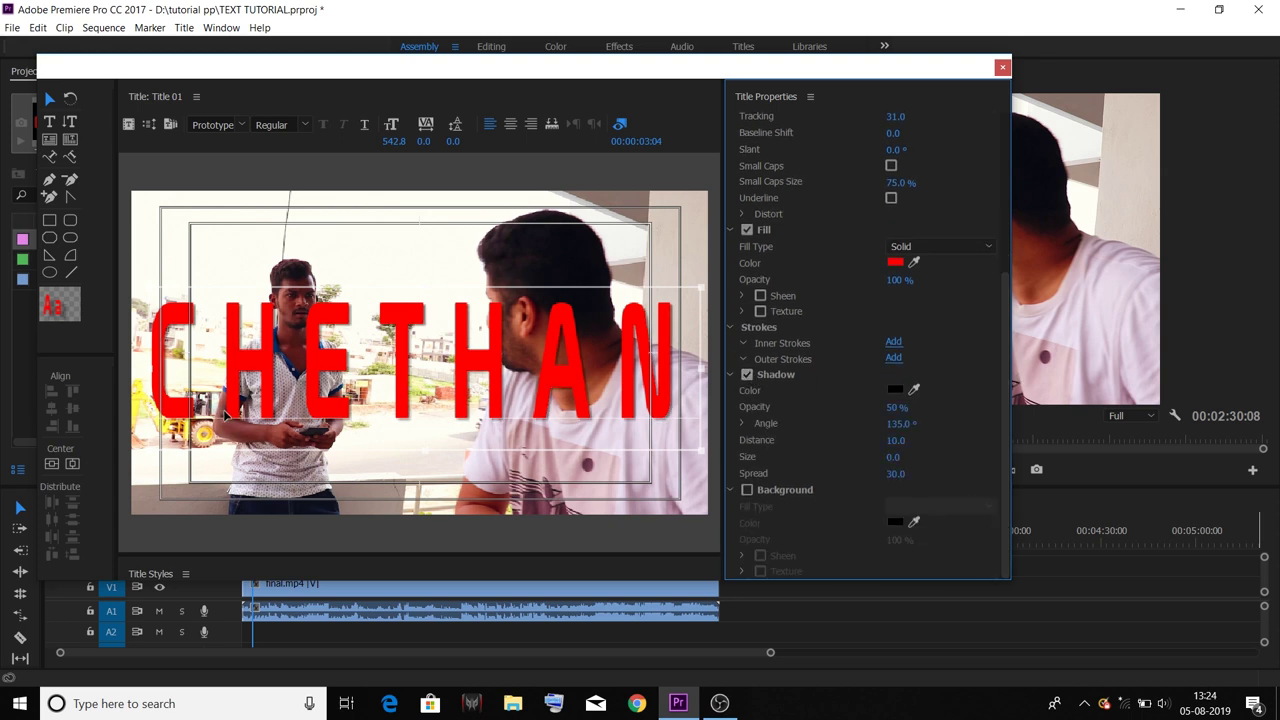
{"action": "left_click_drag", "start_coordinate": [897, 407], "coordinate": [960, 407]}
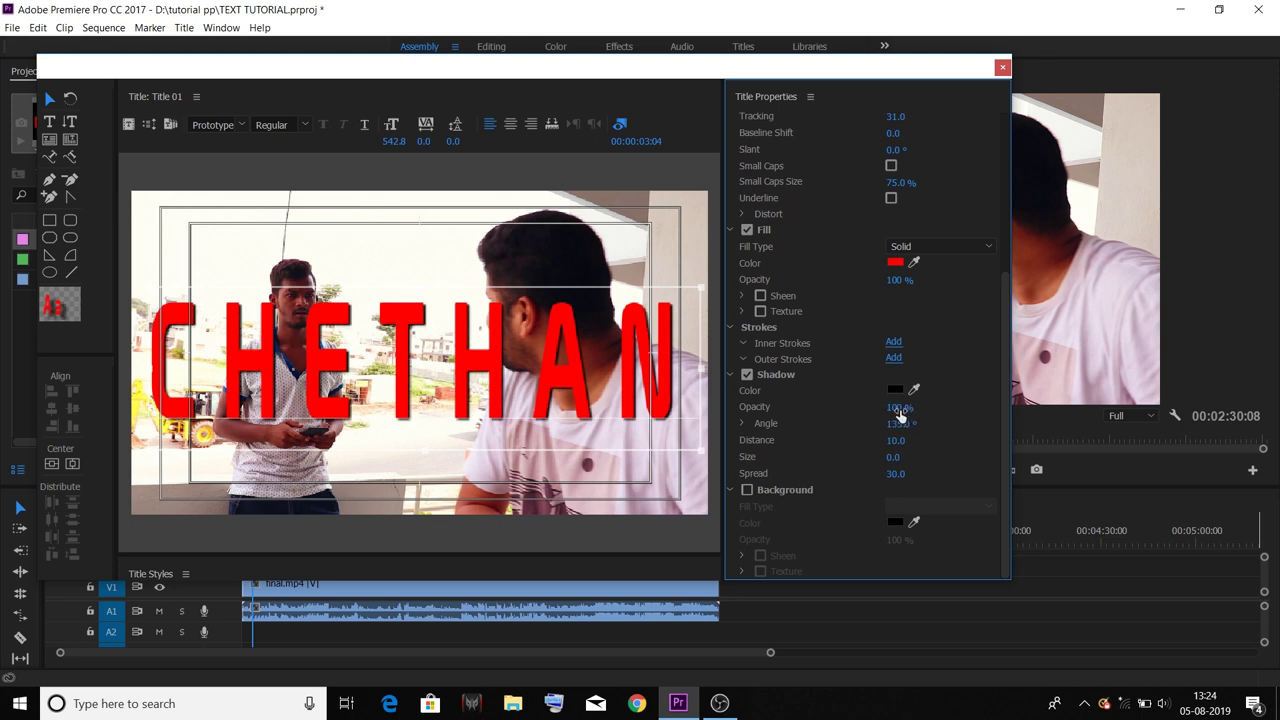
{"action": "left_click_drag", "start_coordinate": [897, 407], "coordinate": [884, 407]}
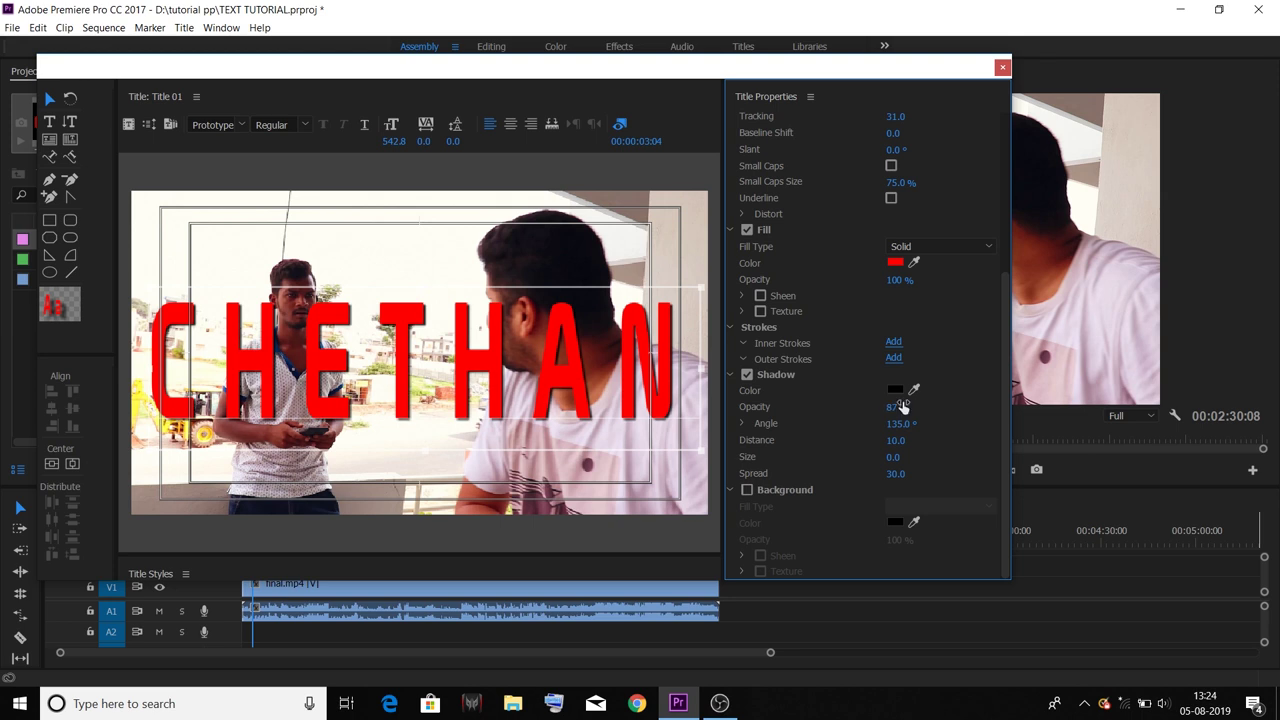
{"action": "left_click_drag", "start_coordinate": [900, 424], "coordinate": [736, 424]}
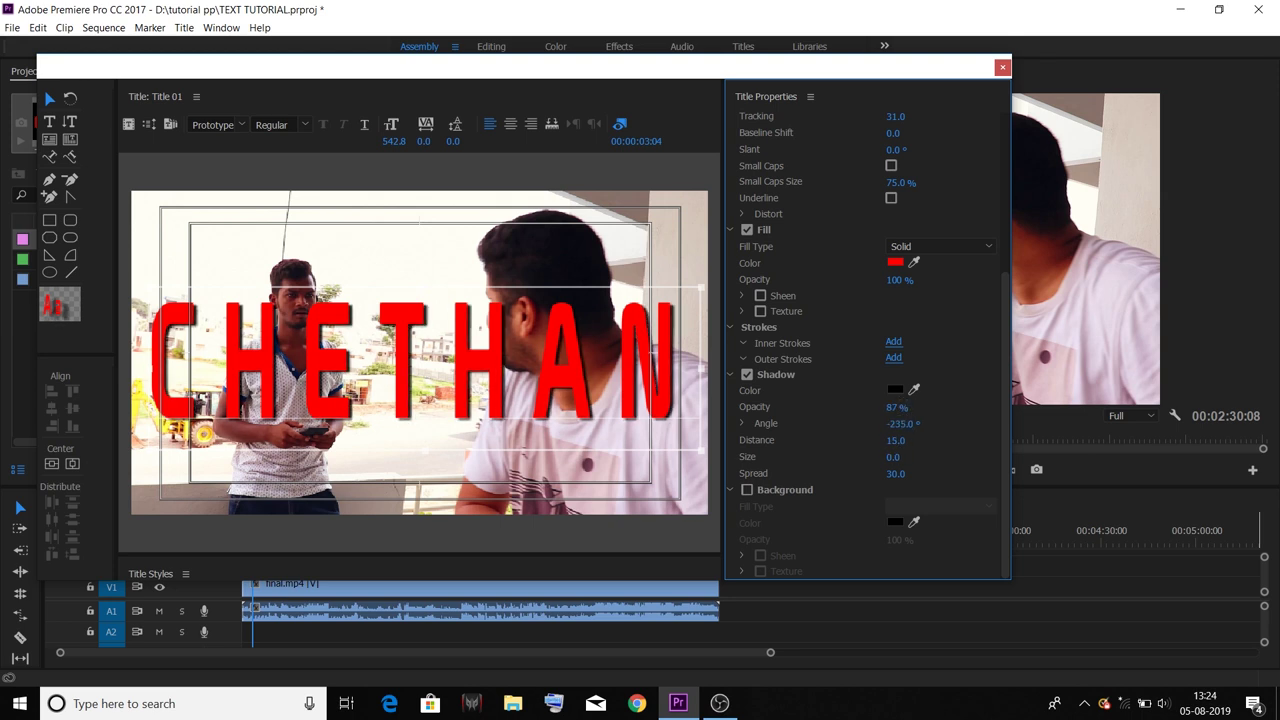
{"action": "mouse_move", "coordinate": [895, 440]}
{"action": "left_mouse_down"}
{"action": "mouse_move", "coordinate": [919, 440]}
{"action": "mouse_move", "coordinate": [890, 456]}
{"action": "mouse_move", "coordinate": [935, 474]}
{"action": "mouse_move", "coordinate": [875, 474]}
{"action": "left_mouse_up"}
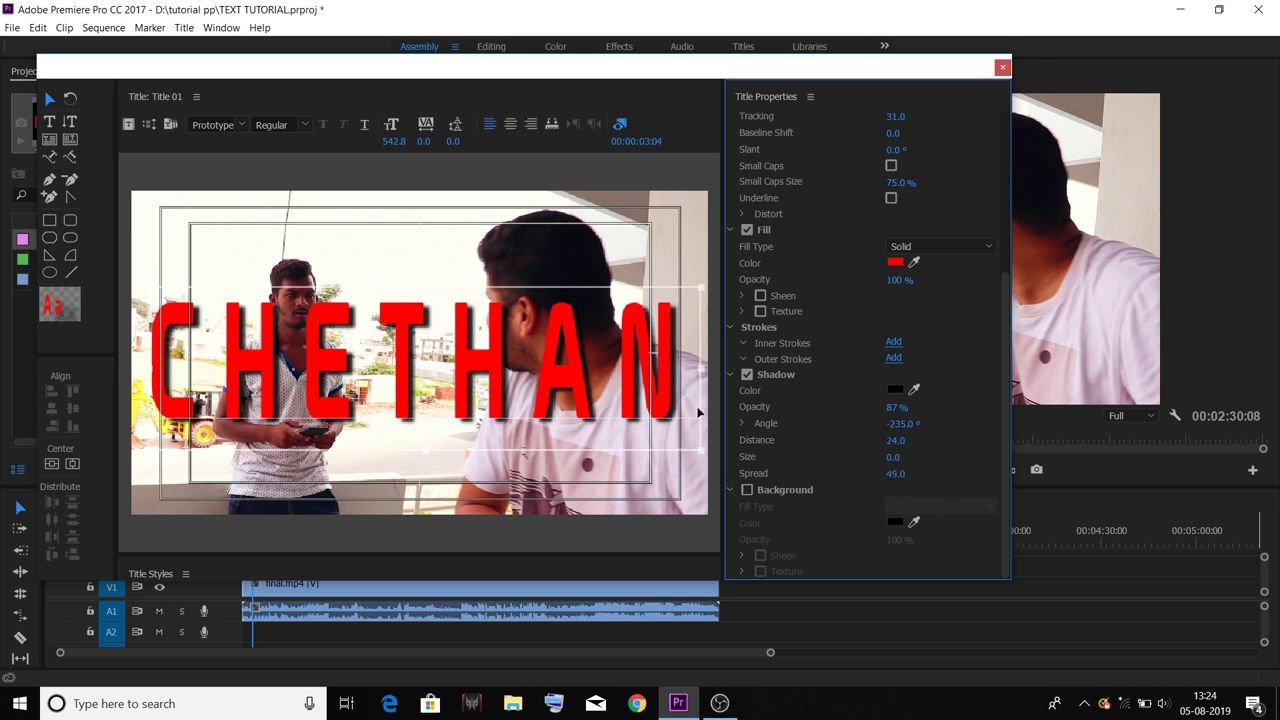
Tighten CHETHAN's tracking to 14.0 and centre it vertically, at X 961, Y 541.
{"action": "left_click_drag", "start_coordinate": [1010, 380], "coordinate": [1007, 184]}
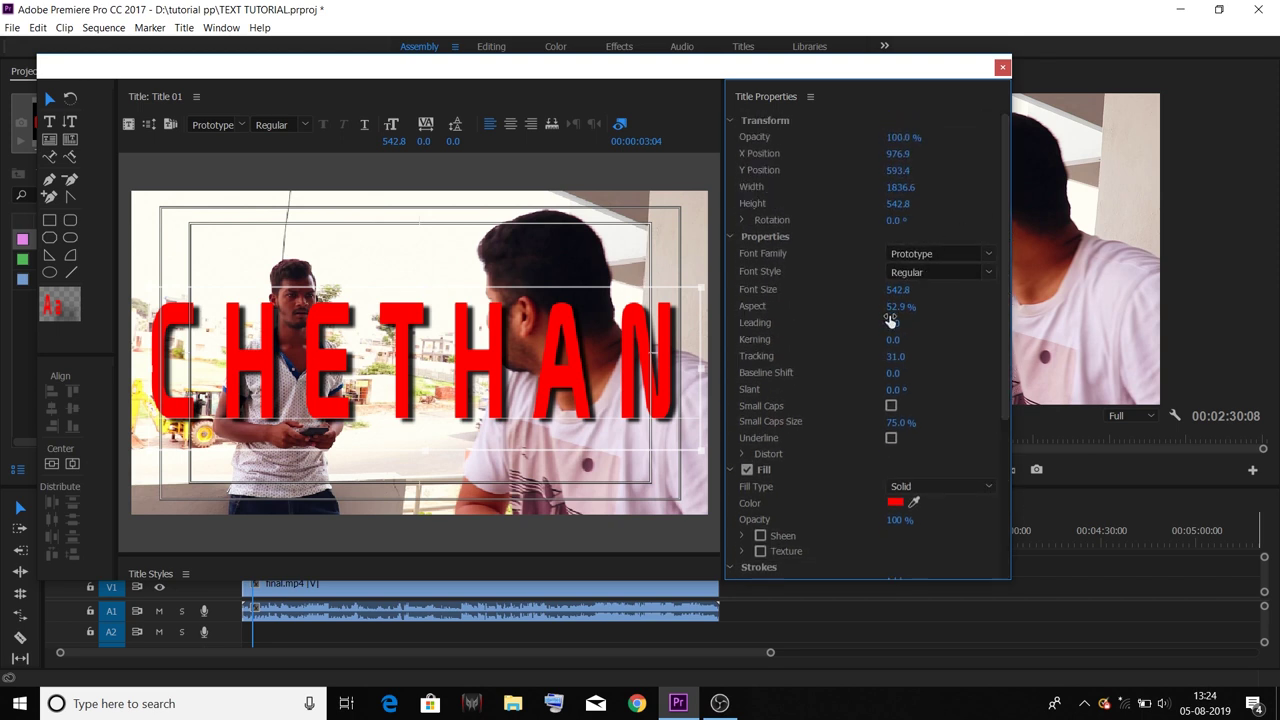
{"action": "left_click", "coordinate": [895, 357]}
{"action": "left_click_drag", "start_coordinate": [895, 357], "coordinate": [912, 357]}
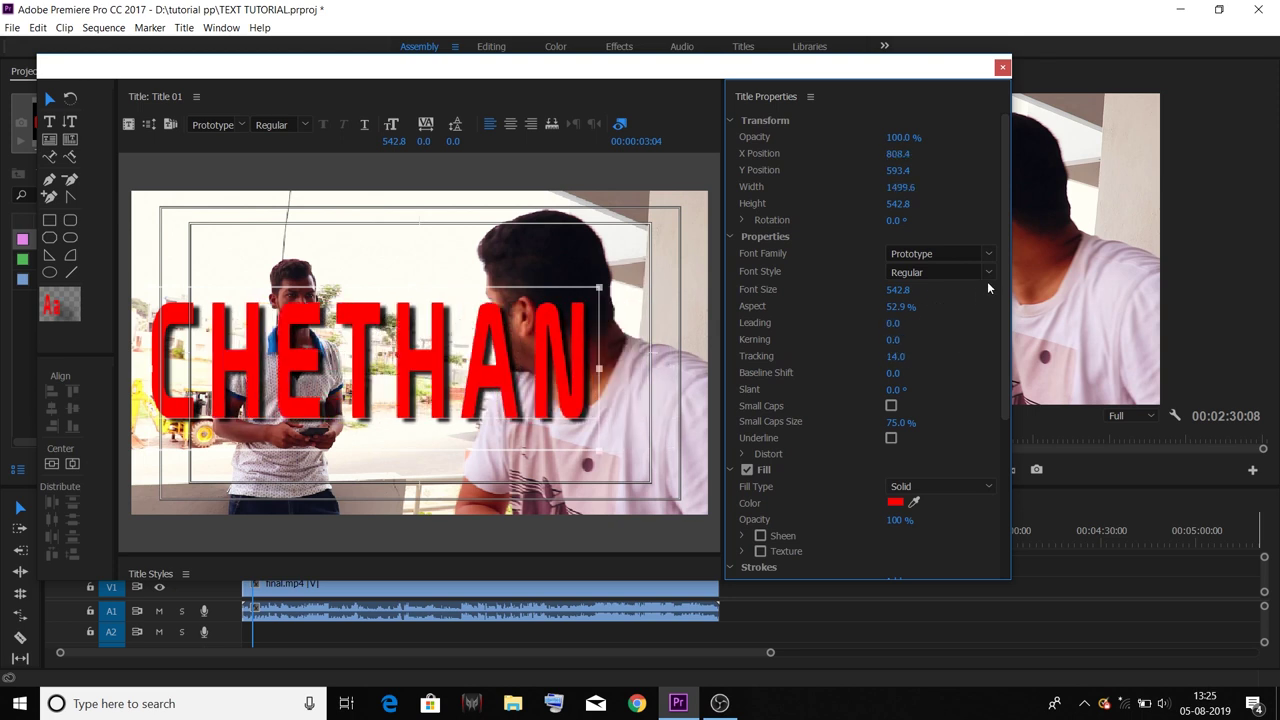
{"action": "left_click", "coordinate": [51, 464]}
Centre the title horizontally in the frame, then set its text alignment to center and then right.
{"action": "left_click", "coordinate": [72, 464]}
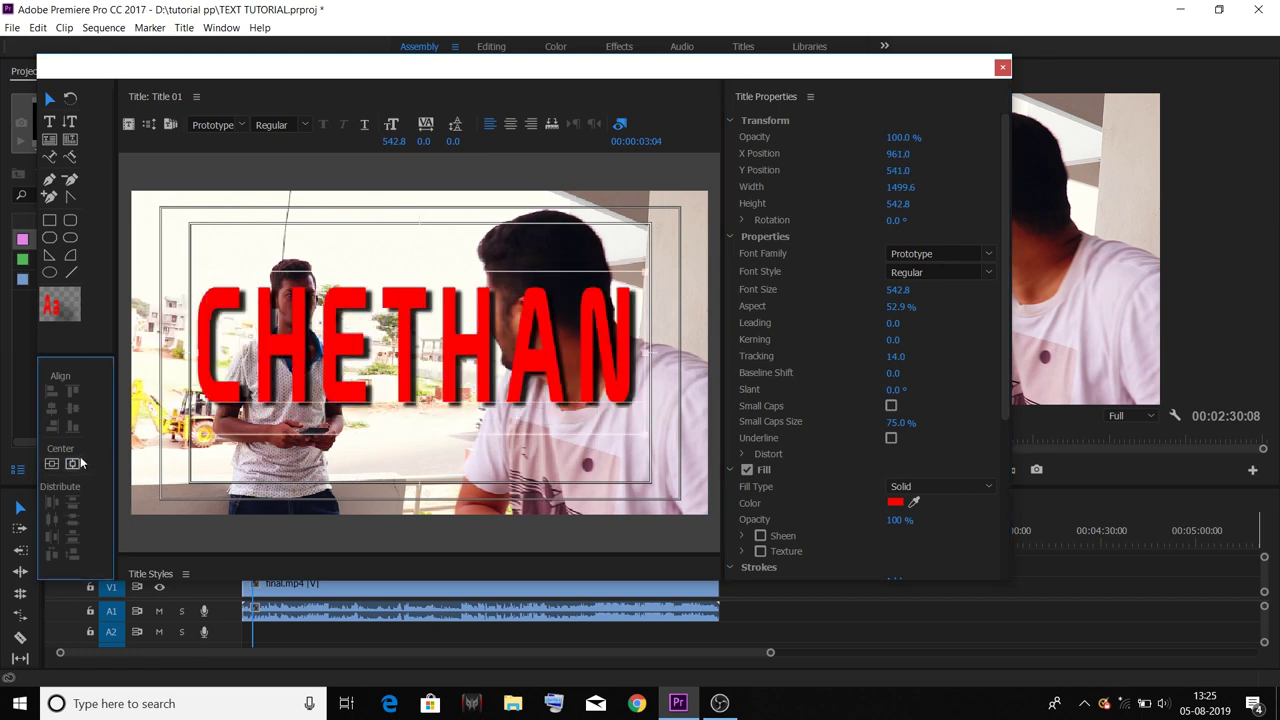
{"action": "left_click", "coordinate": [505, 125]}
{"action": "left_click", "coordinate": [531, 125]}
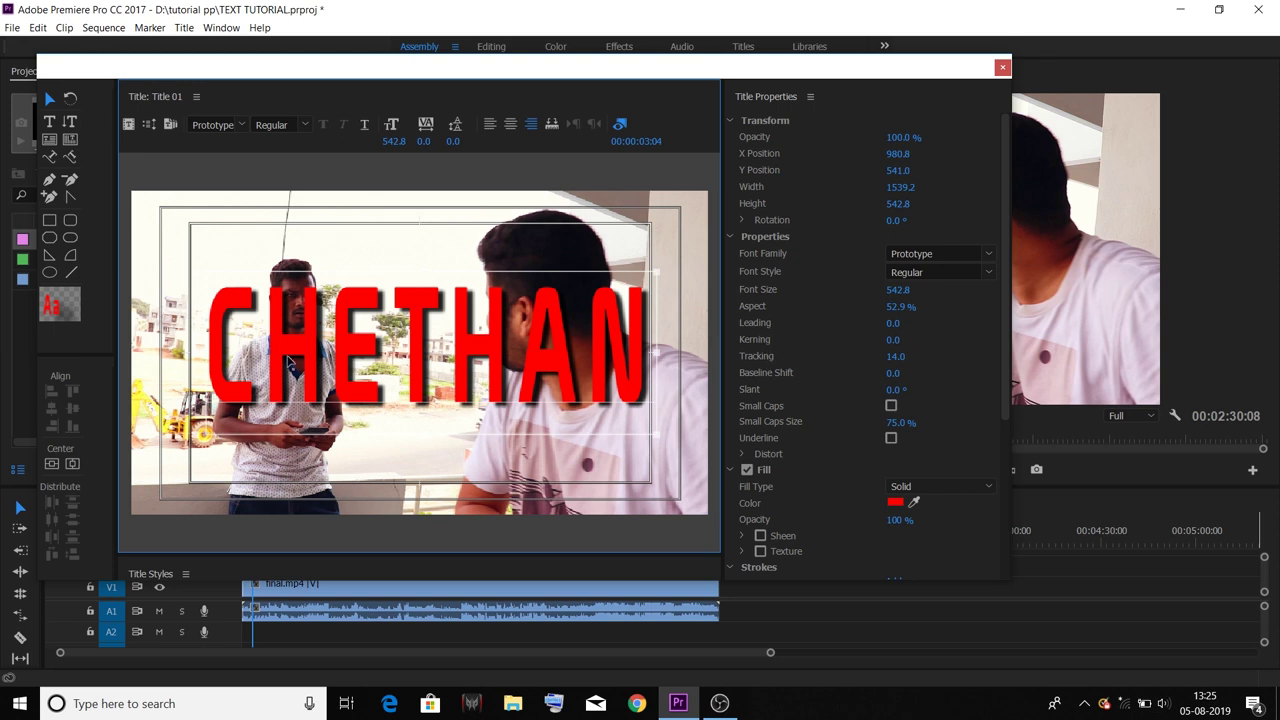
Add a SUBSCRIBE line under CHETHAN and centre-align both lines.
{"action": "left_click", "coordinate": [49, 121]}
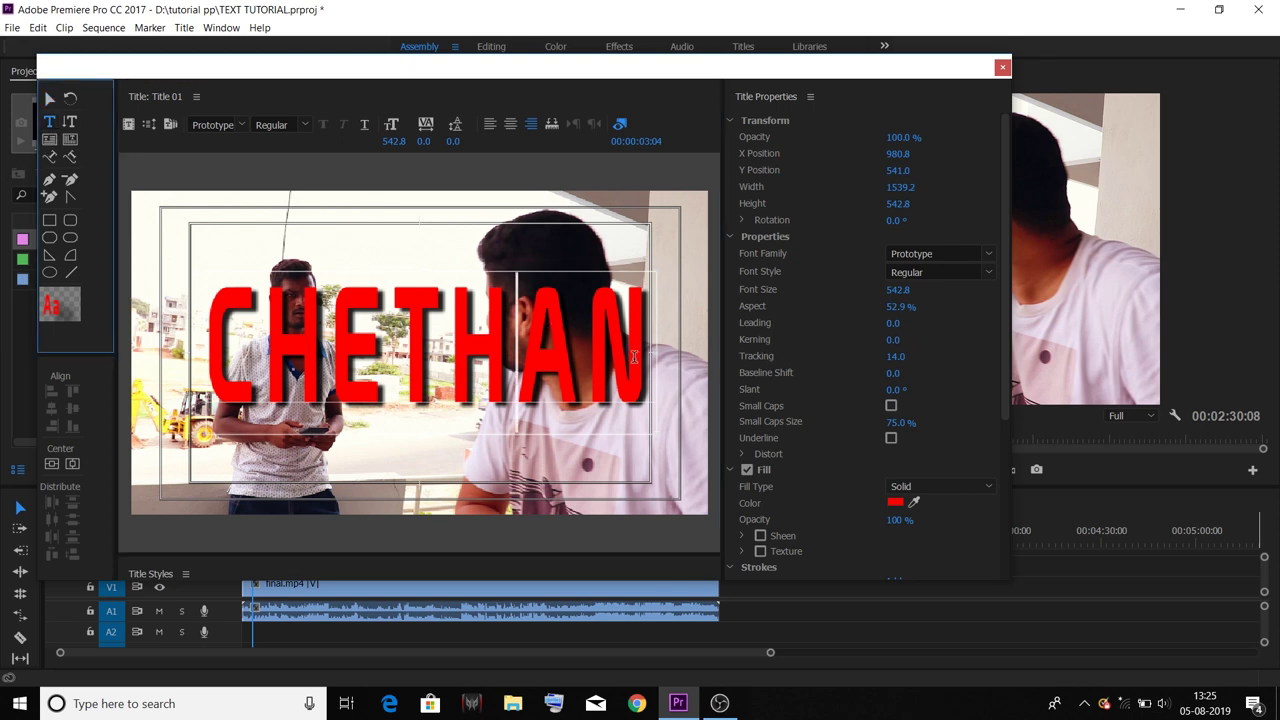
{"action": "key", "text": "Return"}
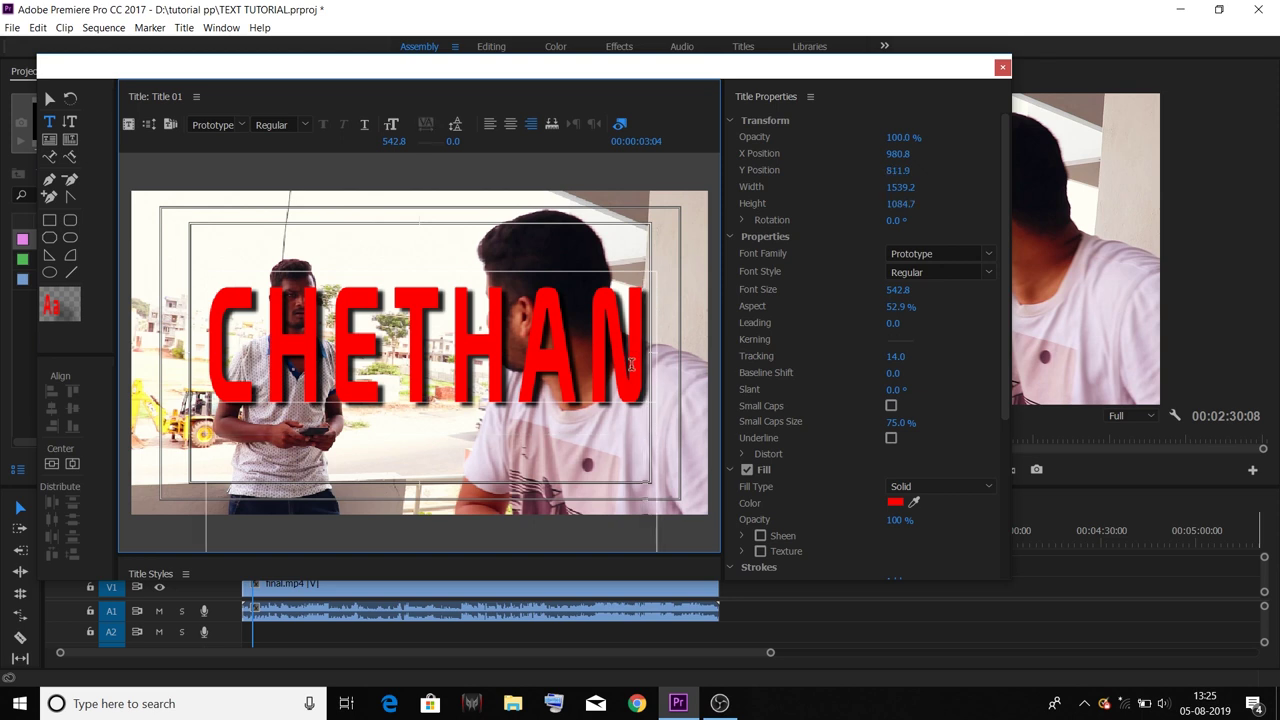
{"action": "type", "text": "SUBS"}
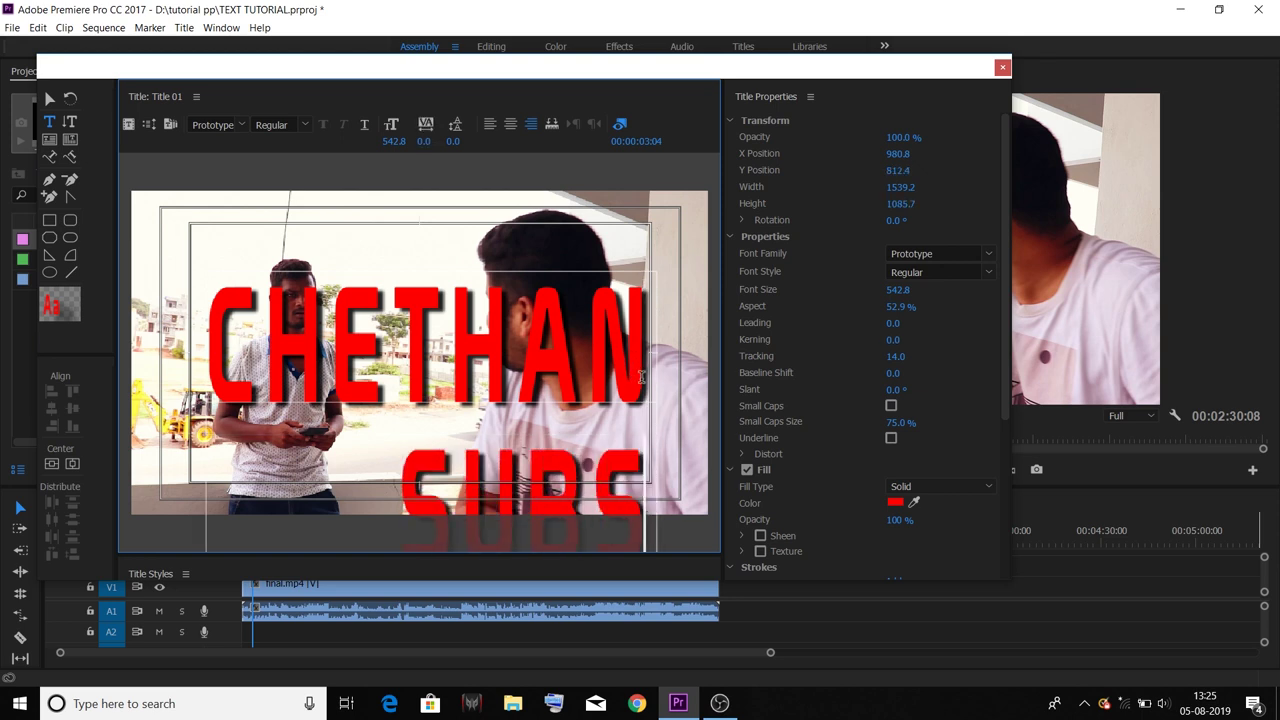
{"action": "type", "text": "CRIBE"}
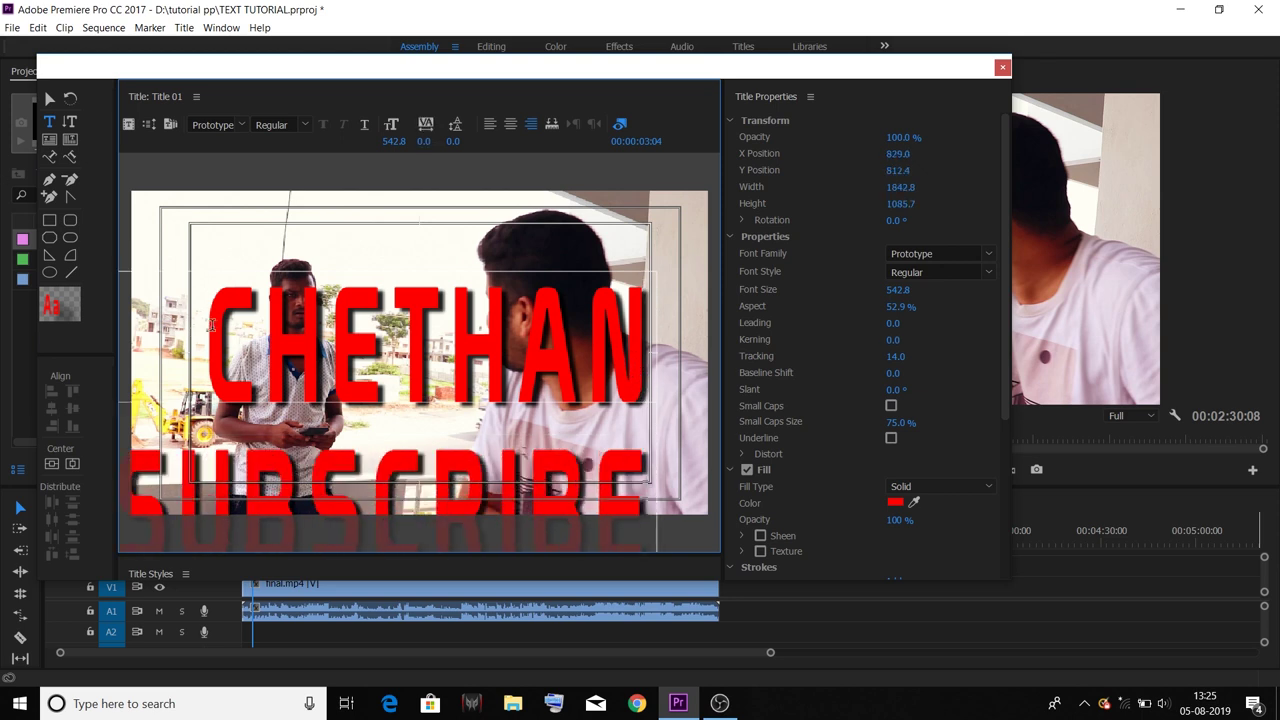
{"action": "key", "text": "Escape"}
{"action": "left_click", "coordinate": [511, 124]}
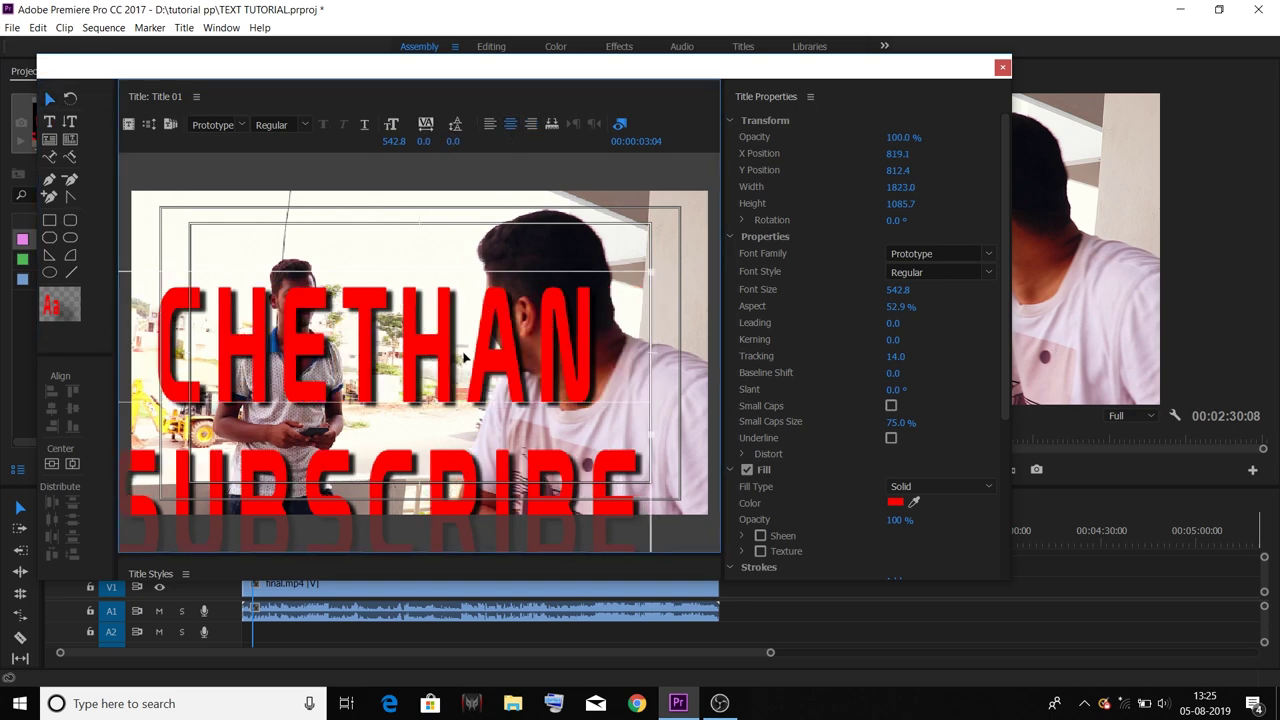
Move the two-line title into view and scale it down to font size 342.9.
{"action": "left_click_drag", "start_coordinate": [463, 357], "coordinate": [507, 279]}
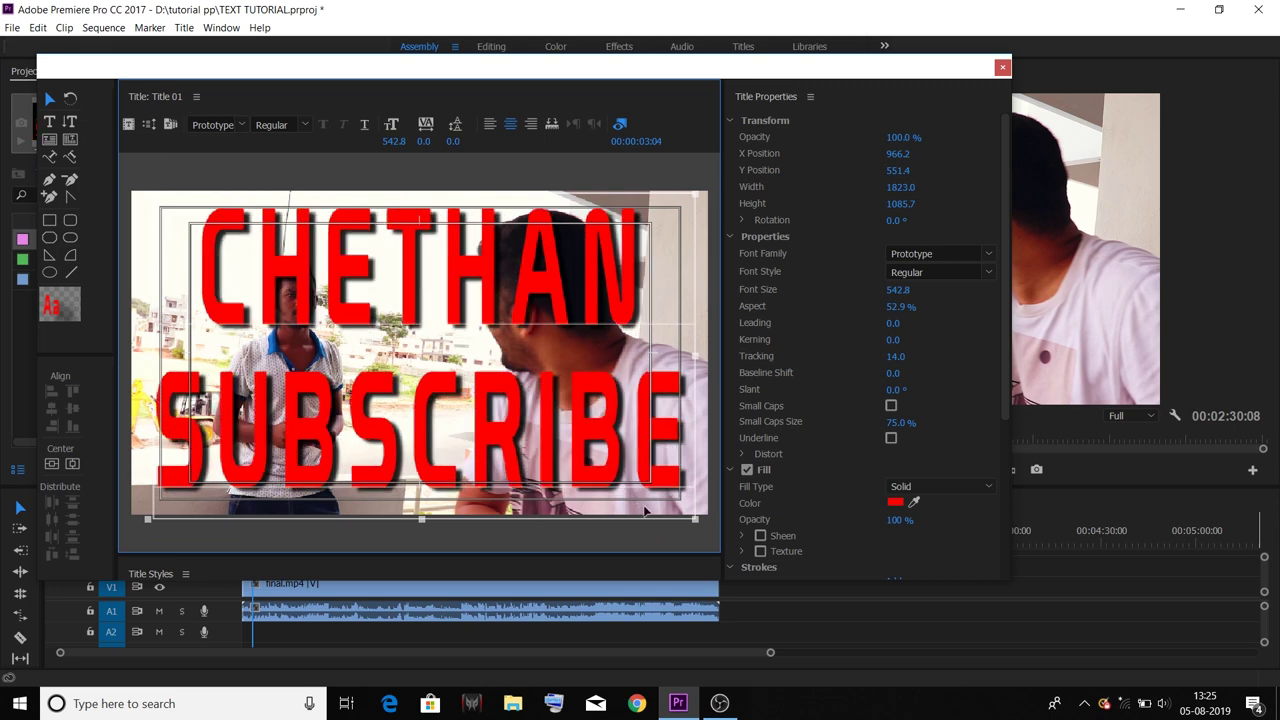
{"action": "left_click_drag", "start_coordinate": [679, 495], "coordinate": [567, 411]}
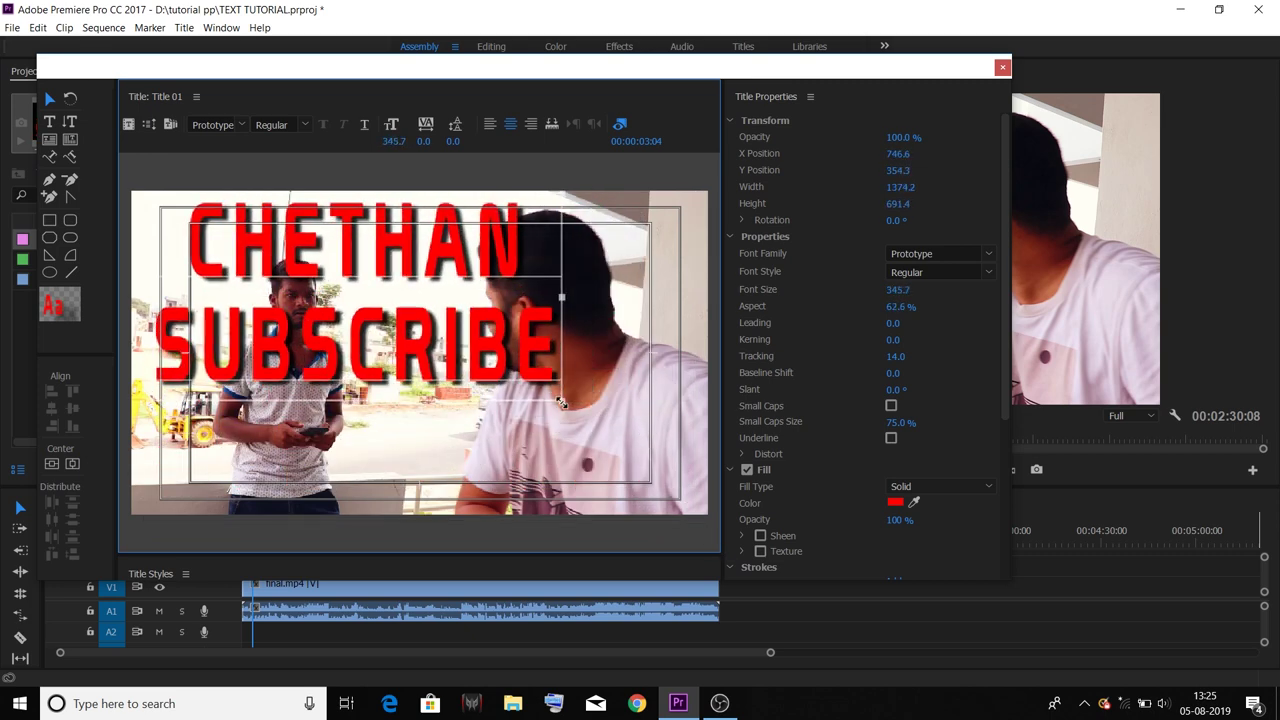
{"action": "left_click_drag", "start_coordinate": [450, 360], "coordinate": [452, 425]}
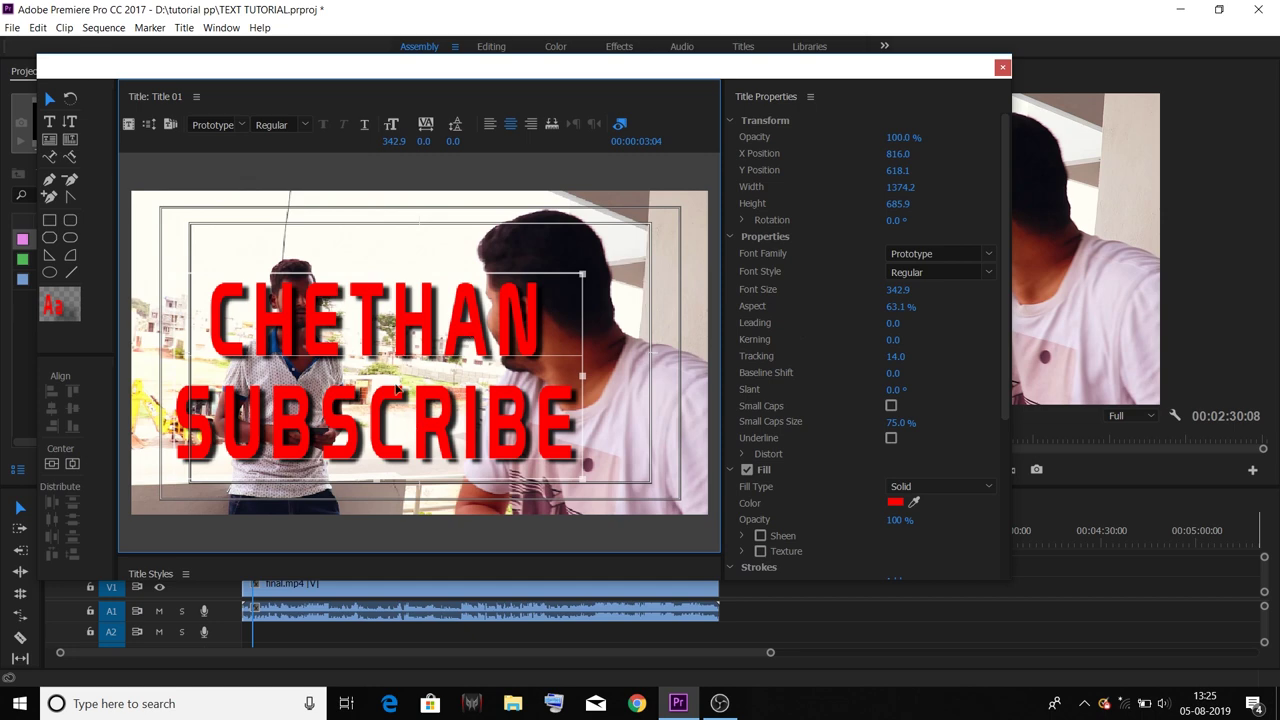
Set the leading to 22 and position the title in the upper middle of the frame.
{"action": "left_click_drag", "start_coordinate": [892, 324], "coordinate": [1006, 324]}
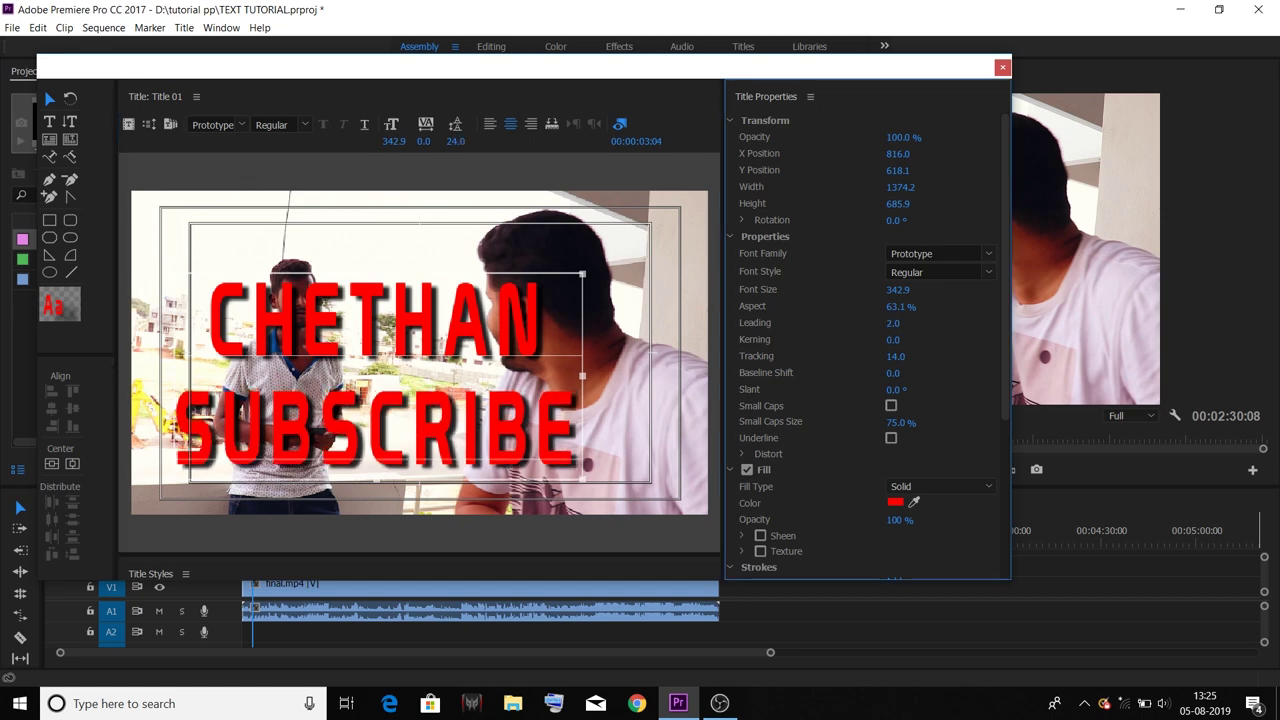
{"action": "mouse_move", "coordinate": [897, 323]}
{"action": "left_mouse_down"}
{"action": "mouse_move", "coordinate": [971, 323]}
{"action": "mouse_move", "coordinate": [635, 323]}
{"action": "mouse_move", "coordinate": [698, 336]}
{"action": "left_mouse_up"}
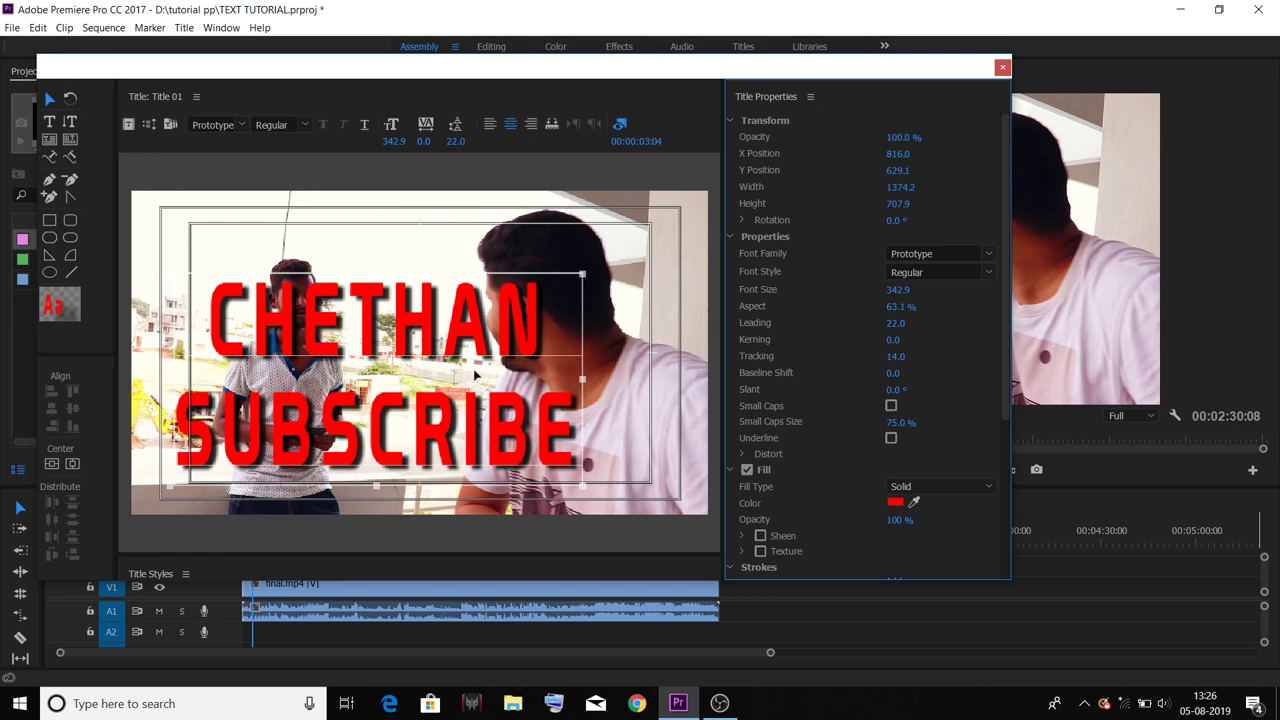
{"action": "left_click_drag", "start_coordinate": [492, 378], "coordinate": [518, 320]}
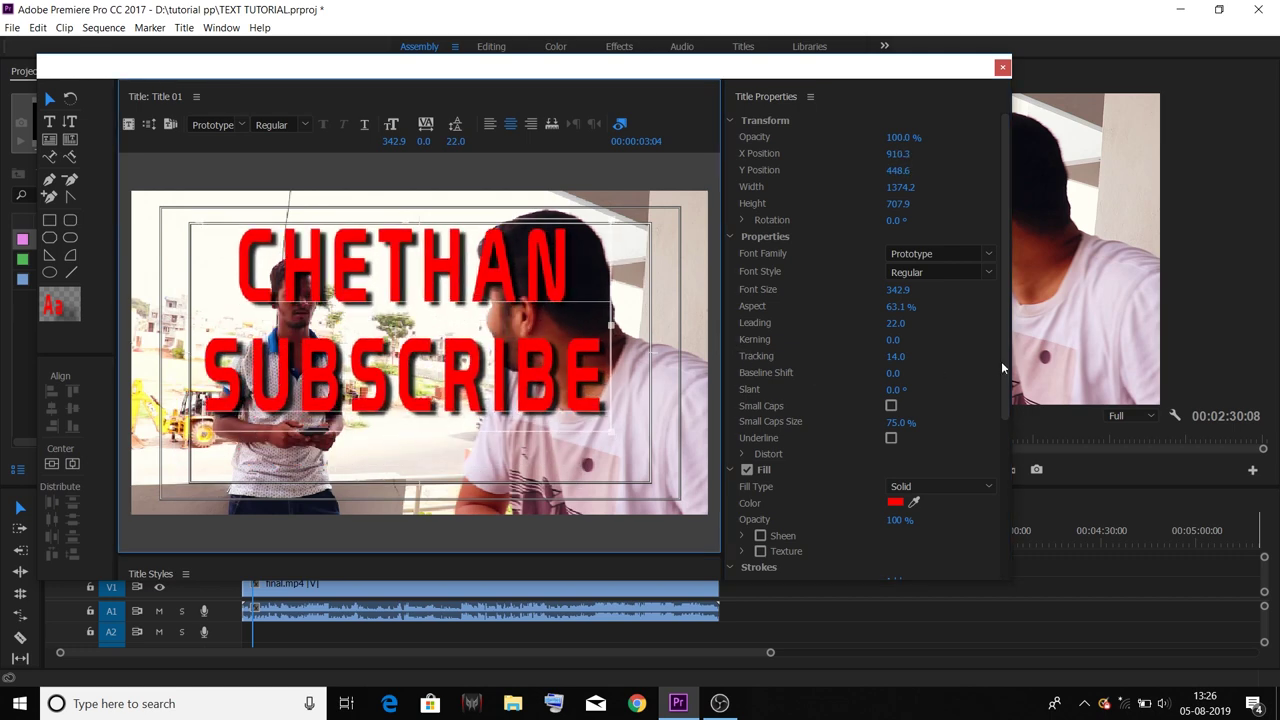
{"action": "left_click_drag", "start_coordinate": [461, 341], "coordinate": [511, 336]}
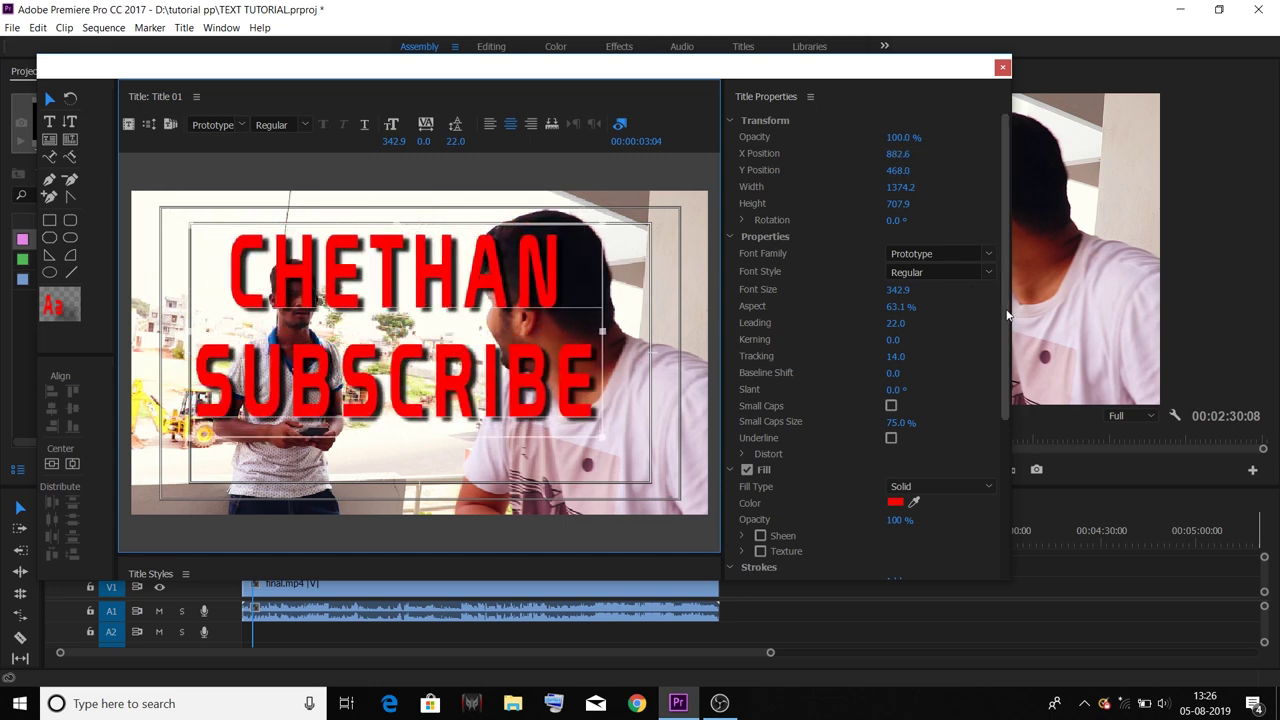
{"action": "mouse_move", "coordinate": [1003, 302]}
{"action": "left_mouse_down"}
{"action": "mouse_move", "coordinate": [1008, 373]}
{"action": "mouse_move", "coordinate": [1013, 361]}
{"action": "left_mouse_up"}
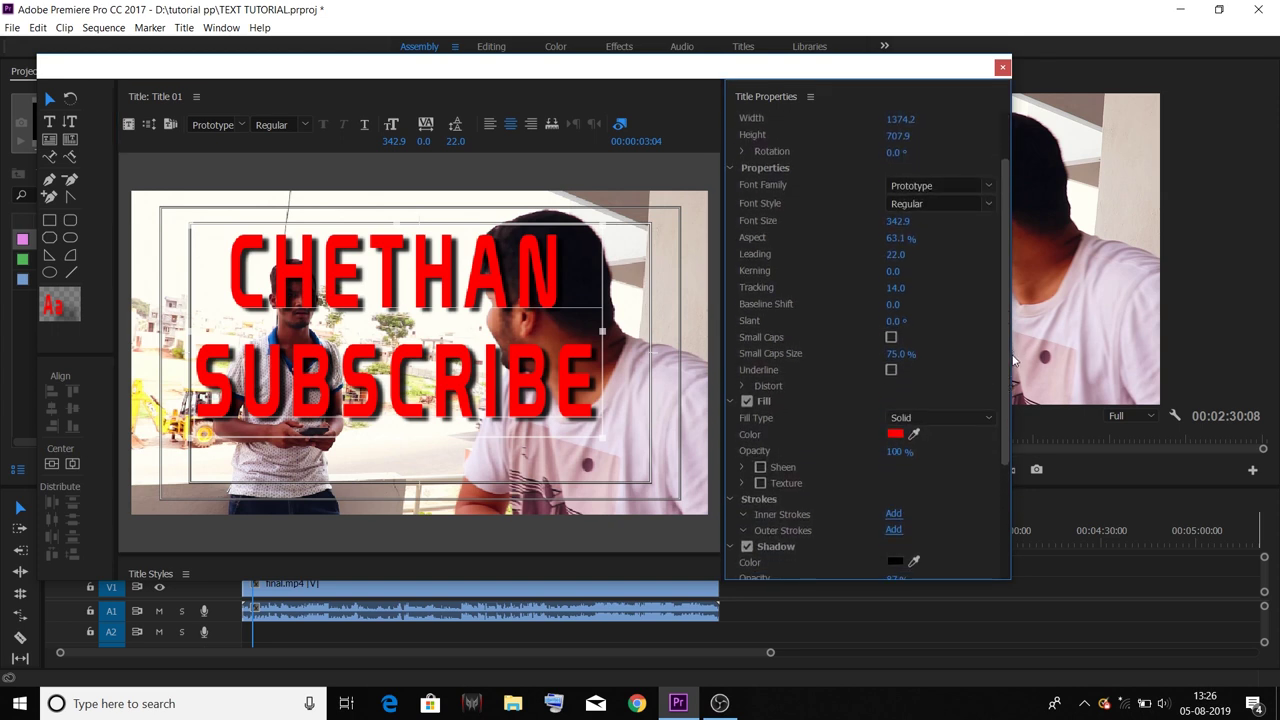
Delete the SUBSCRIBE text and its empty line, leaving only CHETHAN.
{"action": "left_click", "coordinate": [57, 120]}
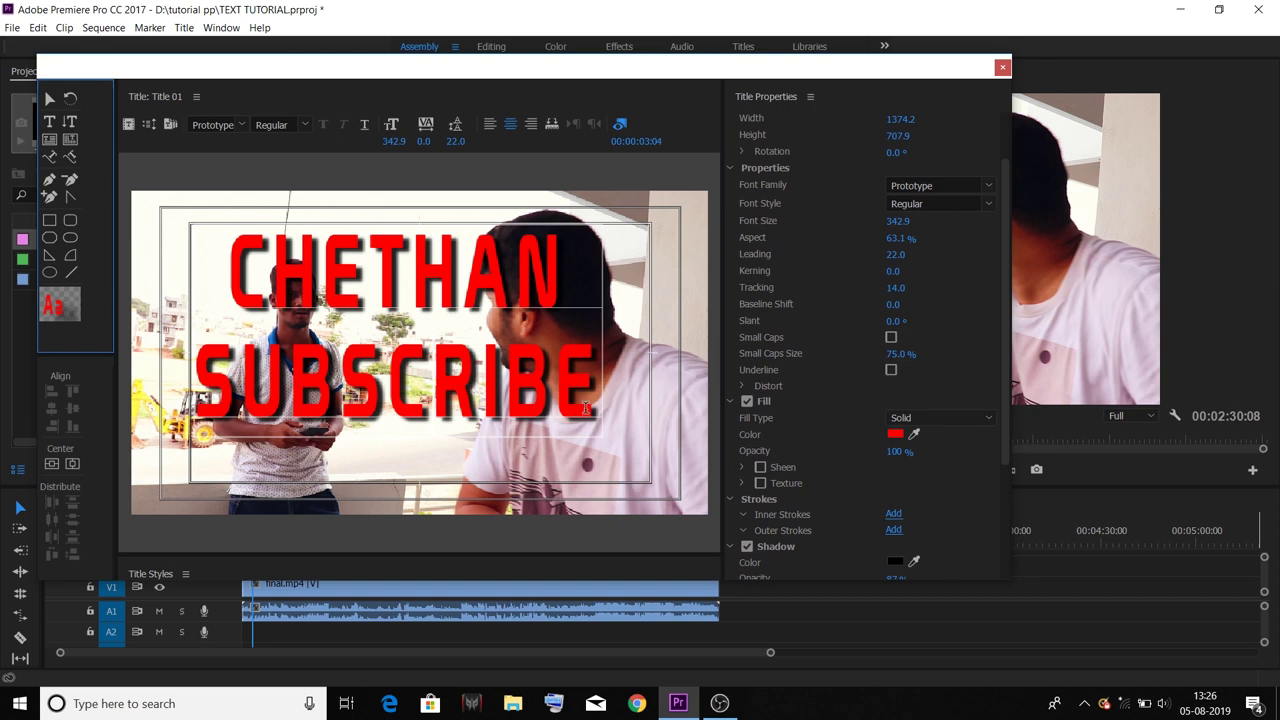
{"action": "left_click_drag", "start_coordinate": [590, 405], "coordinate": [107, 410]}
{"action": "key", "text": "BackSpace"}
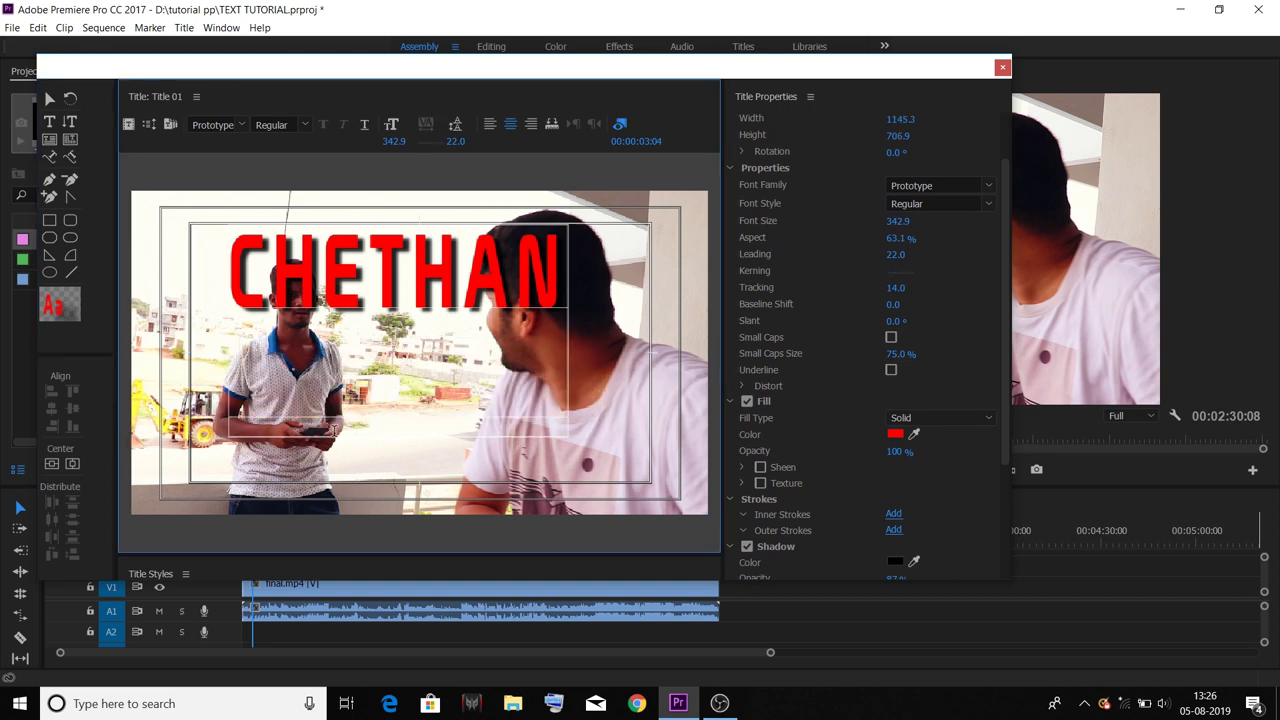
{"action": "key", "text": "BackSpace"}
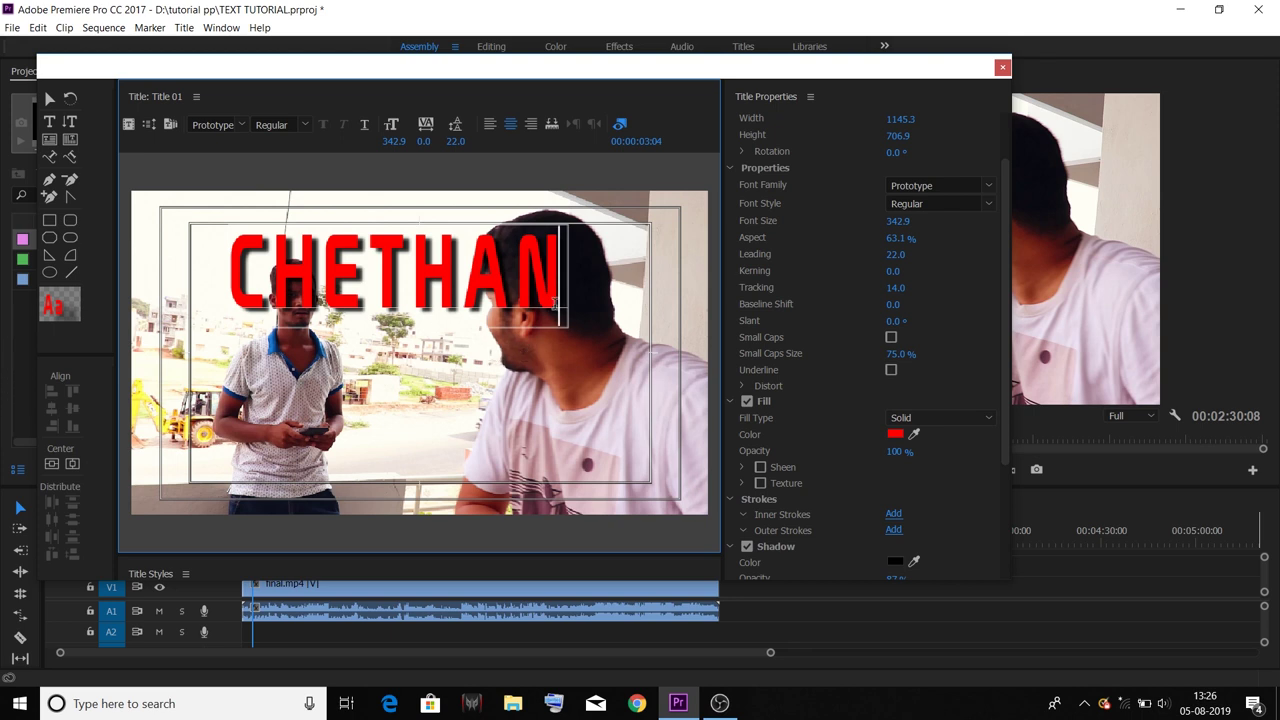
{"action": "left_click", "coordinate": [50, 219]}
{"action": "mouse_move", "coordinate": [209, 214]}
{"action": "left_mouse_down"}
{"action": "mouse_move", "coordinate": [530, 330]}
{"action": "mouse_move", "coordinate": [585, 330]}
{"action": "left_mouse_up"}
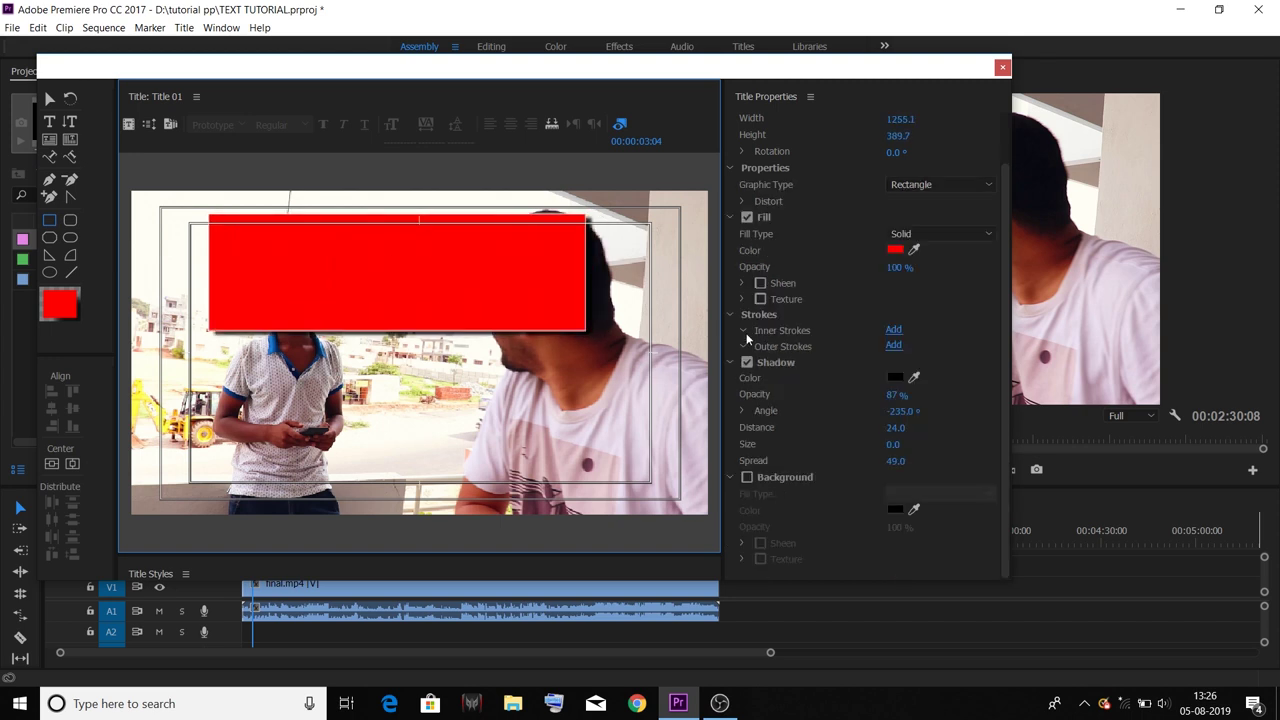
{"action": "left_click", "coordinate": [747, 217]}
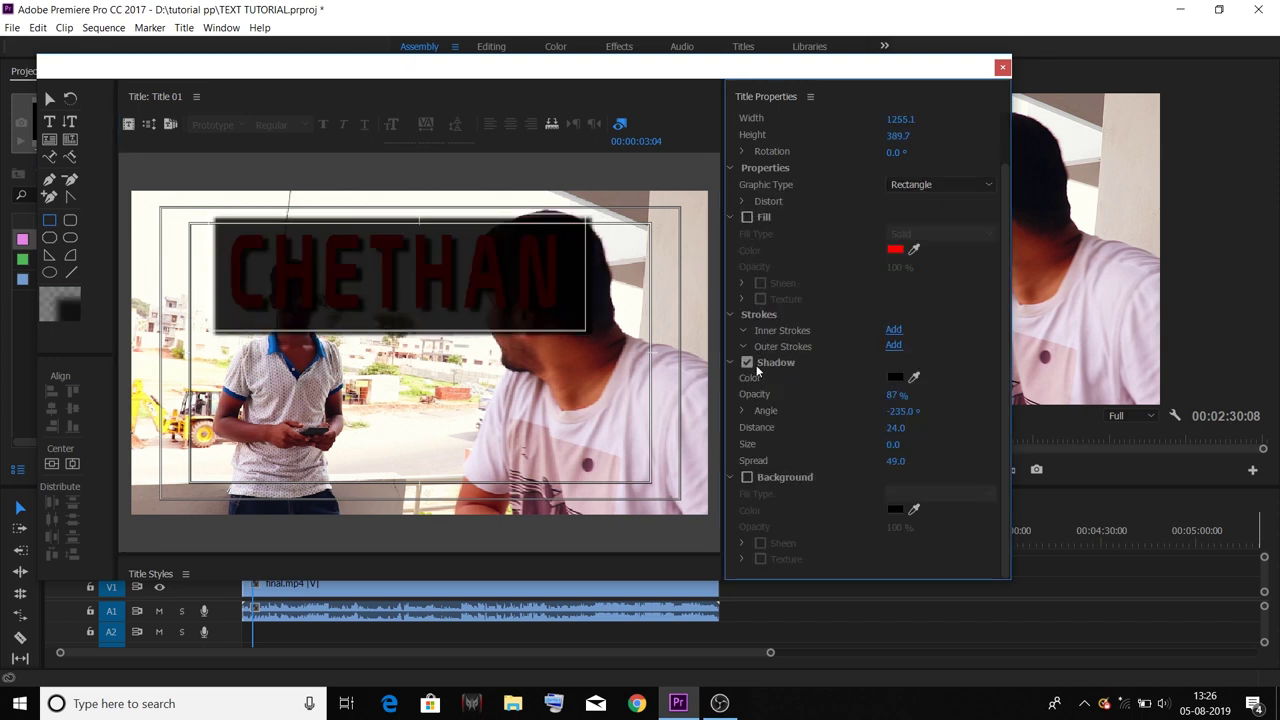
{"action": "left_click", "coordinate": [746, 363]}
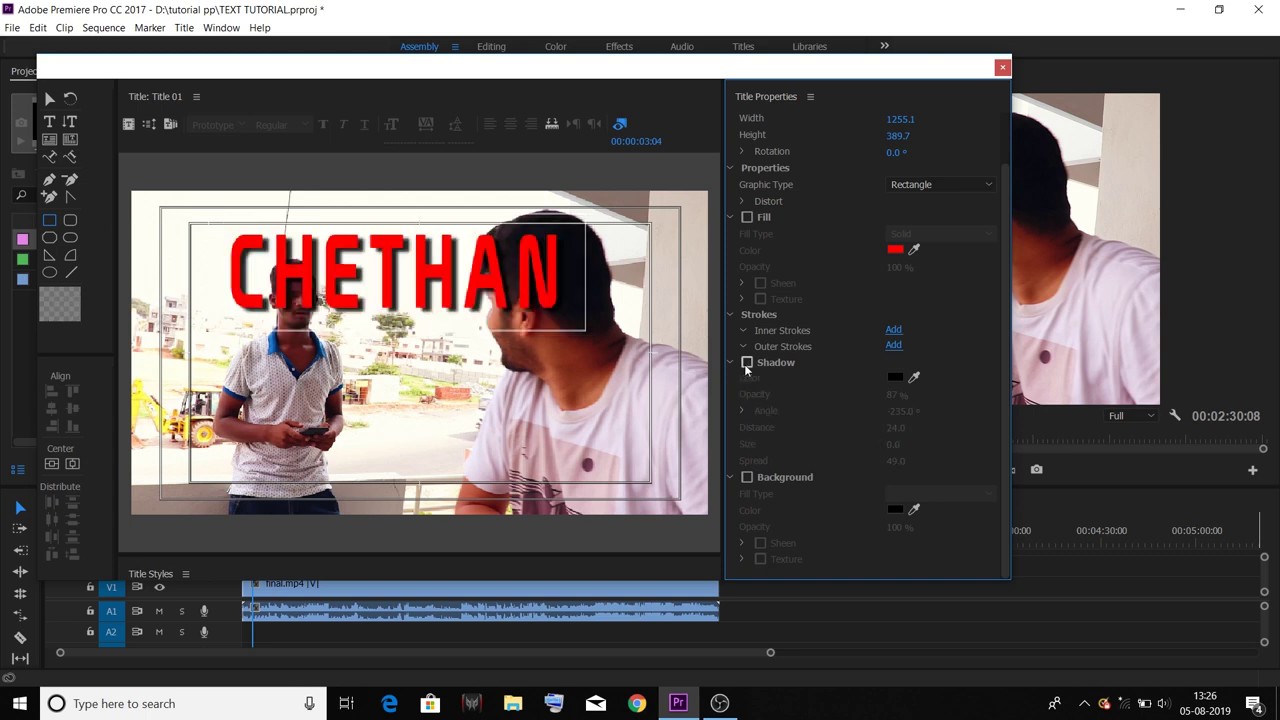
{"action": "left_click", "coordinate": [893, 345]}
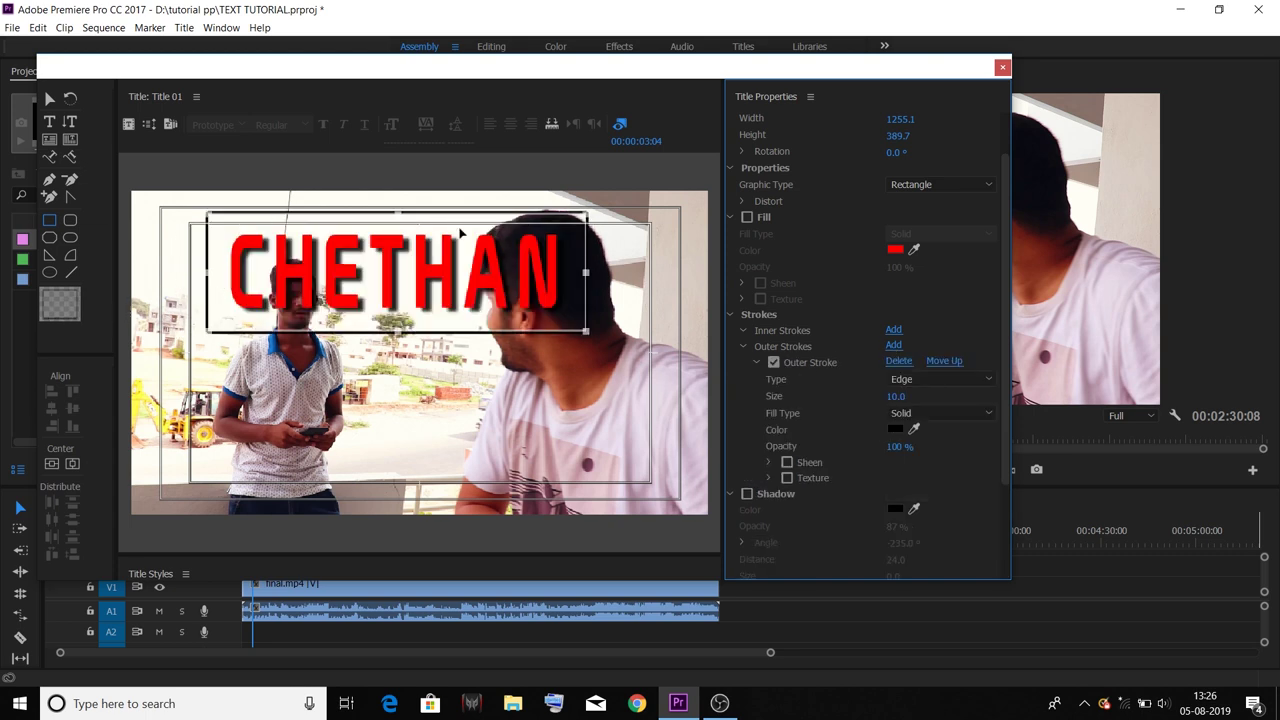
{"action": "left_click", "coordinate": [48, 100]}
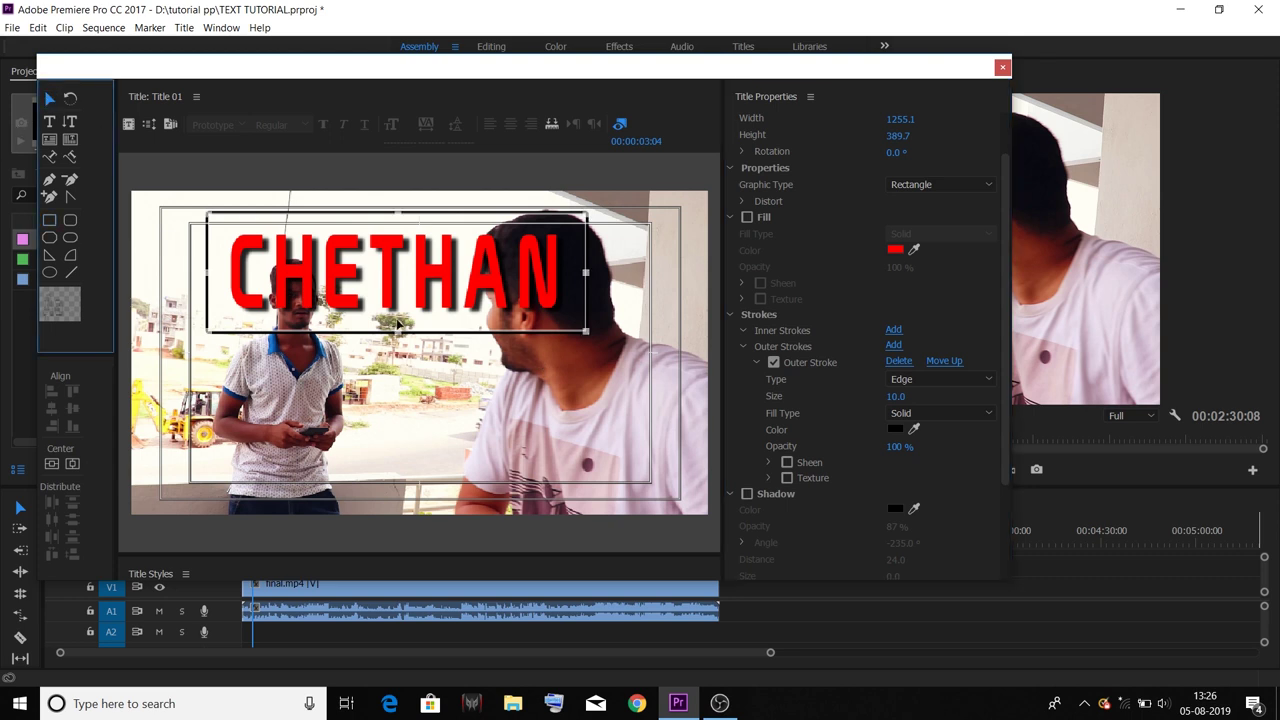
{"action": "left_click", "coordinate": [381, 408]}
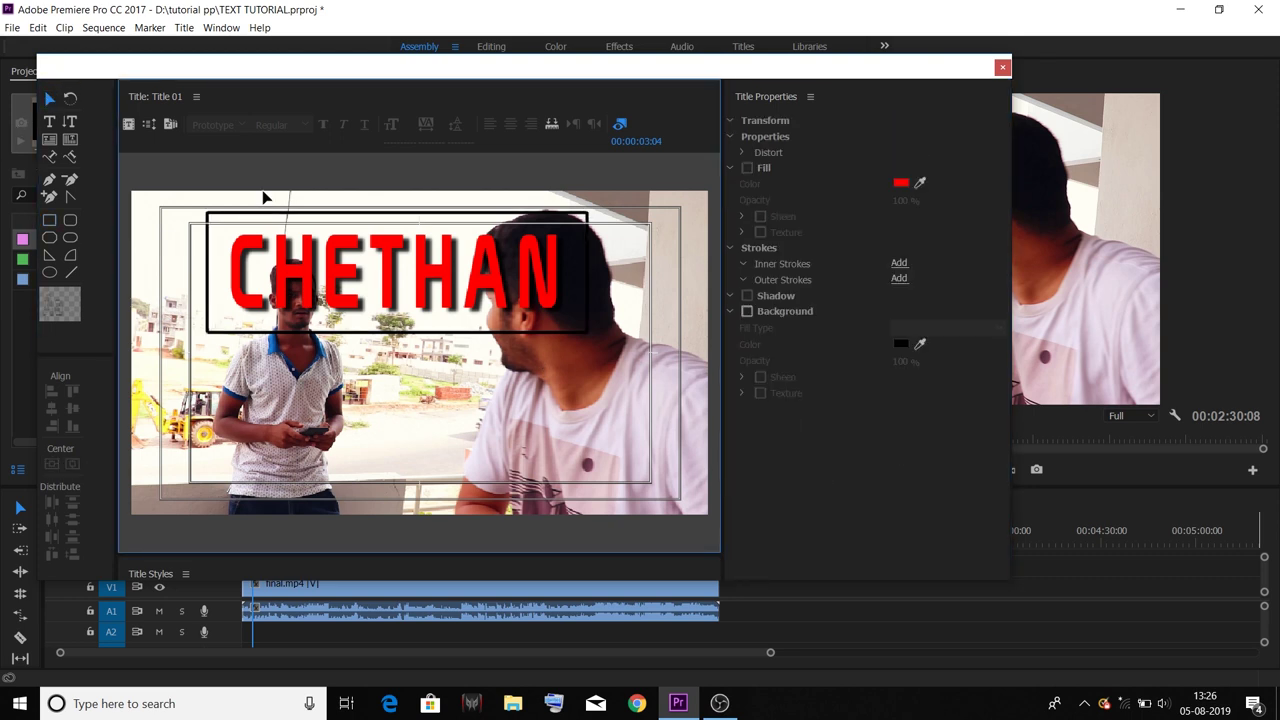
{"action": "left_click", "coordinate": [245, 331]}
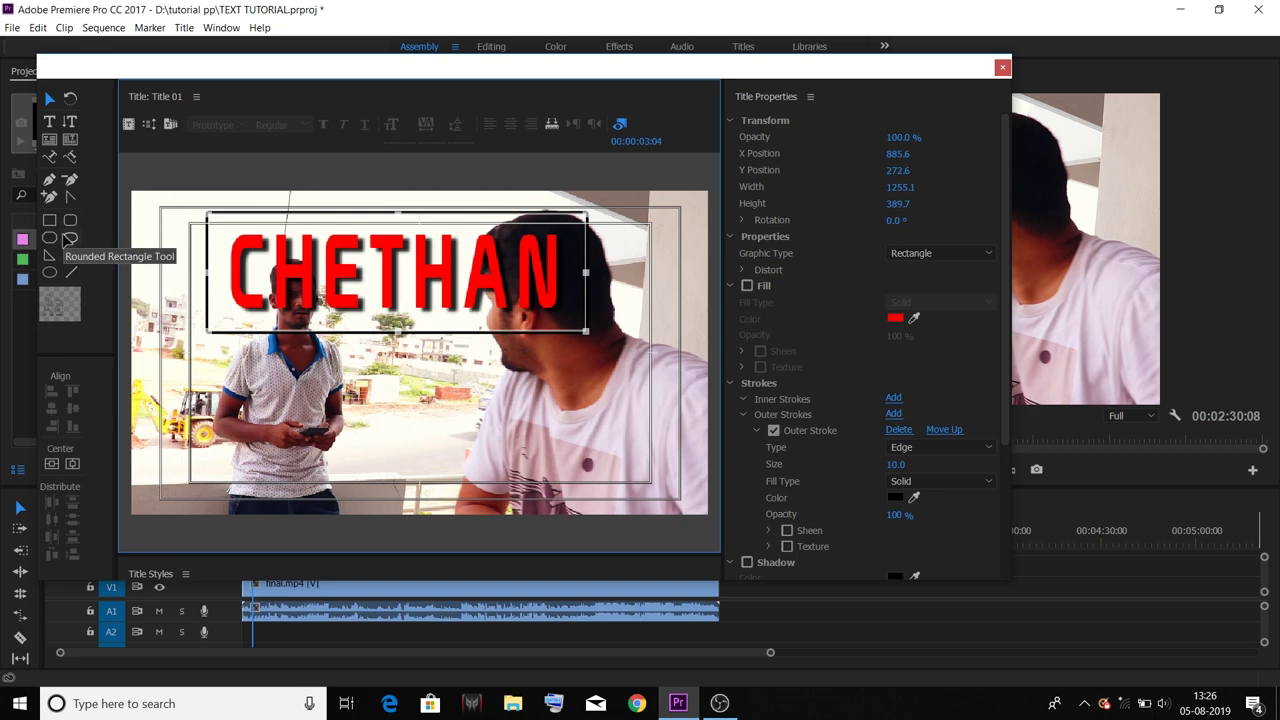
{"action": "key", "text": "Delete"}
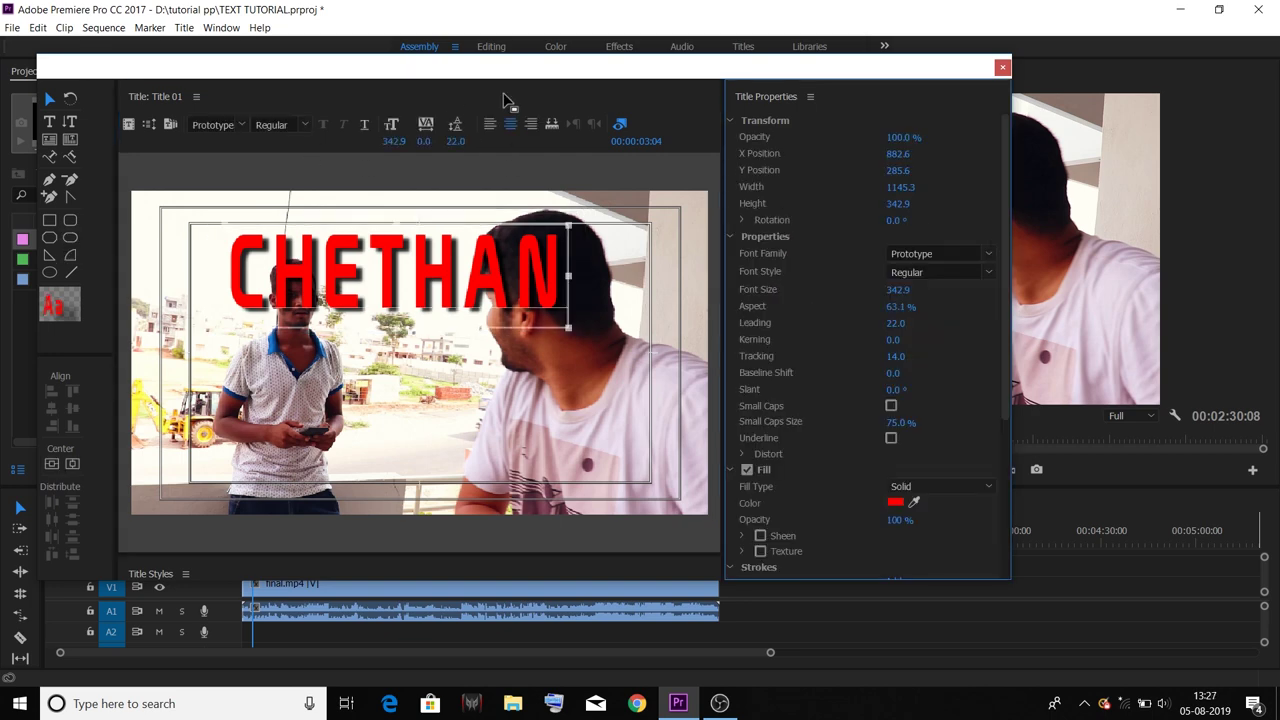
{"action": "left_click", "coordinate": [1004, 70]}
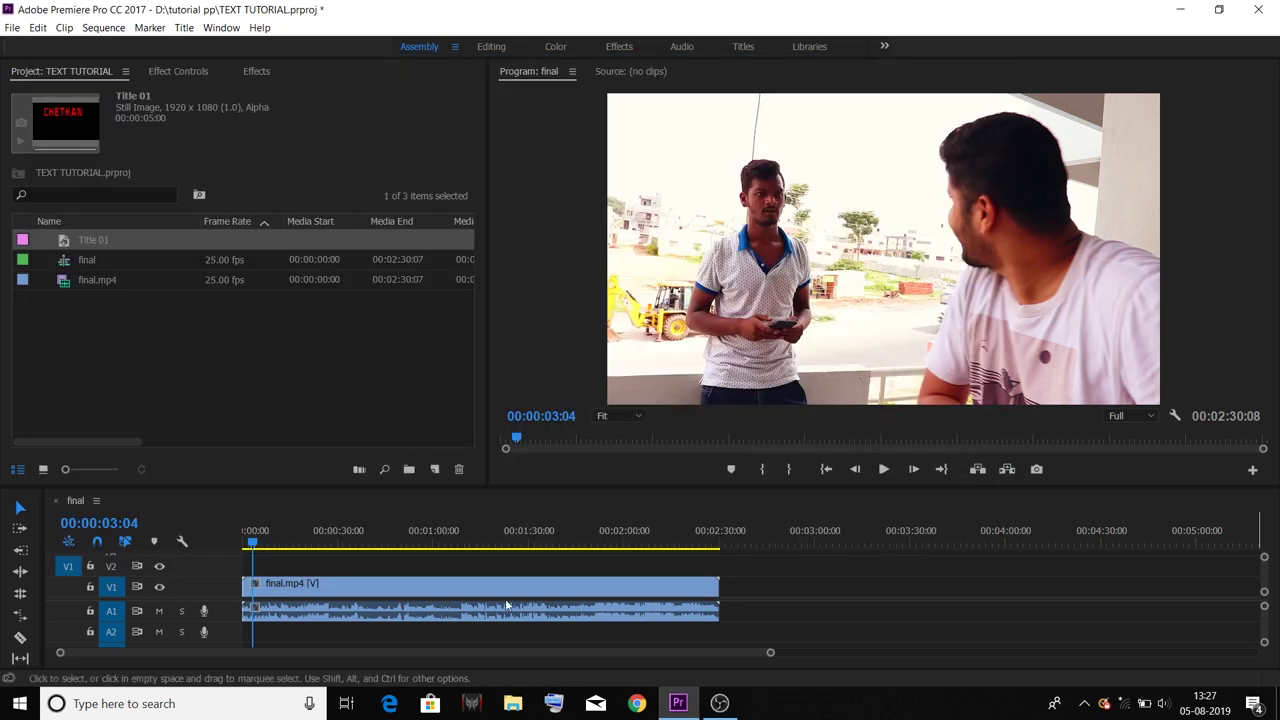
Drop Title 01 onto V2 over the start of final.mp4 and reopen it in the Titler.
{"action": "left_click", "coordinate": [65, 243]}
{"action": "mouse_move", "coordinate": [83, 259]}
{"action": "left_mouse_down"}
{"action": "mouse_move", "coordinate": [262, 568]}
{"action": "mouse_move", "coordinate": [263, 547]}
{"action": "left_mouse_up"}
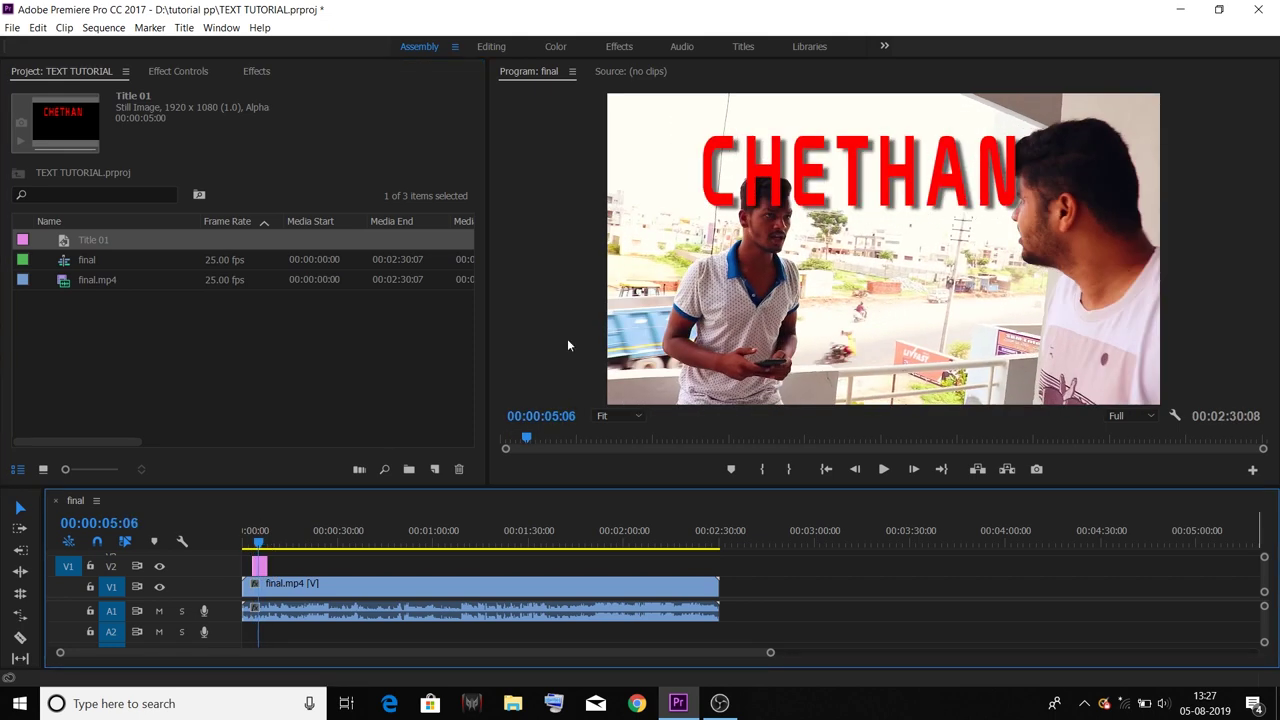
{"action": "left_click_drag", "start_coordinate": [260, 546], "coordinate": [298, 540]}
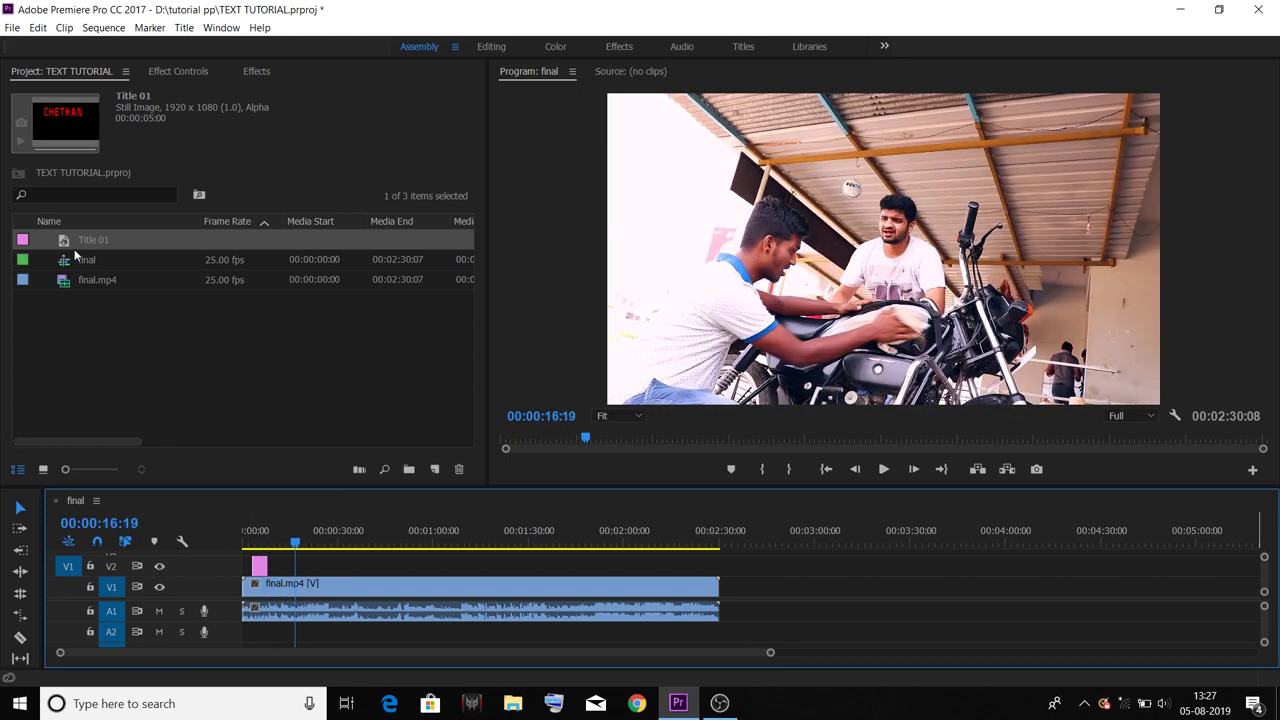
{"action": "mouse_move", "coordinate": [64, 240]}
{"action": "left_mouse_down"}
{"action": "mouse_move", "coordinate": [303, 568]}
{"action": "mouse_move", "coordinate": [258, 533]}
{"action": "left_mouse_up"}
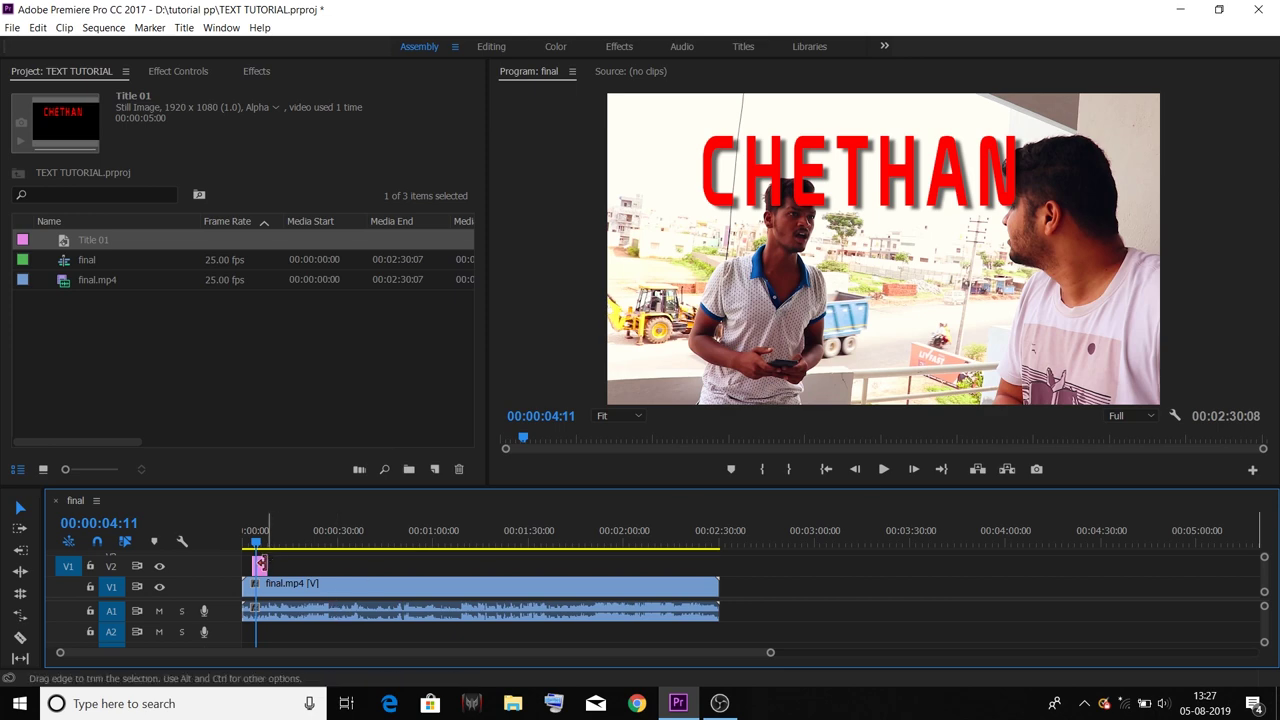
{"action": "double_click", "coordinate": [262, 566]}
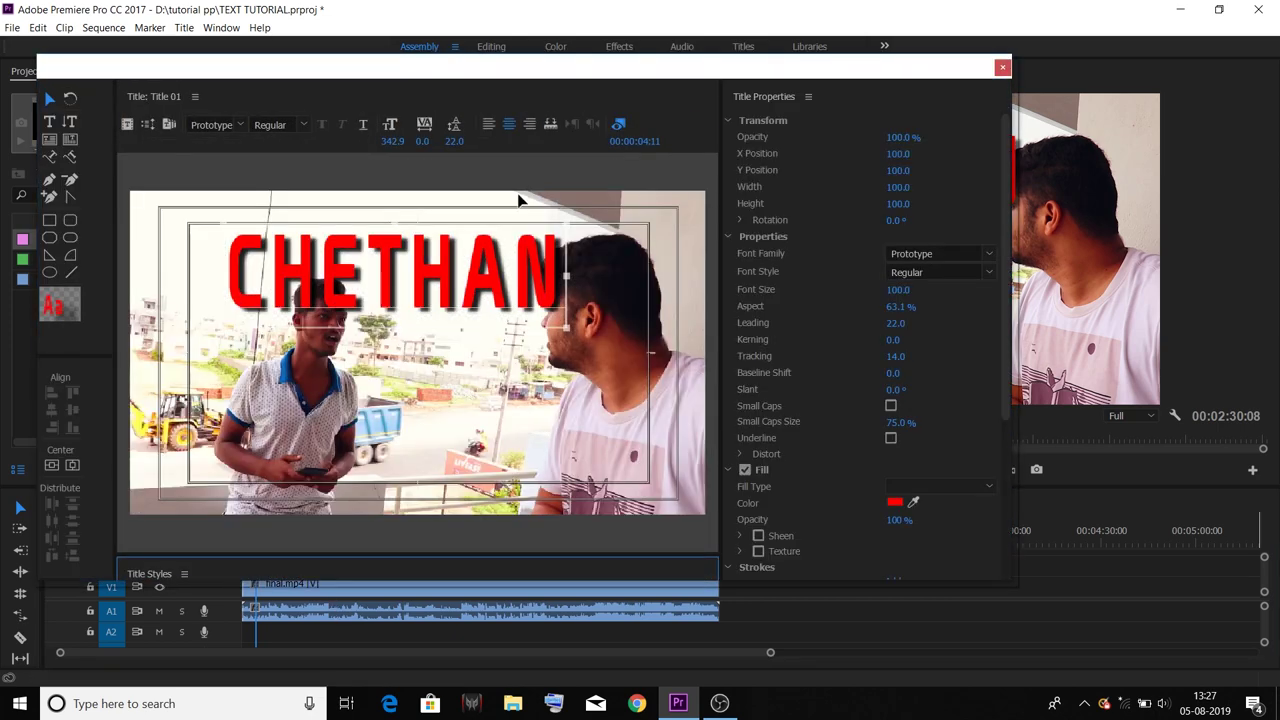
Add a second Title 01 clip on V2 near 17 seconds and open it.
{"action": "left_click", "coordinate": [1003, 67]}
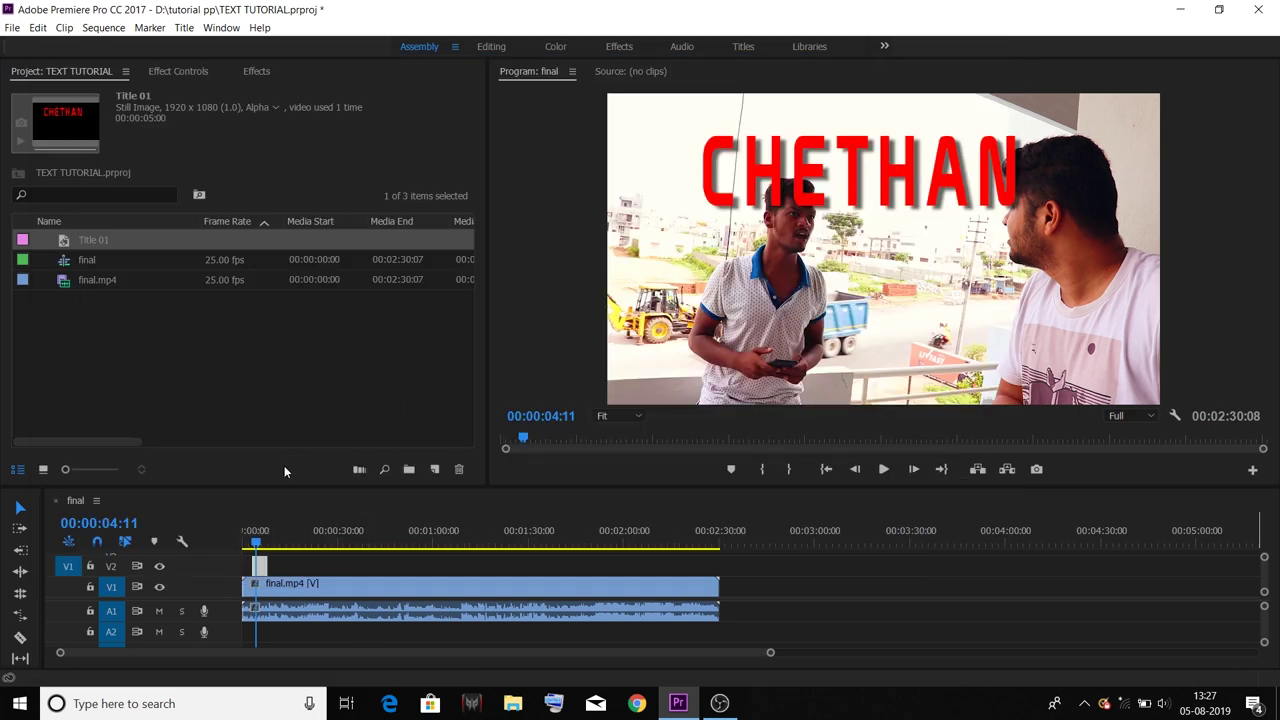
{"action": "left_click", "coordinate": [289, 535]}
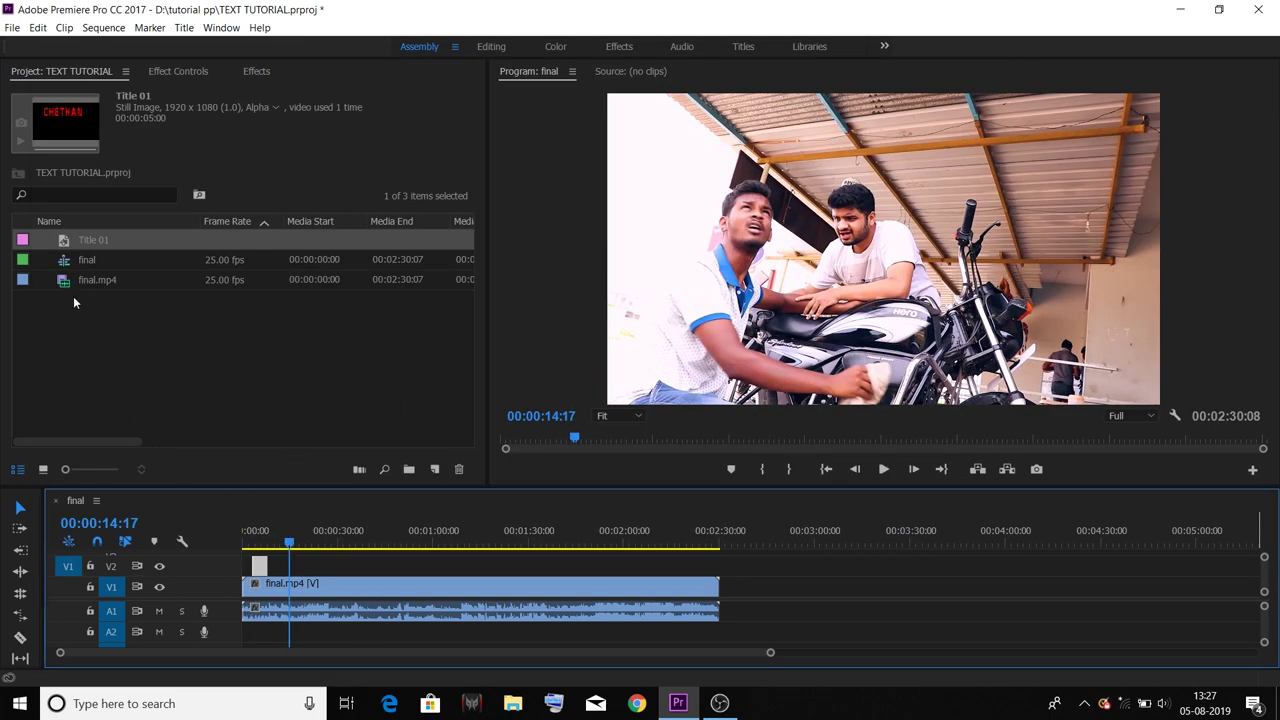
{"action": "left_click_drag", "start_coordinate": [48, 246], "coordinate": [288, 562]}
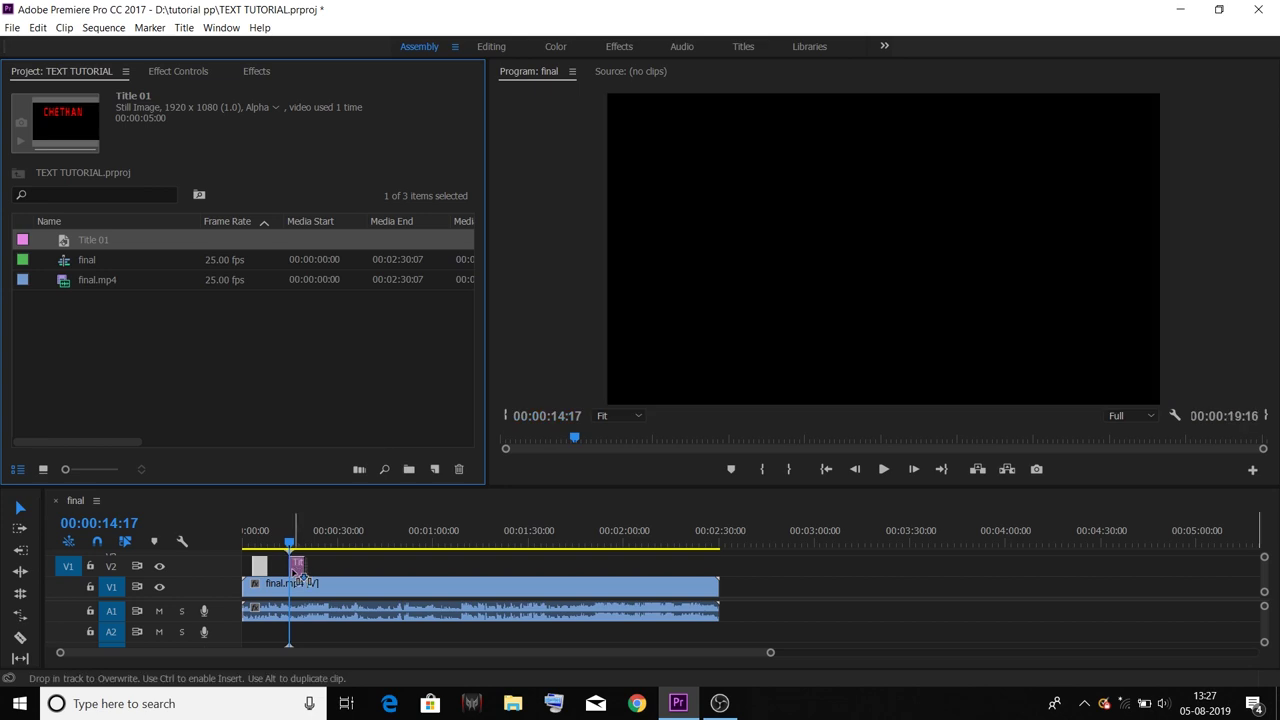
{"action": "left_click", "coordinate": [296, 541]}
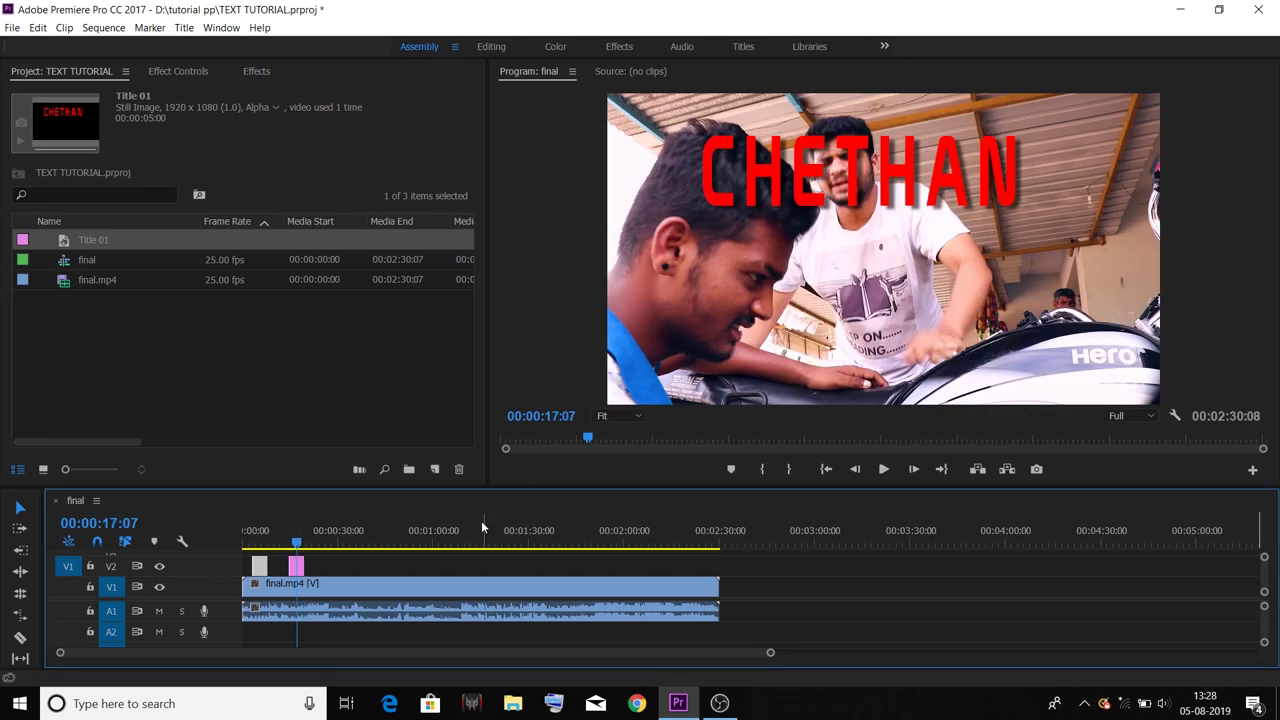
{"action": "left_click_drag", "start_coordinate": [309, 562], "coordinate": [305, 567]}
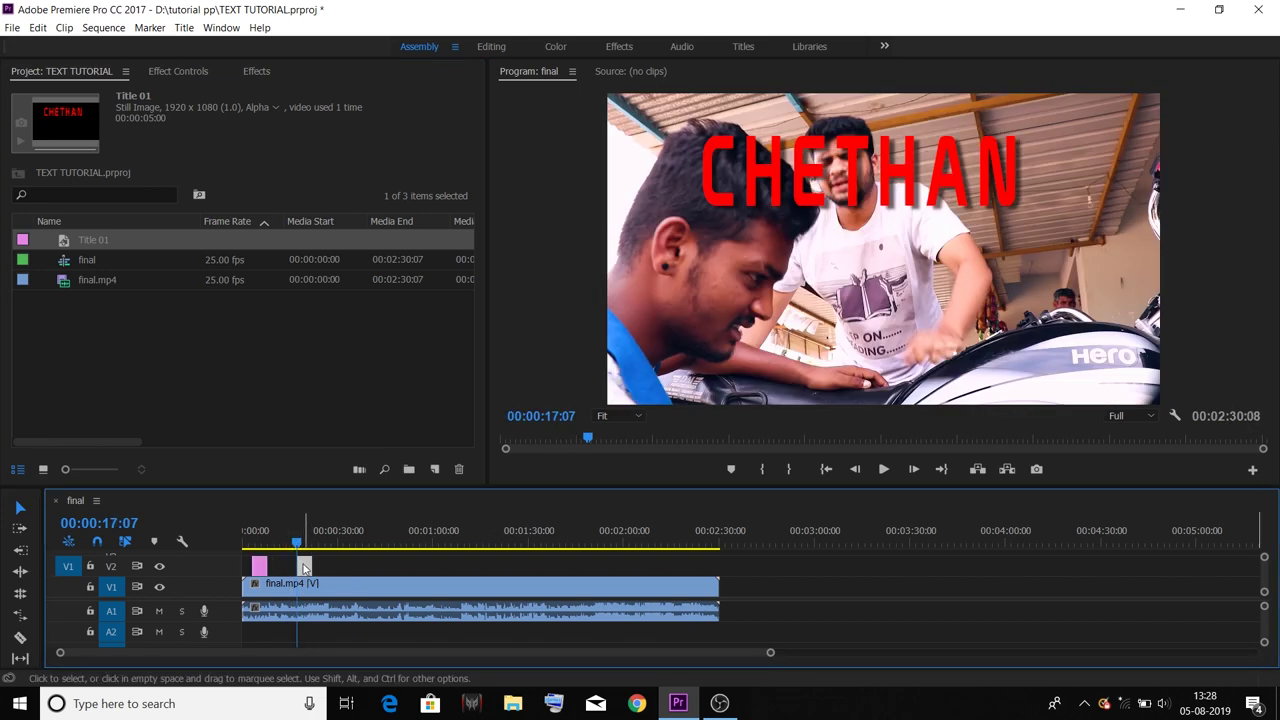
{"action": "double_click", "coordinate": [305, 567]}
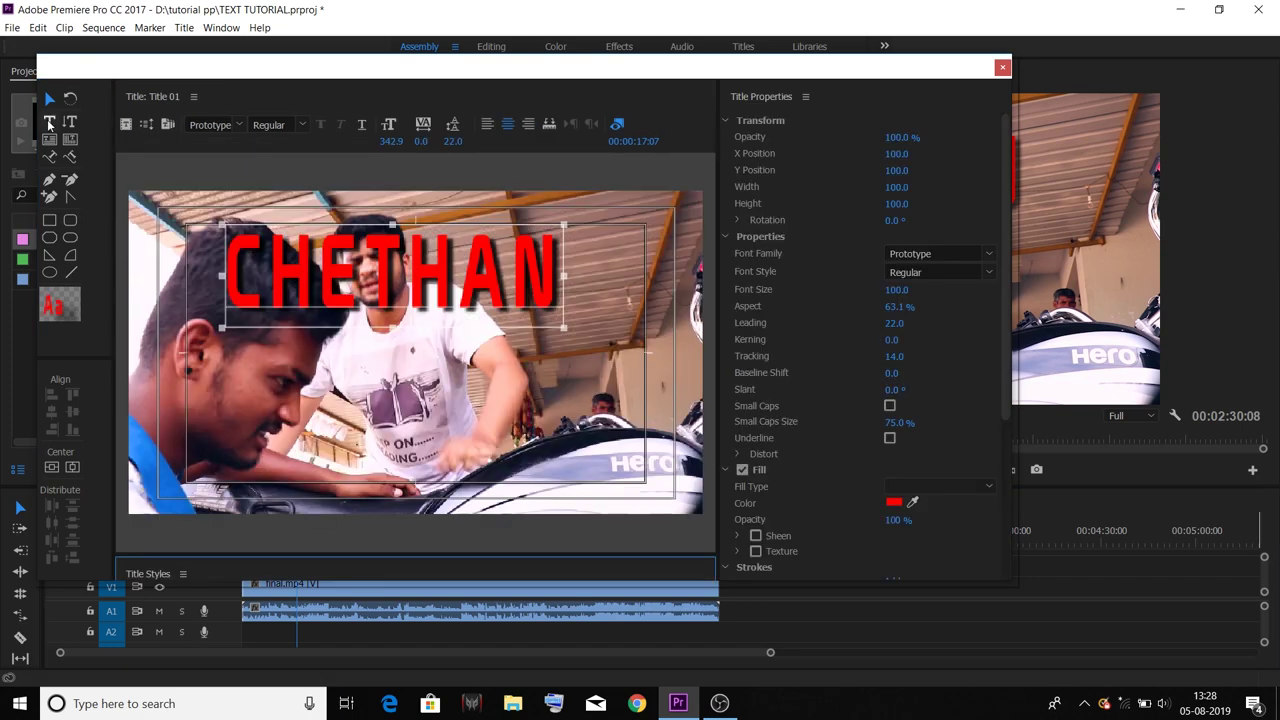
Replace the copy's text CHETHAN with SUBSCRIBE.
{"action": "left_click", "coordinate": [49, 122]}
{"action": "key", "text": "ctrl+a"}
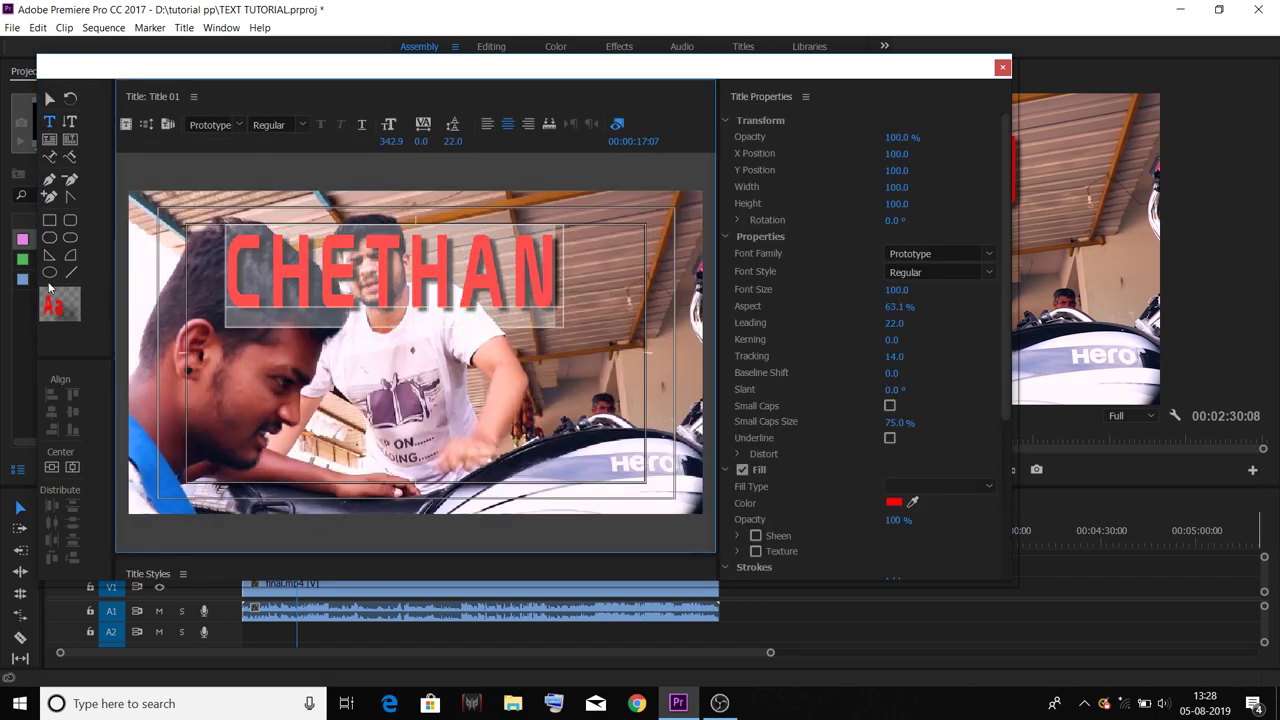
{"action": "type", "text": "SUBSCRIBE"}
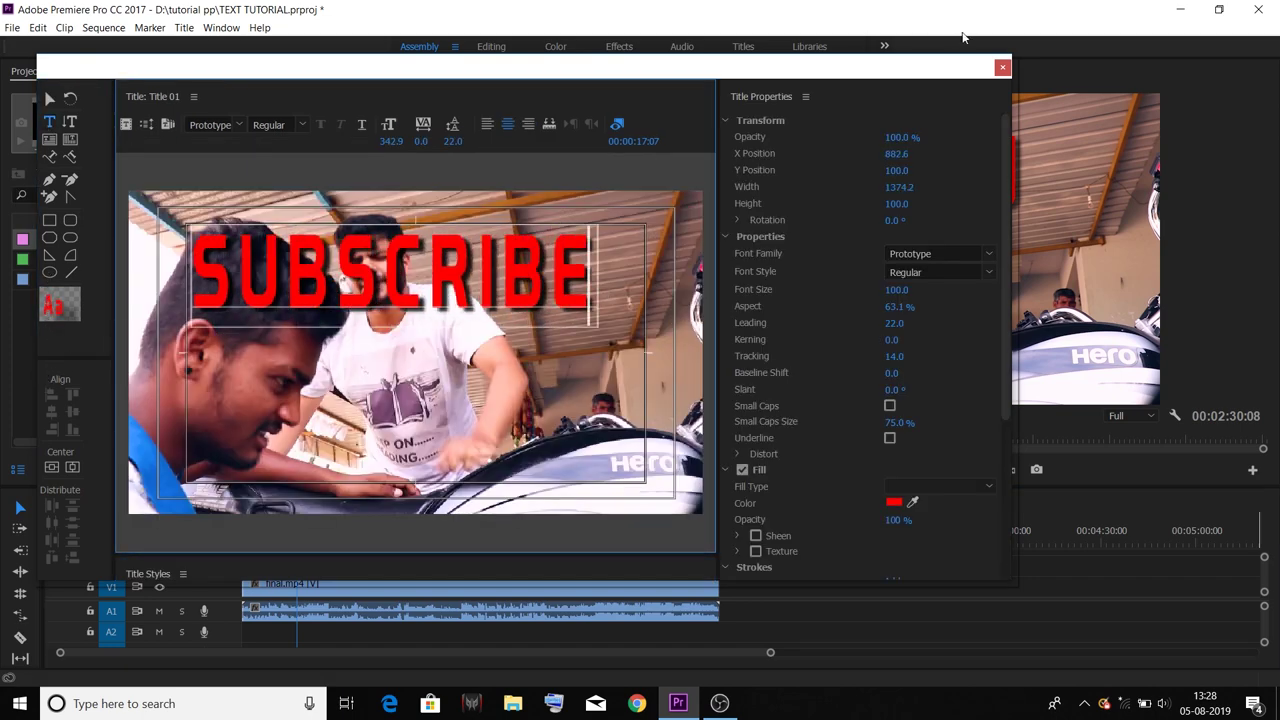
{"action": "left_click", "coordinate": [1002, 67]}
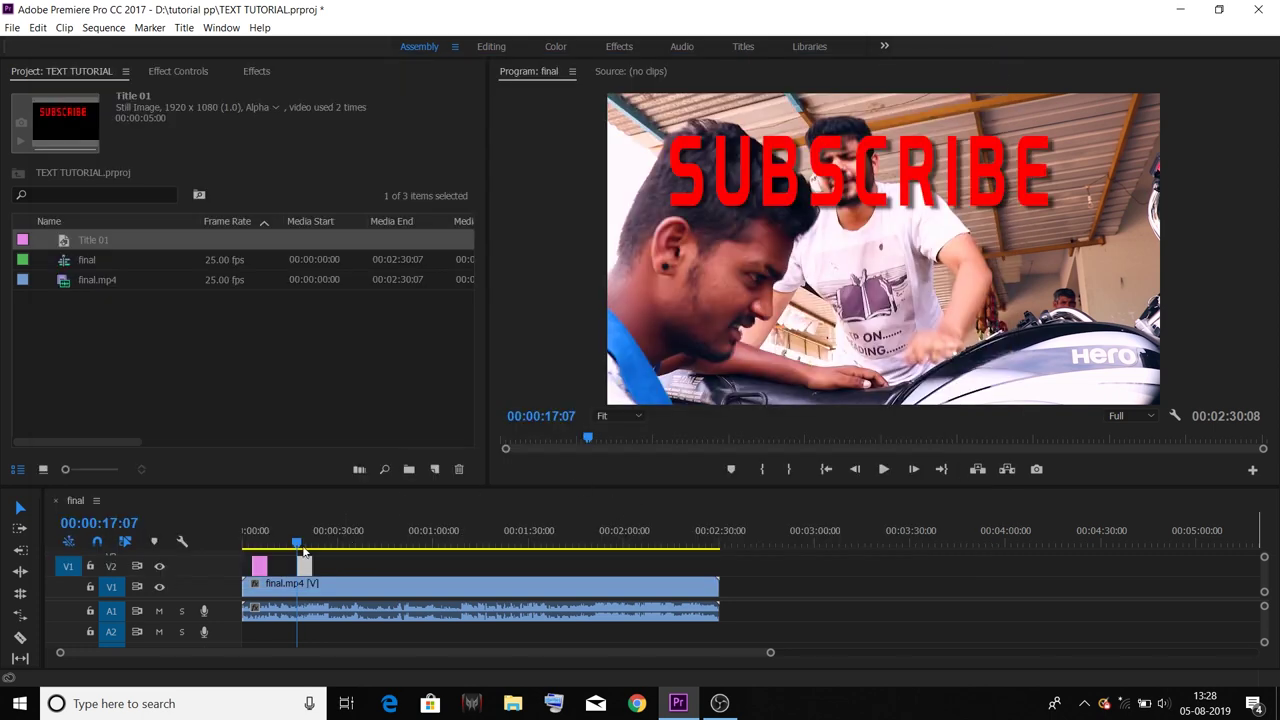
{"action": "left_click_drag", "start_coordinate": [300, 545], "coordinate": [262, 541]}
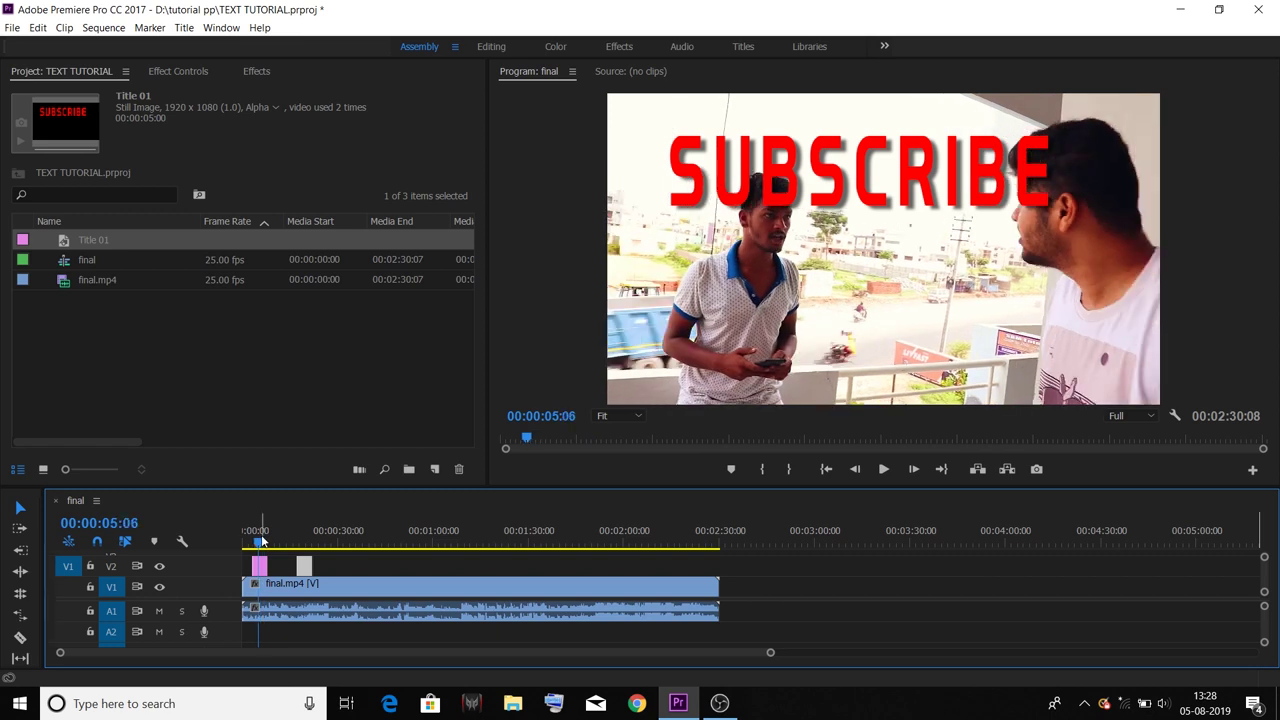
{"action": "left_click", "coordinate": [62, 245]}
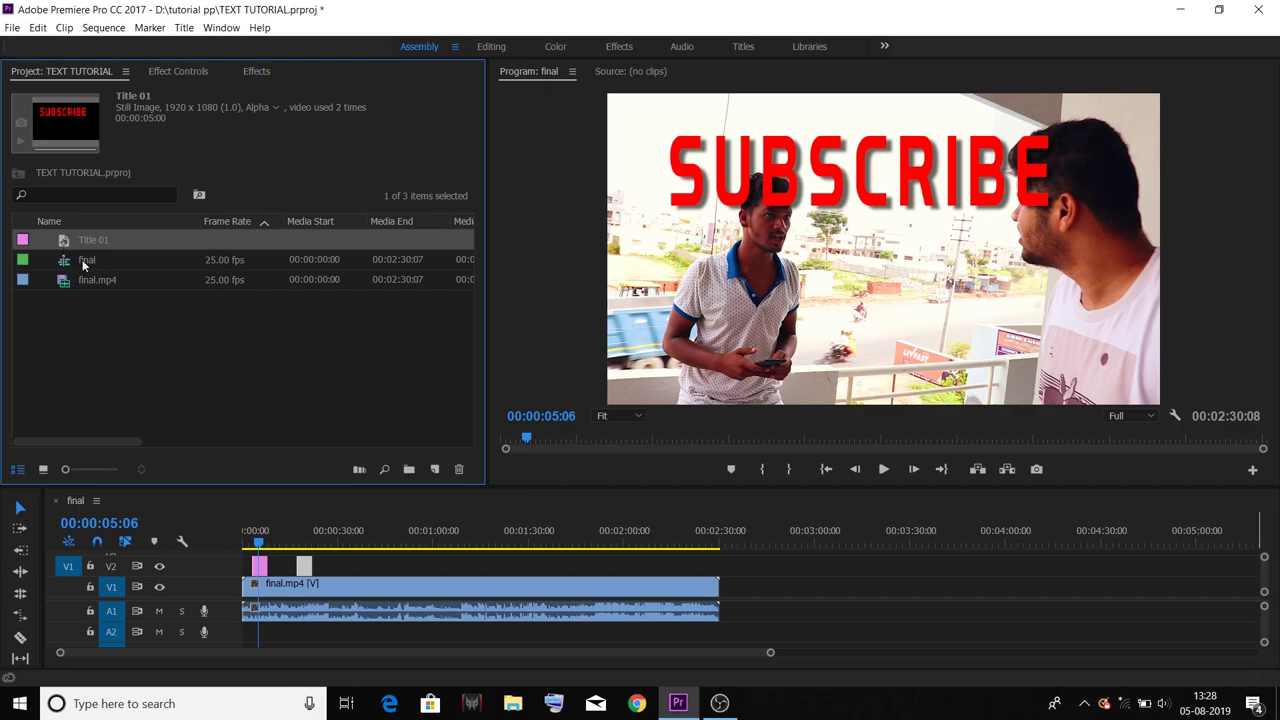
{"action": "mouse_move", "coordinate": [250, 530]}
{"action": "left_mouse_down"}
{"action": "mouse_move", "coordinate": [529, 577]}
{"action": "mouse_move", "coordinate": [370, 565]}
{"action": "mouse_move", "coordinate": [305, 530]}
{"action": "mouse_move", "coordinate": [302, 542]}
{"action": "left_mouse_up"}
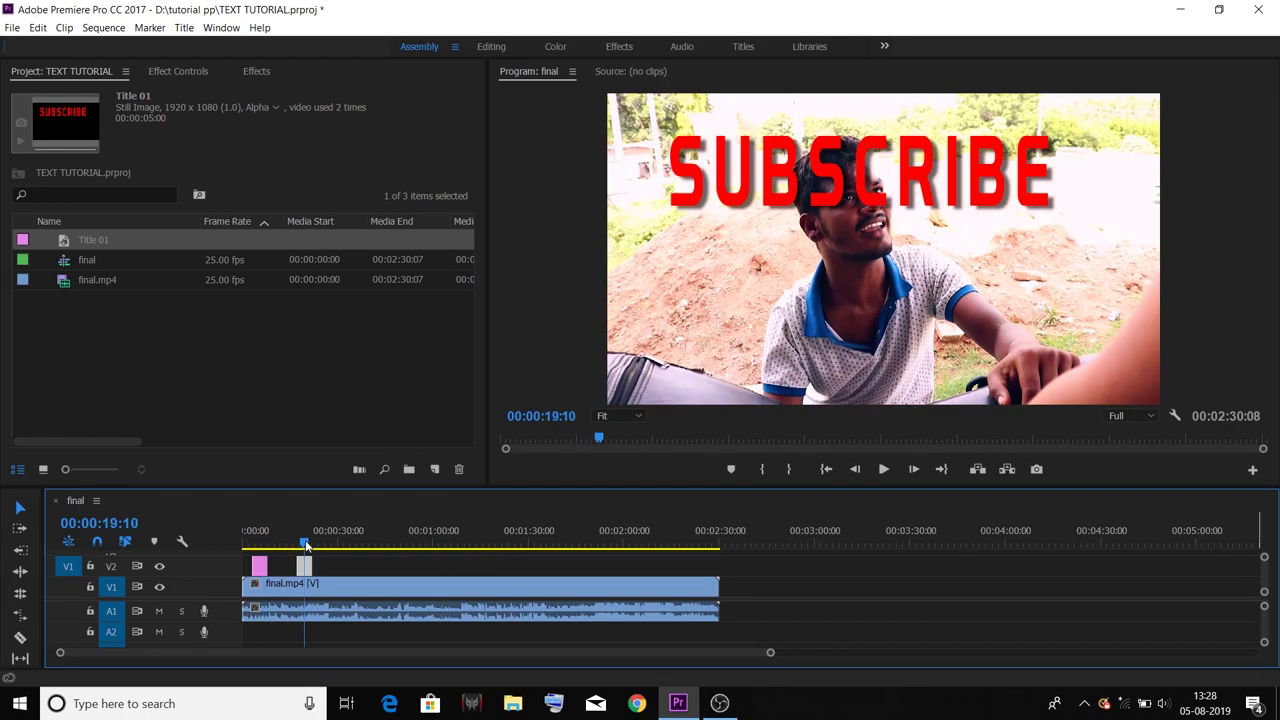
Check the title at about 6, 25 and 17 seconds, then start a new Title item.
{"action": "left_click", "coordinate": [434, 469]}
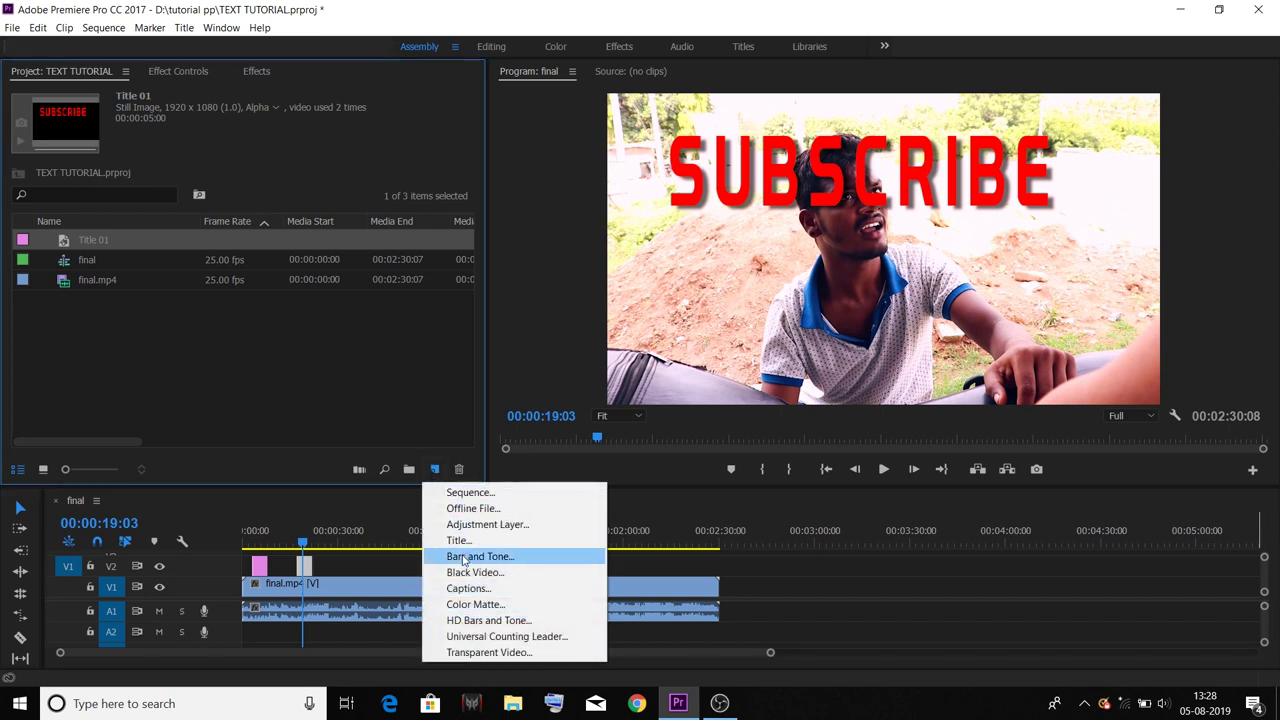
{"action": "left_click", "coordinate": [390, 440]}
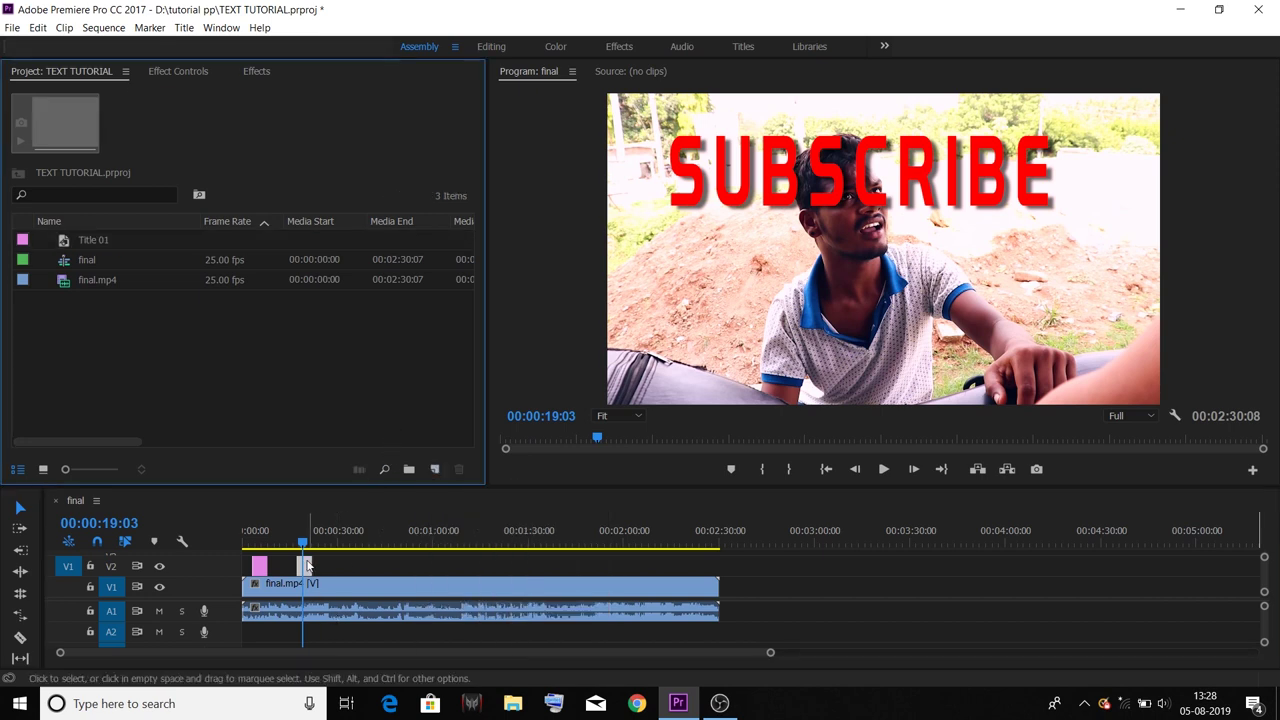
{"action": "left_click", "coordinate": [72, 242]}
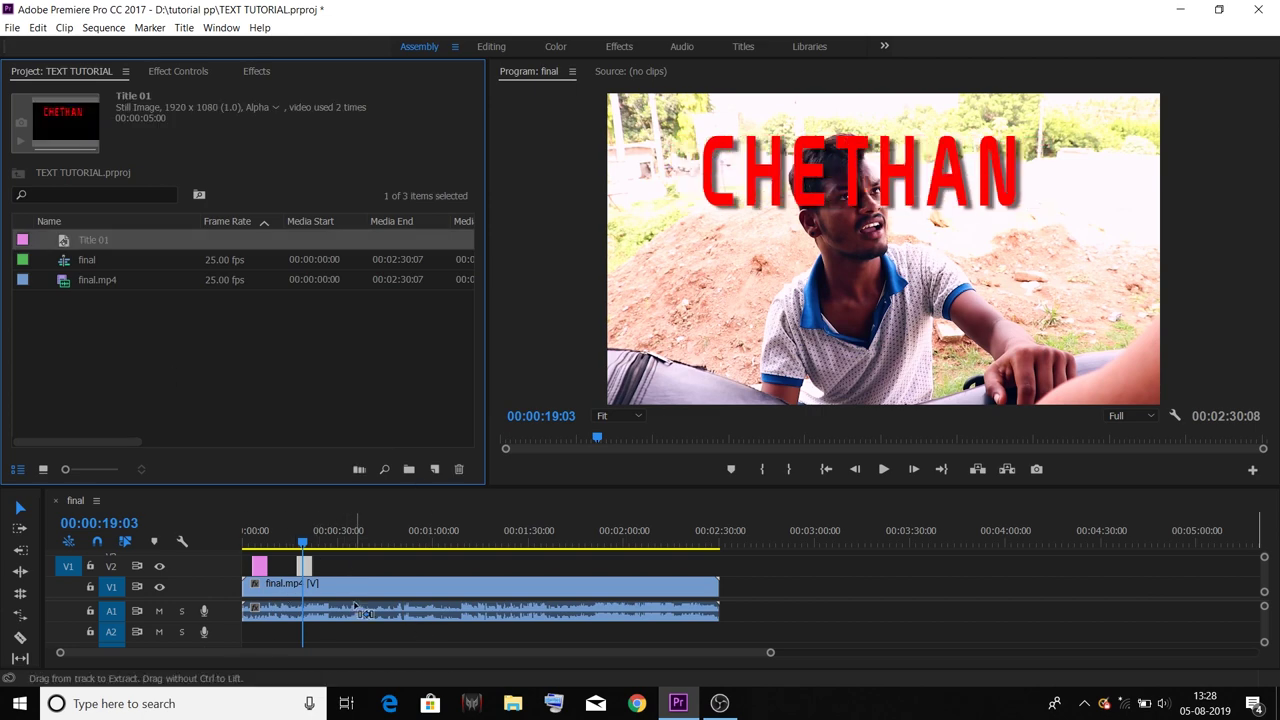
{"action": "left_click", "coordinate": [265, 543]}
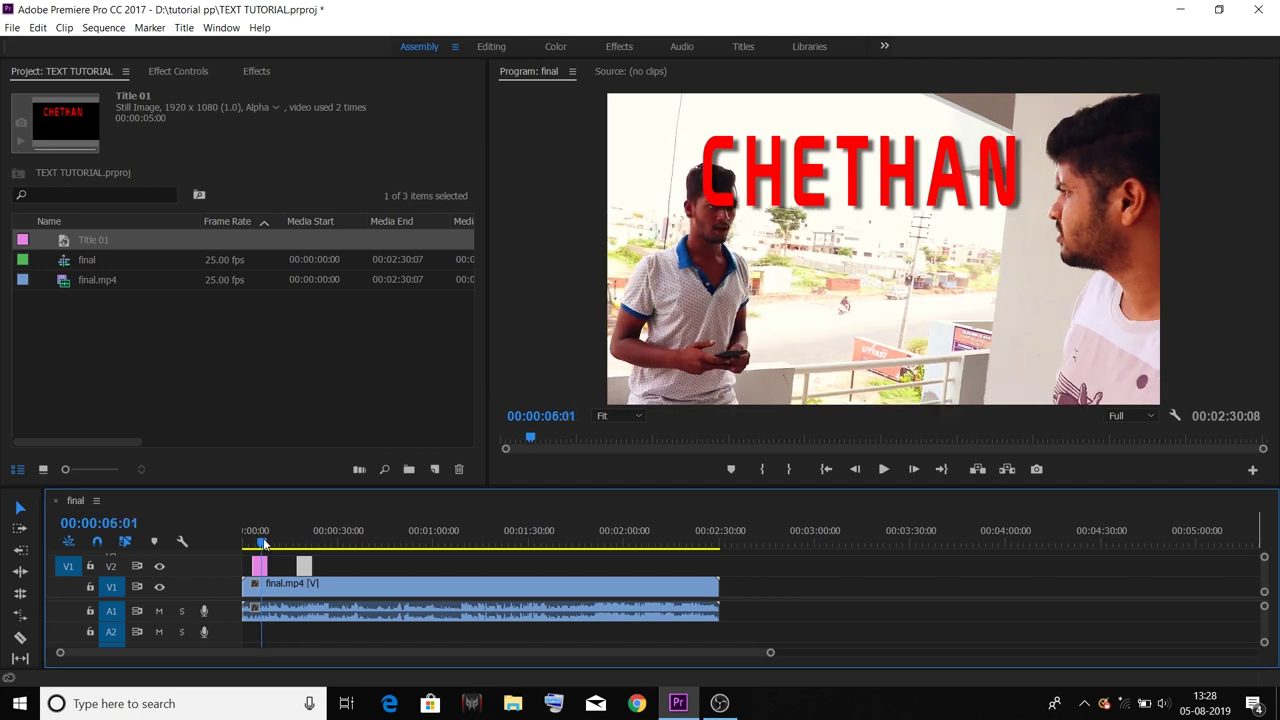
{"action": "left_click", "coordinate": [325, 532]}
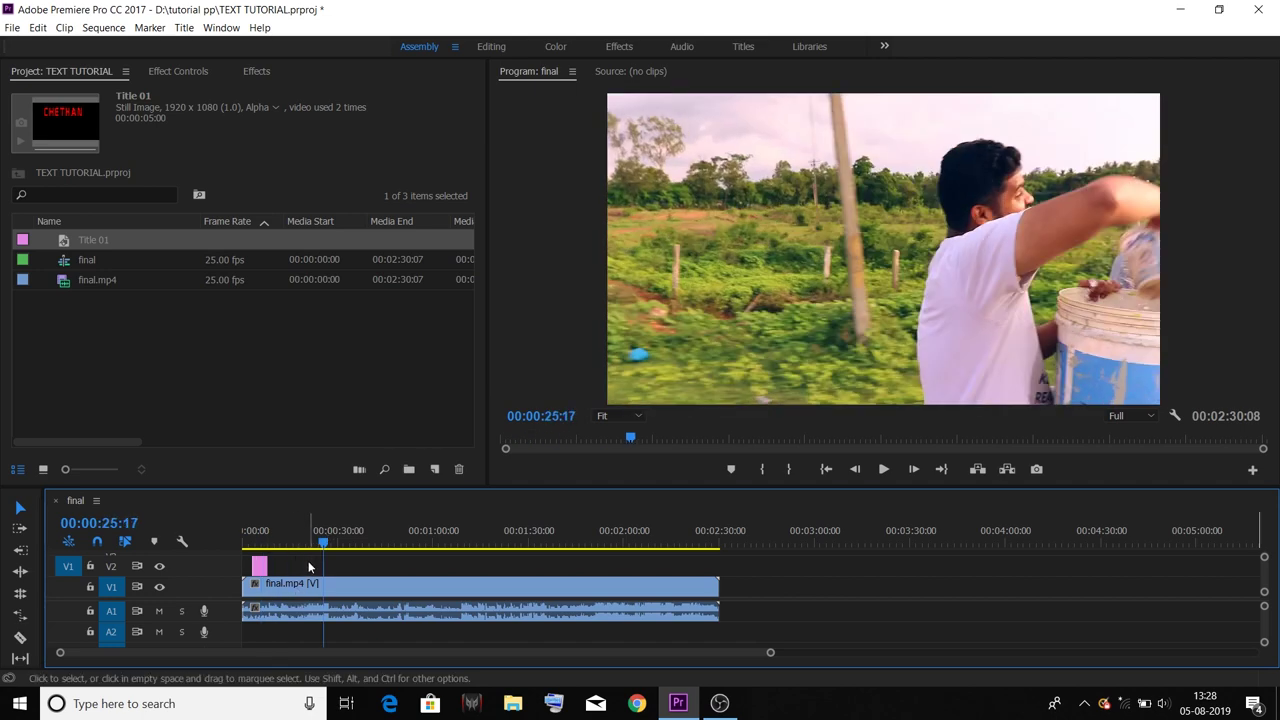
{"action": "left_click", "coordinate": [298, 543]}
{"action": "left_click", "coordinate": [435, 469]}
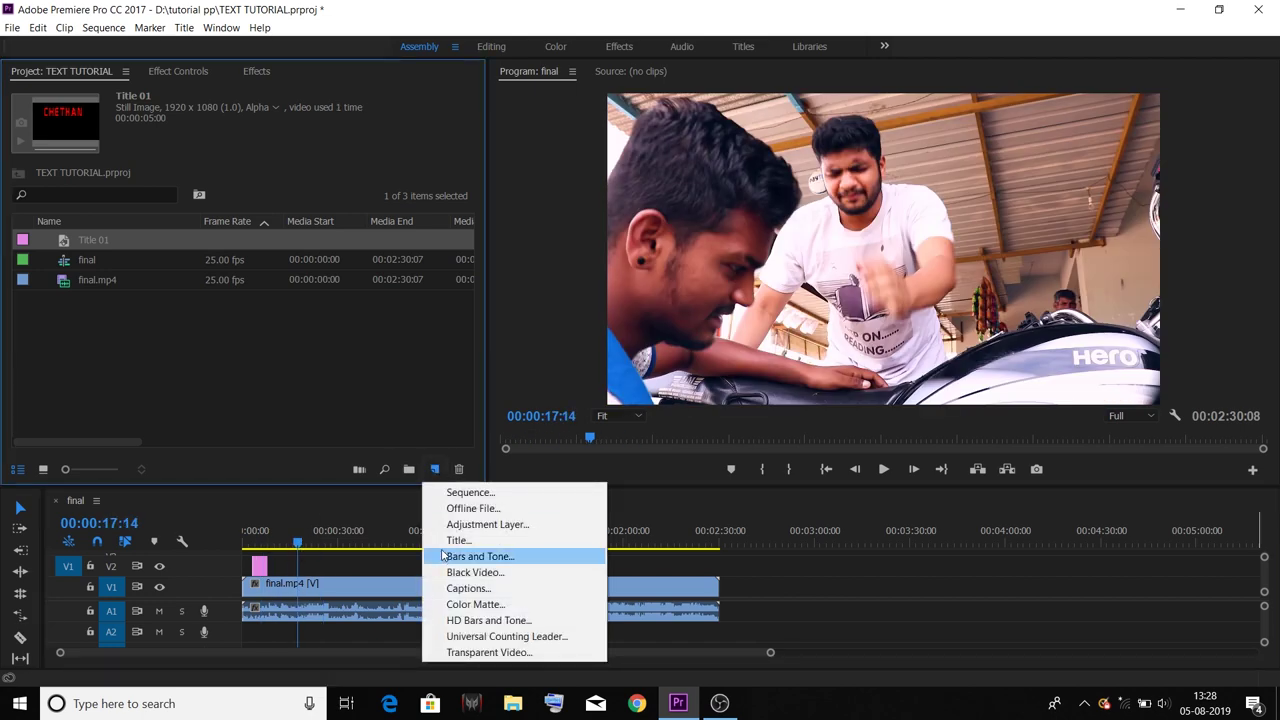
{"action": "left_click", "coordinate": [446, 540]}
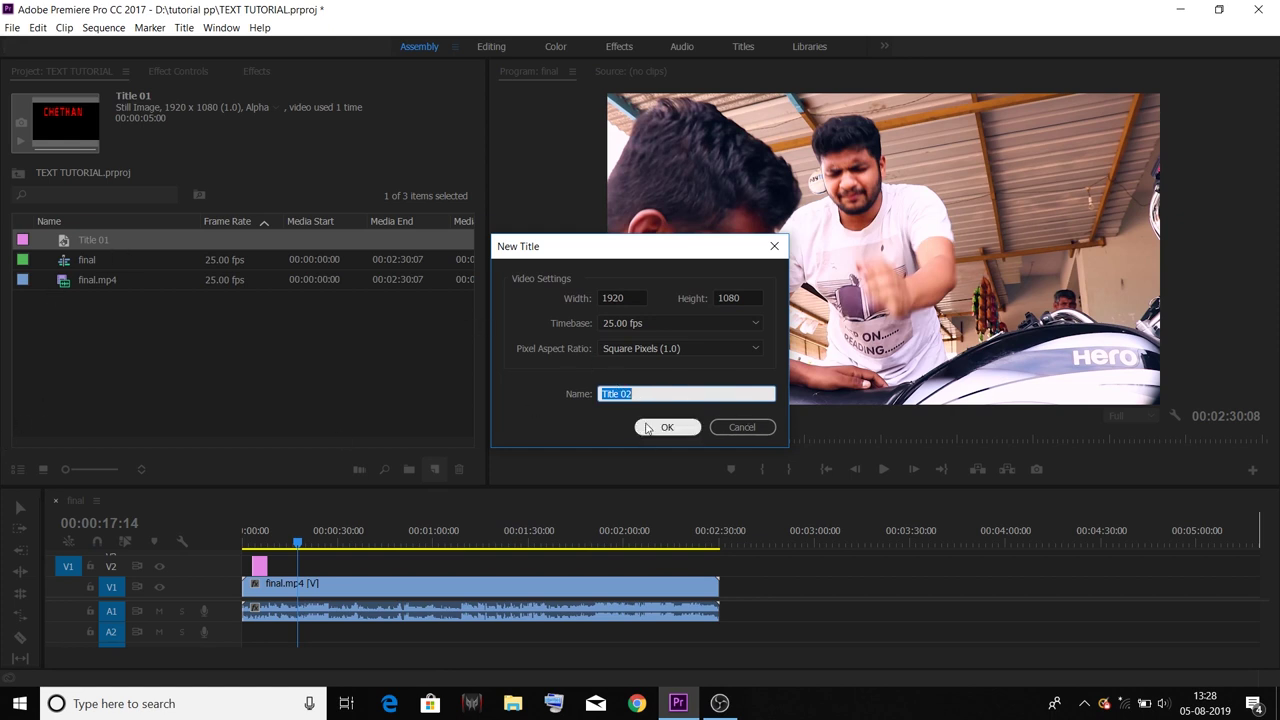
Create Title 02 reading FILM GURU and drop it on V2 near 18 seconds.
{"action": "left_click", "coordinate": [667, 427]}
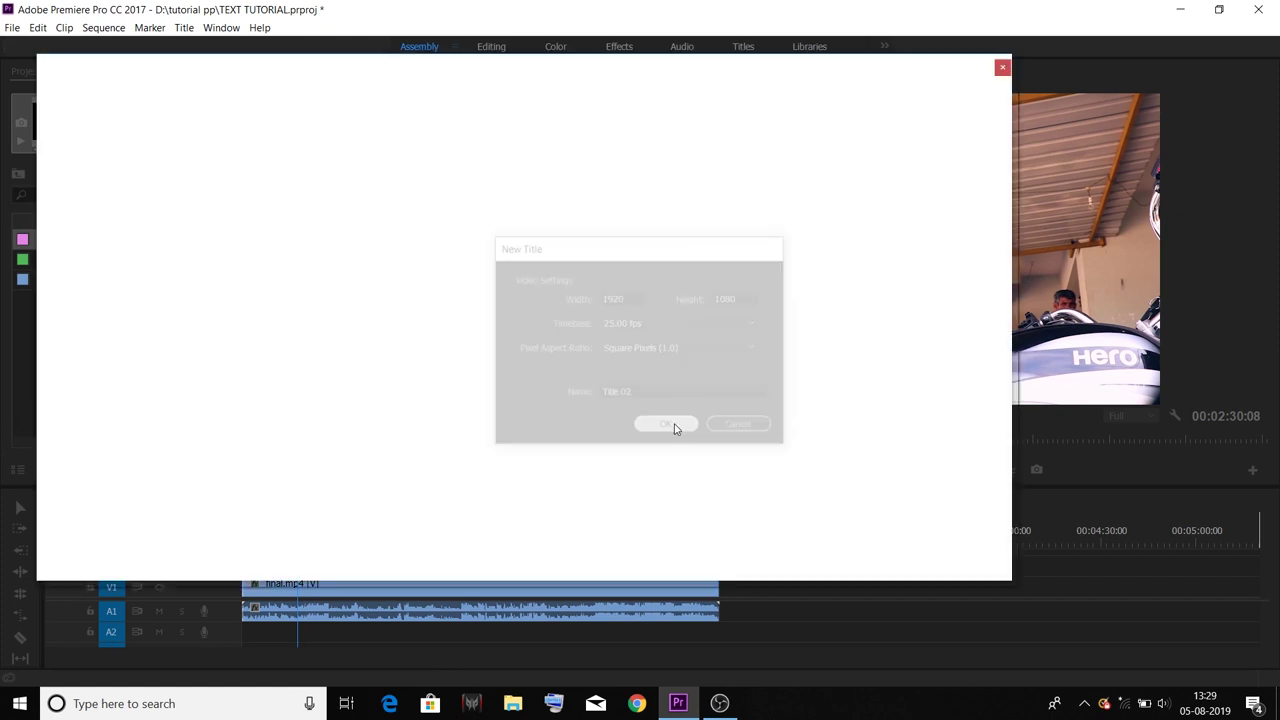
{"action": "left_click", "coordinate": [246, 298]}
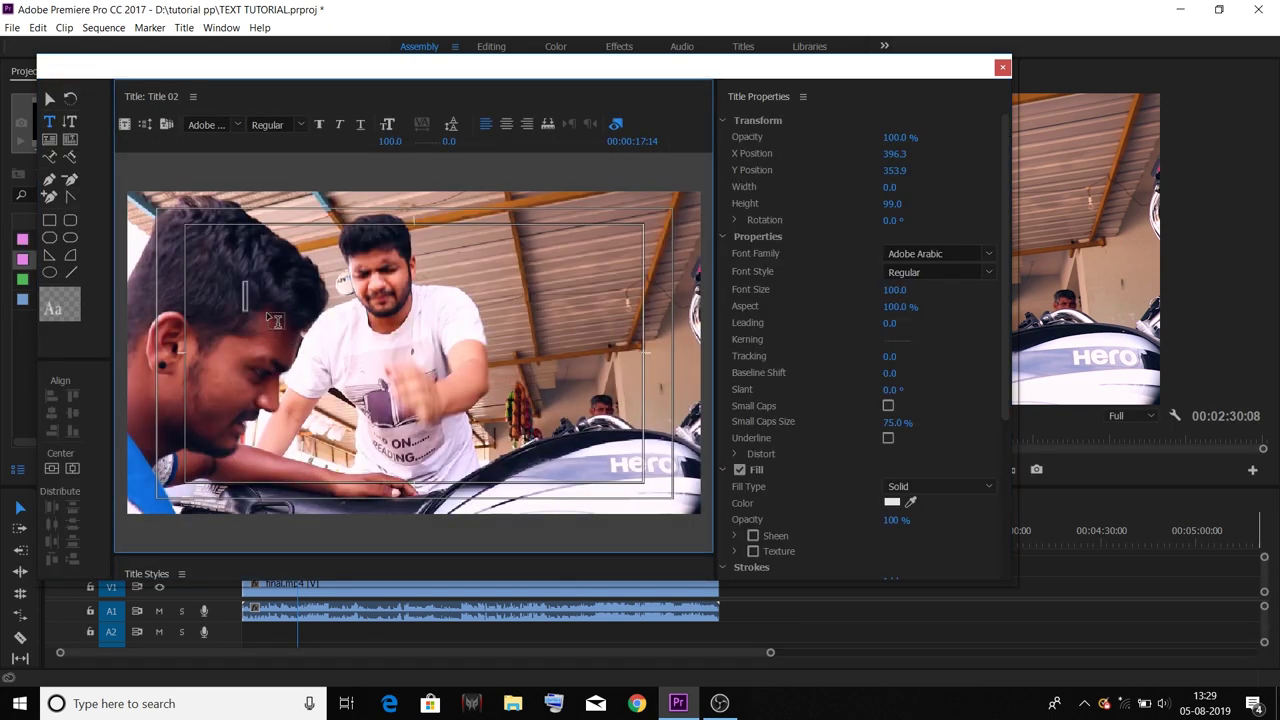
{"action": "type", "text": "FILM GUR"}
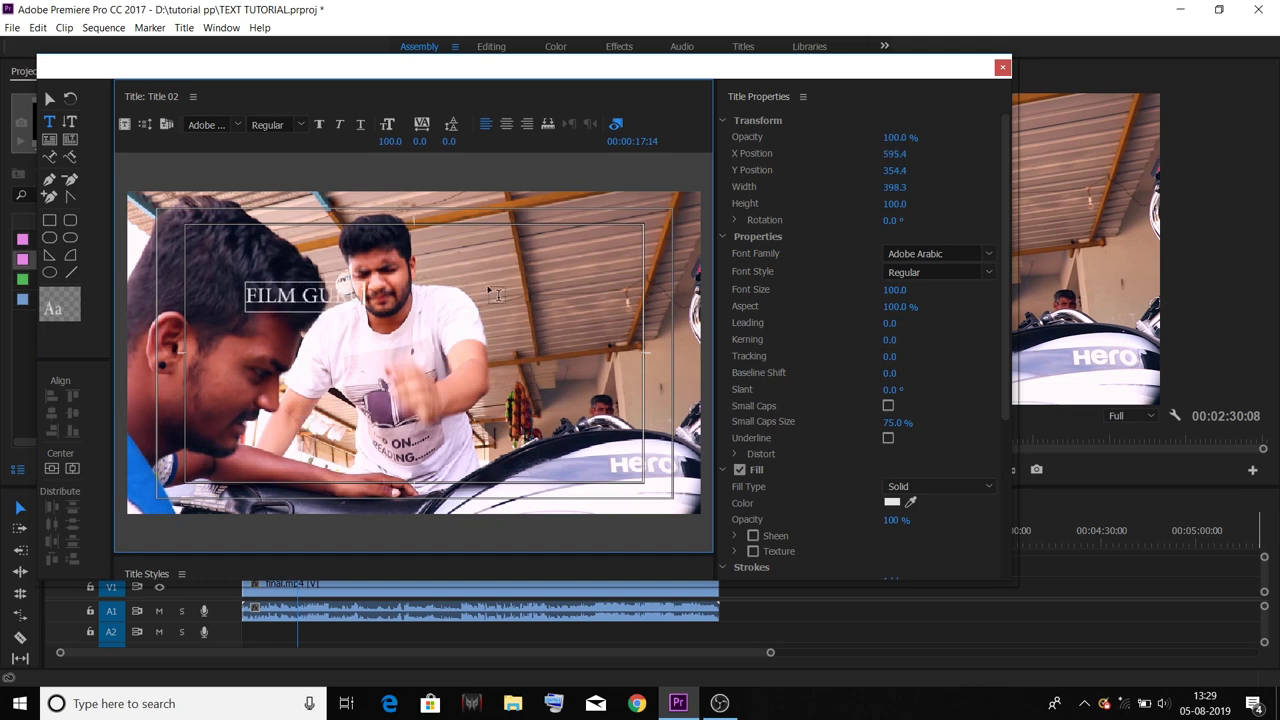
{"action": "type", "text": "U"}
{"action": "left_click", "coordinate": [1002, 67]}
{"action": "mouse_move", "coordinate": [70, 260]}
{"action": "left_mouse_down"}
{"action": "mouse_move", "coordinate": [302, 566]}
{"action": "mouse_move", "coordinate": [304, 543]}
{"action": "left_mouse_up"}
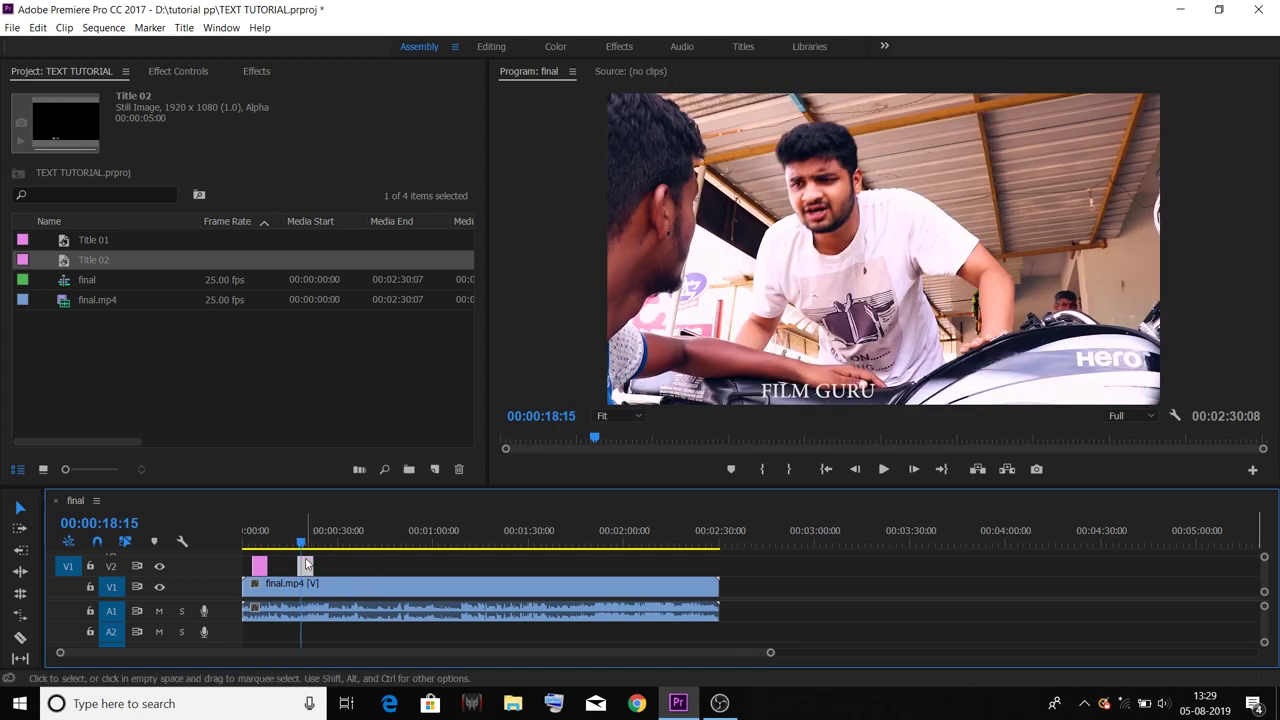
Delete the FILM GURU clip from the timeline and scrub back to the CHETHAN title.
{"action": "key", "text": "Delete"}
{"action": "left_click_drag", "start_coordinate": [300, 541], "coordinate": [263, 540]}
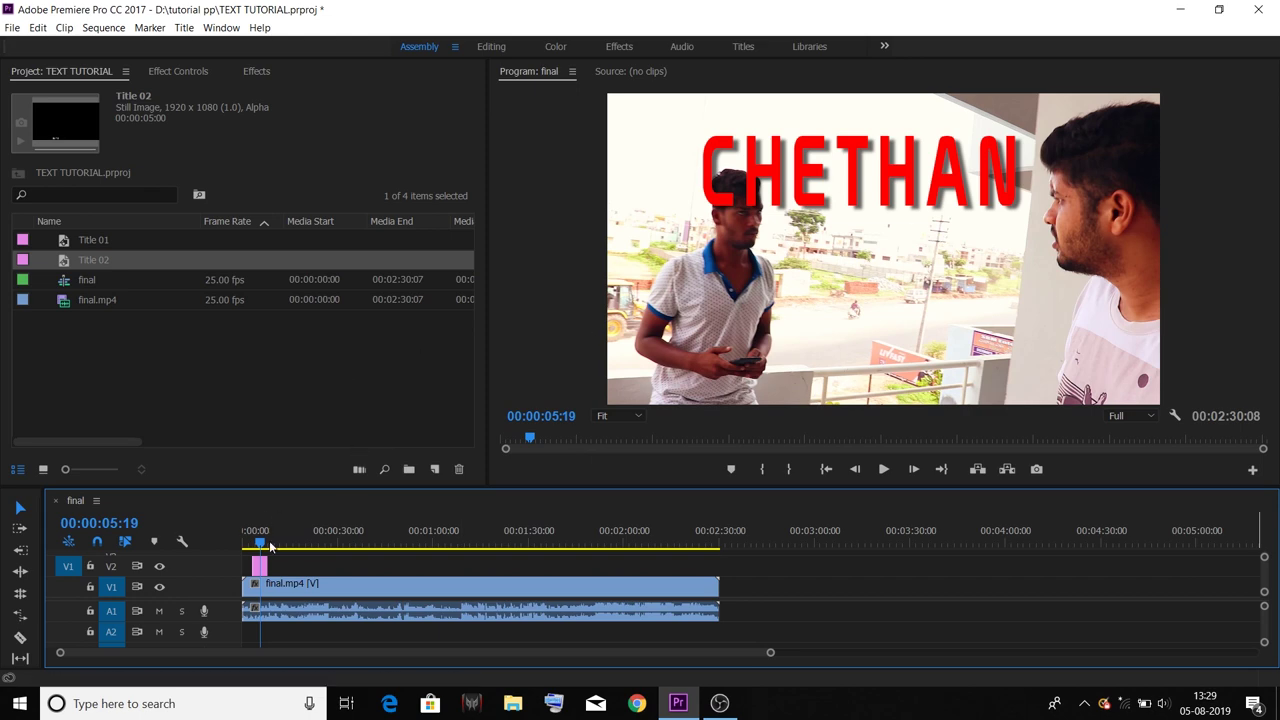
{"action": "left_click_drag", "start_coordinate": [270, 541], "coordinate": [312, 541]}
{"action": "left_click", "coordinate": [259, 544]}
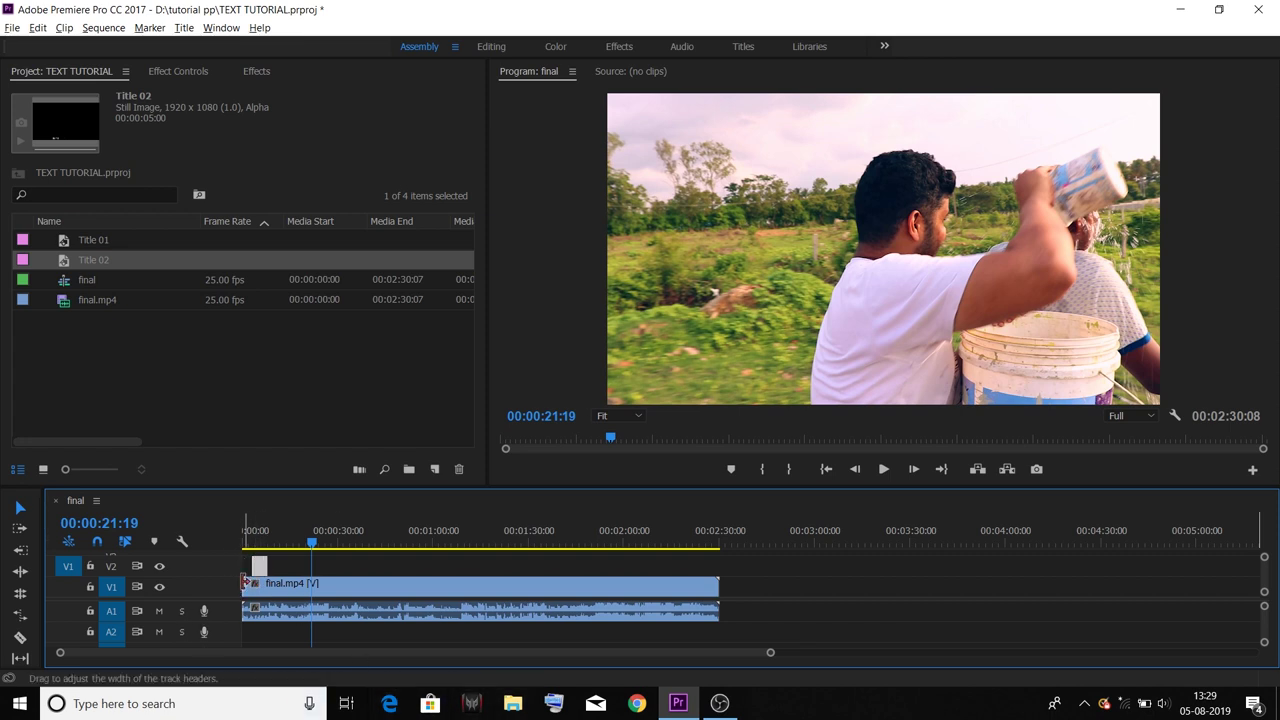
Duplicate the CHETHAN title clip to about 23 seconds on V2 and compare it with the original.
{"action": "left_click_drag", "start_coordinate": [257, 565], "coordinate": [315, 563]}
{"action": "key", "text": "ctrl+z"}
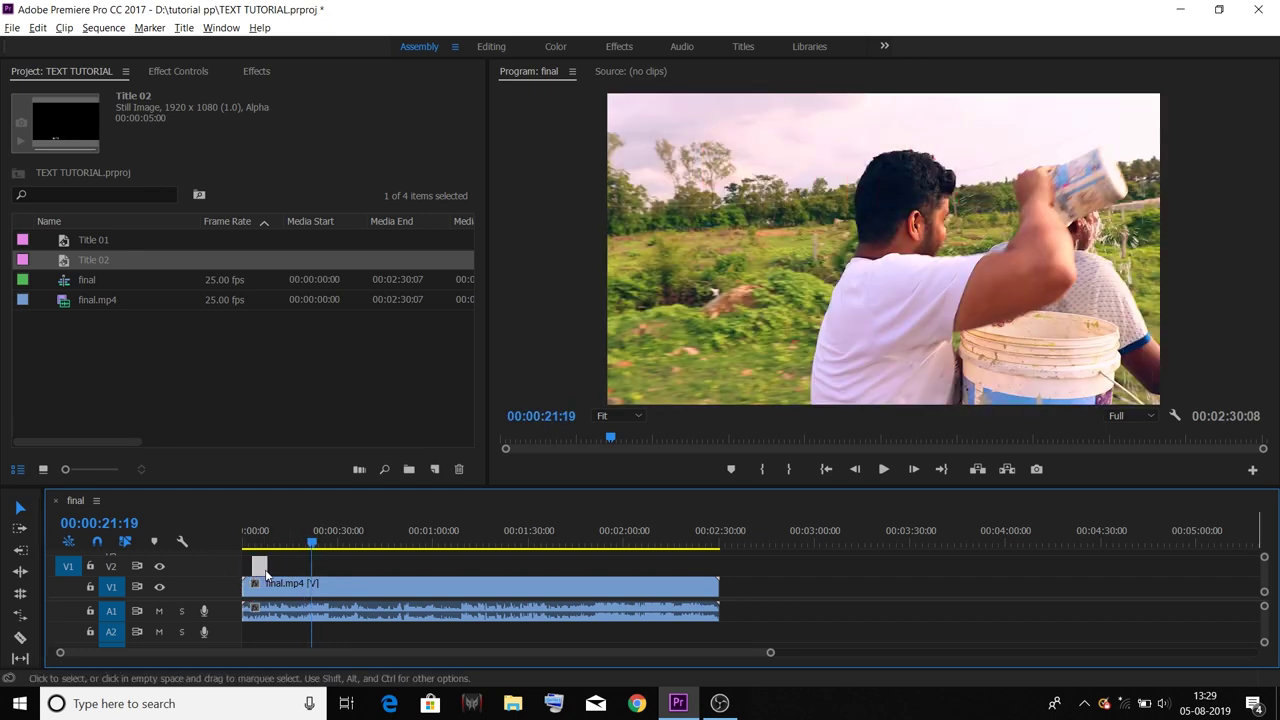
{"action": "mouse_move", "coordinate": [260, 567]}
{"action": "left_mouse_down"}
{"action": "mouse_move", "coordinate": [349, 576]}
{"action": "mouse_move", "coordinate": [278, 543]}
{"action": "mouse_move", "coordinate": [320, 533]}
{"action": "left_mouse_up"}
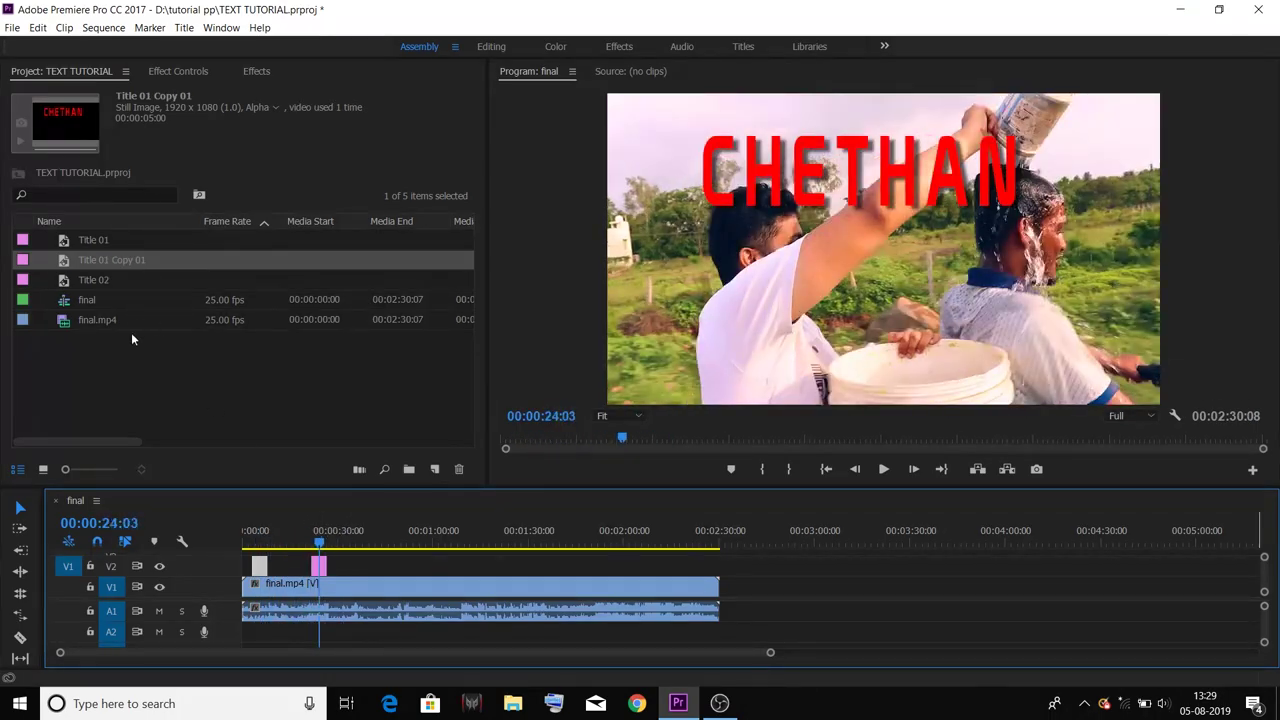
{"action": "left_click", "coordinate": [99, 268]}
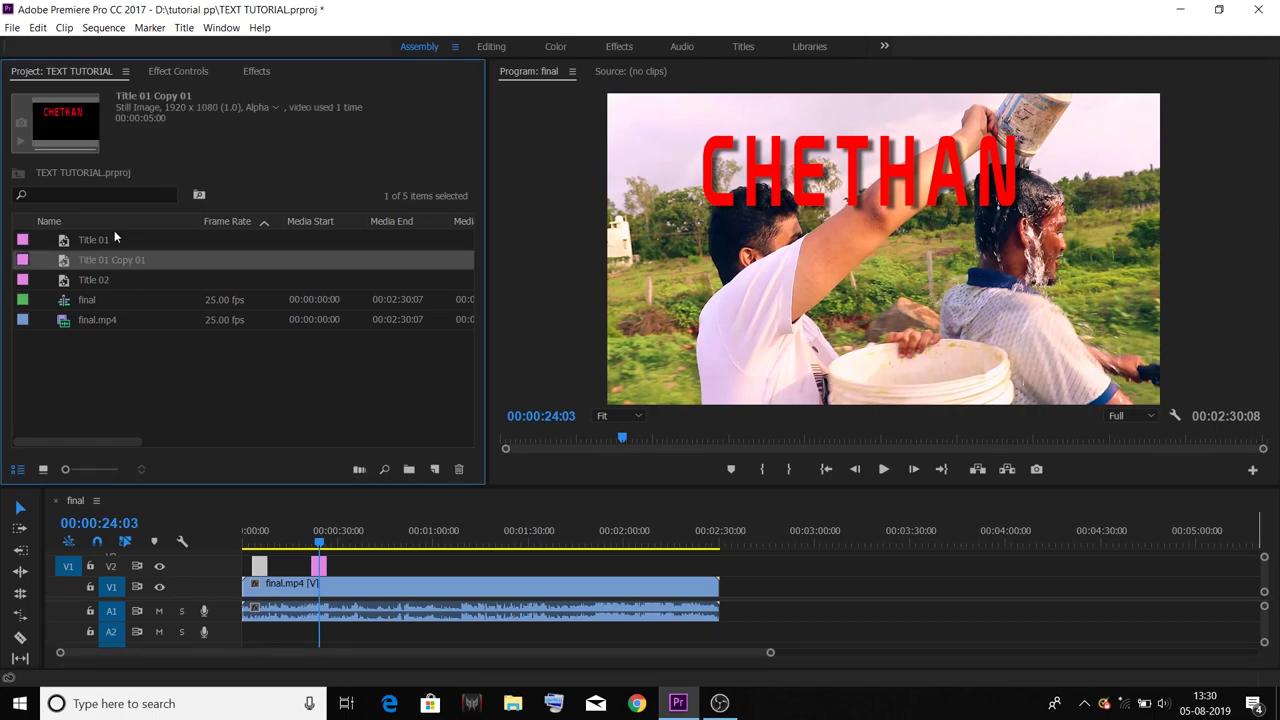
{"action": "left_click", "coordinate": [94, 240]}
{"action": "left_click", "coordinate": [86, 262]}
{"action": "left_click", "coordinate": [309, 540]}
Add a second line reading FILM GURU beneath CHETHAN in the copied title and close the Title editor.
{"action": "left_click_drag", "start_coordinate": [309, 540], "coordinate": [316, 540]}
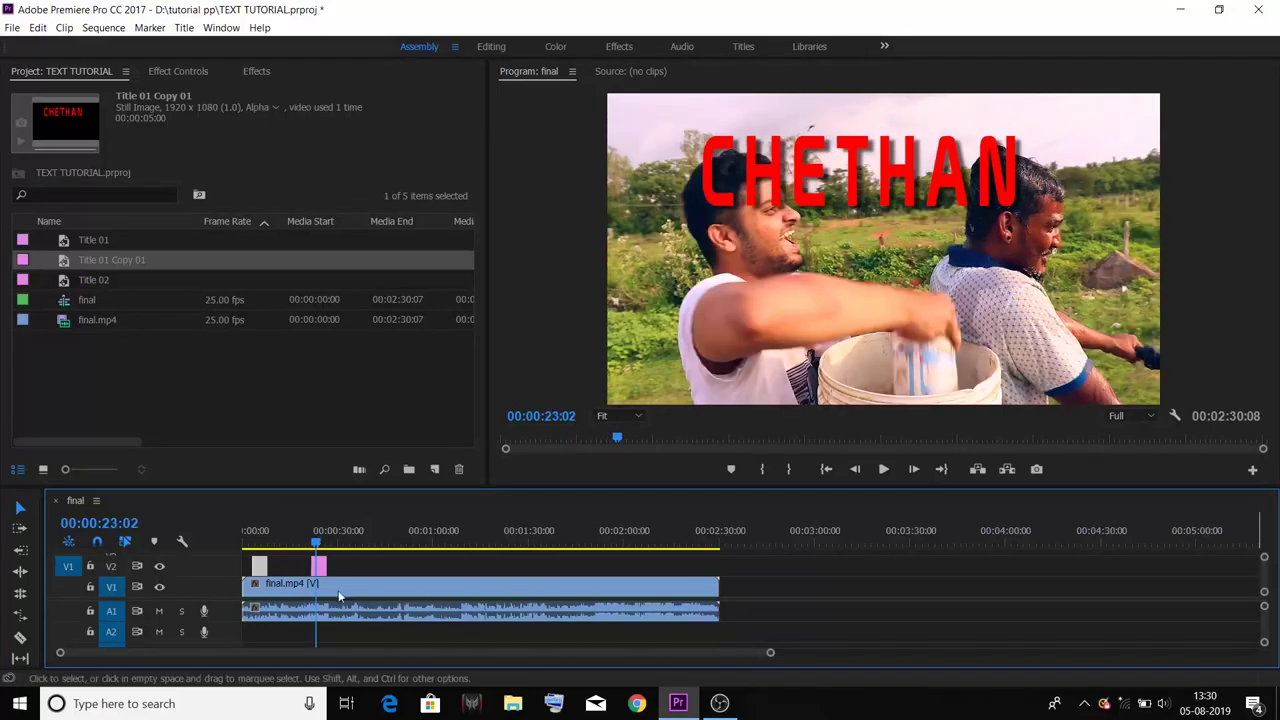
{"action": "double_click", "coordinate": [320, 568]}
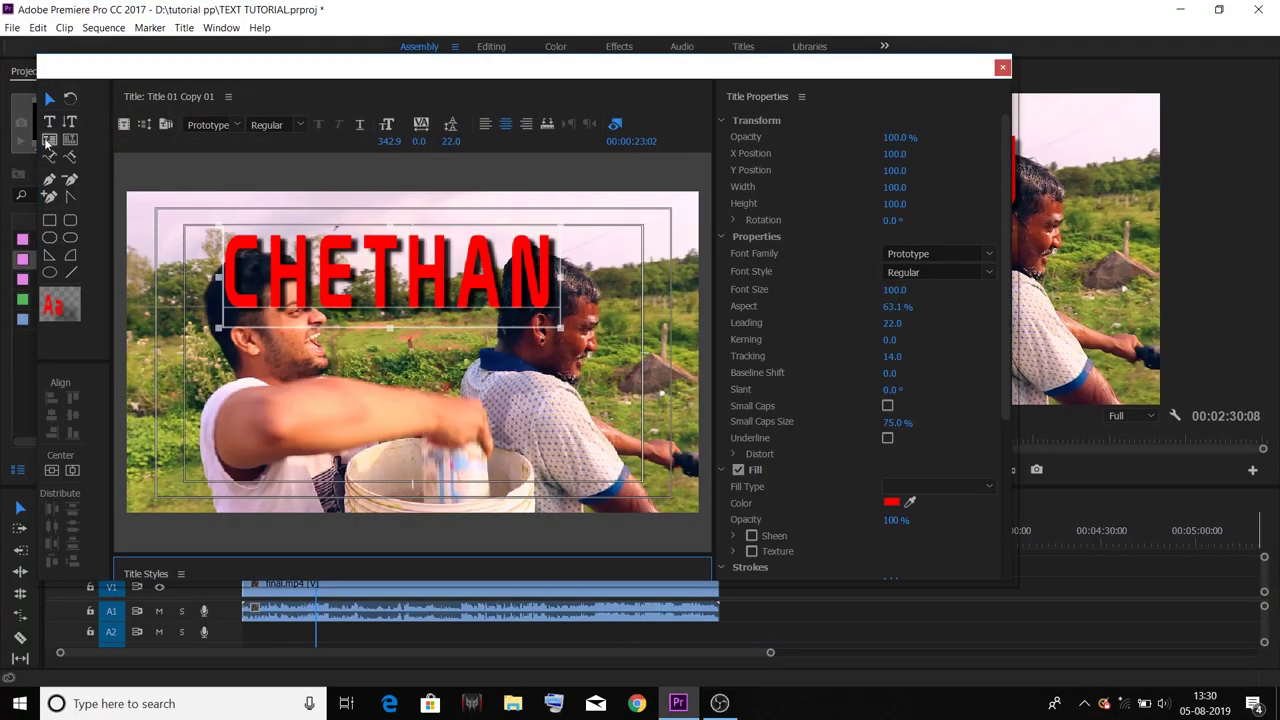
{"action": "left_click", "coordinate": [49, 124]}
{"action": "left_click", "coordinate": [244, 430]}
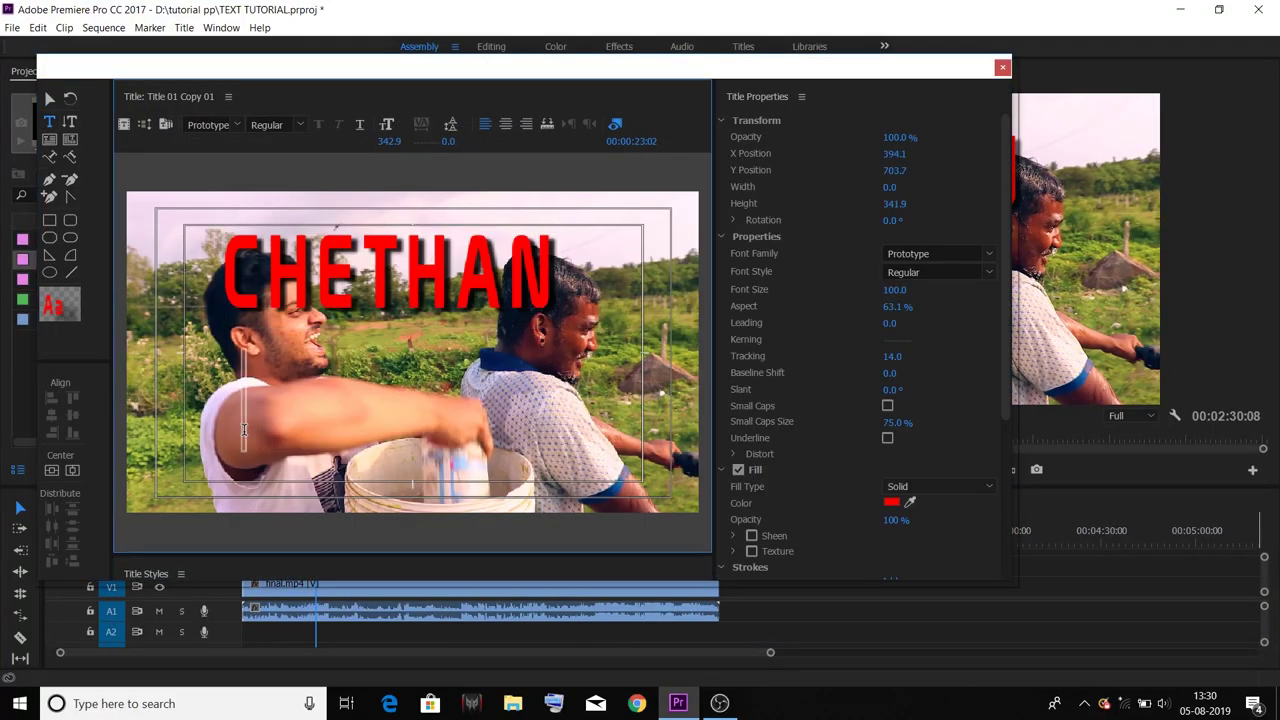
{"action": "type", "text": "FILM"}
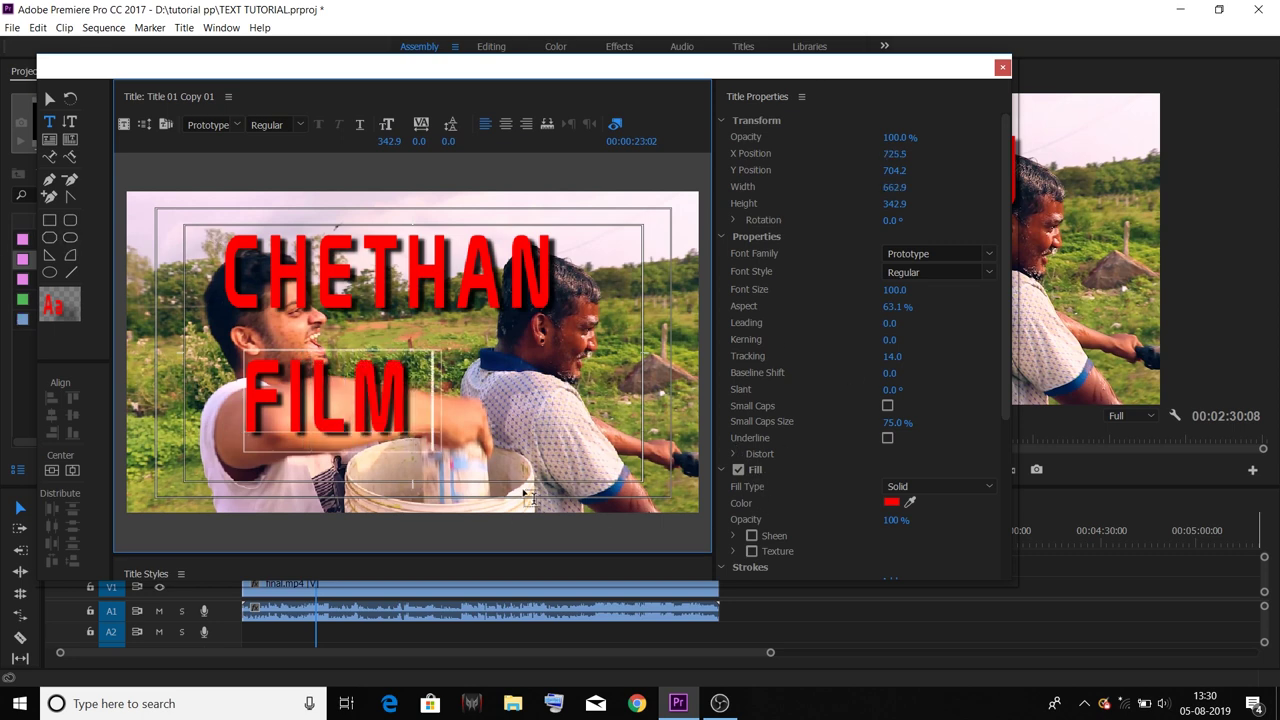
{"action": "type", "text": " GURU"}
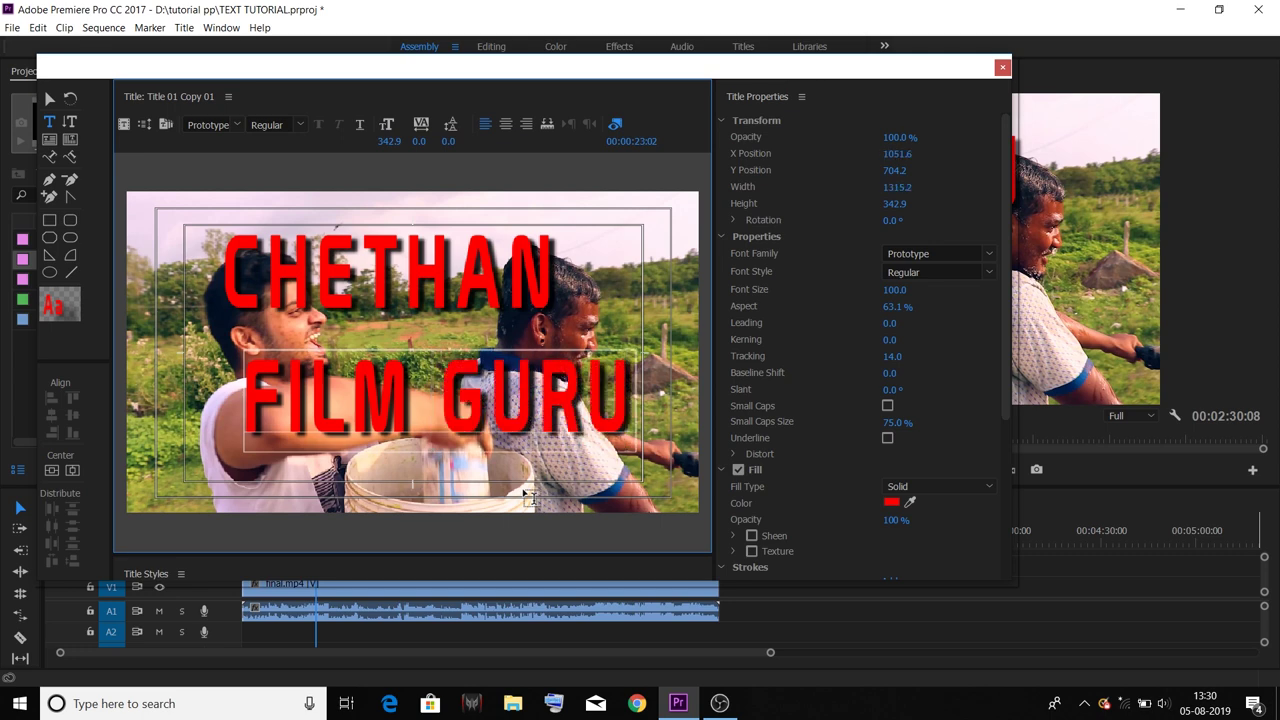
{"action": "left_click", "coordinate": [1003, 67]}
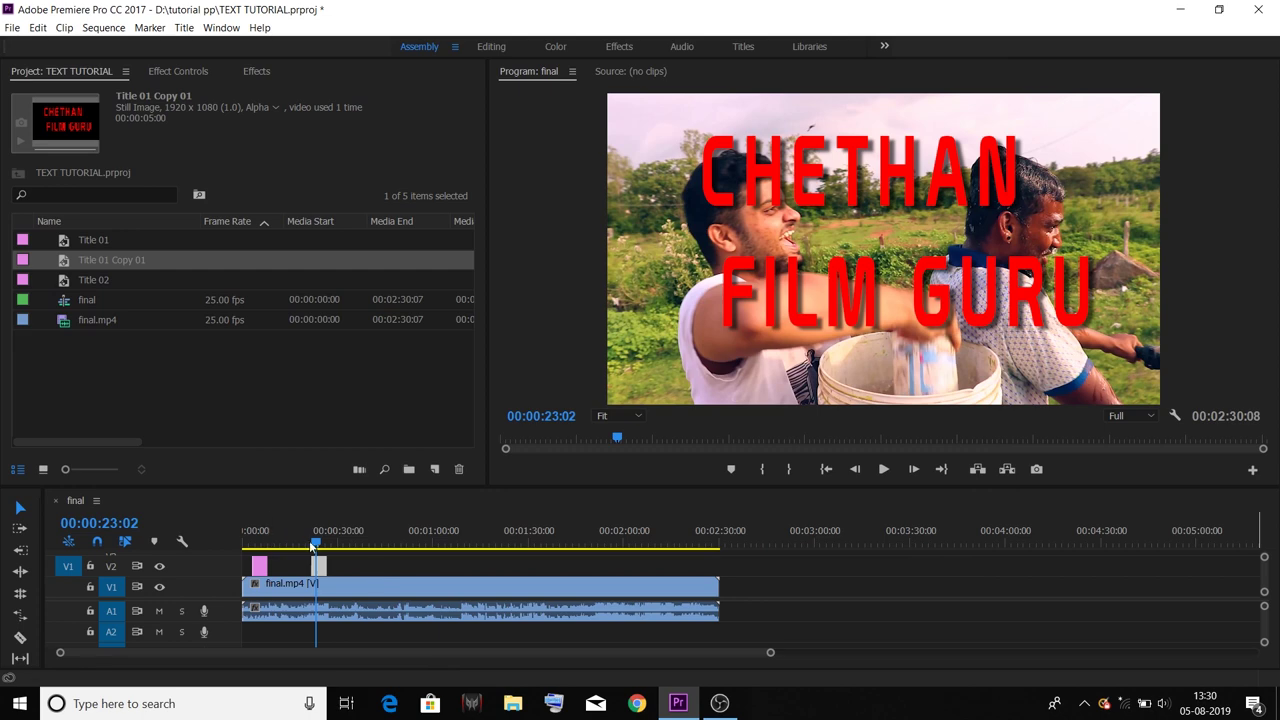
{"action": "left_click_drag", "start_coordinate": [262, 535], "coordinate": [256, 535]}
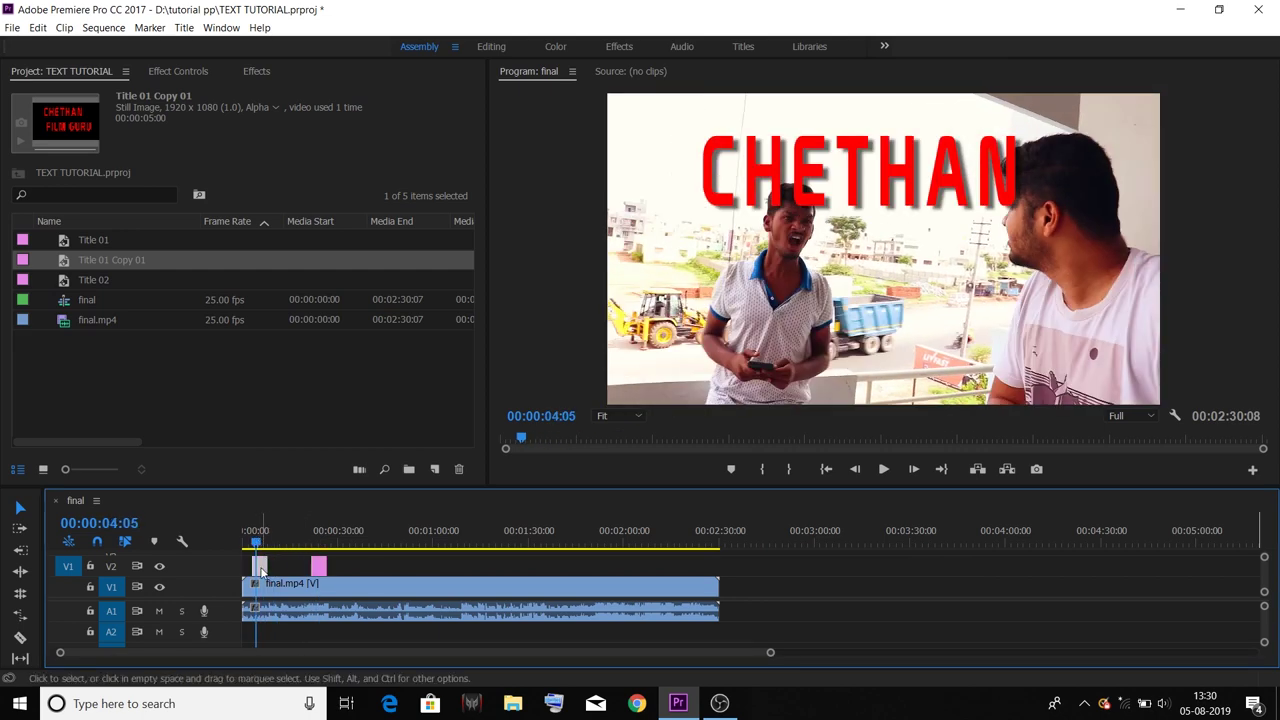
{"action": "left_click", "coordinate": [93, 239]}
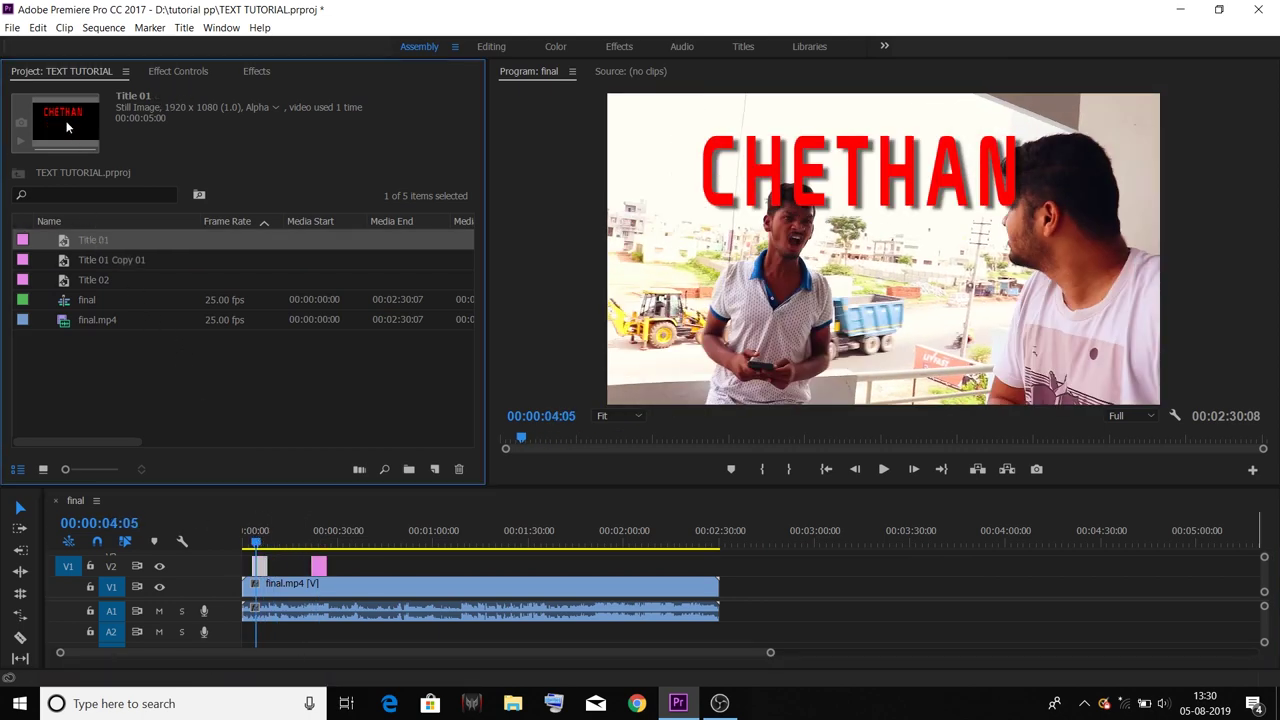
{"action": "left_click", "coordinate": [108, 262]}
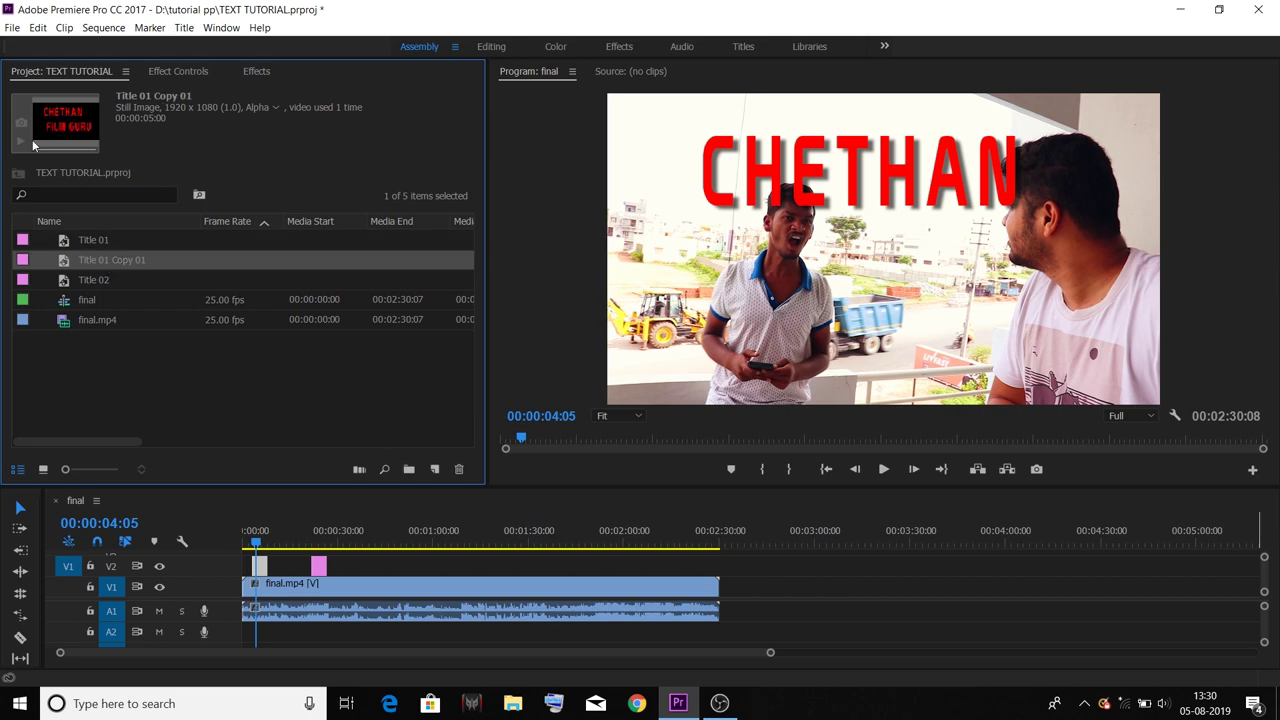
{"action": "left_click", "coordinate": [258, 532]}
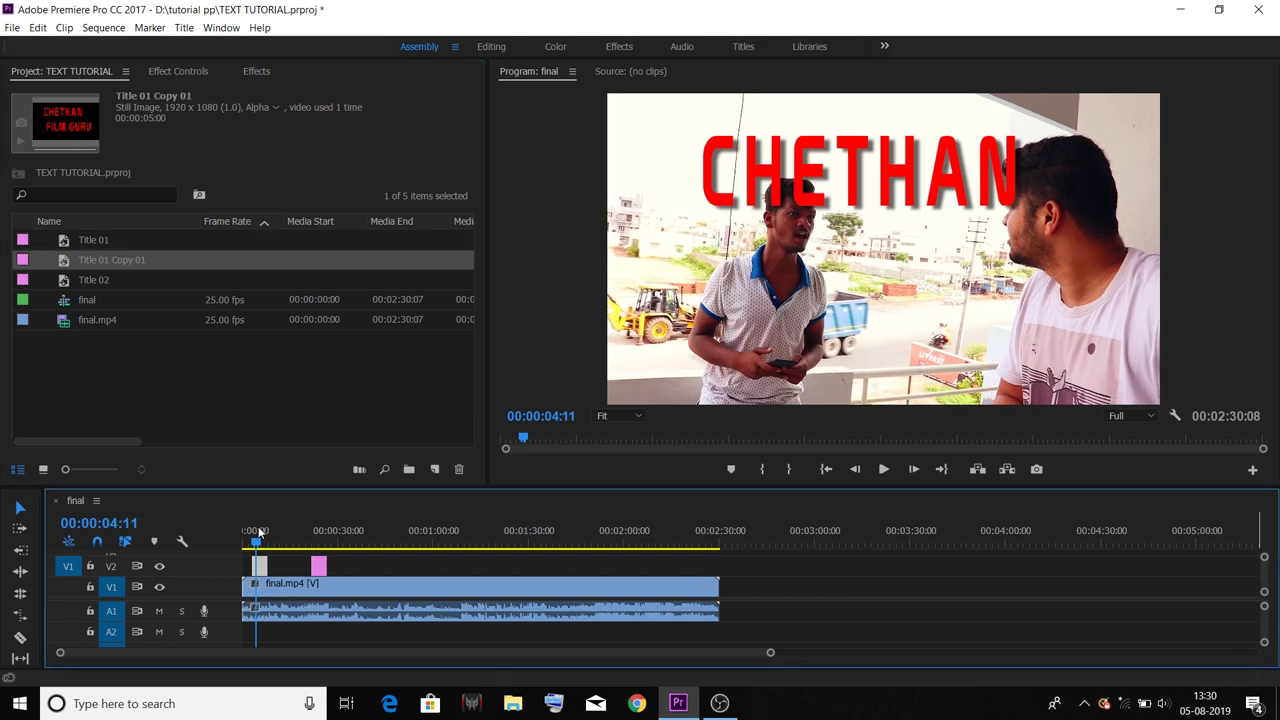
{"action": "left_click_drag", "start_coordinate": [256, 547], "coordinate": [317, 540]}
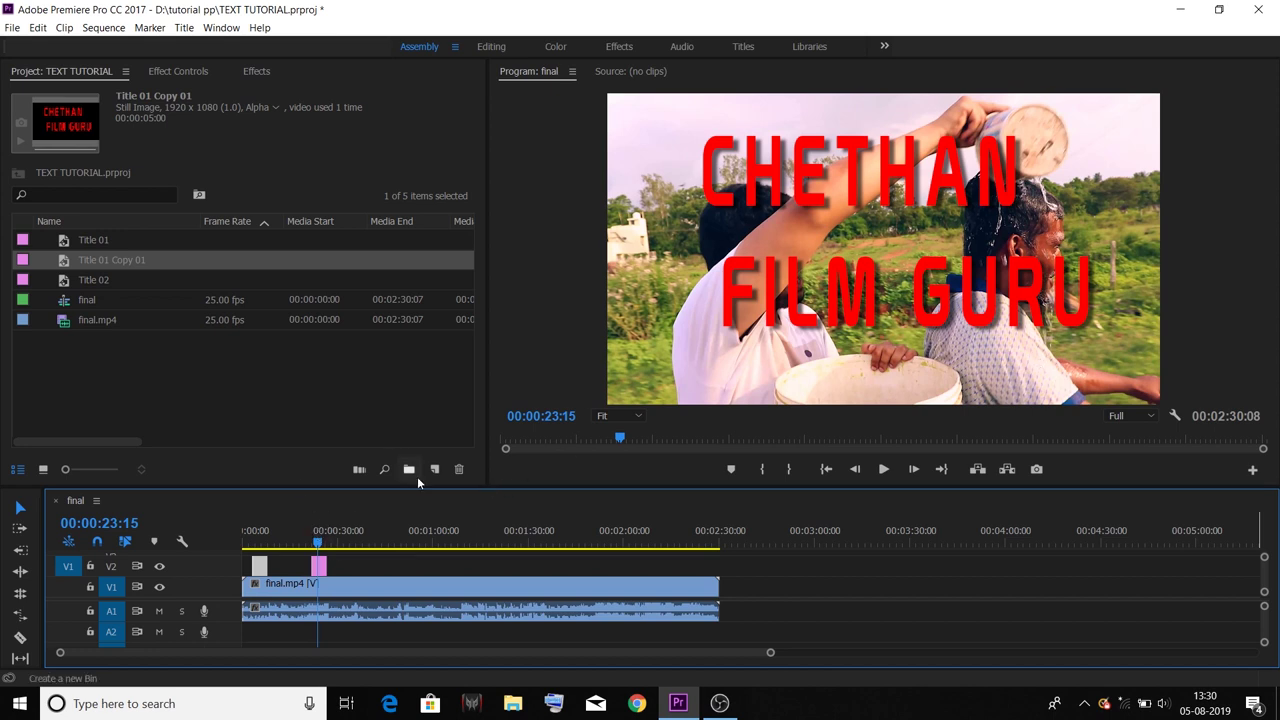
{"action": "left_click", "coordinate": [321, 537]}
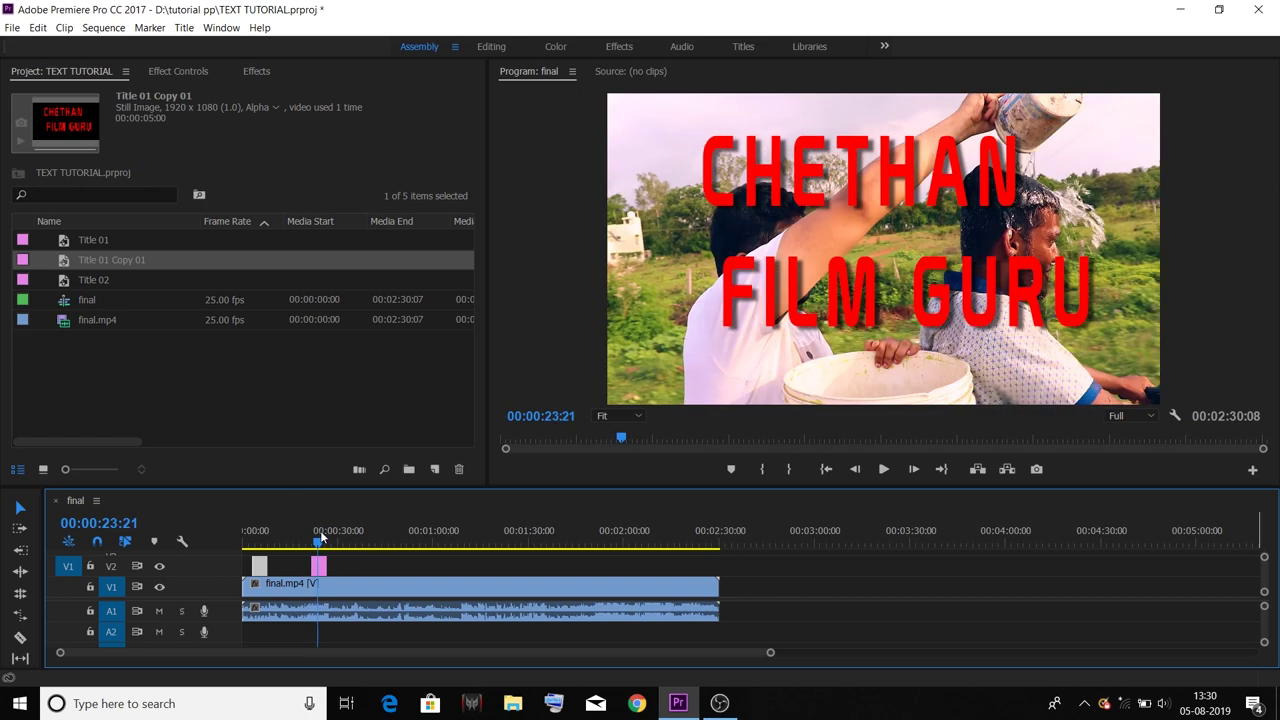
{"action": "left_click_drag", "start_coordinate": [321, 540], "coordinate": [322, 540]}
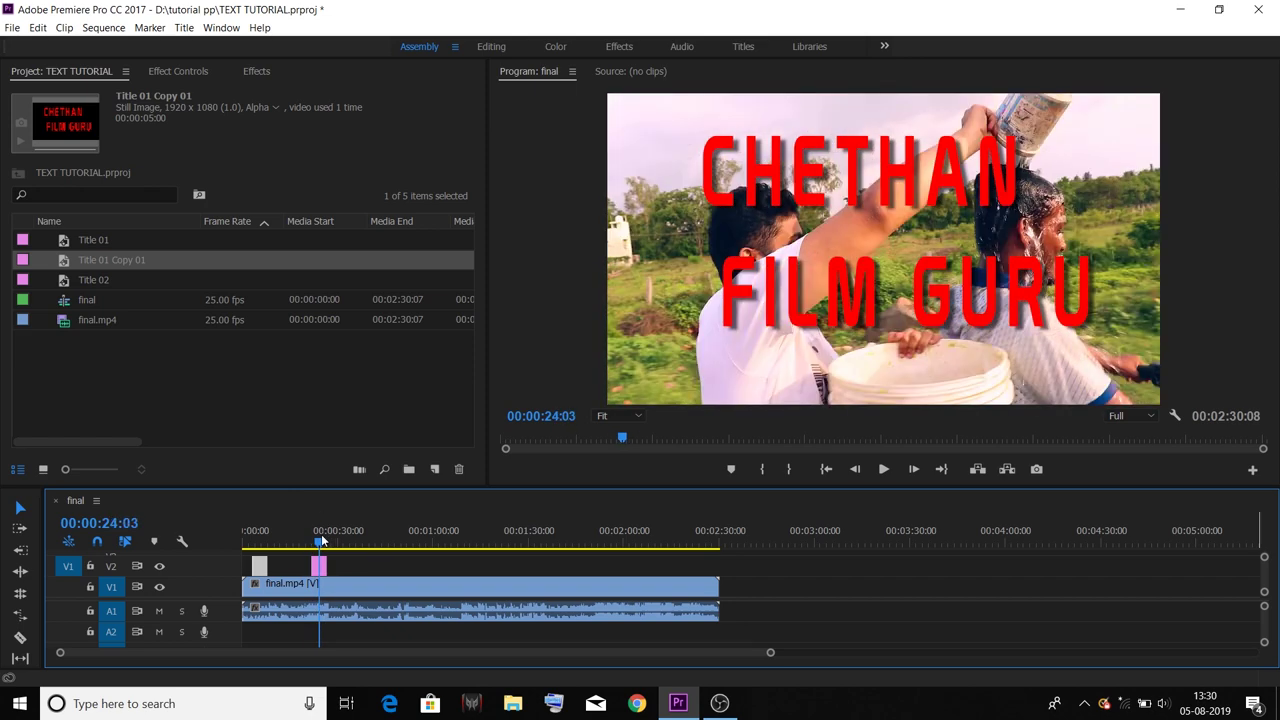
{"action": "left_click", "coordinate": [86, 280]}
{"action": "left_click_drag", "start_coordinate": [314, 540], "coordinate": [320, 540]}
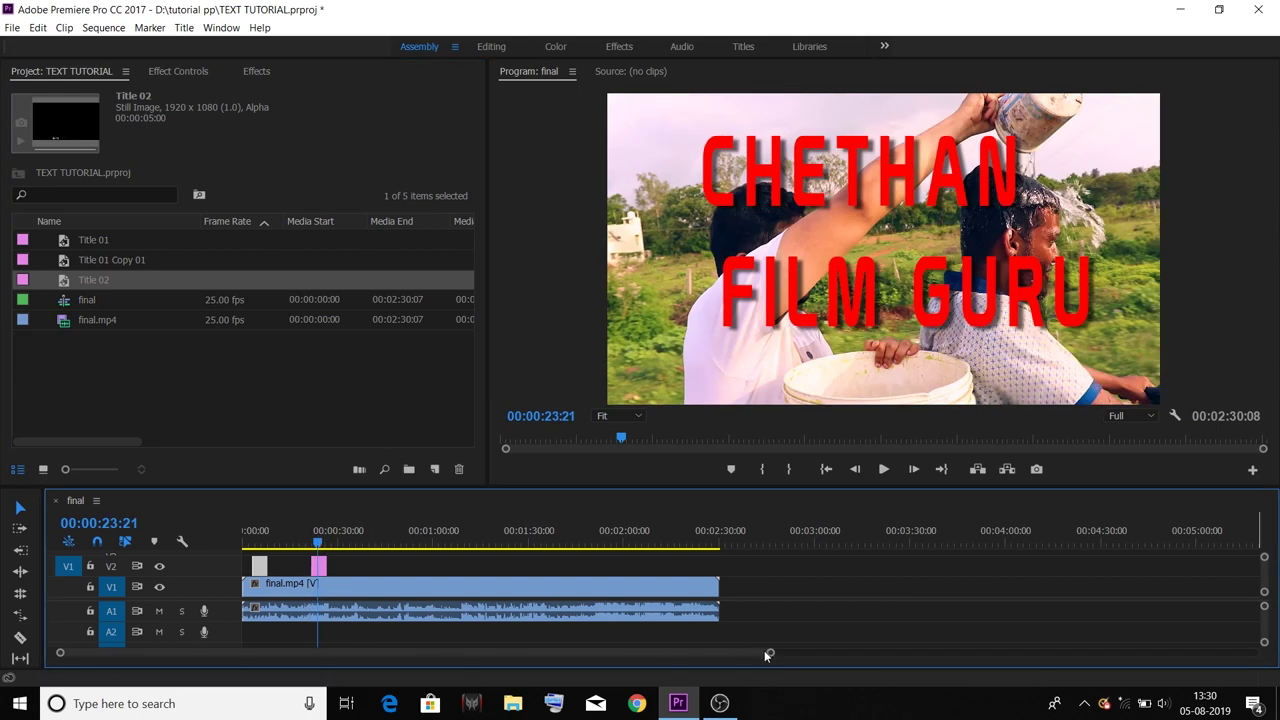
Shift Title 01 Copy to Position X 908 and set a Position keyframe at its first frame.
{"action": "left_click_drag", "start_coordinate": [771, 655], "coordinate": [316, 653]}
{"action": "left_click", "coordinate": [595, 540]}
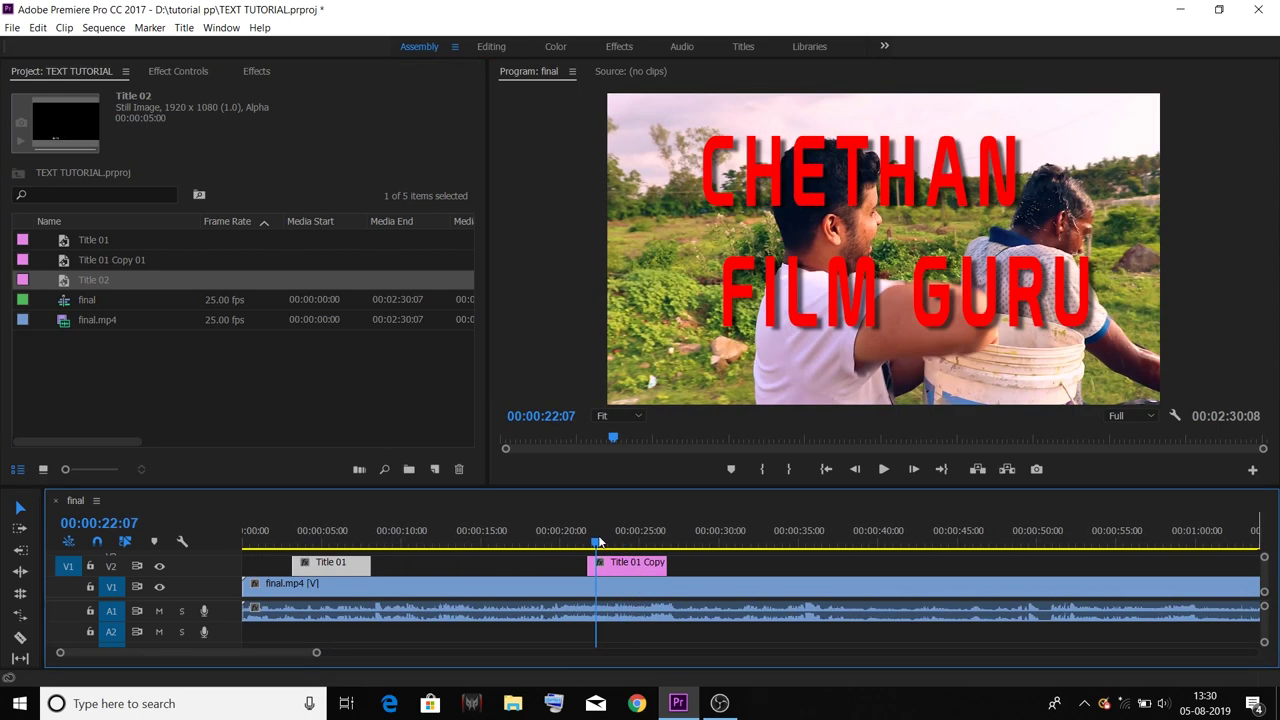
{"action": "left_click", "coordinate": [212, 75]}
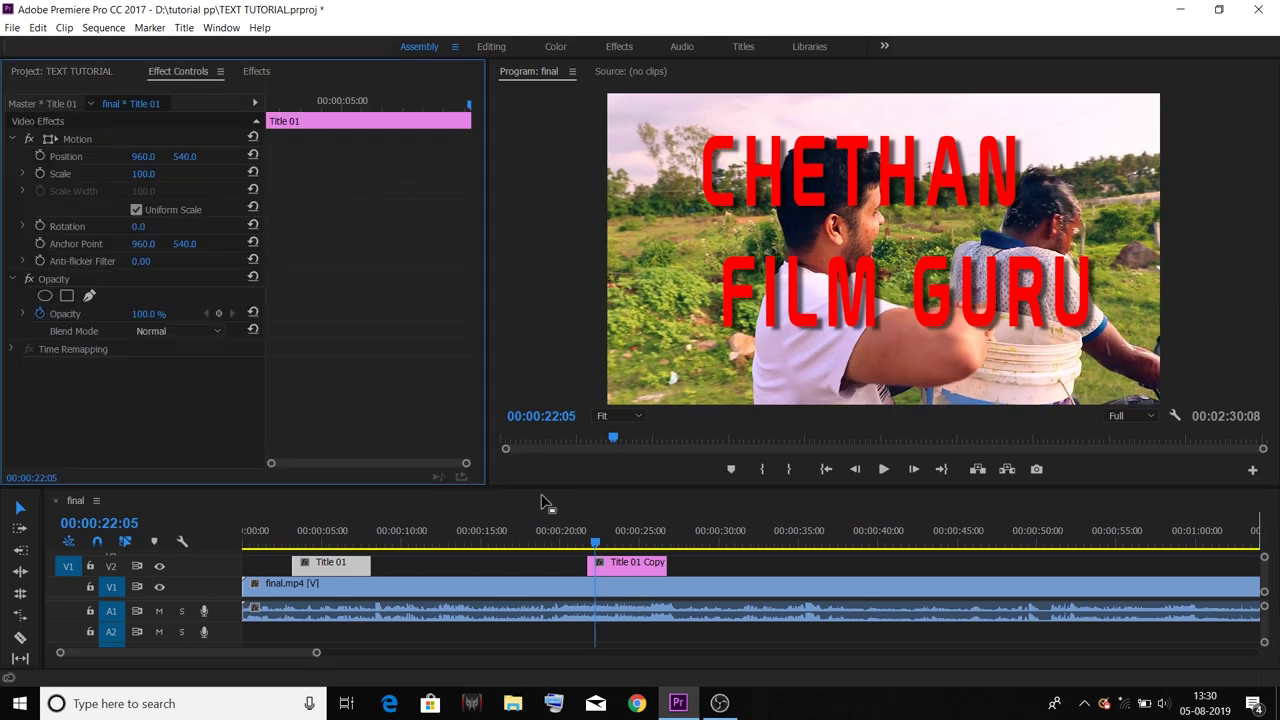
{"action": "left_click", "coordinate": [620, 572]}
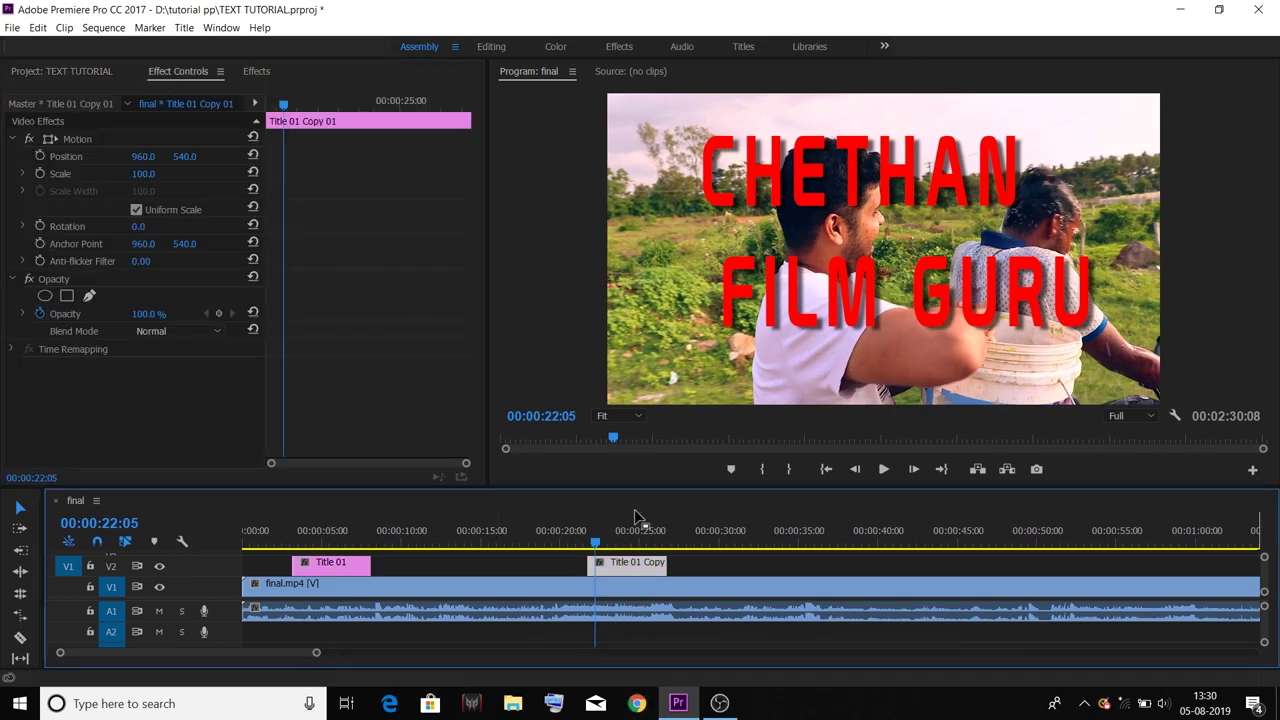
{"action": "left_click", "coordinate": [196, 74]}
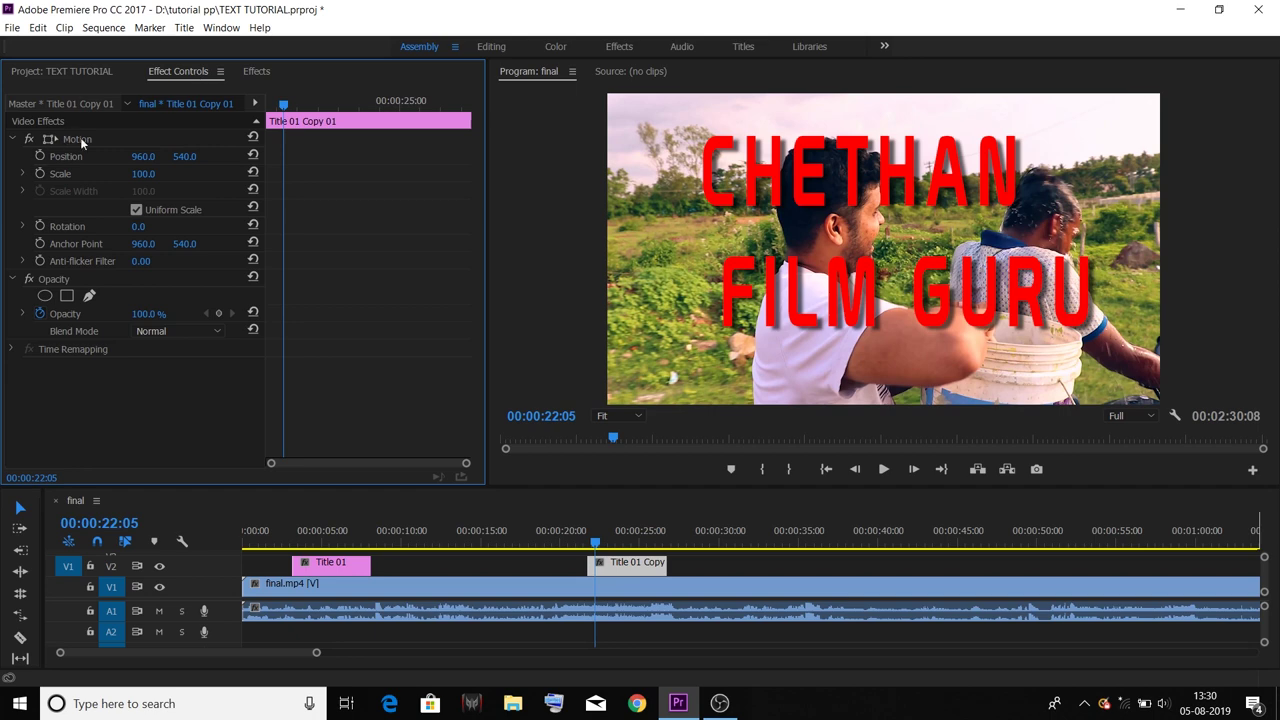
{"action": "left_click_drag", "start_coordinate": [133, 162], "coordinate": [81, 162]}
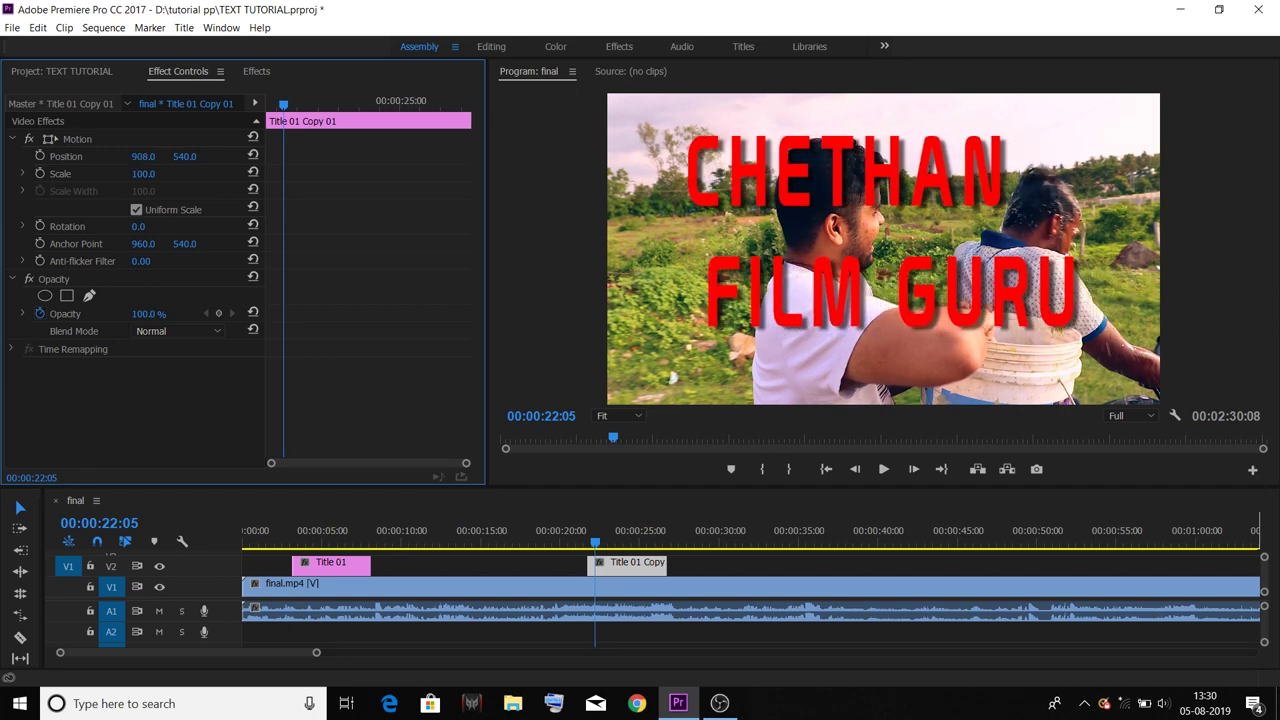
{"action": "left_click", "coordinate": [591, 537]}
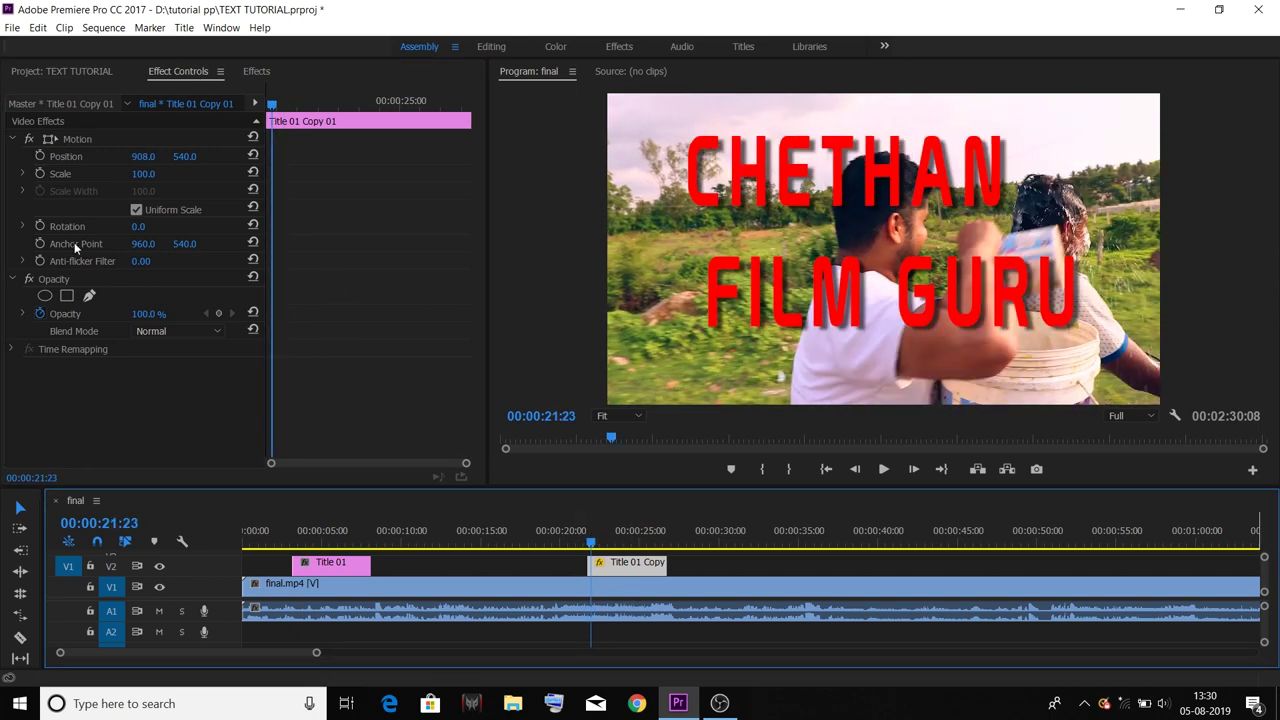
{"action": "left_click", "coordinate": [38, 156]}
Keyframe Scale, then enlarge the title to 132 and lower it to 908, 697 a few frames later.
{"action": "left_click", "coordinate": [40, 173]}
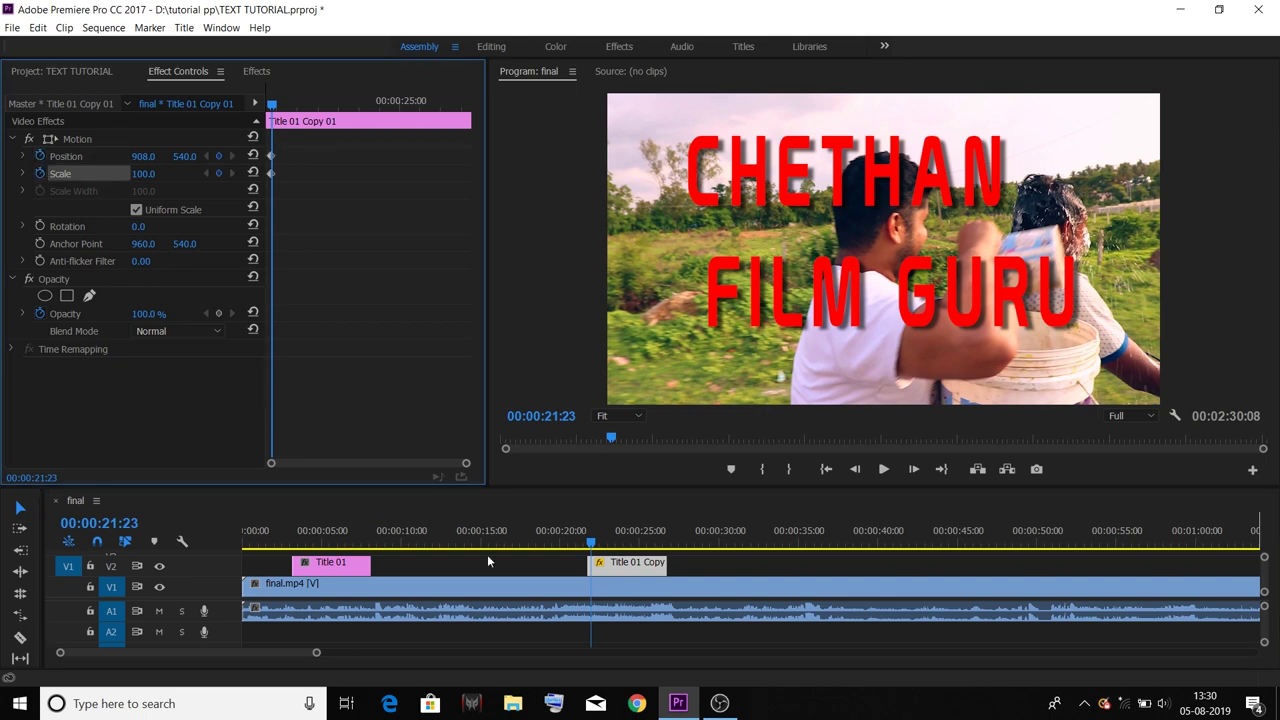
{"action": "left_click", "coordinate": [612, 545]}
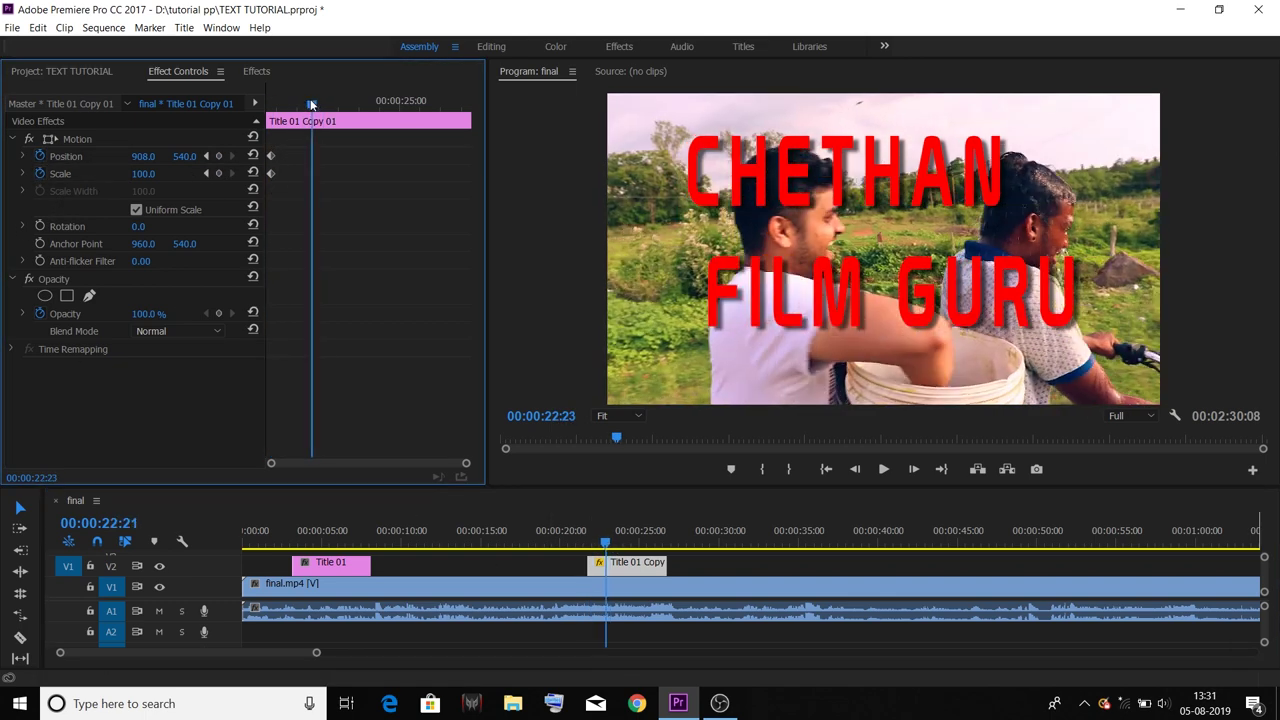
{"action": "left_click_drag", "start_coordinate": [310, 104], "coordinate": [305, 104]}
{"action": "mouse_move", "coordinate": [145, 173]}
{"action": "left_mouse_down"}
{"action": "mouse_move", "coordinate": [234, 173]}
{"action": "mouse_move", "coordinate": [238, 120]}
{"action": "left_mouse_up"}
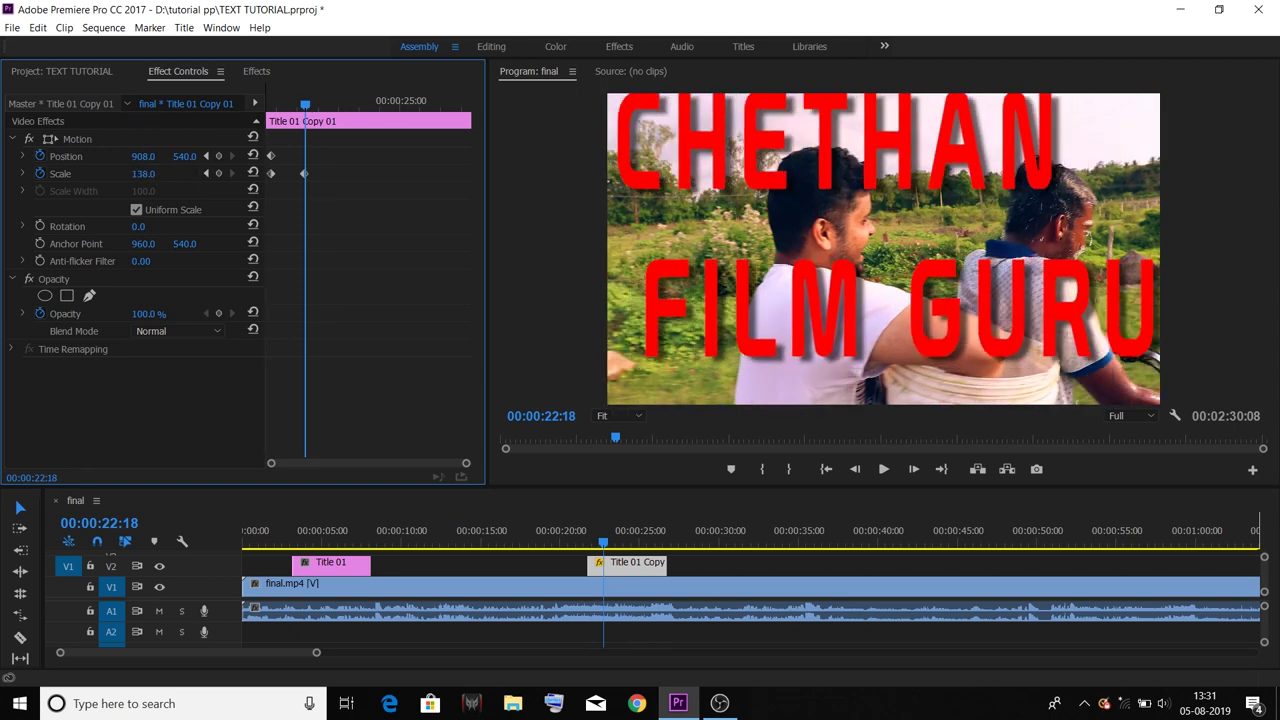
{"action": "left_click_drag", "start_coordinate": [184, 156], "coordinate": [341, 158]}
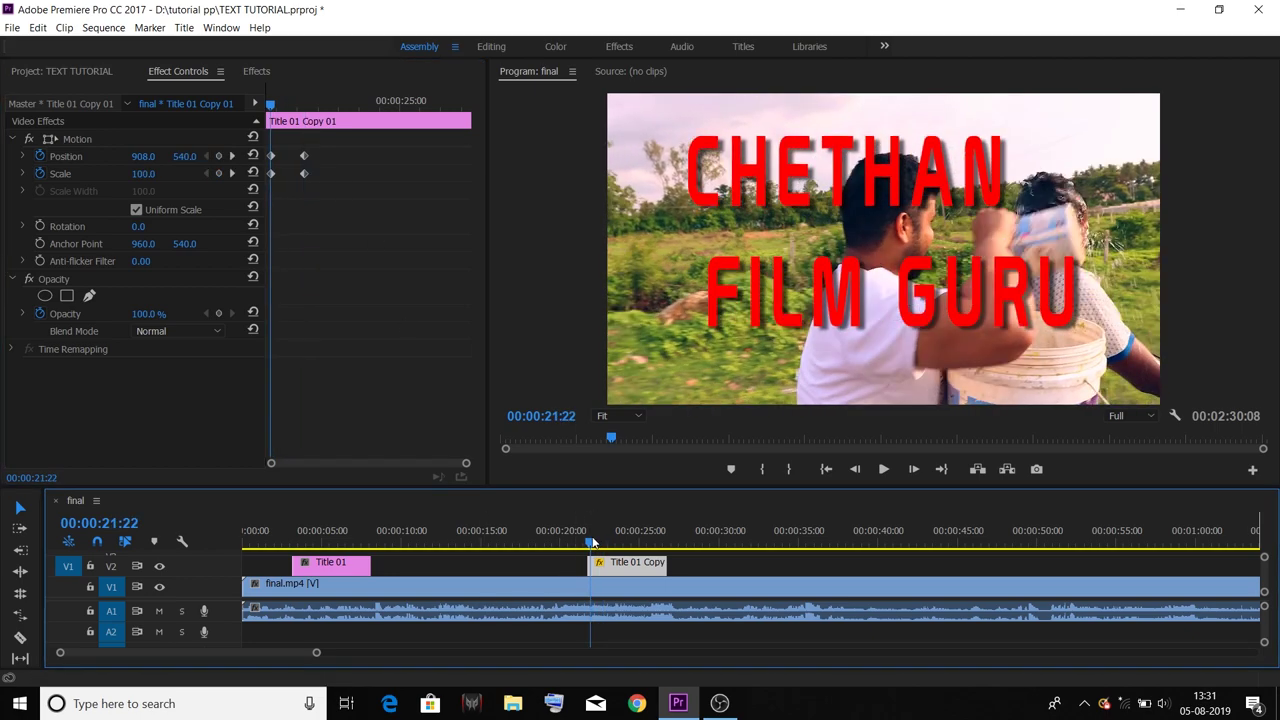
{"action": "left_click_drag", "start_coordinate": [591, 548], "coordinate": [586, 548]}
{"action": "key", "text": "space"}
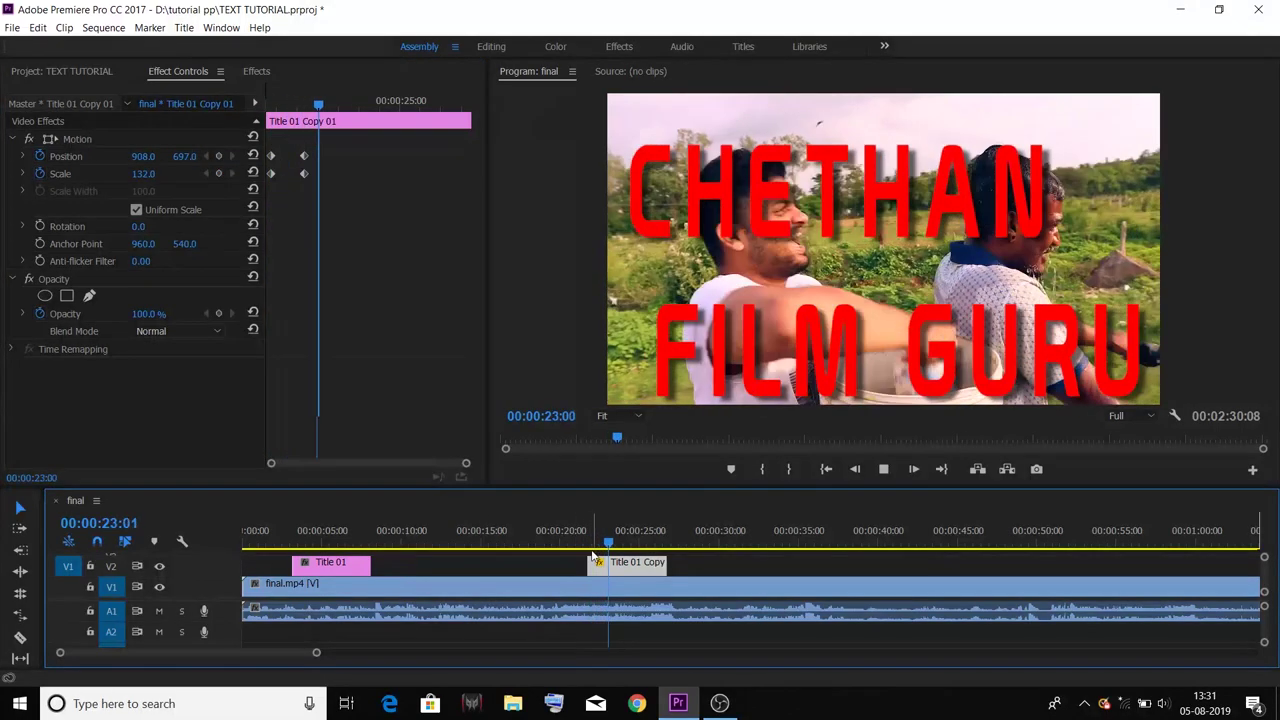
{"action": "key", "text": "space"}
{"action": "left_click", "coordinate": [588, 543]}
{"action": "left_click_drag", "start_coordinate": [594, 543], "coordinate": [594, 546]}
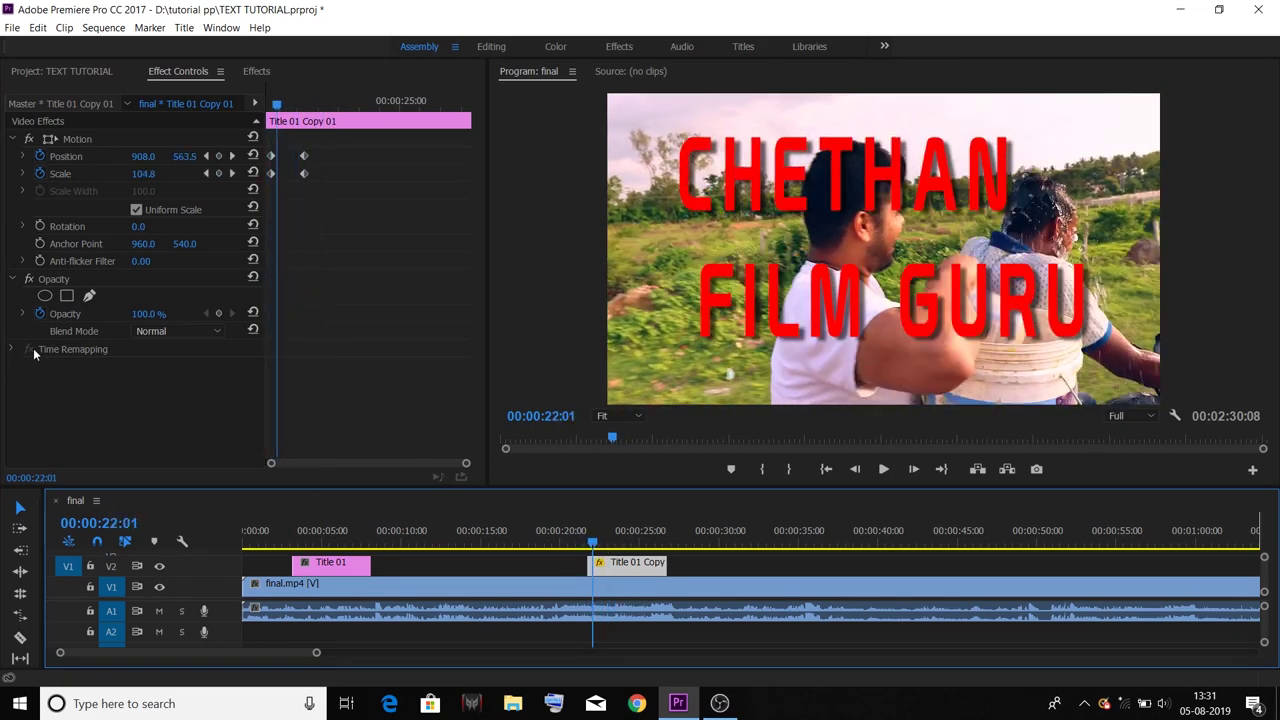
Keyframe Rotation and spin the title to 1x4.0° at a later frame, then scrub to preview.
{"action": "left_click", "coordinate": [39, 226]}
{"action": "left_click_drag", "start_coordinate": [292, 110], "coordinate": [301, 106]}
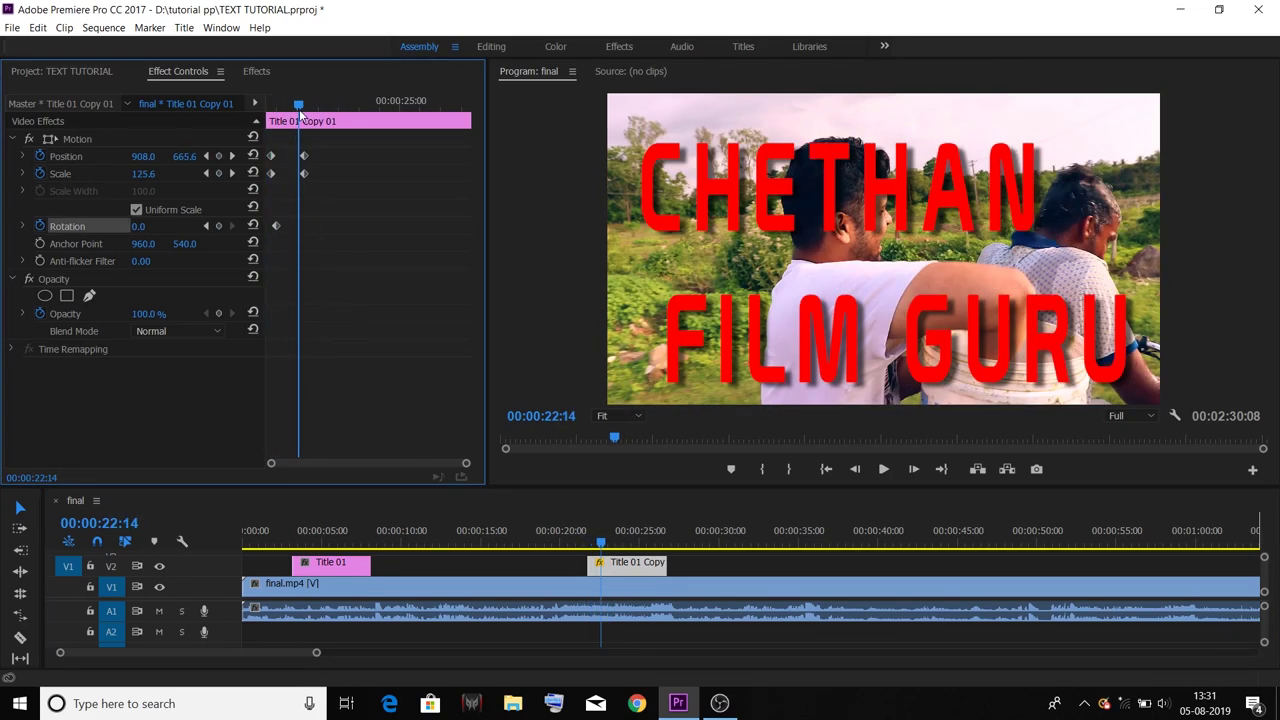
{"action": "left_click_drag", "start_coordinate": [143, 228], "coordinate": [346, 436]}
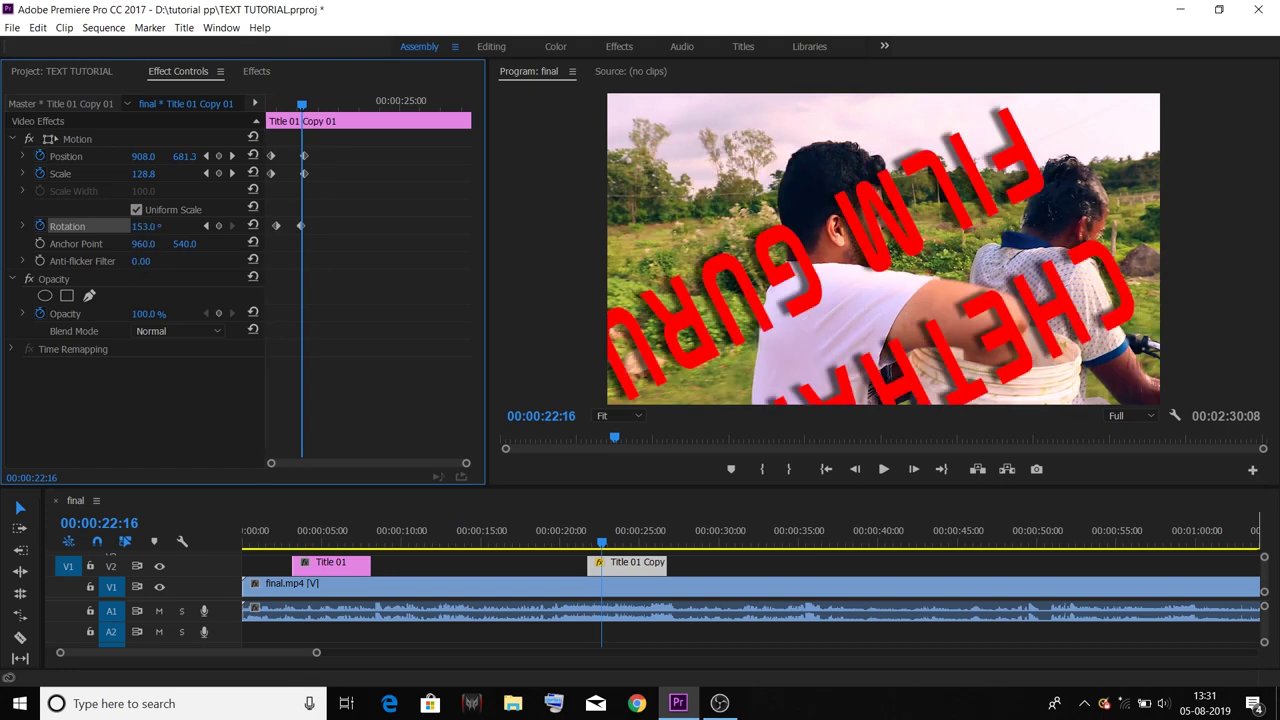
{"action": "left_click_drag", "start_coordinate": [590, 541], "coordinate": [609, 541]}
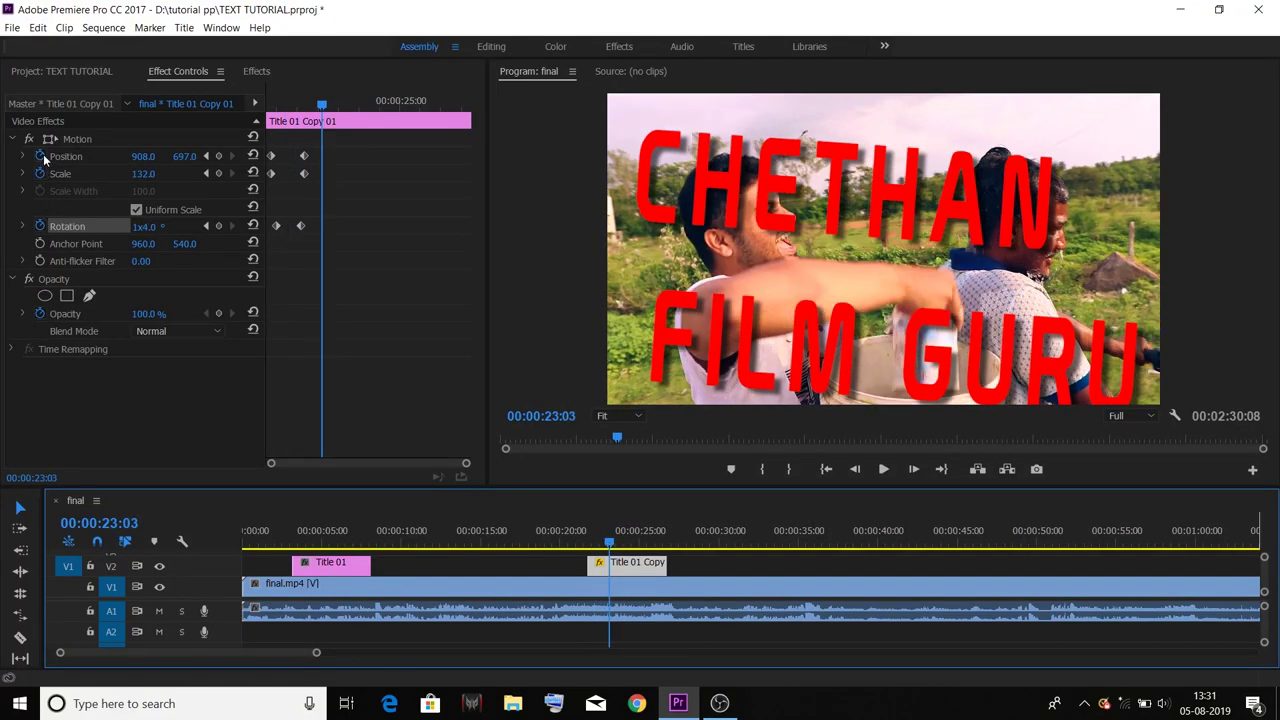
Delete the title's Position, Scale and Rotation keyframes, confirming each warning.
{"action": "left_click", "coordinate": [40, 156]}
{"action": "left_click", "coordinate": [680, 373]}
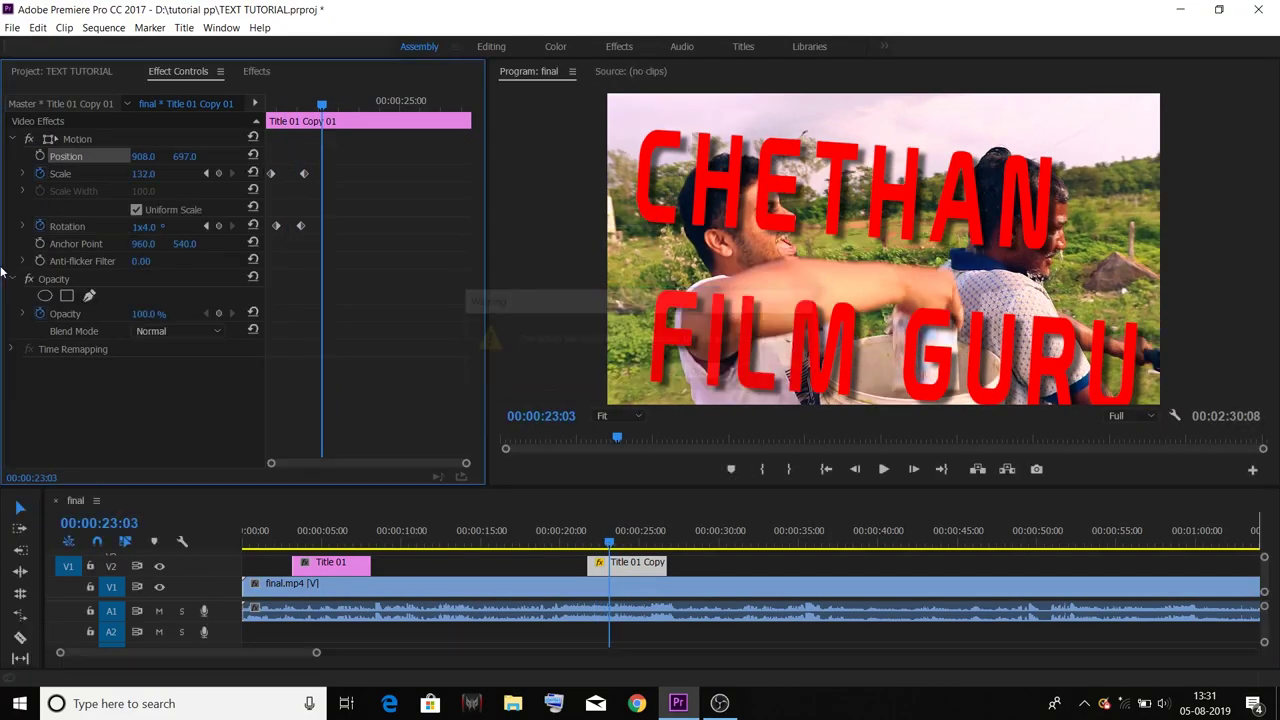
{"action": "left_click", "coordinate": [40, 173]}
{"action": "left_click", "coordinate": [684, 372]}
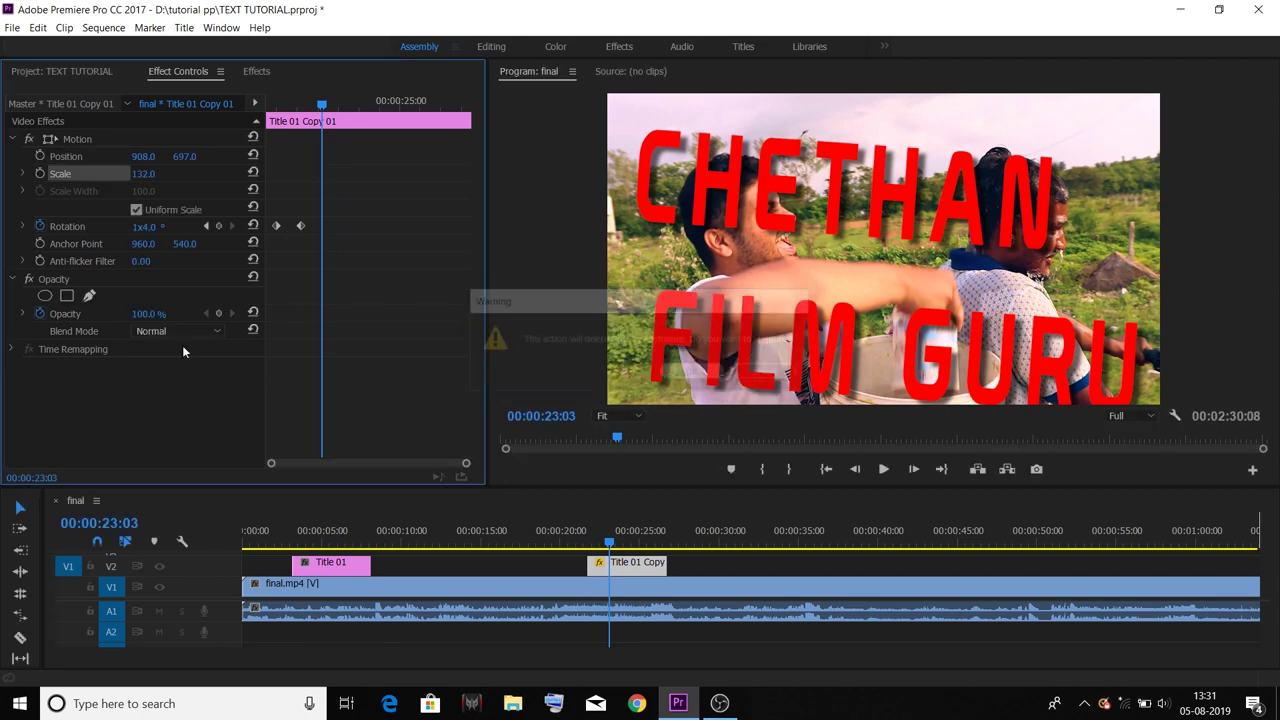
{"action": "left_click", "coordinate": [40, 226]}
{"action": "left_click", "coordinate": [672, 373]}
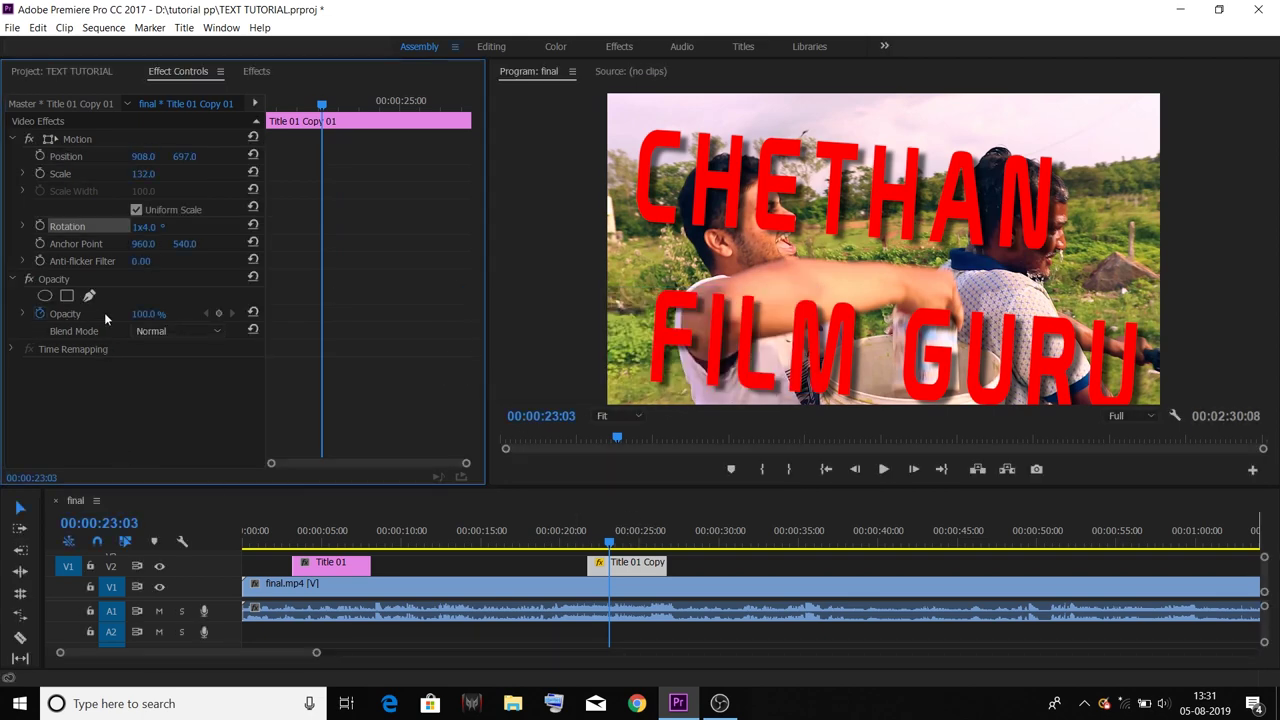
Set a 100% Opacity keyframe at 21:19 on the copied title.
{"action": "key", "text": "Left"}
{"action": "key", "text": "Left"}
{"action": "key", "text": "Left"}
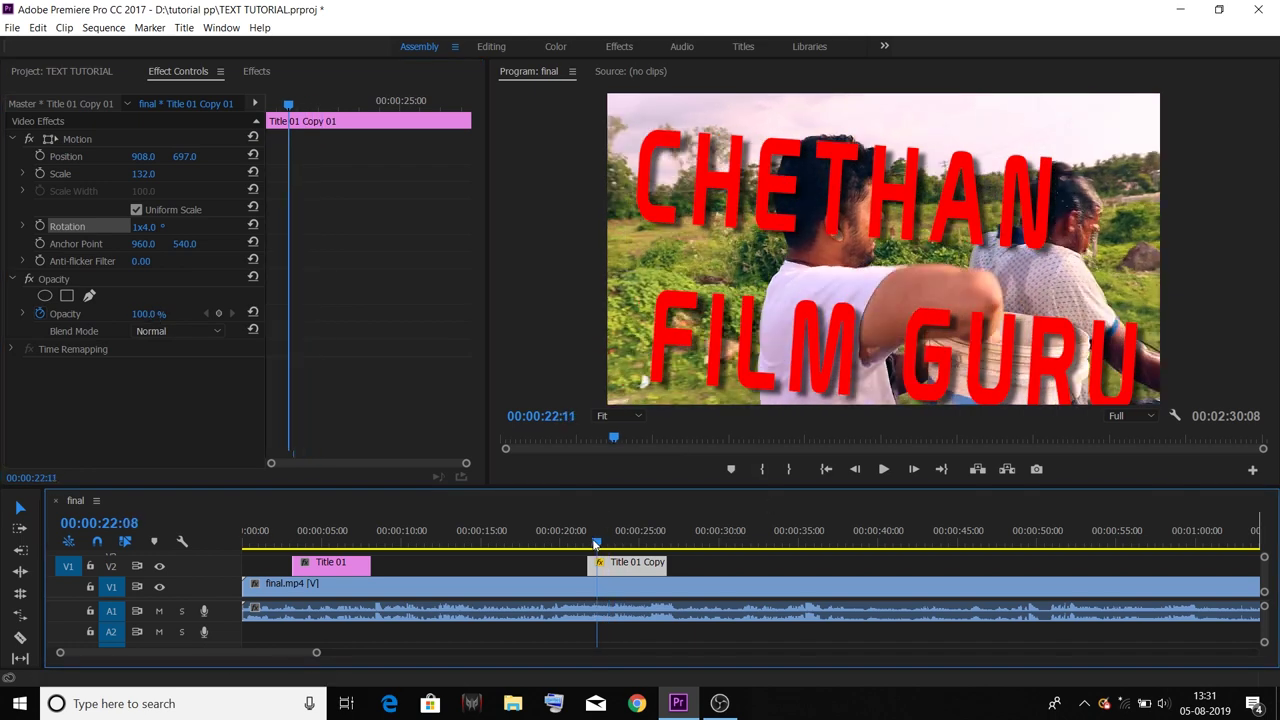
{"action": "left_click", "coordinate": [62, 314]}
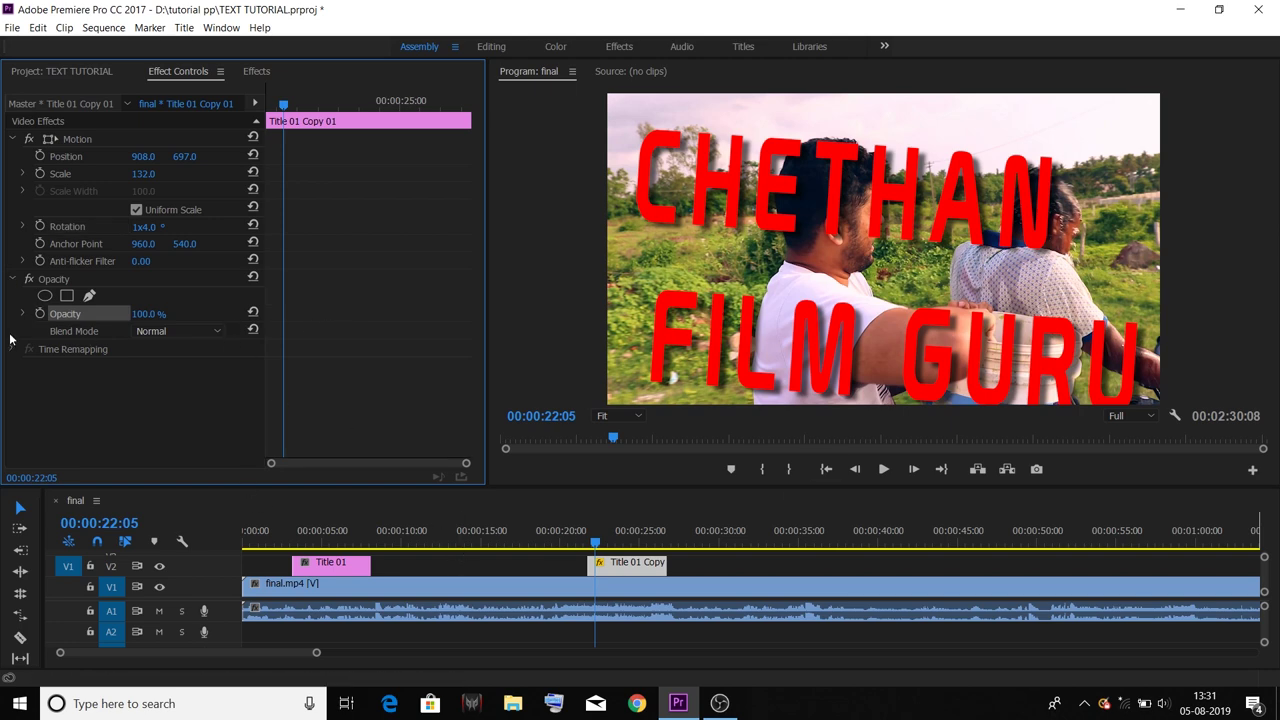
{"action": "left_click", "coordinate": [588, 543]}
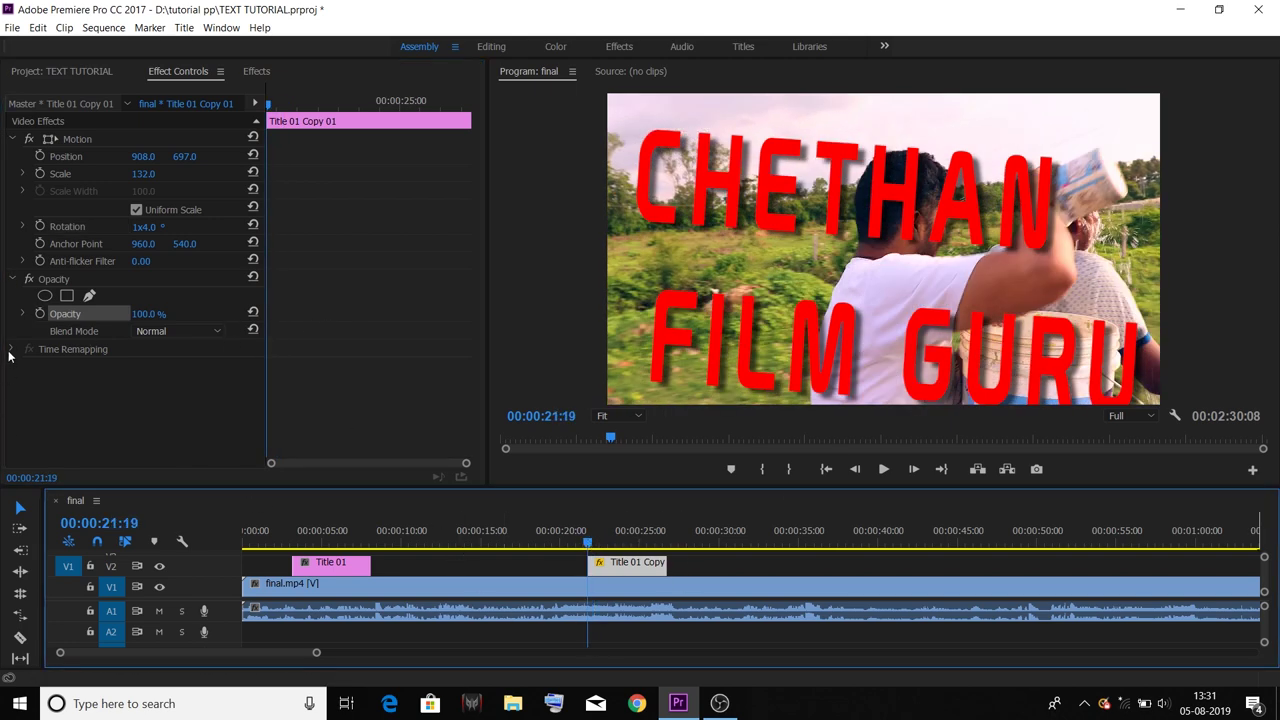
{"action": "left_click", "coordinate": [40, 314]}
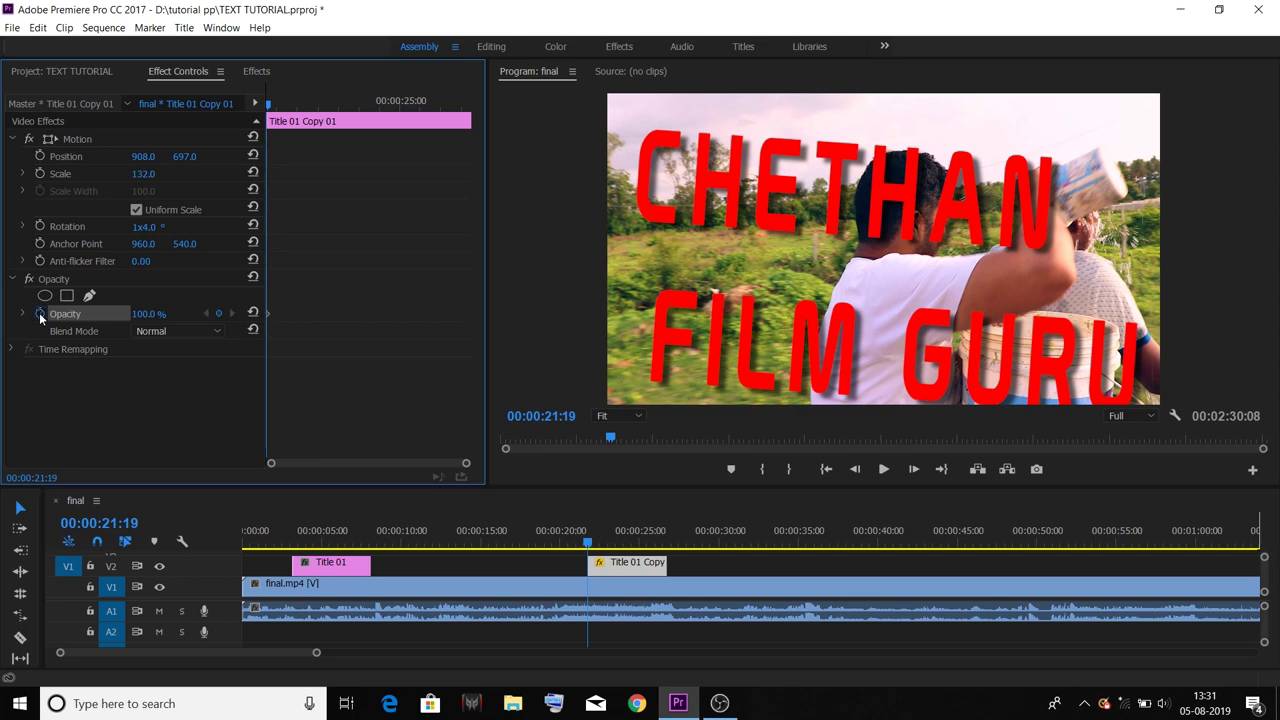
Add Opacity keyframes of 0%, 100% and 0% at 22:03, 22:07 and 22:12.
{"action": "left_click", "coordinate": [593, 541]}
{"action": "left_click", "coordinate": [148, 314]}
{"action": "type", "text": "0"}
{"action": "key", "text": "Return"}
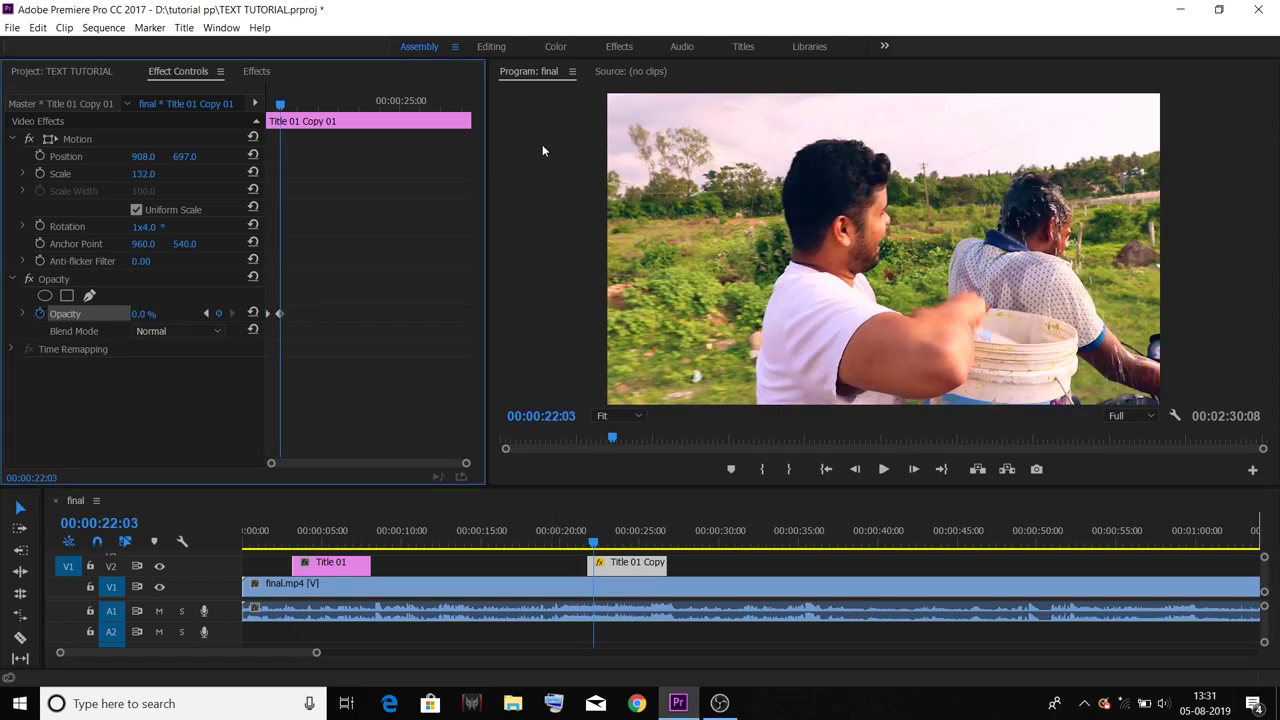
{"action": "left_click_drag", "start_coordinate": [279, 106], "coordinate": [286, 107]}
{"action": "left_click_drag", "start_coordinate": [145, 313], "coordinate": [200, 313]}
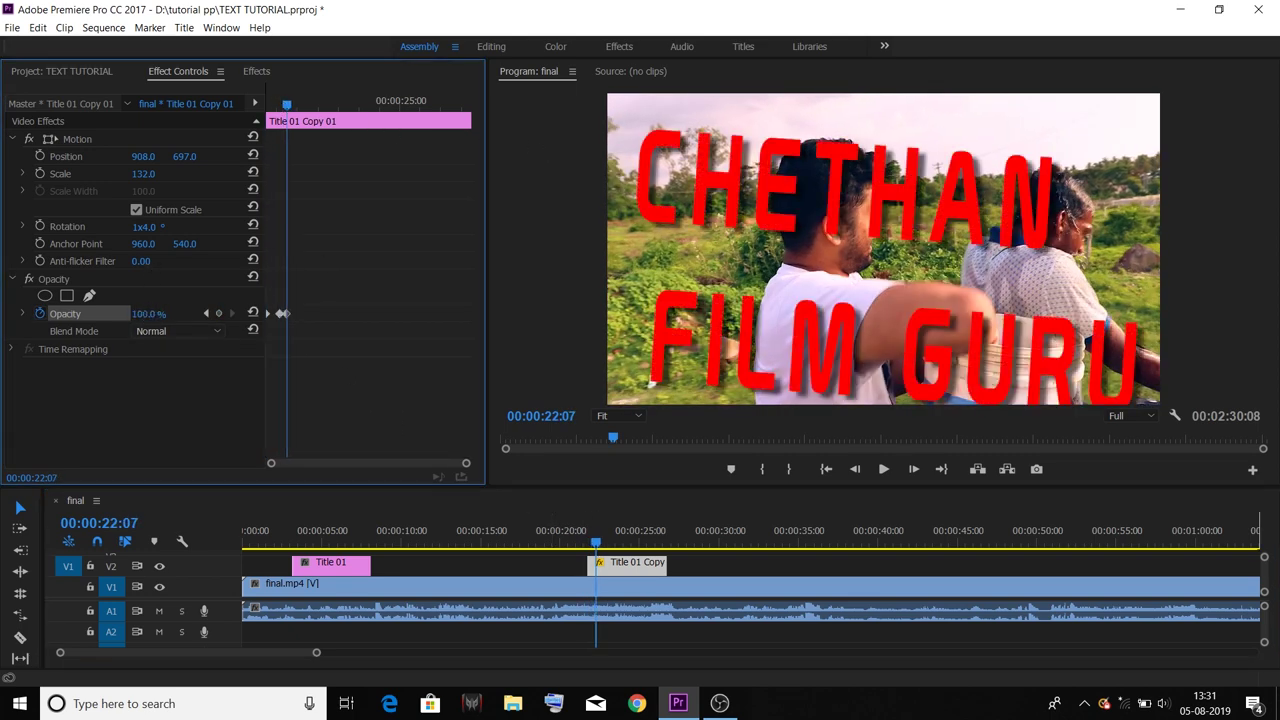
{"action": "left_click_drag", "start_coordinate": [287, 106], "coordinate": [295, 106]}
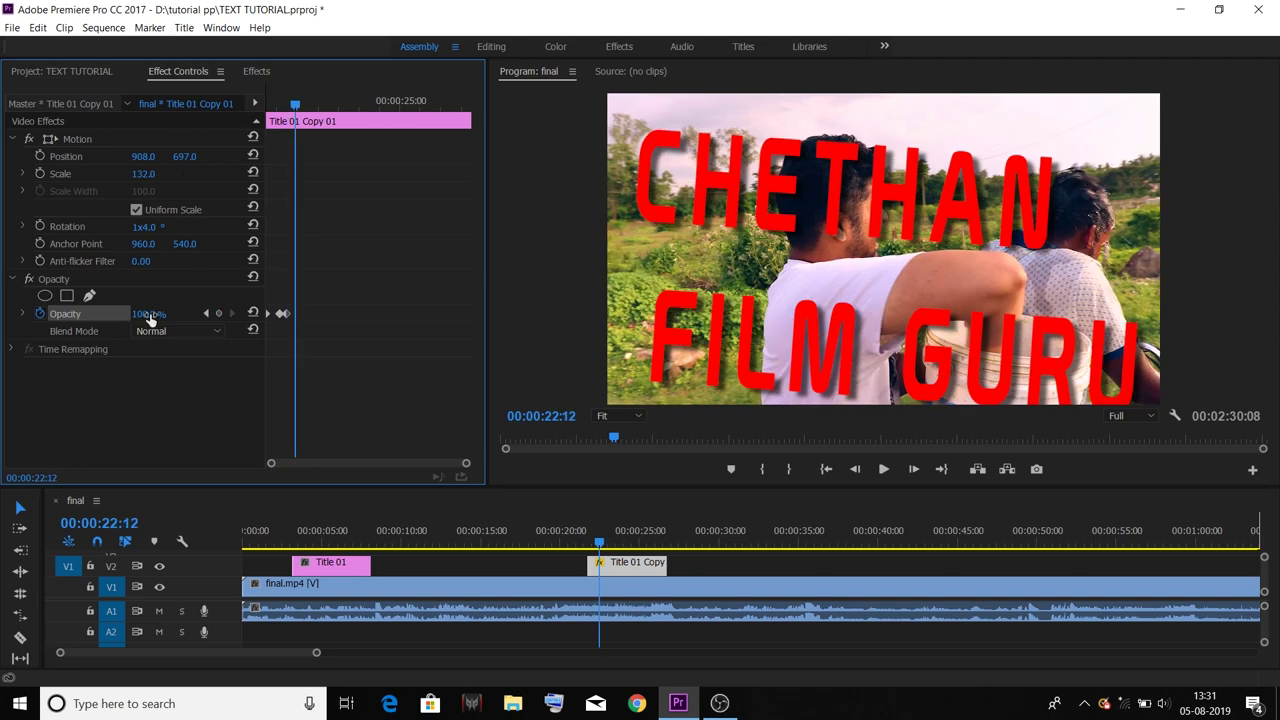
{"action": "left_click_drag", "start_coordinate": [150, 314], "coordinate": [210, 330]}
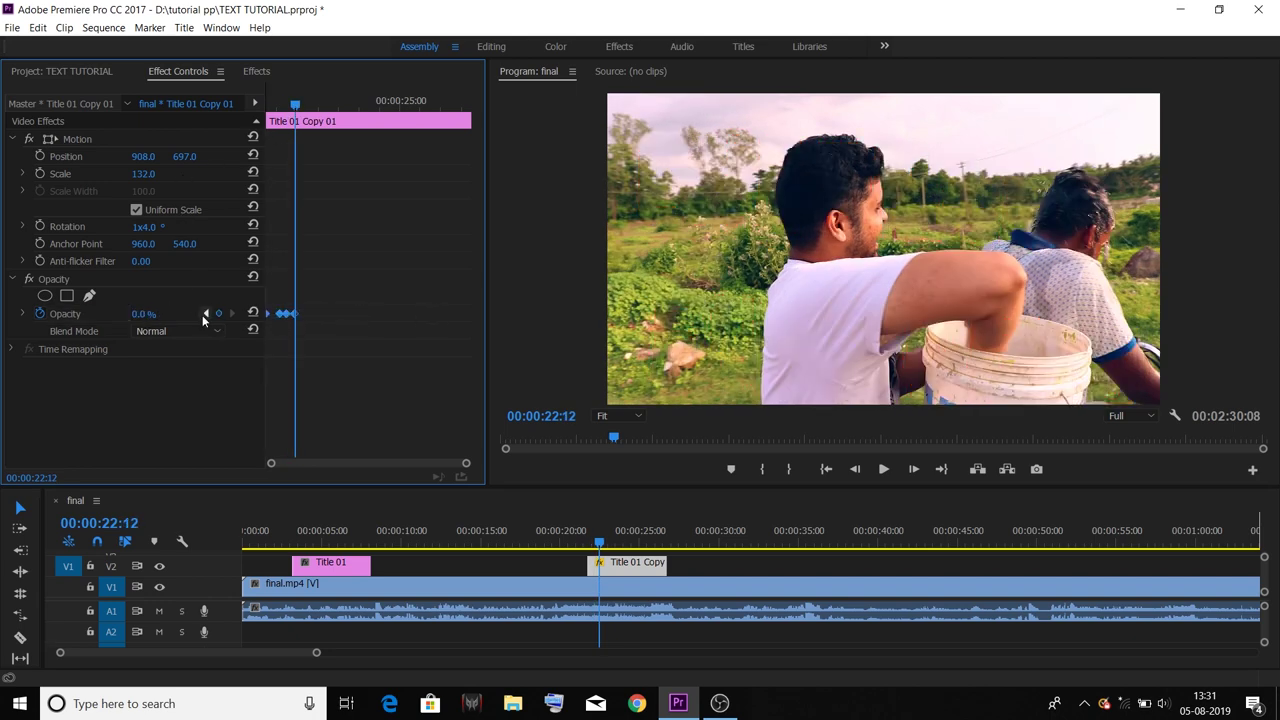
Play back the opacity flicker, then switch off the Opacity stopwatch to remove its keyframes.
{"action": "mouse_move", "coordinate": [291, 109]}
{"action": "left_mouse_down"}
{"action": "mouse_move", "coordinate": [303, 109]}
{"action": "mouse_move", "coordinate": [270, 109]}
{"action": "left_mouse_up"}
{"action": "key", "text": "space"}
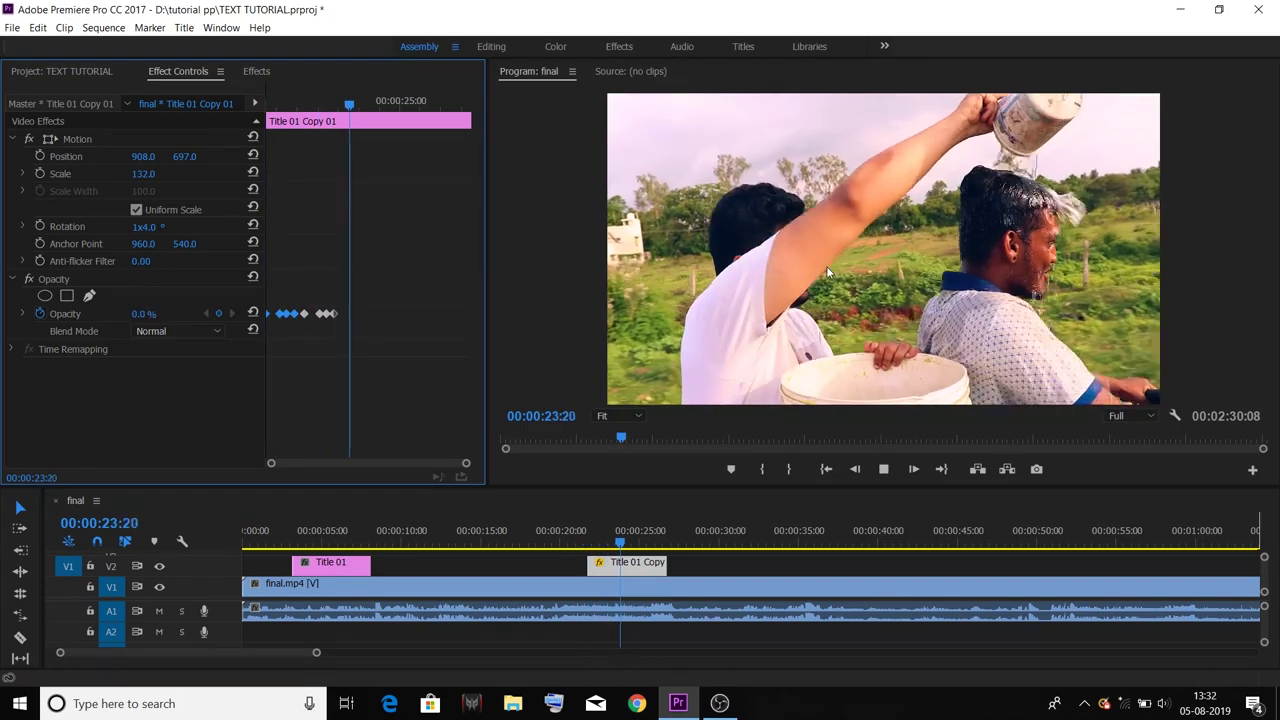
{"action": "key", "text": "space"}
{"action": "left_click_drag", "start_coordinate": [372, 105], "coordinate": [248, 118]}
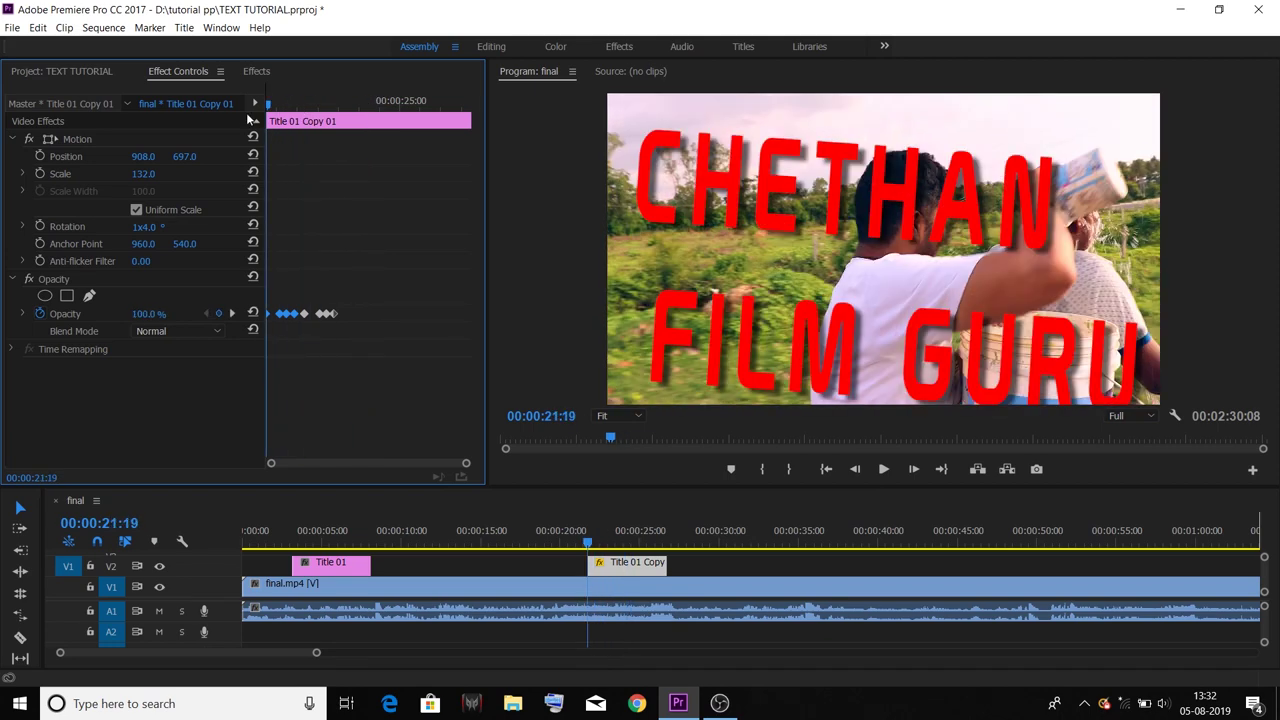
{"action": "left_click", "coordinate": [39, 314]}
Confirm the opacity keyframe deletion, then drop Presets > Mosaics > Mosaic In onto Title 01 Copy and preview.
{"action": "left_click", "coordinate": [700, 373]}
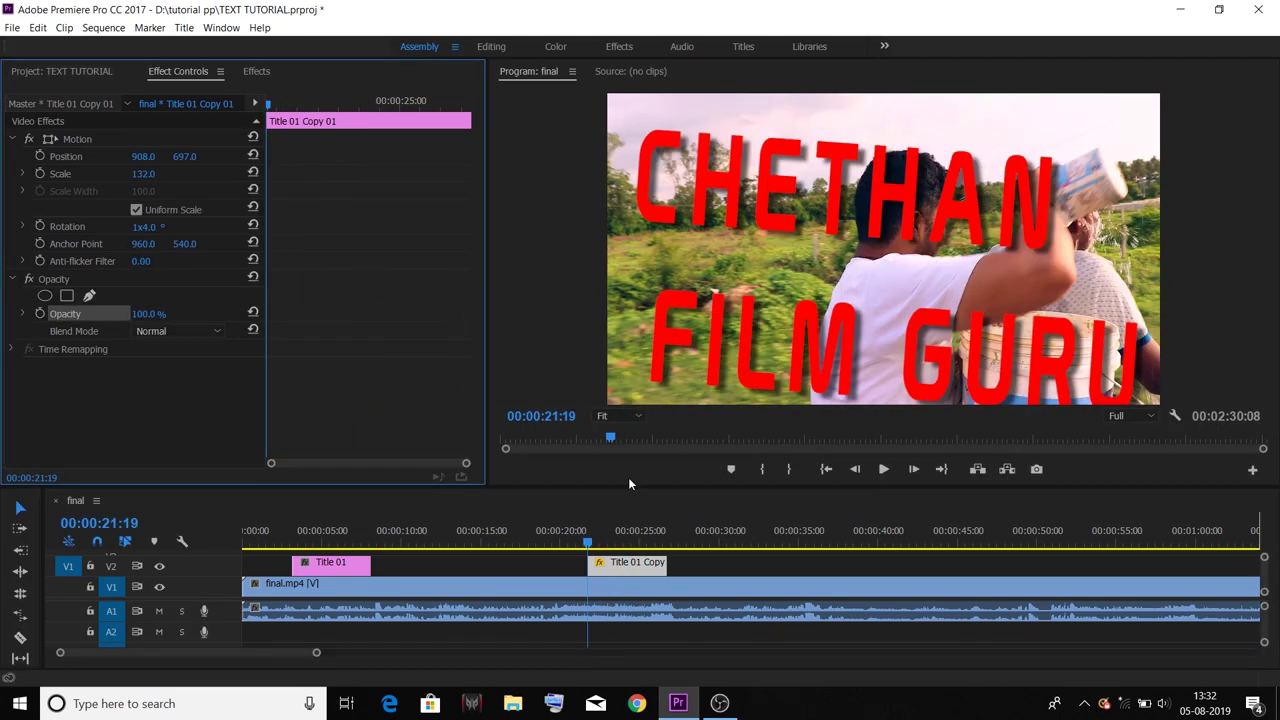
{"action": "left_click", "coordinate": [254, 72]}
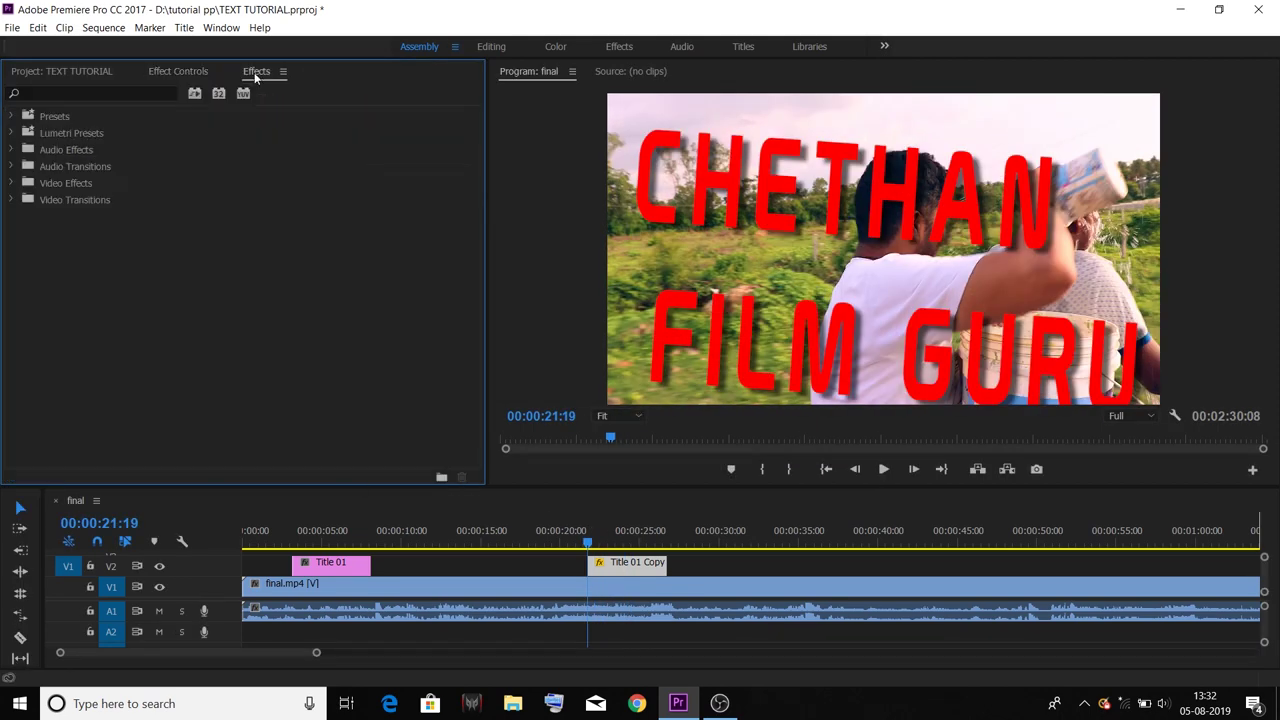
{"action": "left_click", "coordinate": [12, 117]}
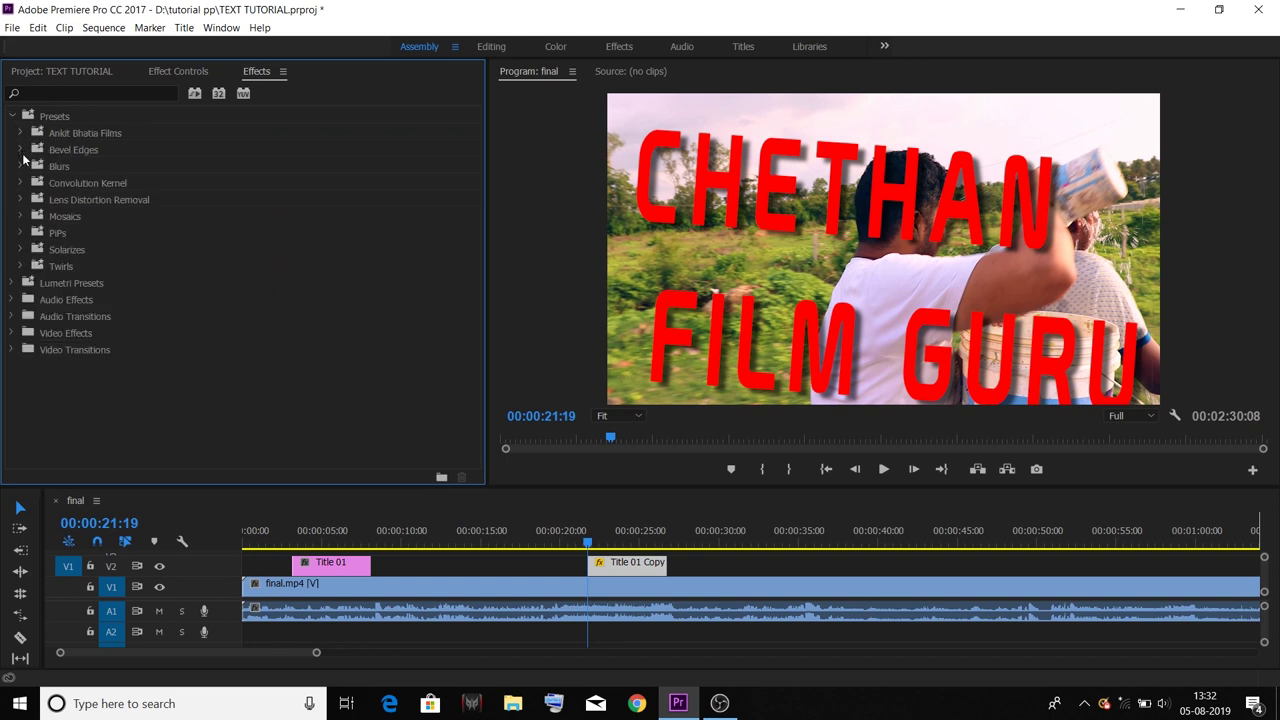
{"action": "left_click", "coordinate": [20, 217]}
{"action": "left_click_drag", "start_coordinate": [51, 235], "coordinate": [506, 541]}
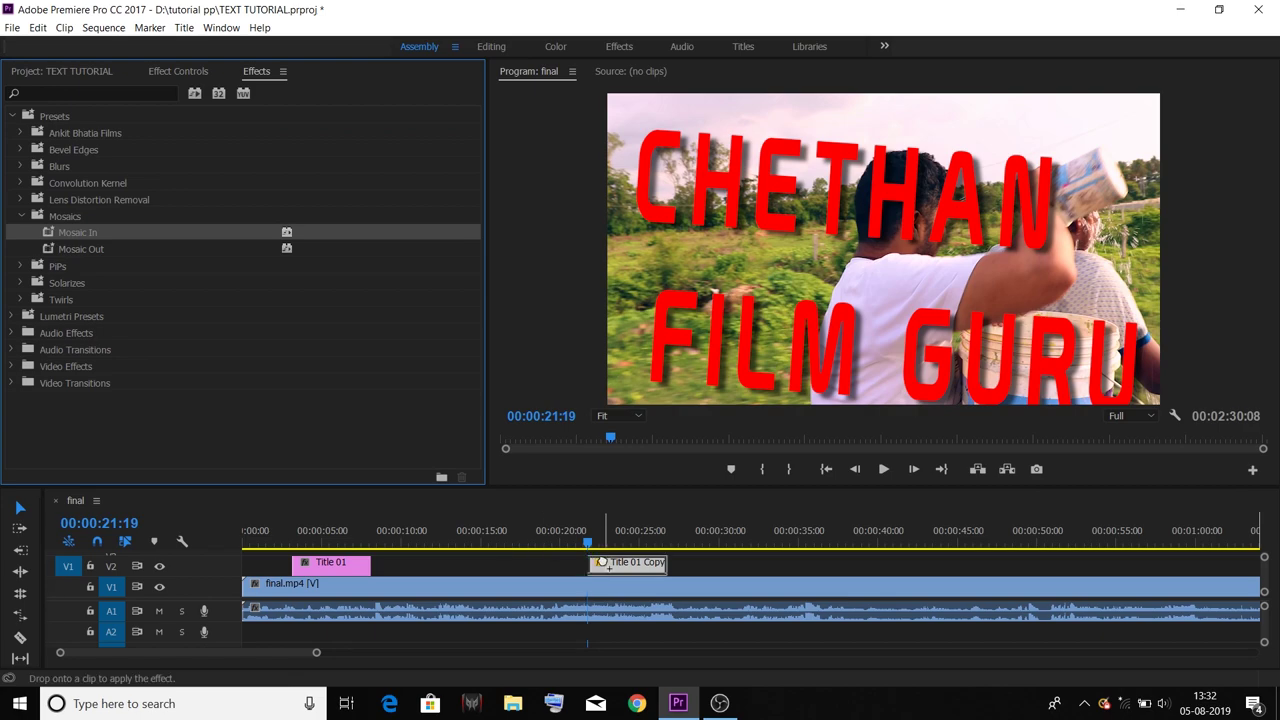
{"action": "left_click_drag", "start_coordinate": [600, 563], "coordinate": [584, 540]}
{"action": "key", "text": "space"}
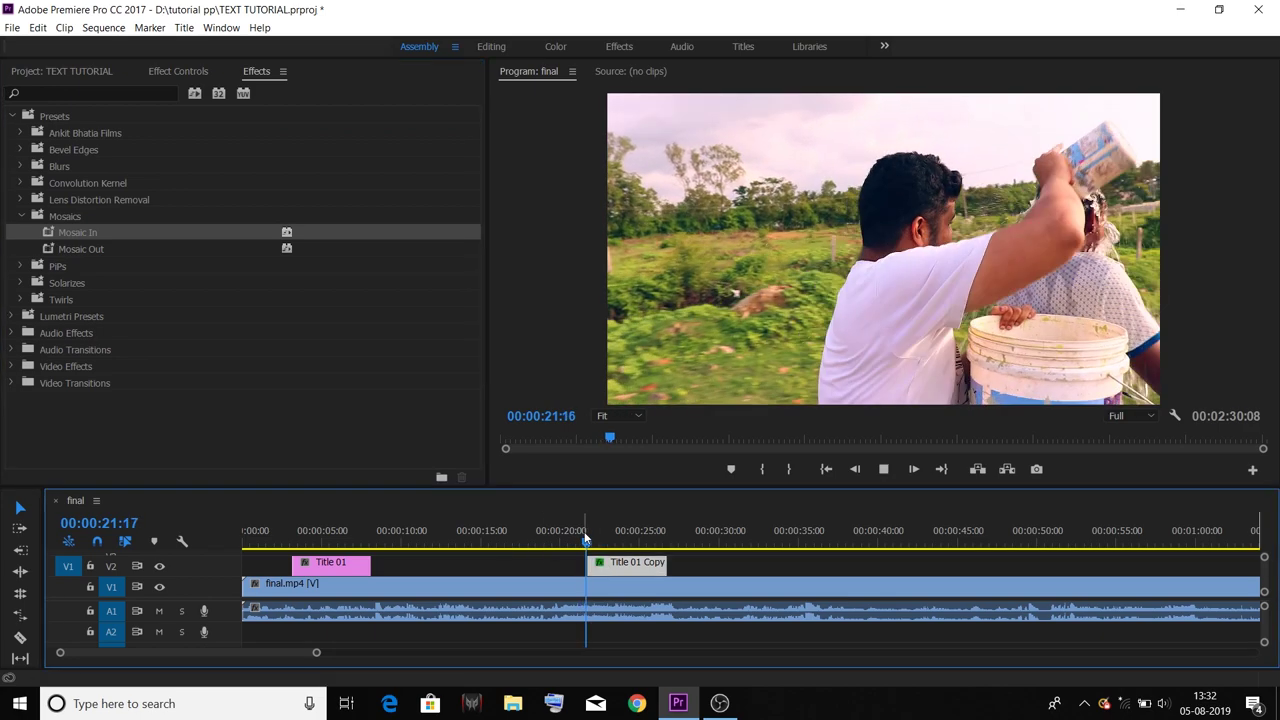
{"action": "left_click", "coordinate": [586, 541]}
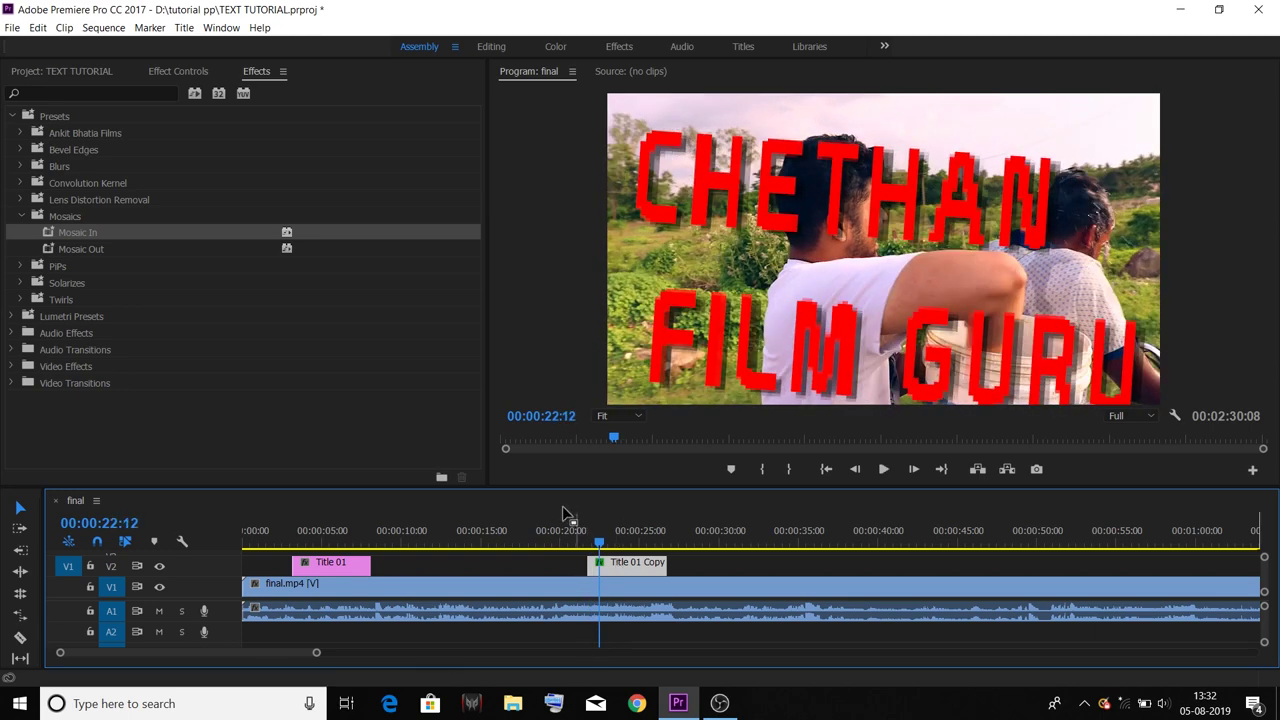
{"action": "left_click", "coordinate": [22, 216]}
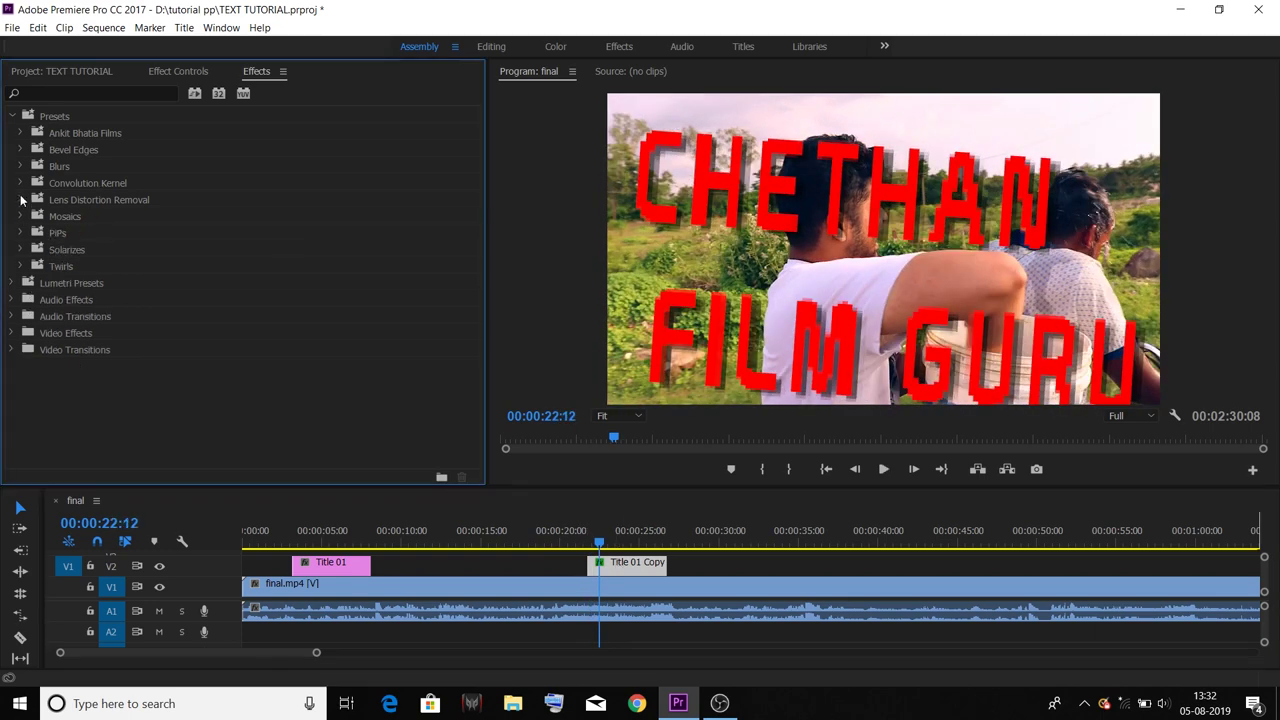
Search the effects for BLUR and drop Directional Blur onto Title 01 Copy.
{"action": "left_click", "coordinate": [22, 167]}
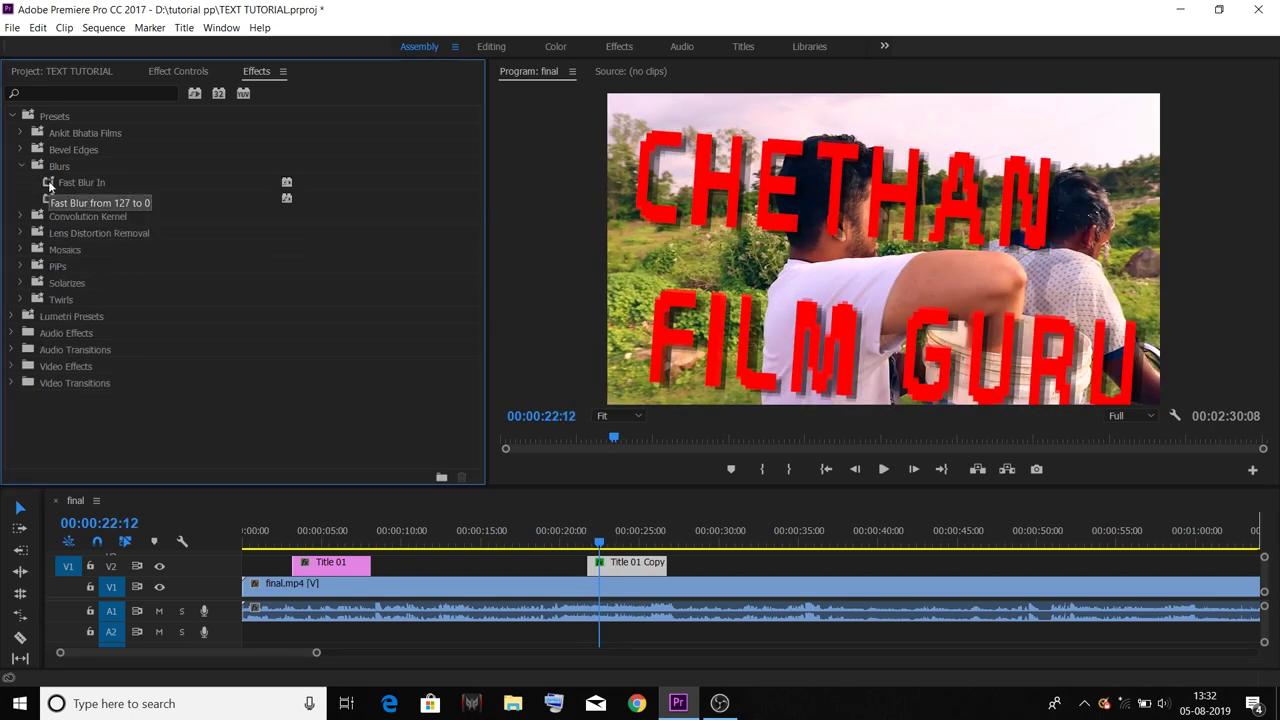
{"action": "left_click", "coordinate": [22, 167]}
{"action": "left_click", "coordinate": [14, 117]}
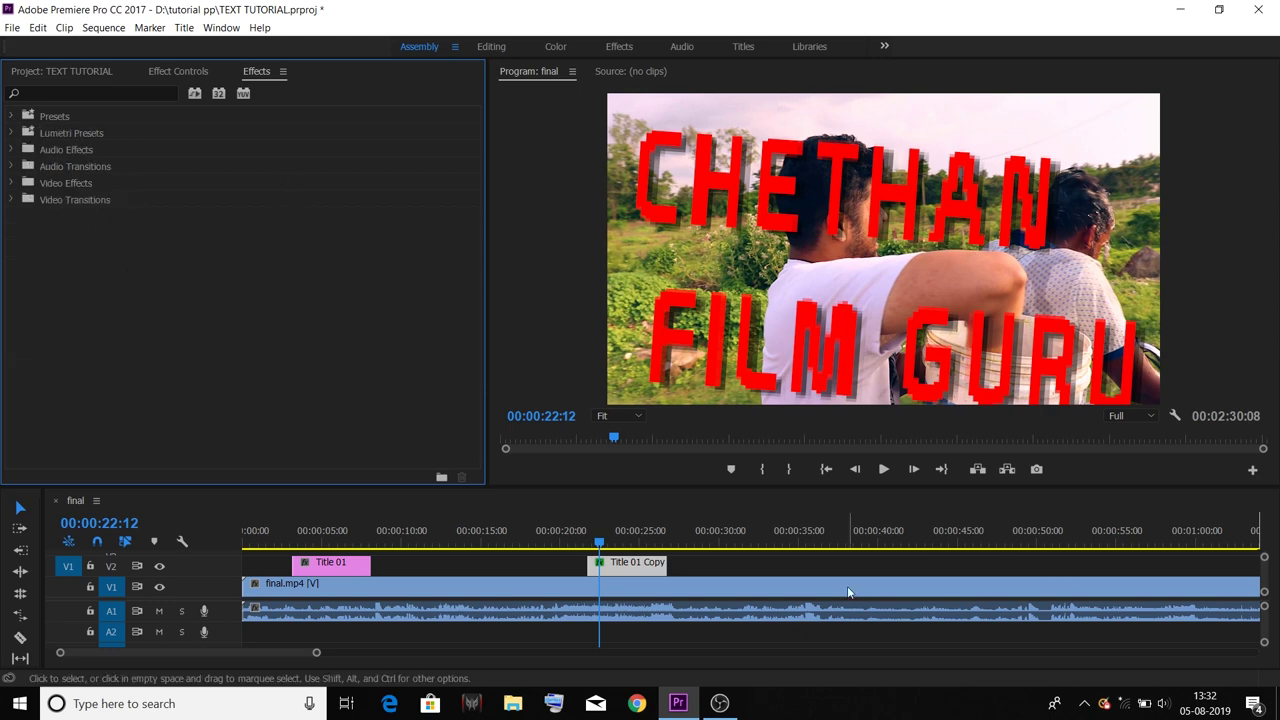
{"action": "left_click", "coordinate": [27, 94]}
{"action": "type", "text": "BLUR"}
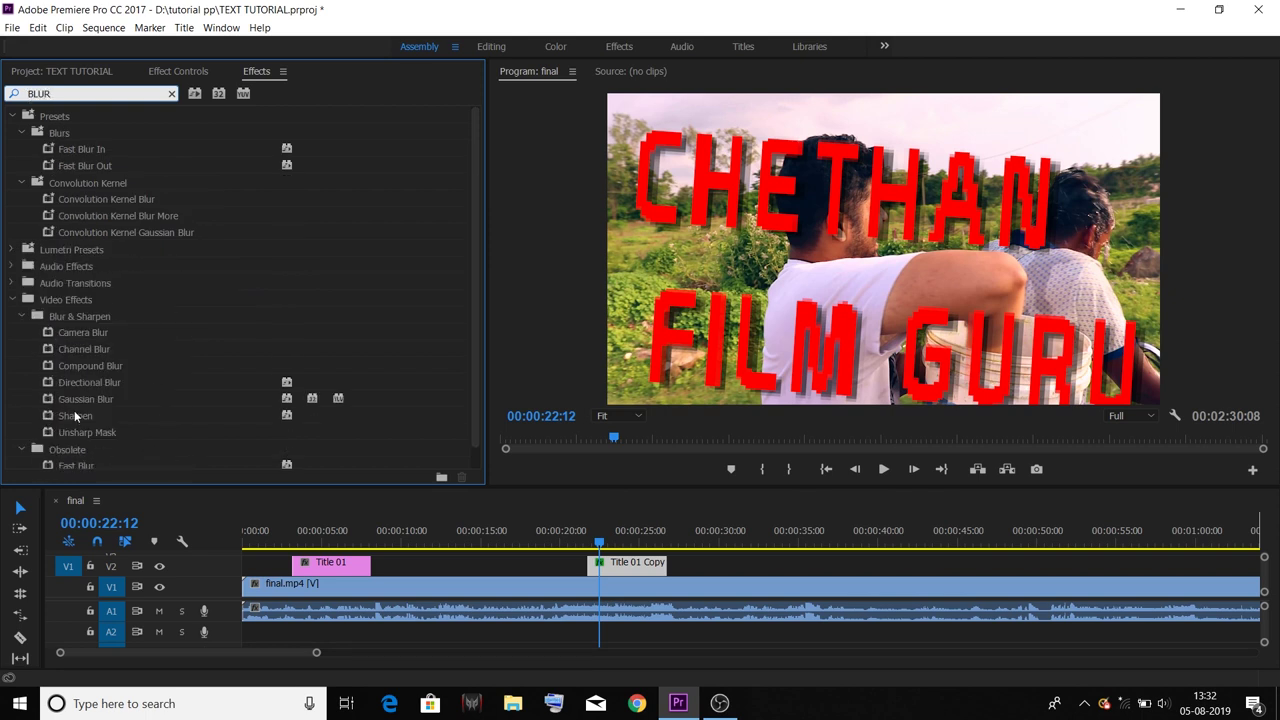
{"action": "left_click_drag", "start_coordinate": [82, 399], "coordinate": [116, 418]}
{"action": "left_click_drag", "start_coordinate": [606, 566], "coordinate": [607, 566]}
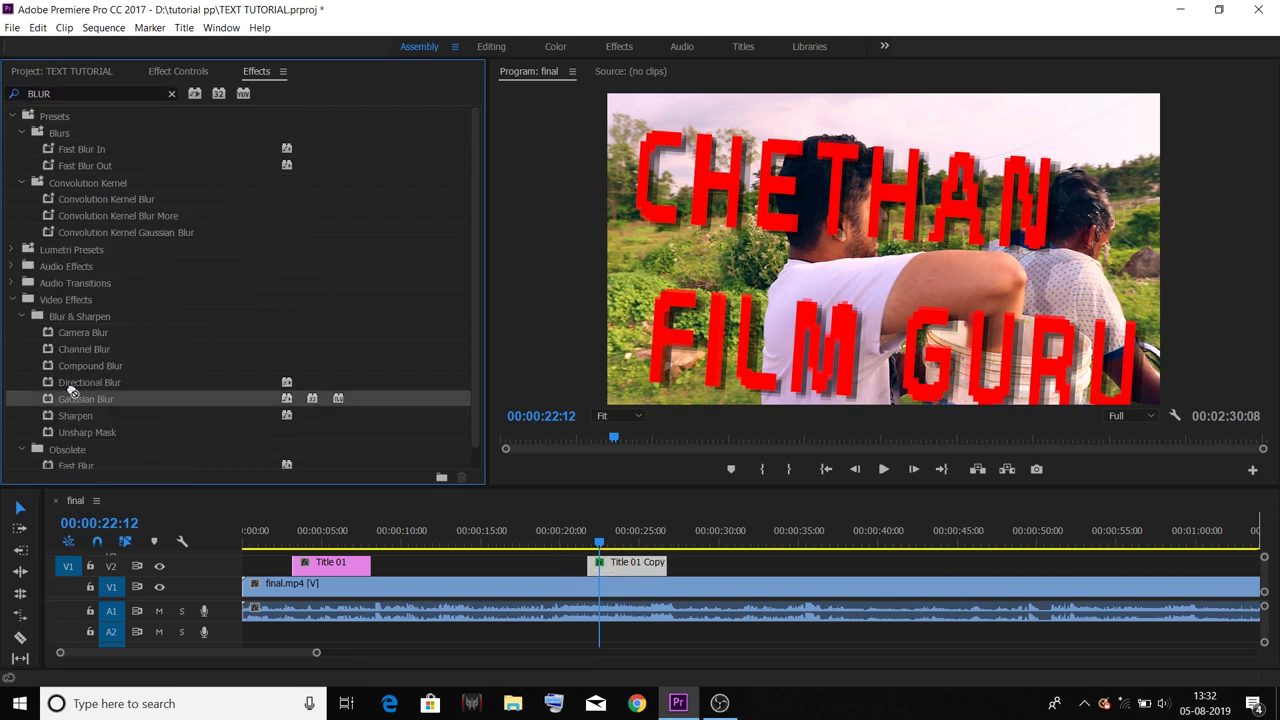
{"action": "left_click_drag", "start_coordinate": [68, 388], "coordinate": [530, 496]}
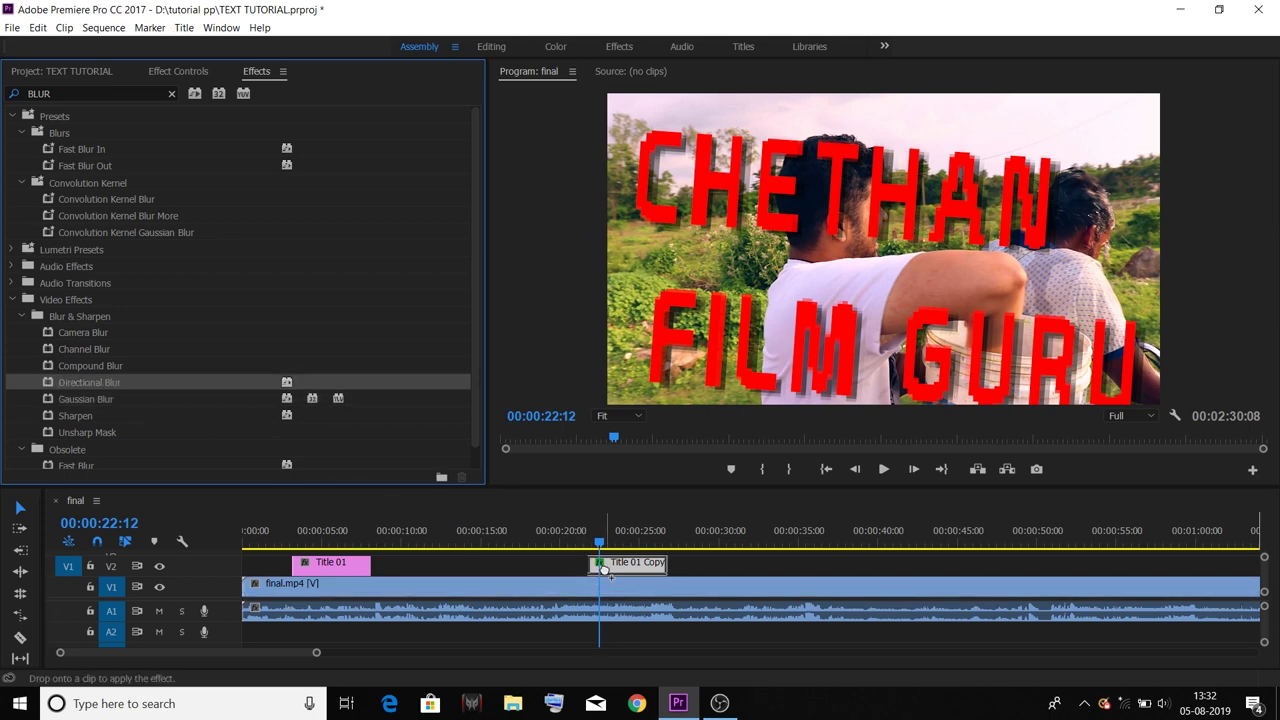
{"action": "left_click", "coordinate": [187, 73]}
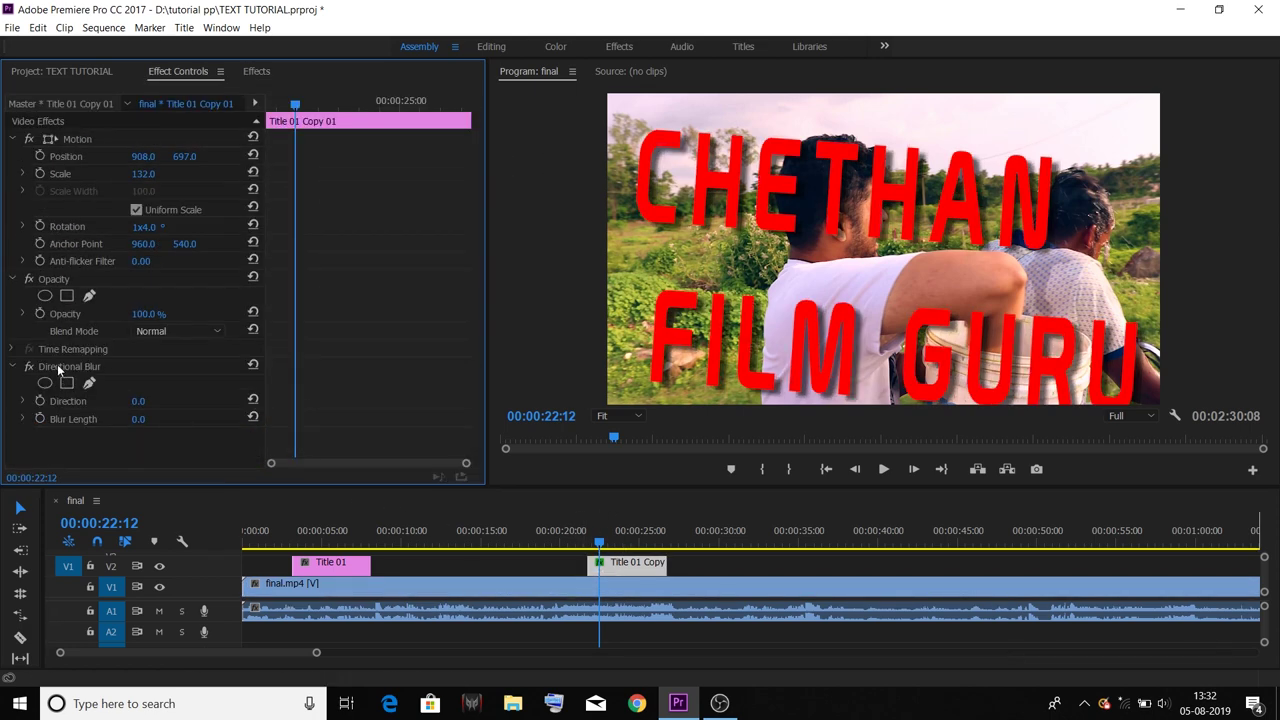
Keyframe Directional Blur Length from 499 at 21:19 down to 0 later, and preview.
{"action": "left_click", "coordinate": [57, 366]}
{"action": "left_click", "coordinate": [172, 462]}
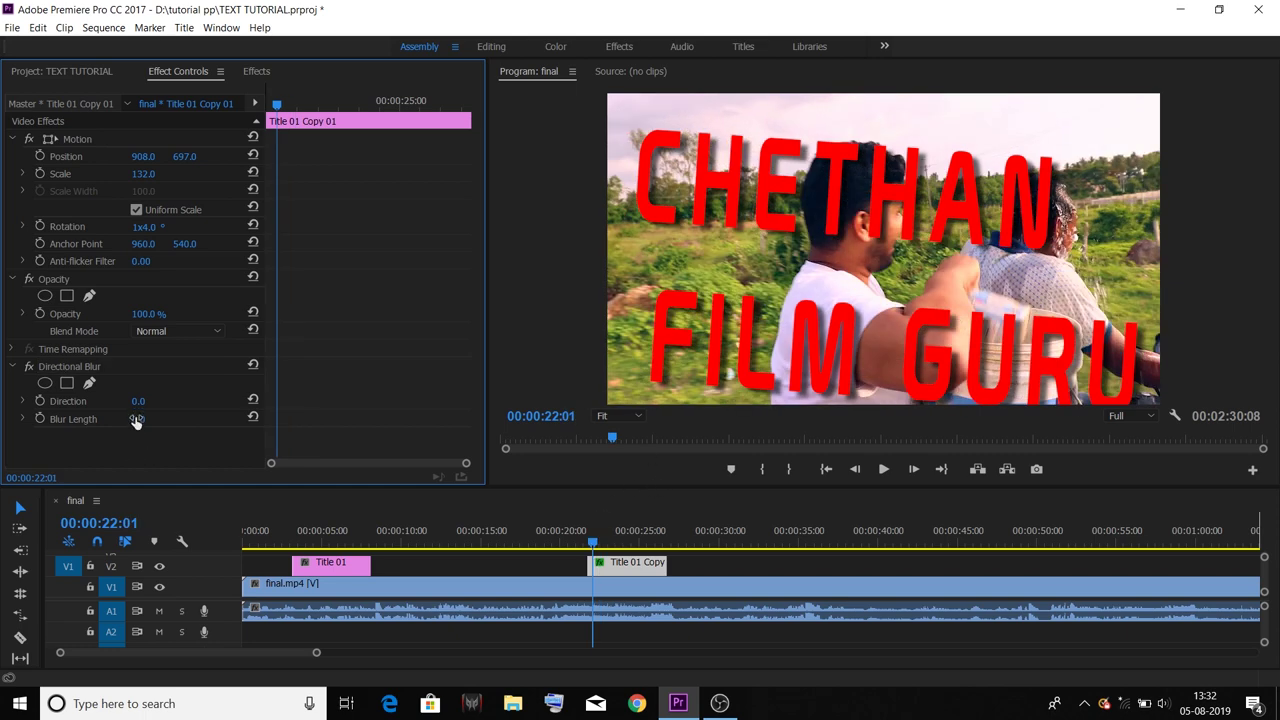
{"action": "left_click_drag", "start_coordinate": [138, 419], "coordinate": [480, 419]}
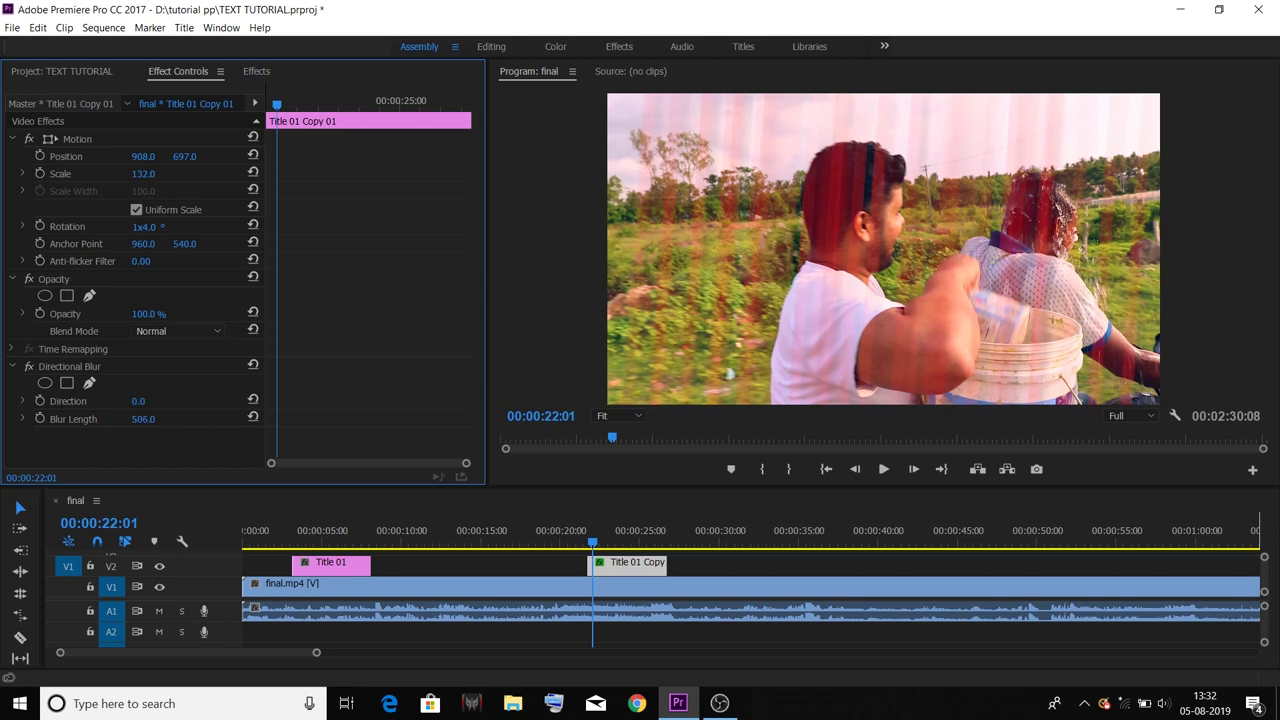
{"action": "left_click", "coordinate": [588, 538]}
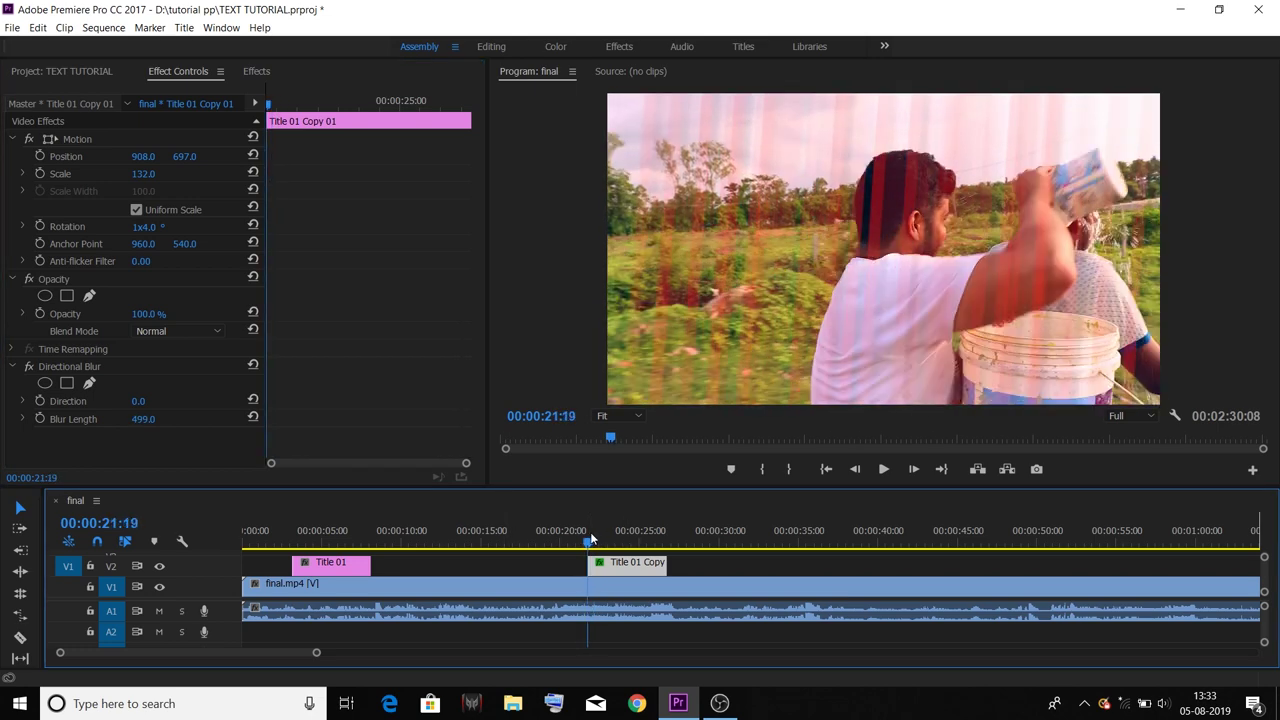
{"action": "left_click", "coordinate": [40, 419]}
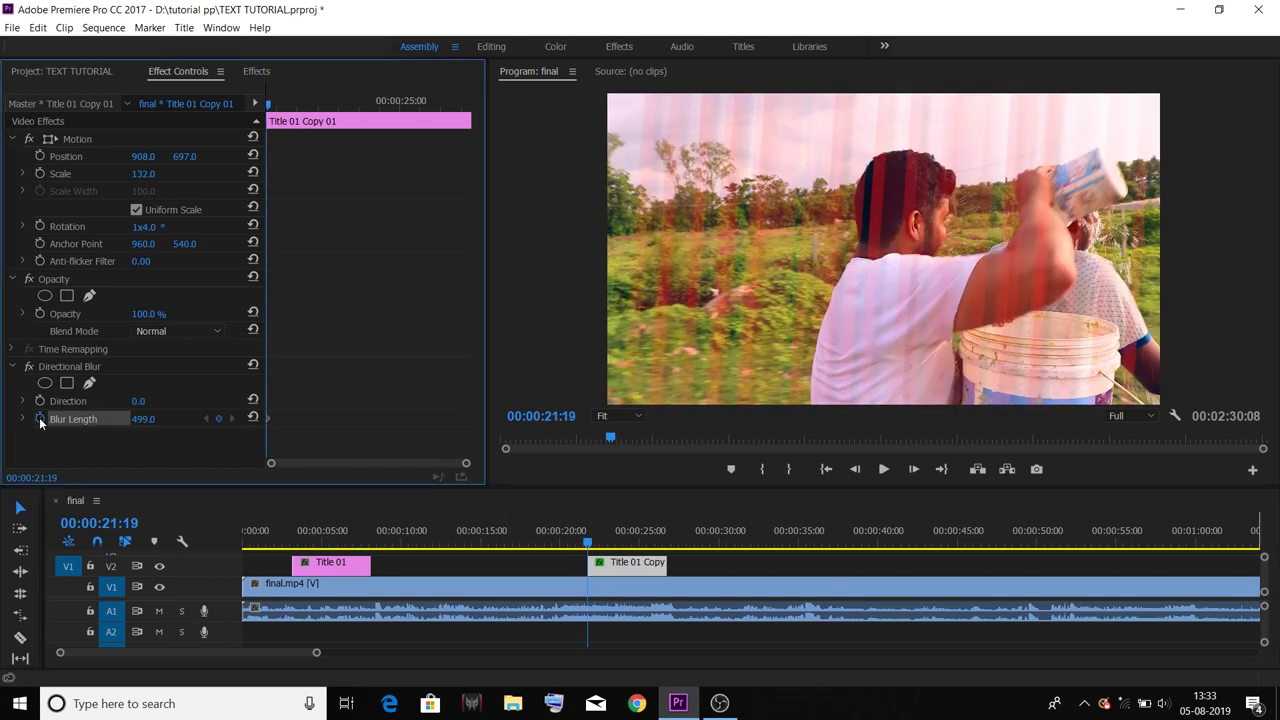
{"action": "left_click_drag", "start_coordinate": [588, 543], "coordinate": [604, 543]}
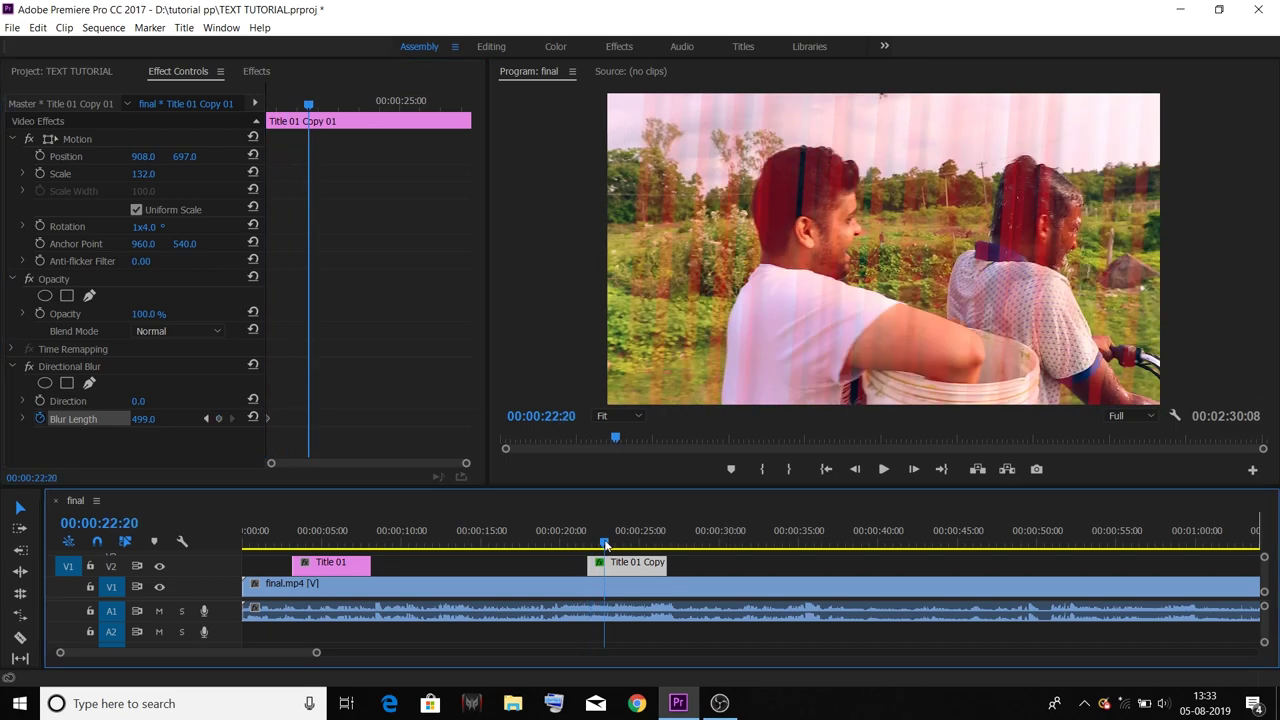
{"action": "left_click", "coordinate": [143, 419]}
{"action": "type", "text": "0"}
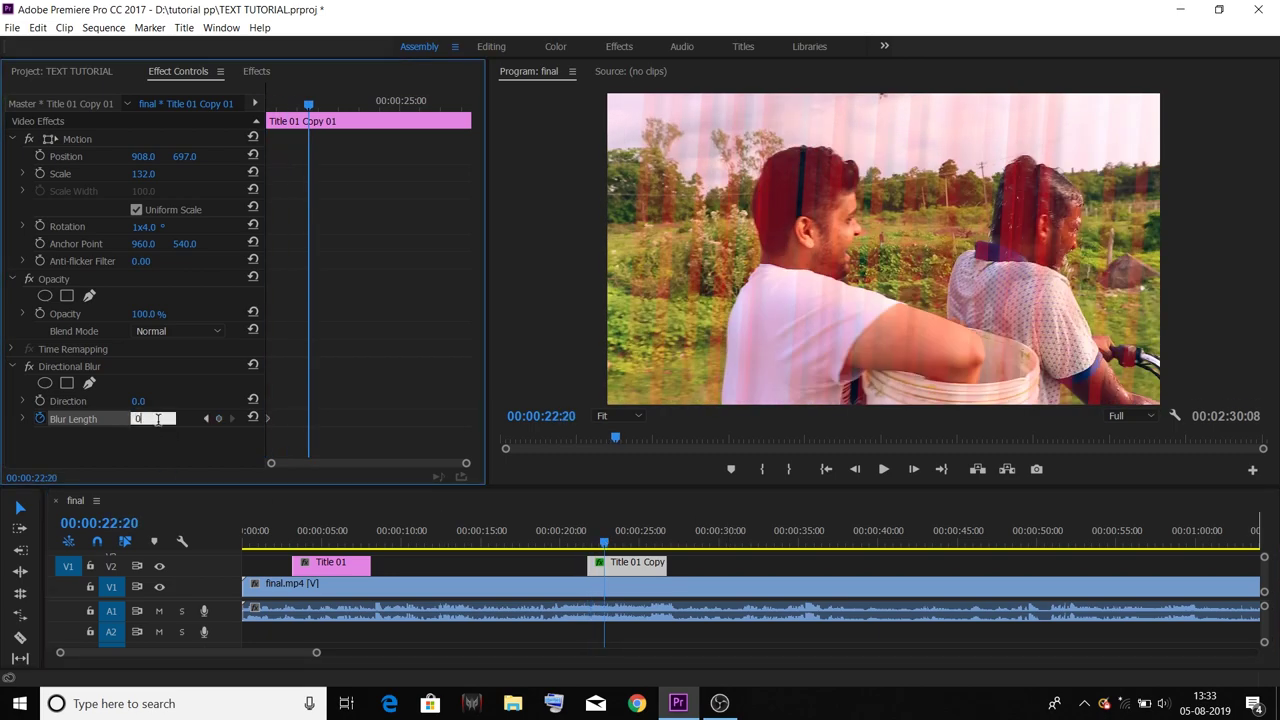
{"action": "key", "text": "Return"}
{"action": "left_click", "coordinate": [587, 540]}
{"action": "key", "text": "space"}
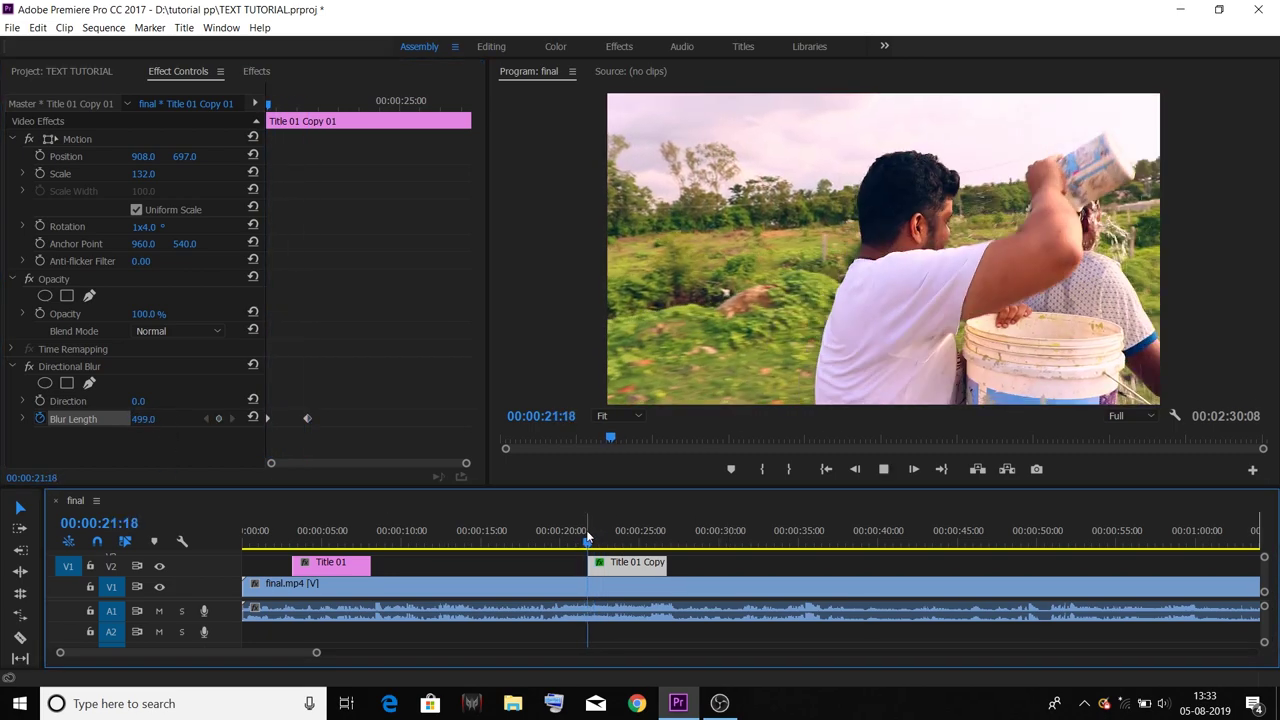
{"action": "left_click", "coordinate": [603, 540]}
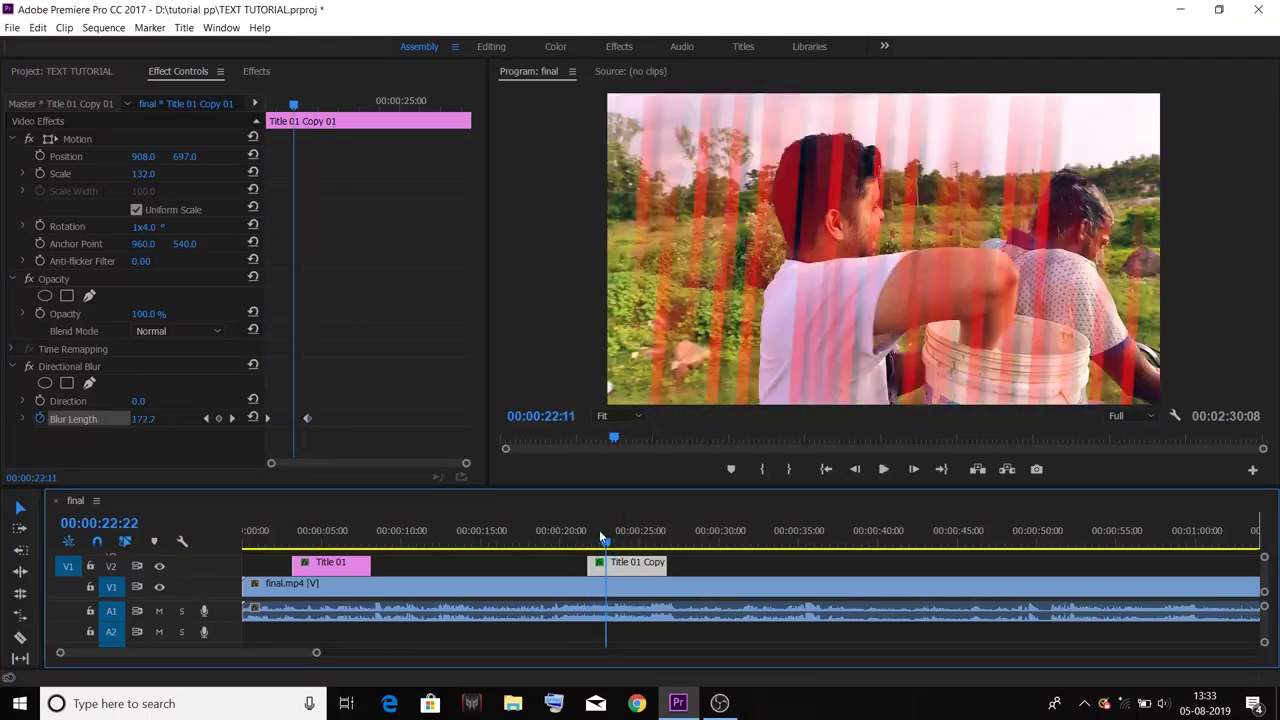
{"action": "left_click", "coordinate": [611, 540]}
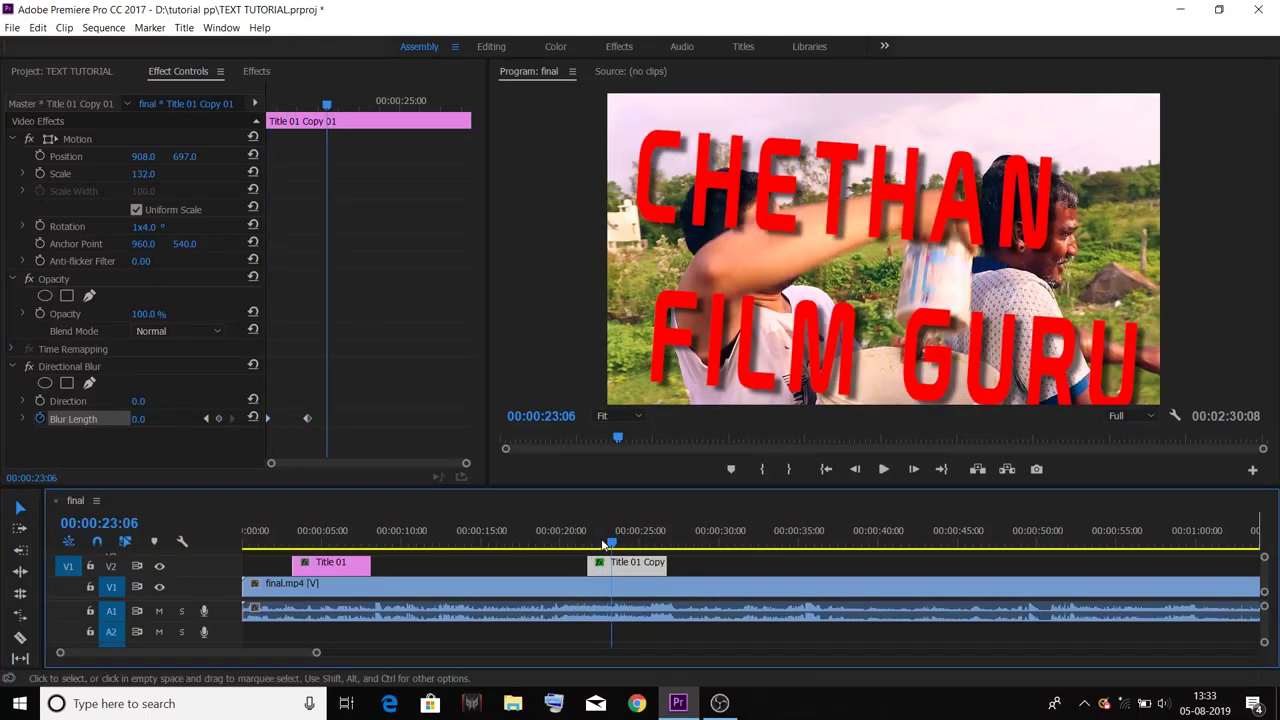
{"action": "left_click_drag", "start_coordinate": [603, 540], "coordinate": [586, 540]}
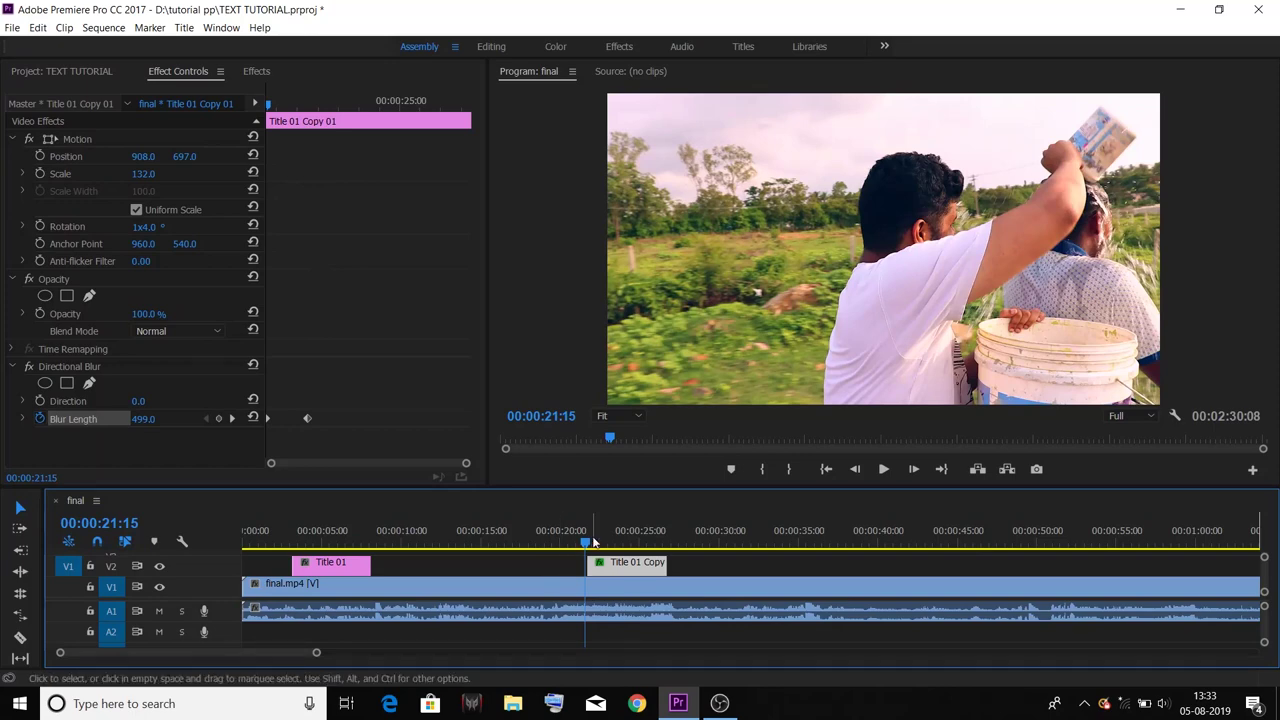
Keyframe blur Direction from 0° at 21:19 to 181° at 23:02, then preview the animation.
{"action": "left_click", "coordinate": [589, 541]}
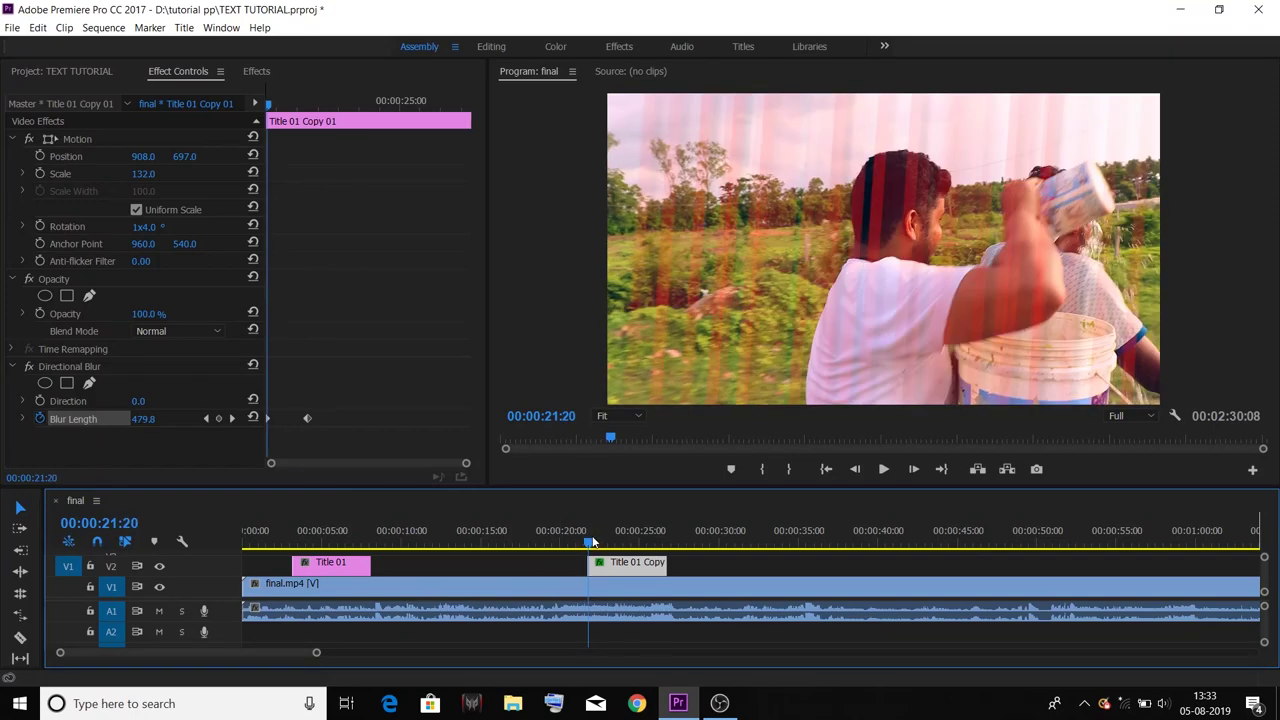
{"action": "left_click", "coordinate": [40, 401]}
{"action": "left_click_drag", "start_coordinate": [586, 541], "coordinate": [610, 540]}
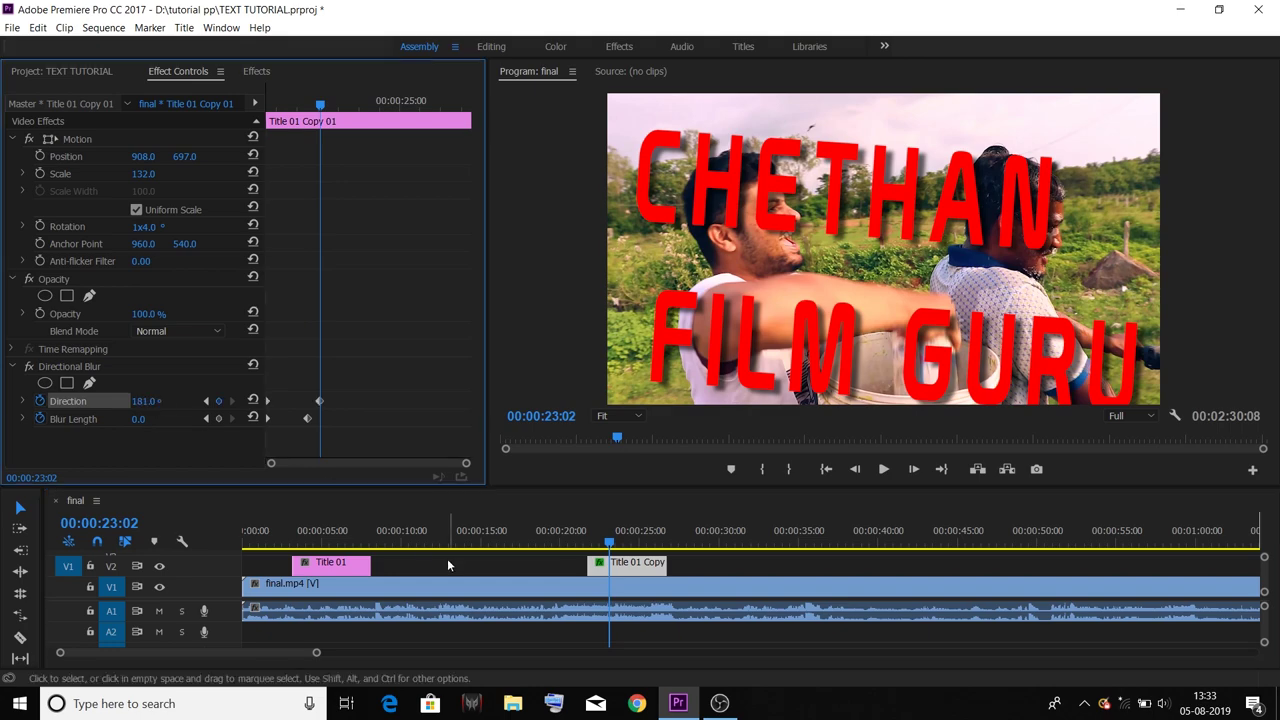
{"action": "left_click", "coordinate": [588, 536]}
{"action": "key", "text": "space"}
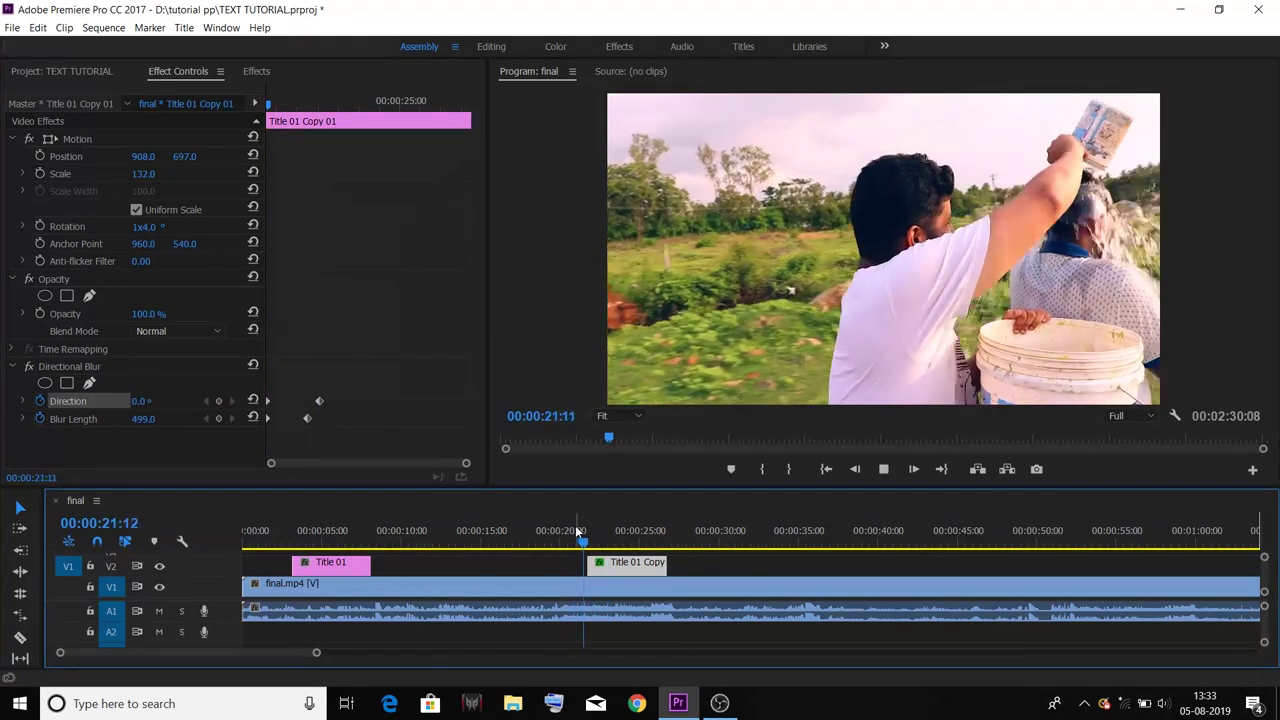
{"action": "key", "text": "space"}
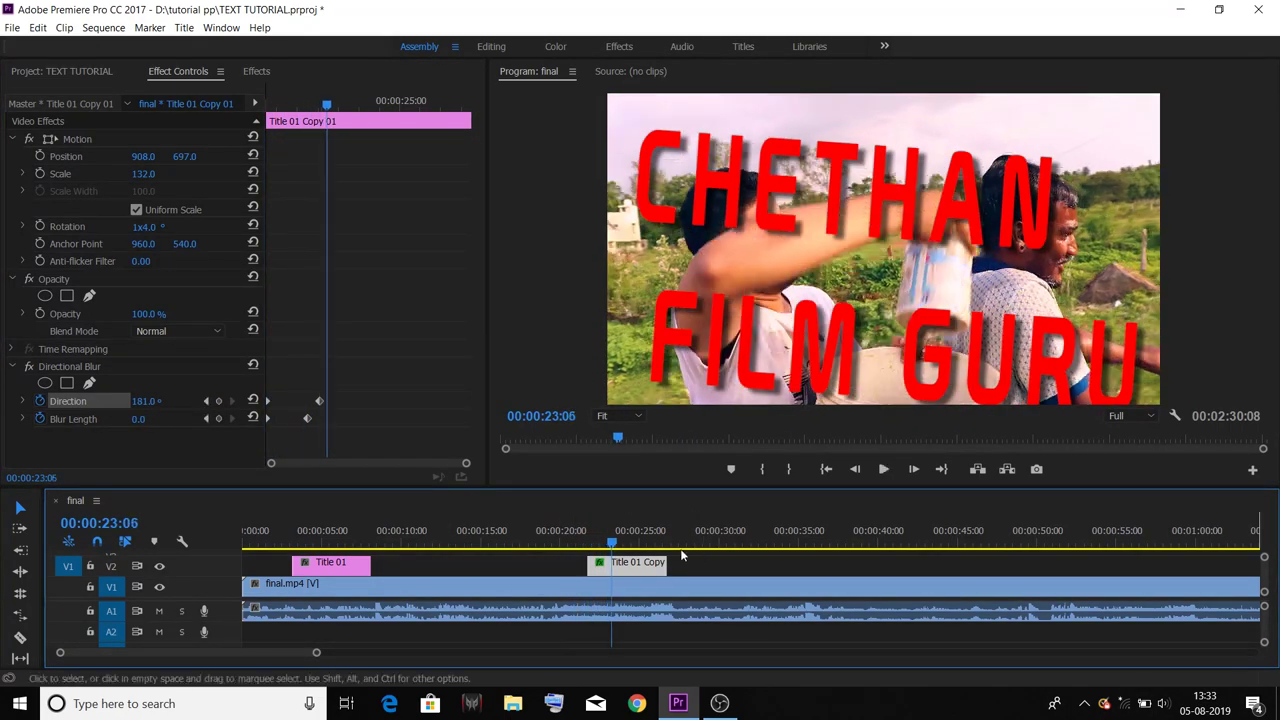
{"action": "left_click", "coordinate": [588, 543]}
{"action": "left_click_drag", "start_coordinate": [588, 543], "coordinate": [610, 541]}
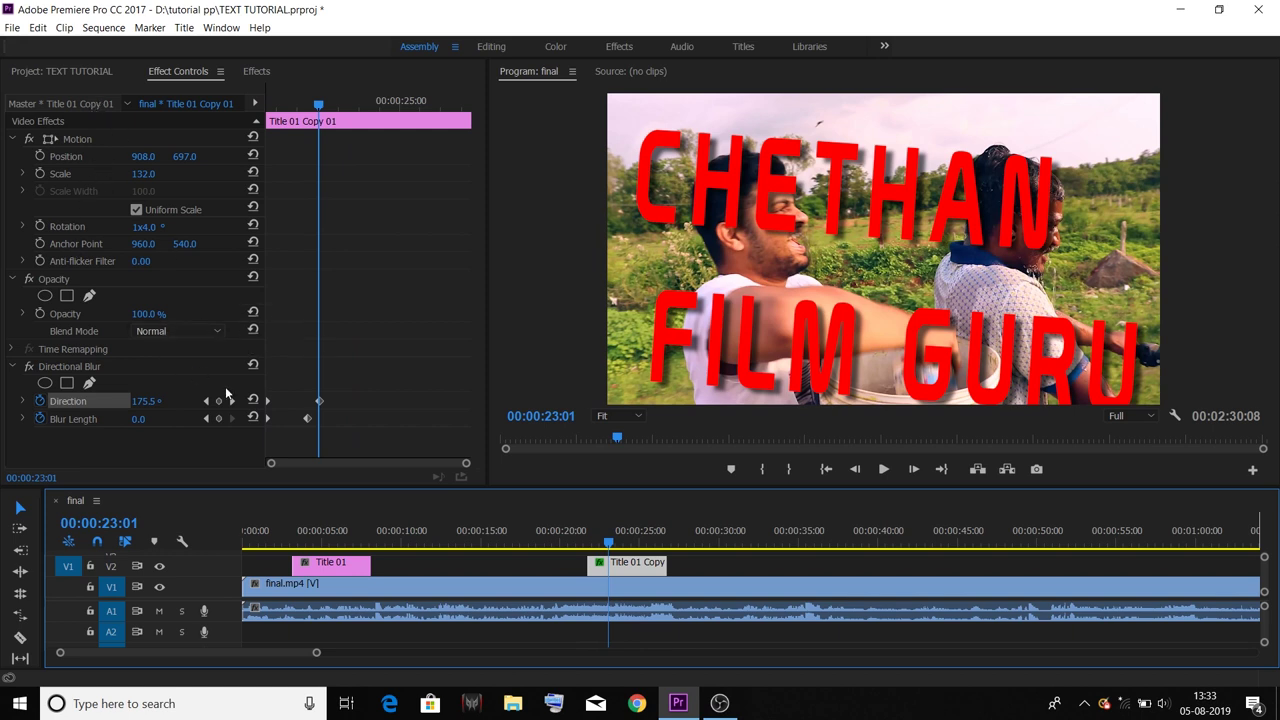
{"action": "left_click", "coordinate": [257, 72]}
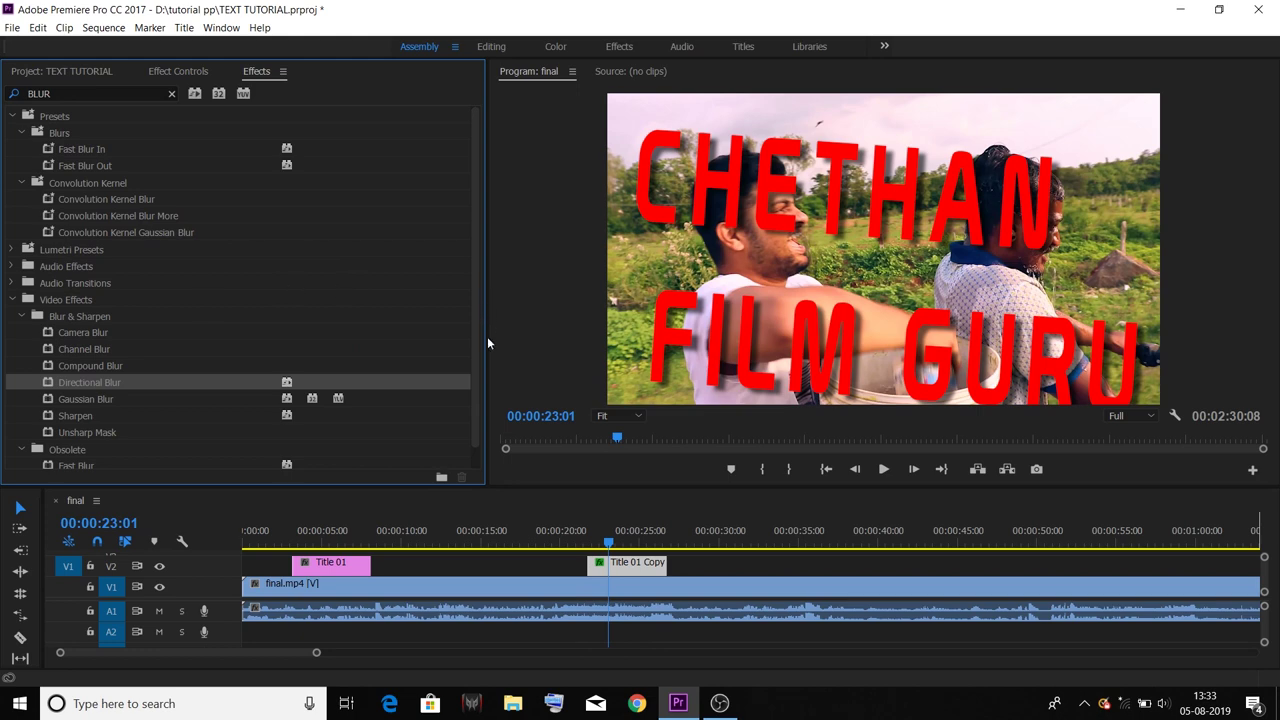
Clear the BLUR search and place Video Transitions > Dissolve > Cross Dissolve at Title 01 Copy's end.
{"action": "scroll", "coordinate": [477, 342], "scroll_direction": "down", "scroll_amount": 2}
{"action": "left_click_drag", "start_coordinate": [608, 541], "coordinate": [655, 541]}
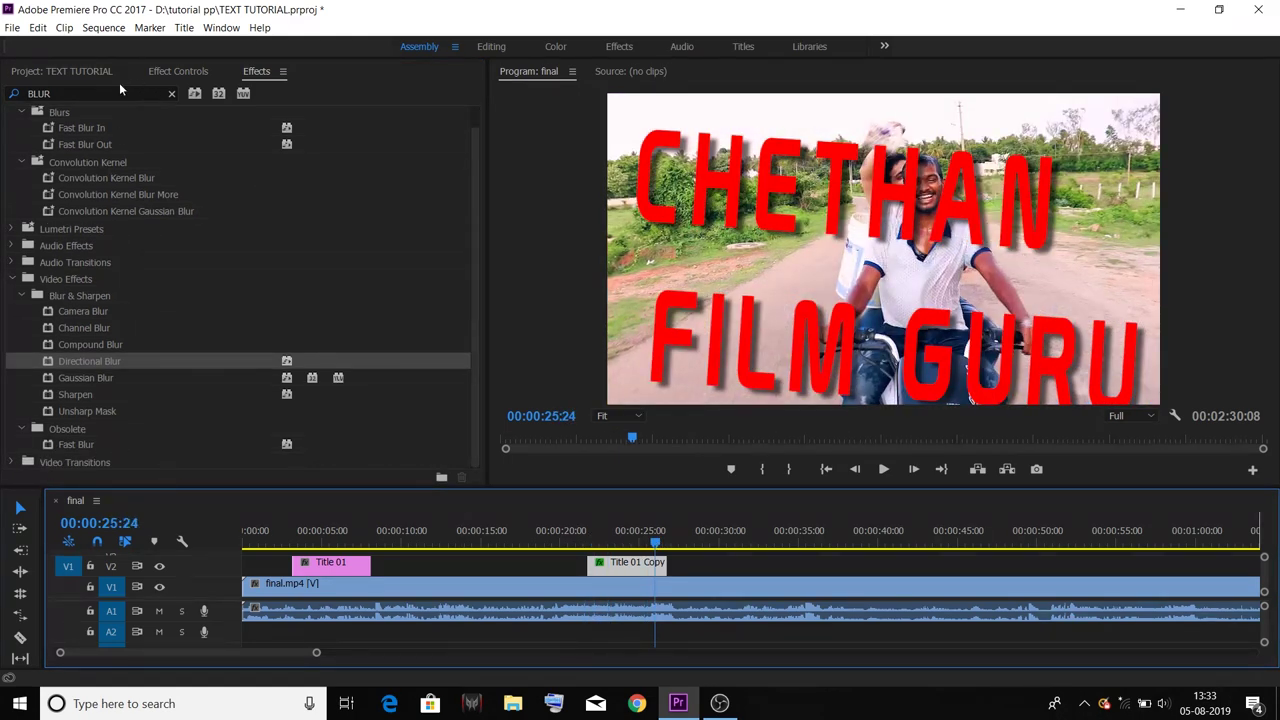
{"action": "left_click", "coordinate": [119, 93]}
{"action": "key", "text": "BackSpace"}
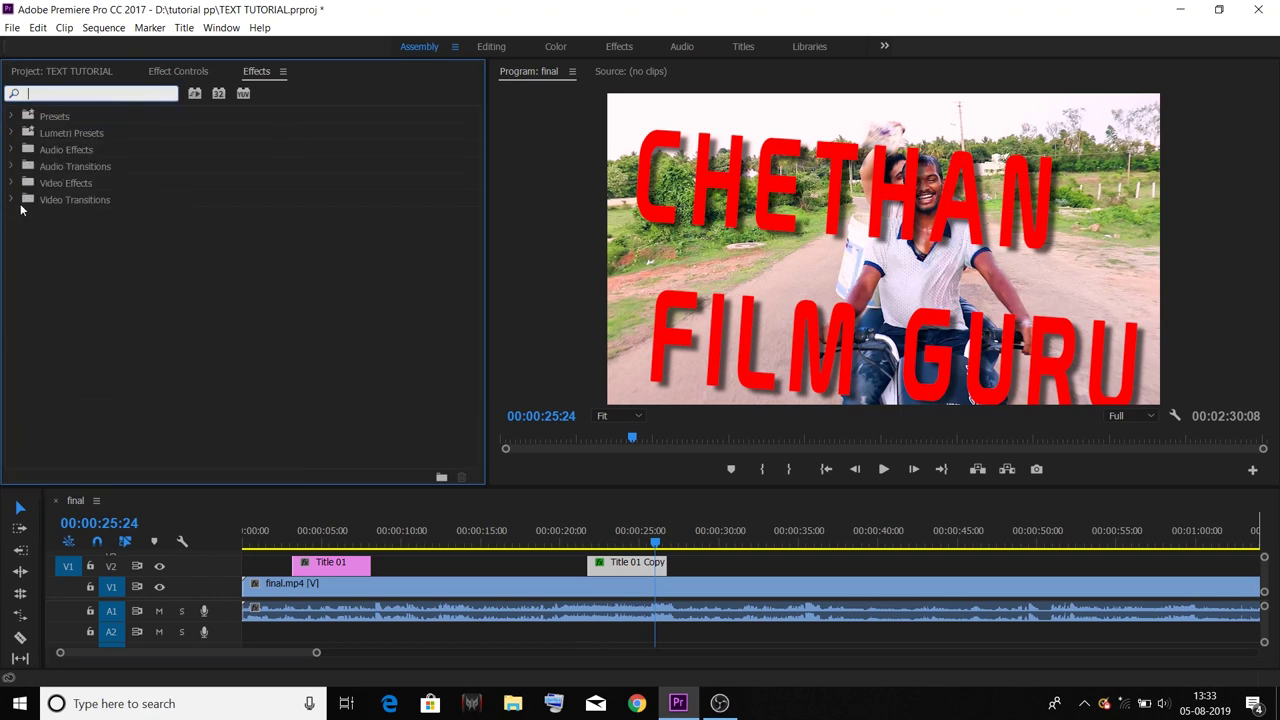
{"action": "left_click", "coordinate": [14, 201]}
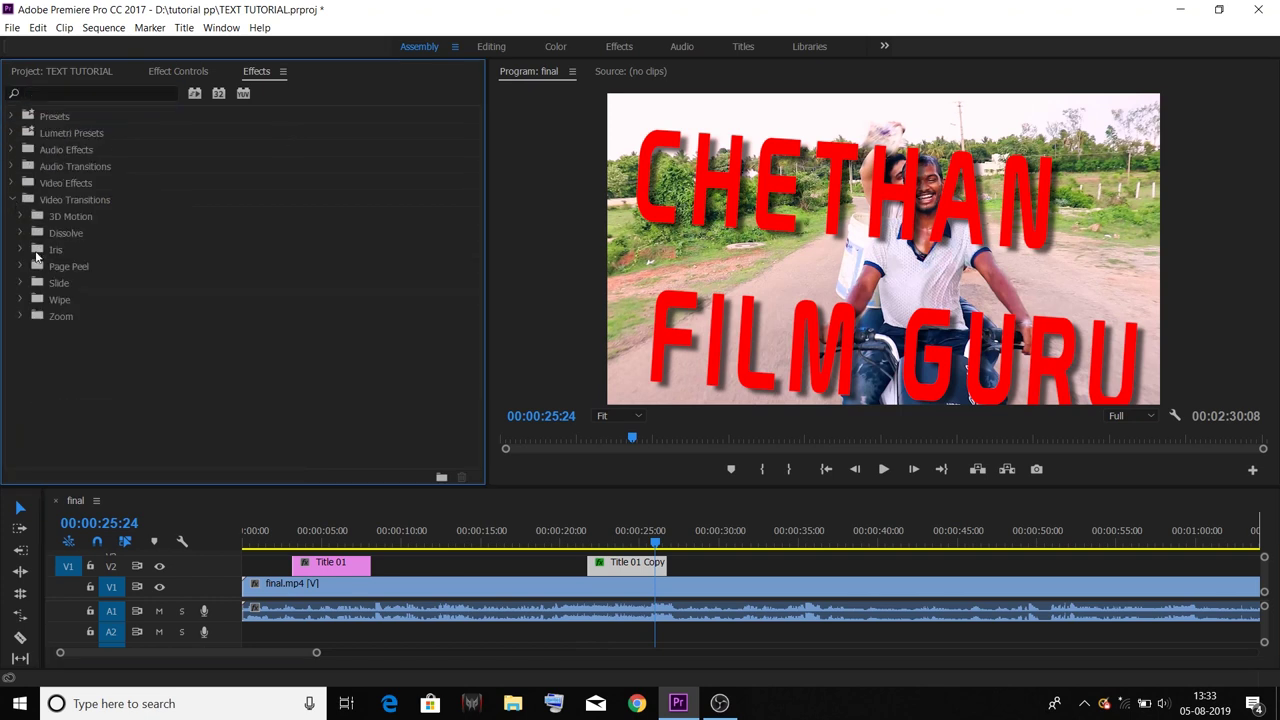
{"action": "left_click", "coordinate": [21, 233]}
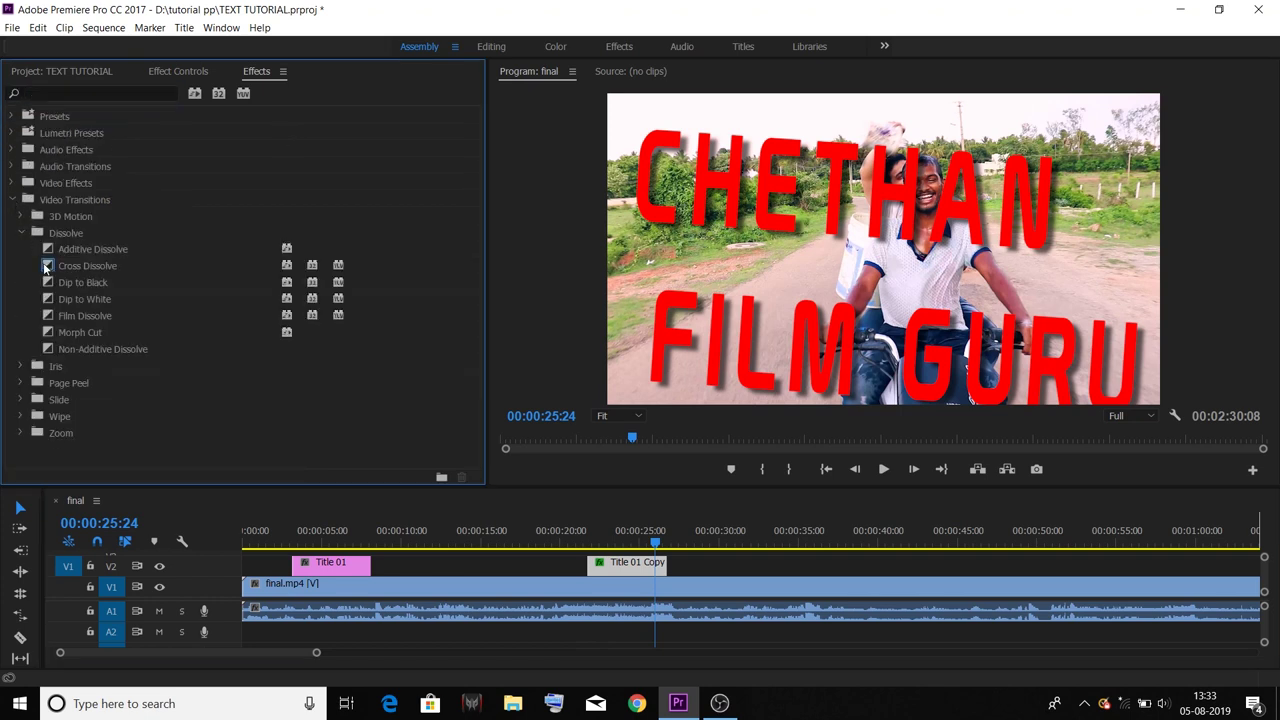
{"action": "mouse_move", "coordinate": [45, 267]}
{"action": "left_mouse_down"}
{"action": "mouse_move", "coordinate": [662, 566]}
{"action": "mouse_move", "coordinate": [685, 526]}
{"action": "left_mouse_up"}
{"action": "left_click", "coordinate": [648, 538]}
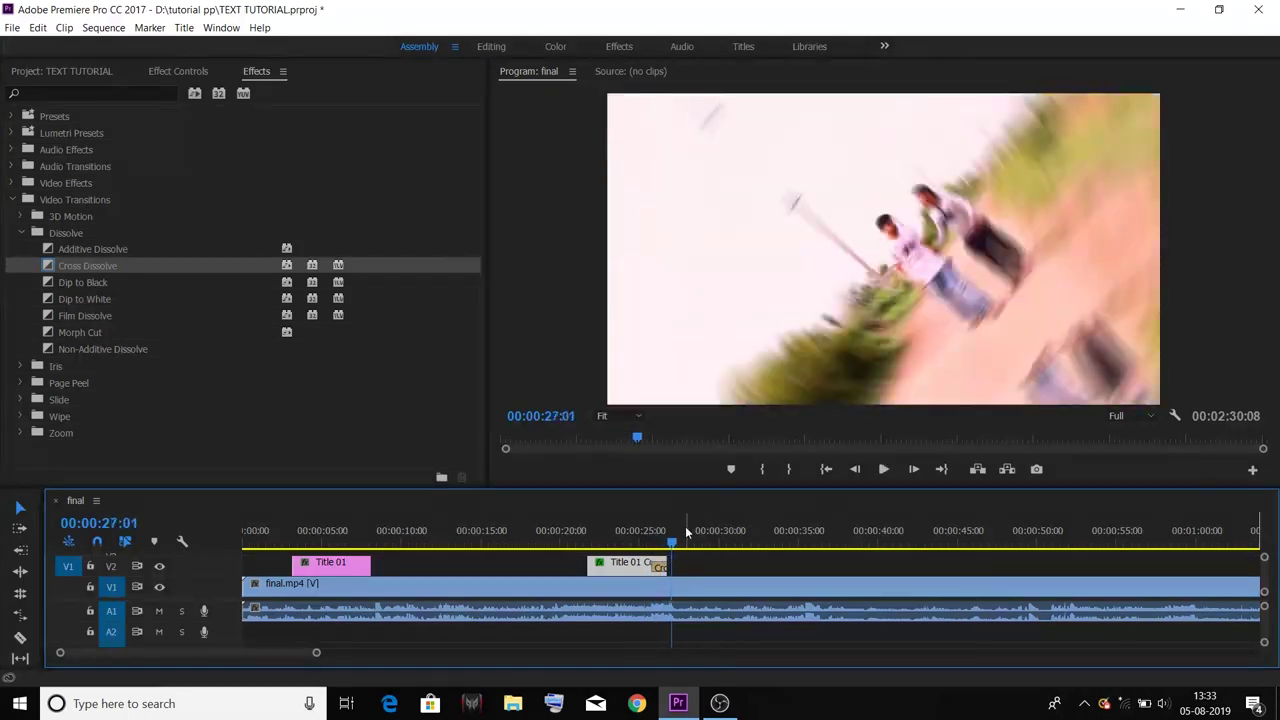
{"action": "left_click_drag", "start_coordinate": [685, 526], "coordinate": [660, 531]}
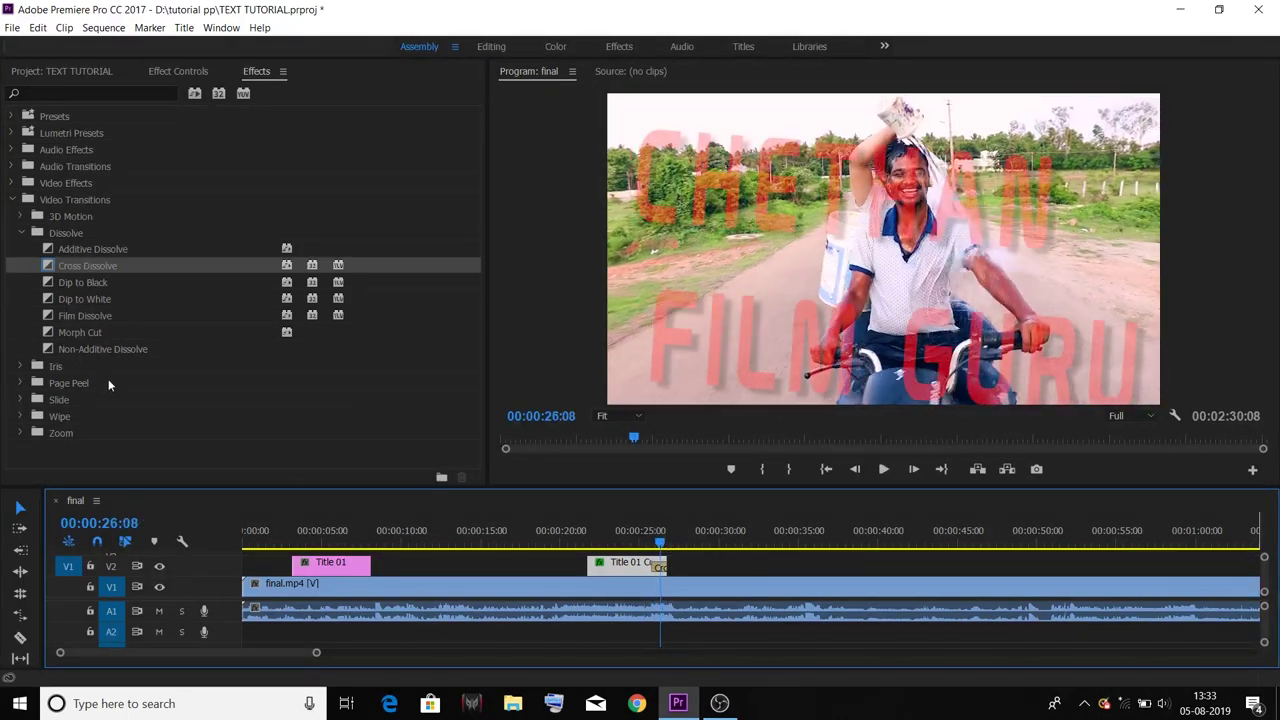
Replace the ending Cross Dissolve with the Iris Box transition and preview it.
{"action": "left_click", "coordinate": [20, 369]}
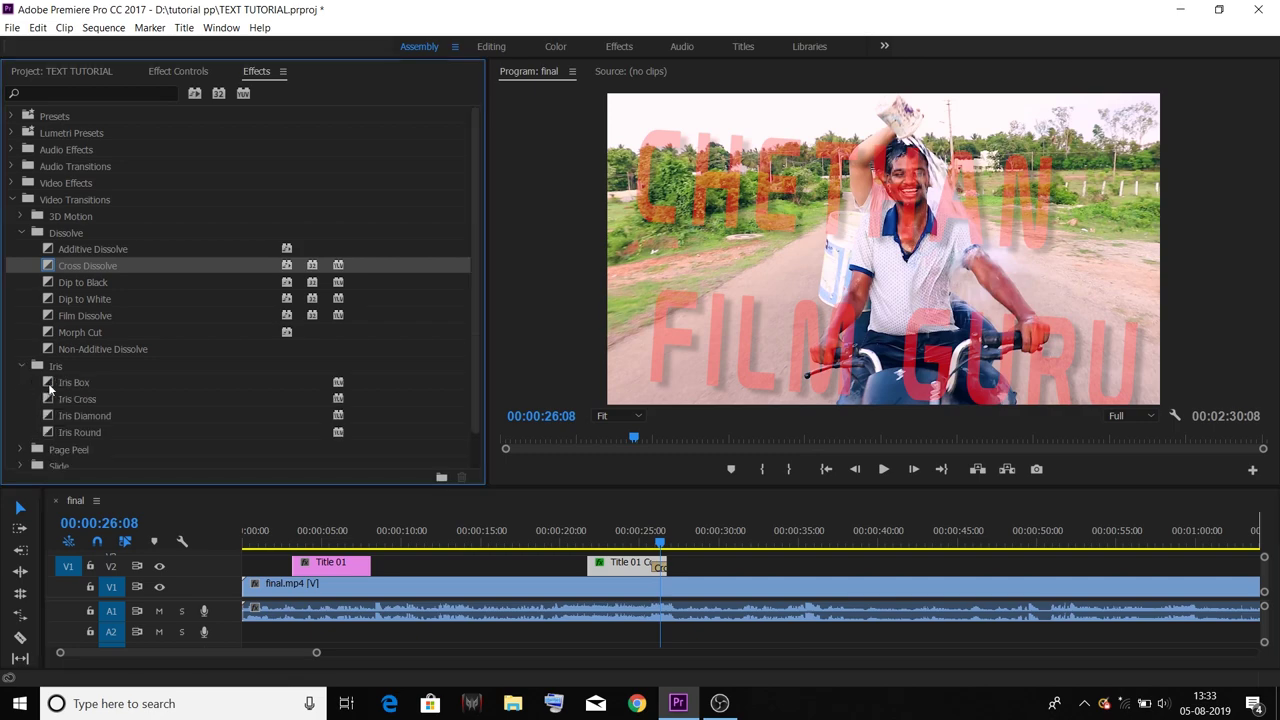
{"action": "left_click_drag", "start_coordinate": [670, 585], "coordinate": [660, 566]}
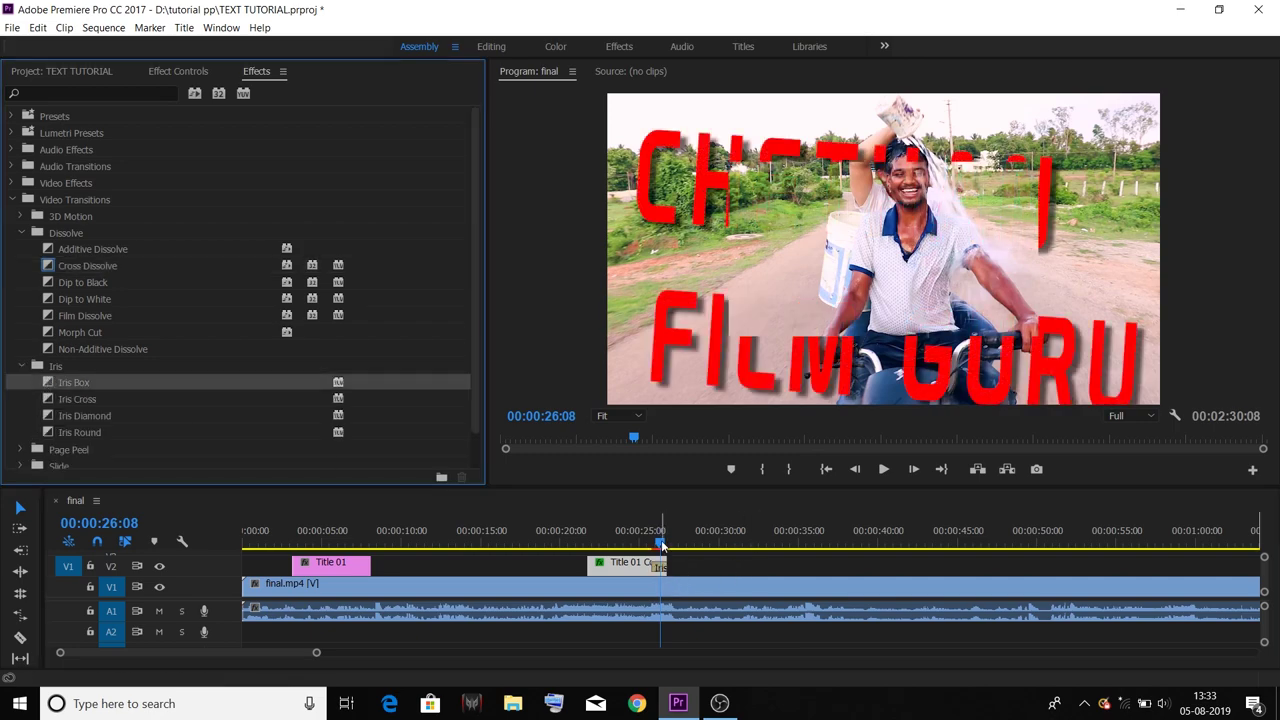
{"action": "left_click", "coordinate": [652, 536]}
{"action": "key", "text": "space"}
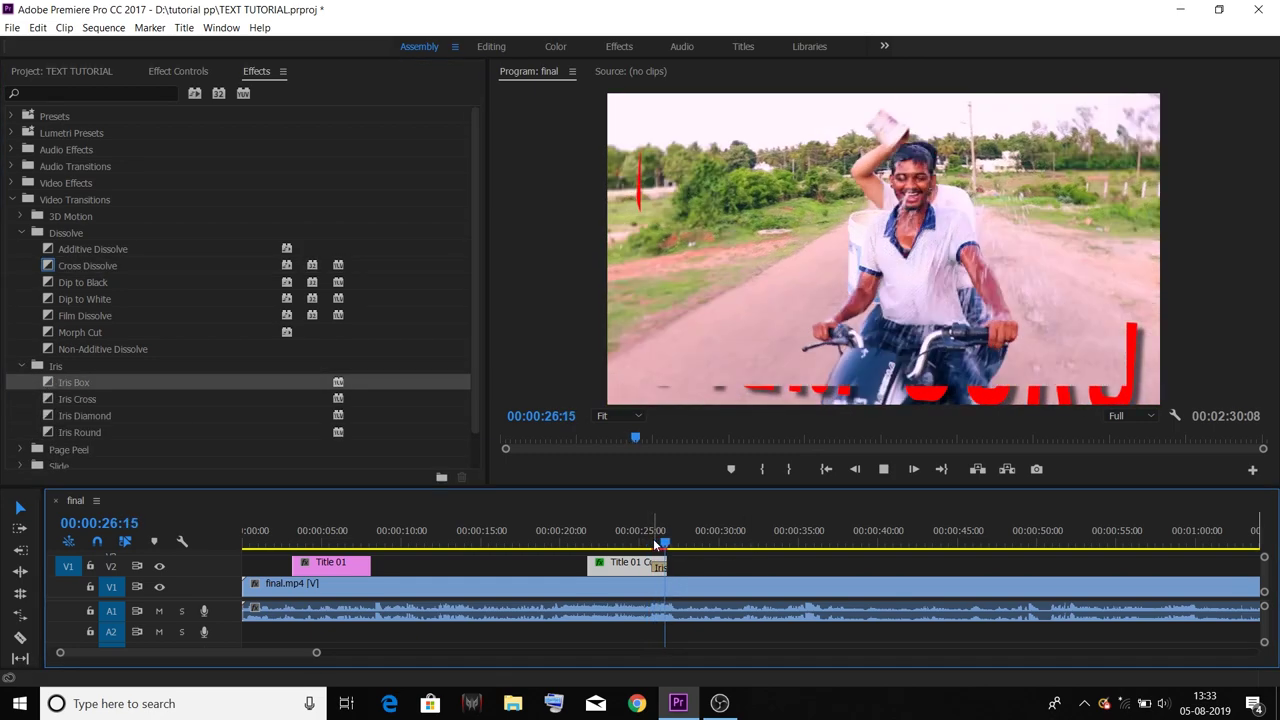
{"action": "left_click_drag", "start_coordinate": [650, 536], "coordinate": [669, 549]}
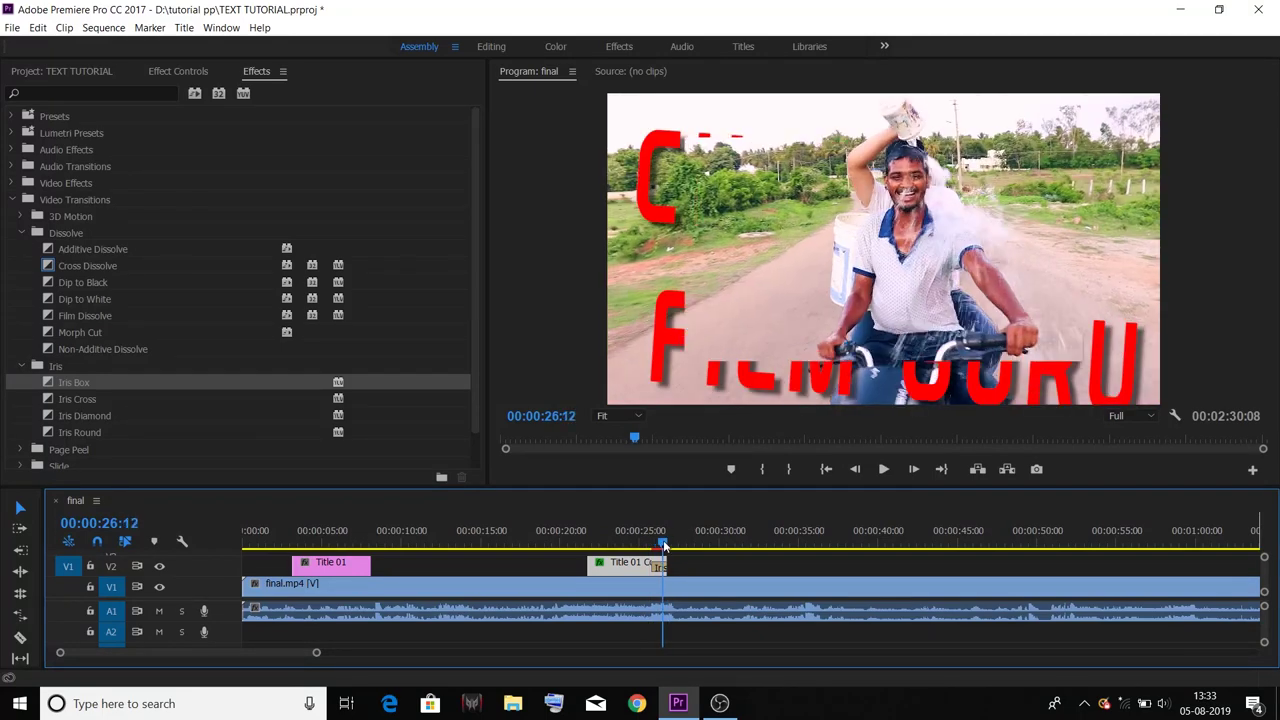